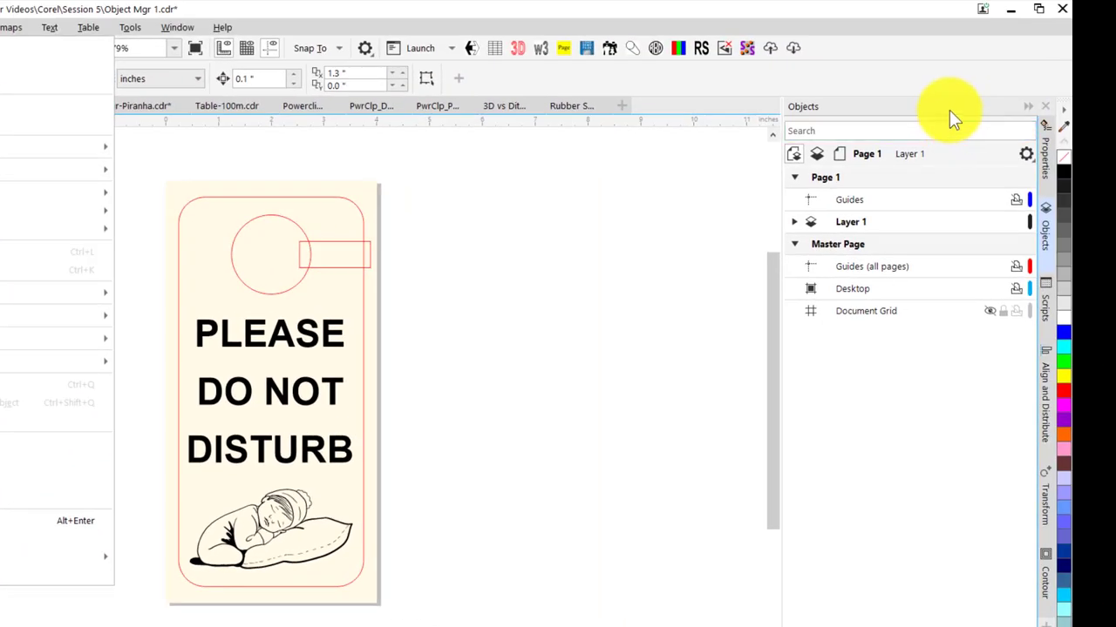
# Step: Expand Layer 1 in the object list and select each of its objects in turn to identify them in the drawing
pyautogui.click(949, 110)
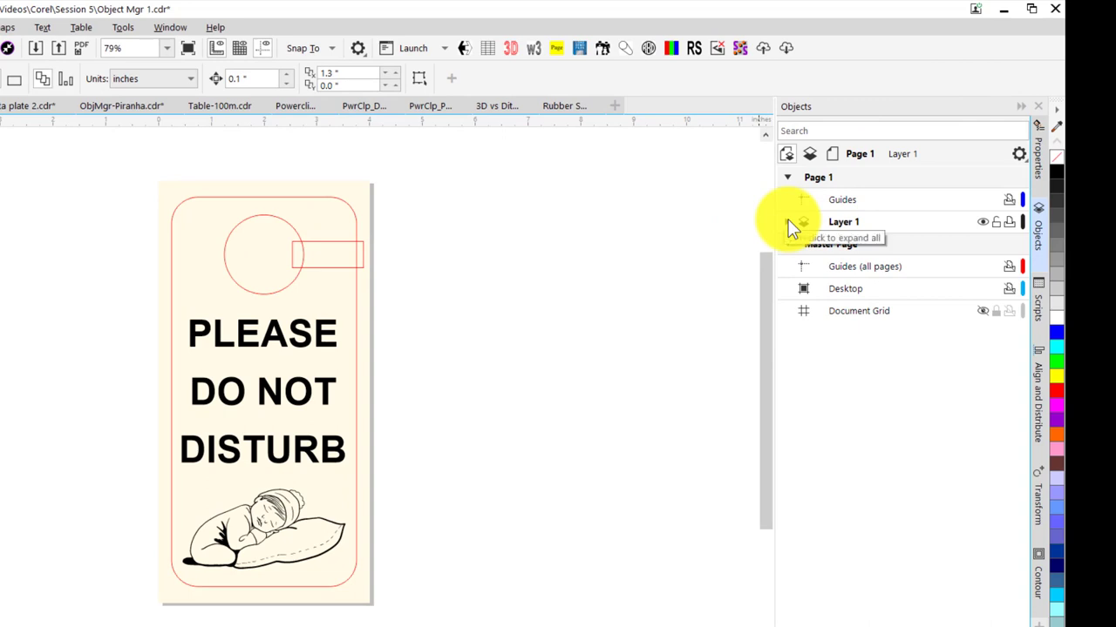
pyautogui.click(788, 222)
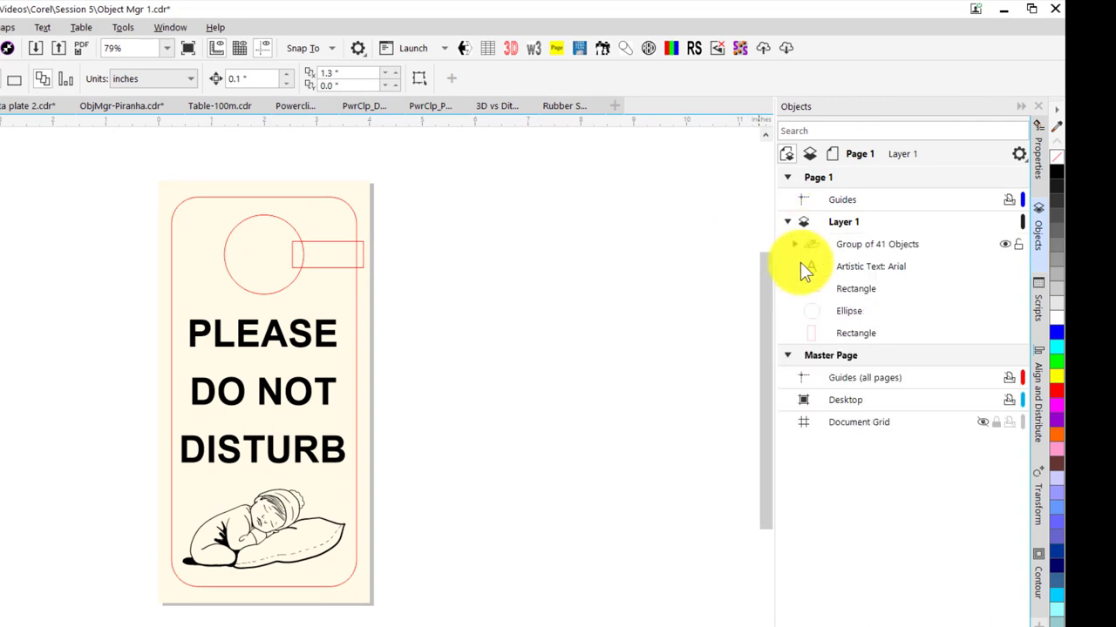
pyautogui.click(843, 251)
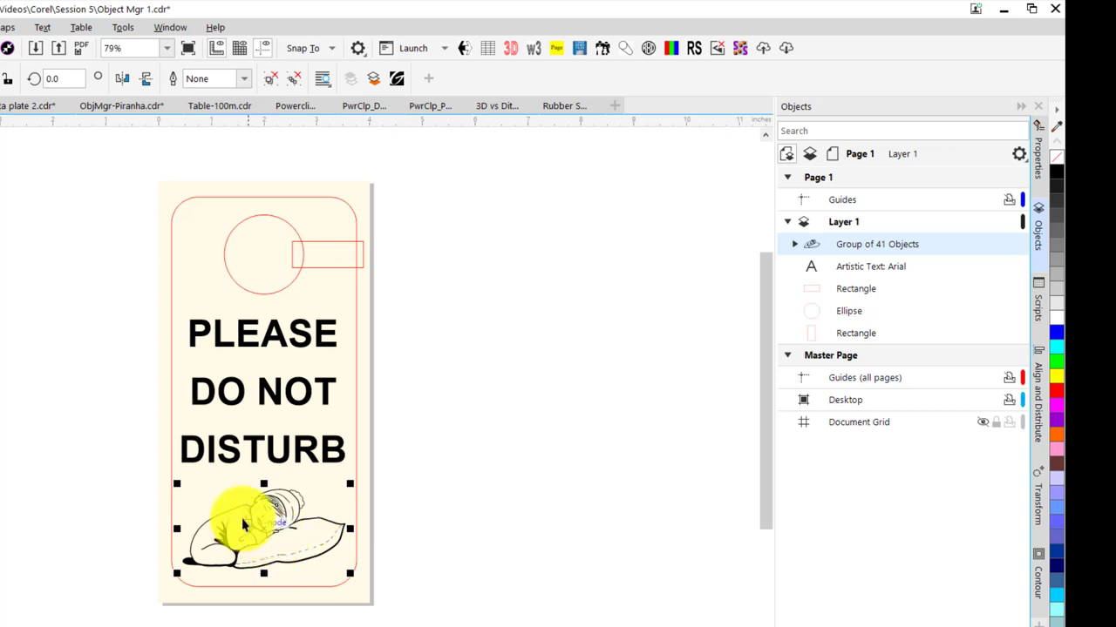
pyautogui.click(850, 266)
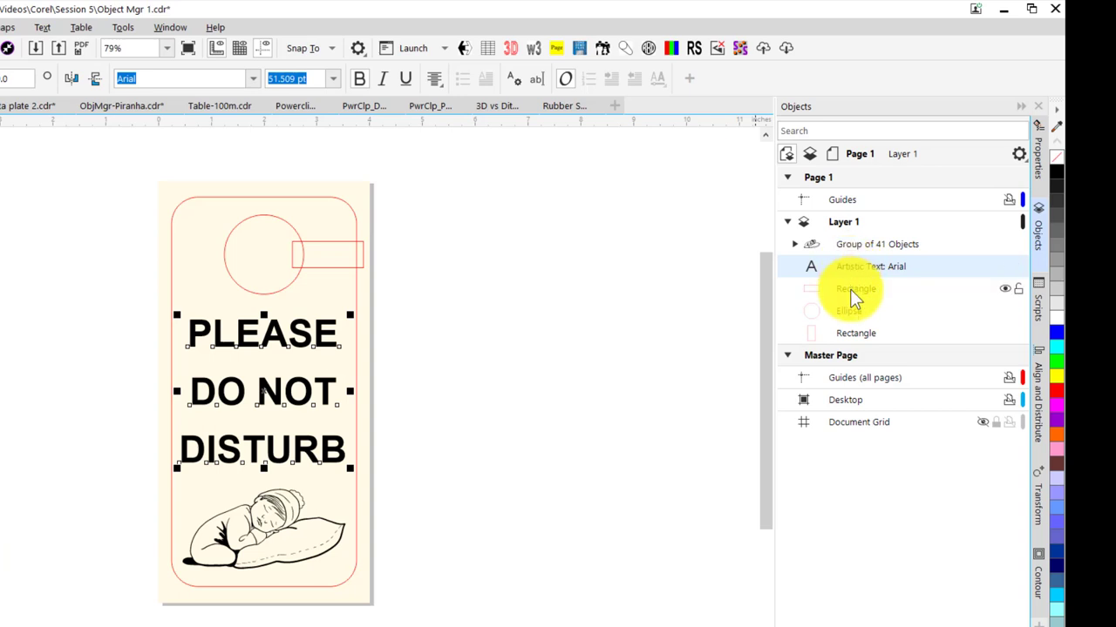
pyautogui.click(849, 290)
pyautogui.click(845, 309)
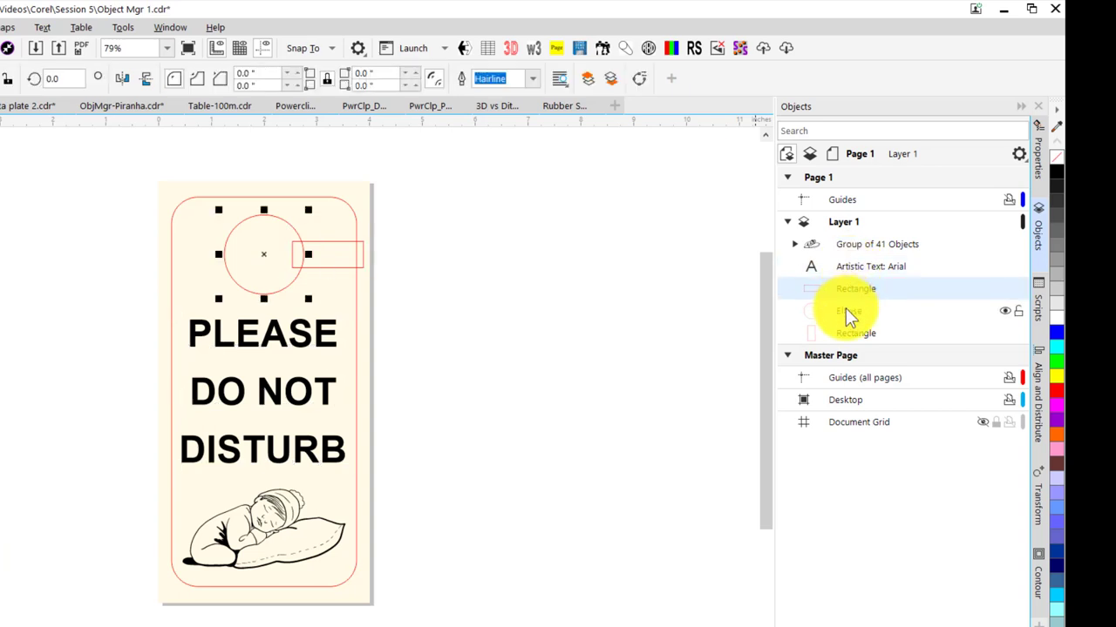
pyautogui.click(847, 333)
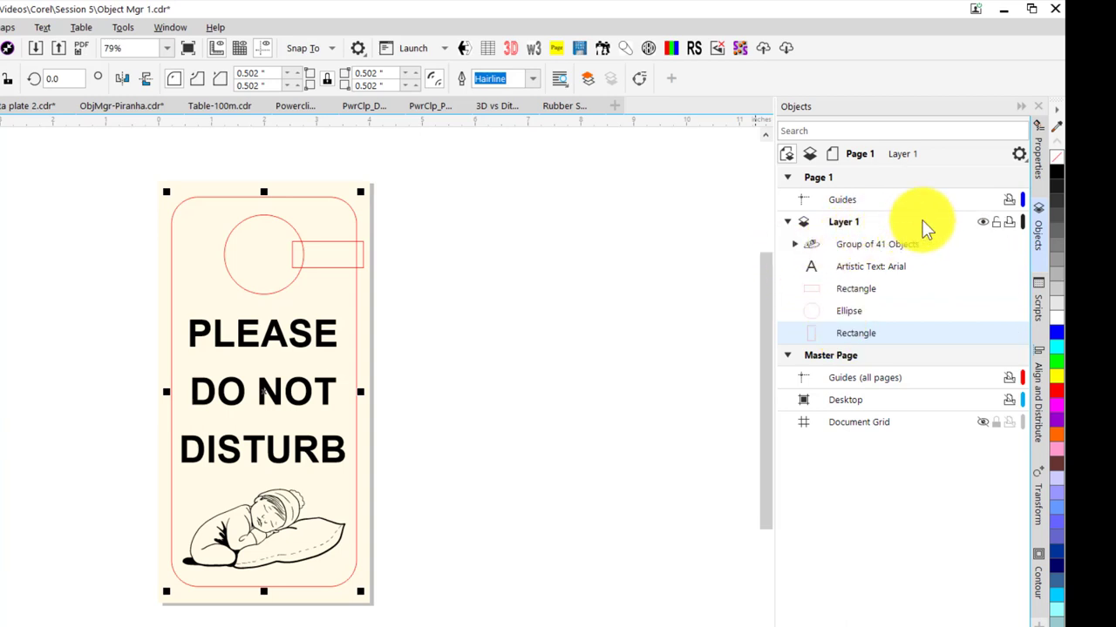
# Step: Hide and show the sleeping baby group, and lock and unlock it
pyautogui.click(1003, 245)
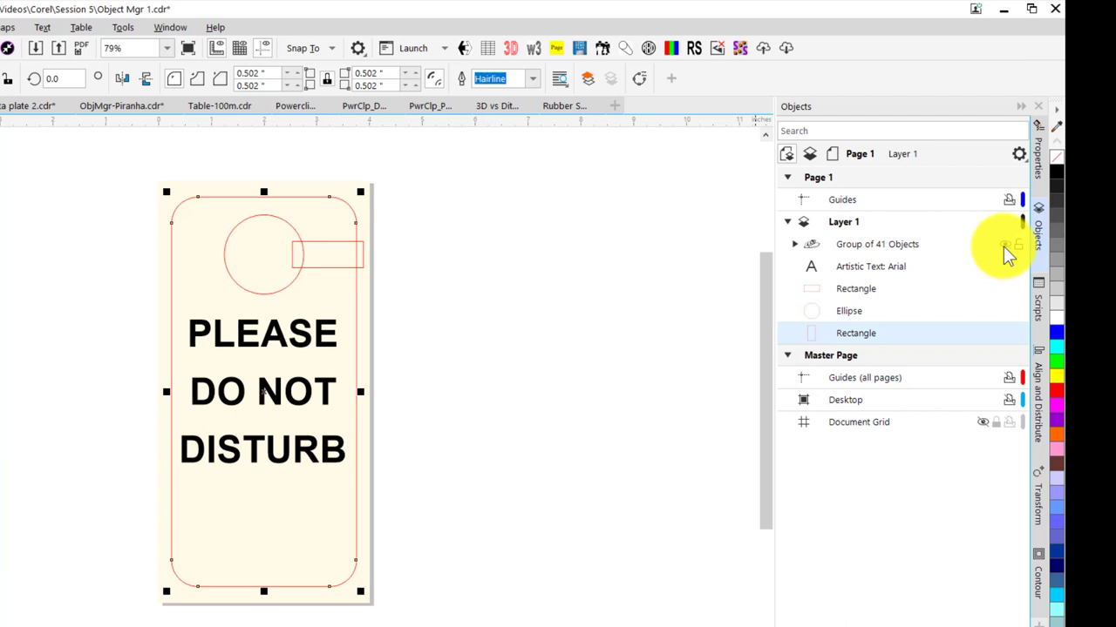
pyautogui.click(1003, 246)
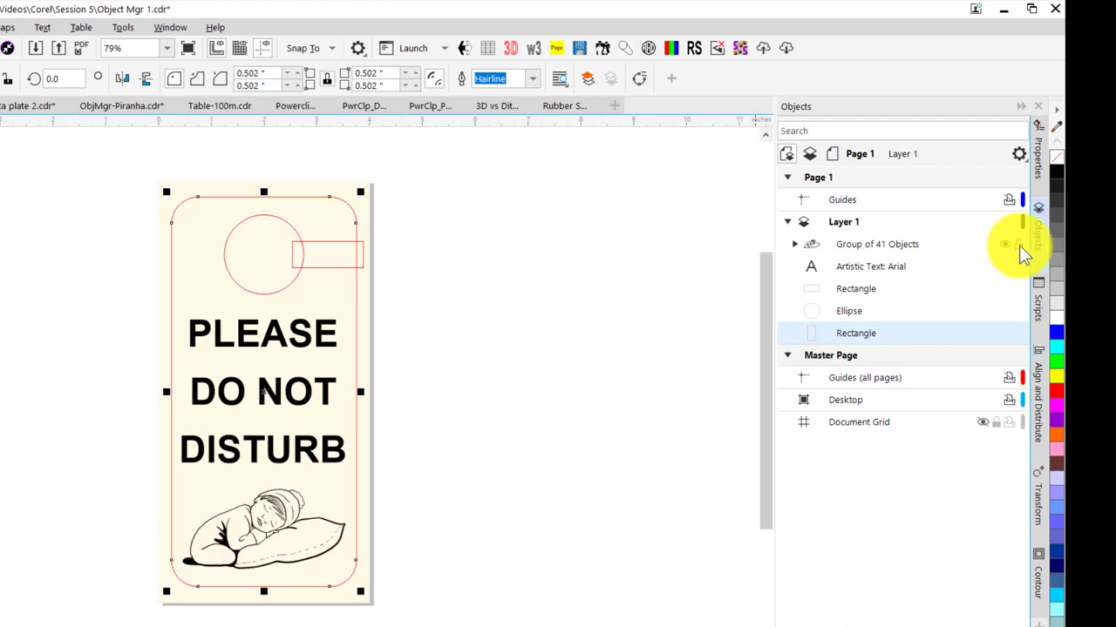
pyautogui.click(1020, 246)
pyautogui.click(1020, 246)
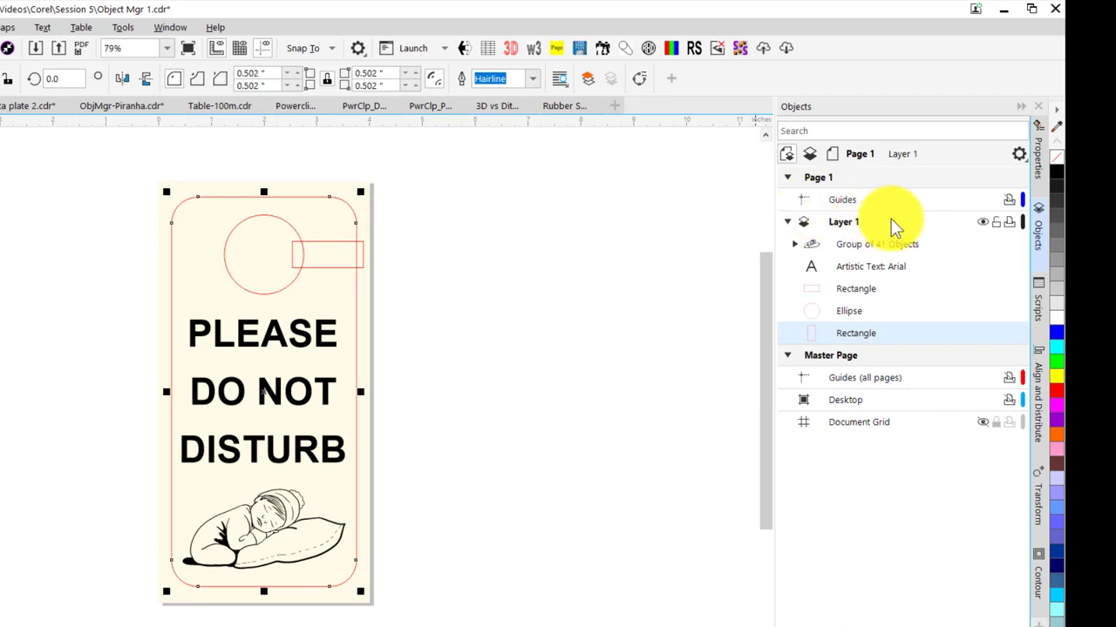
# Step: Switch Layer 1's visibility, lock and print/export settings, restoring each one to its original state
pyautogui.click(980, 222)
pyautogui.click(981, 222)
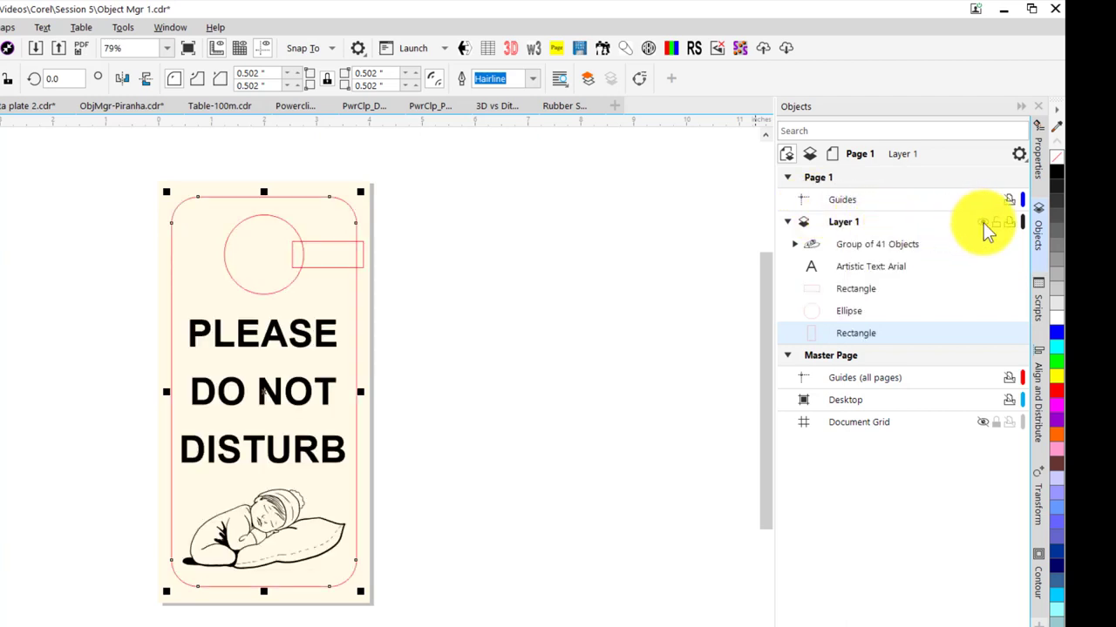
pyautogui.click(994, 223)
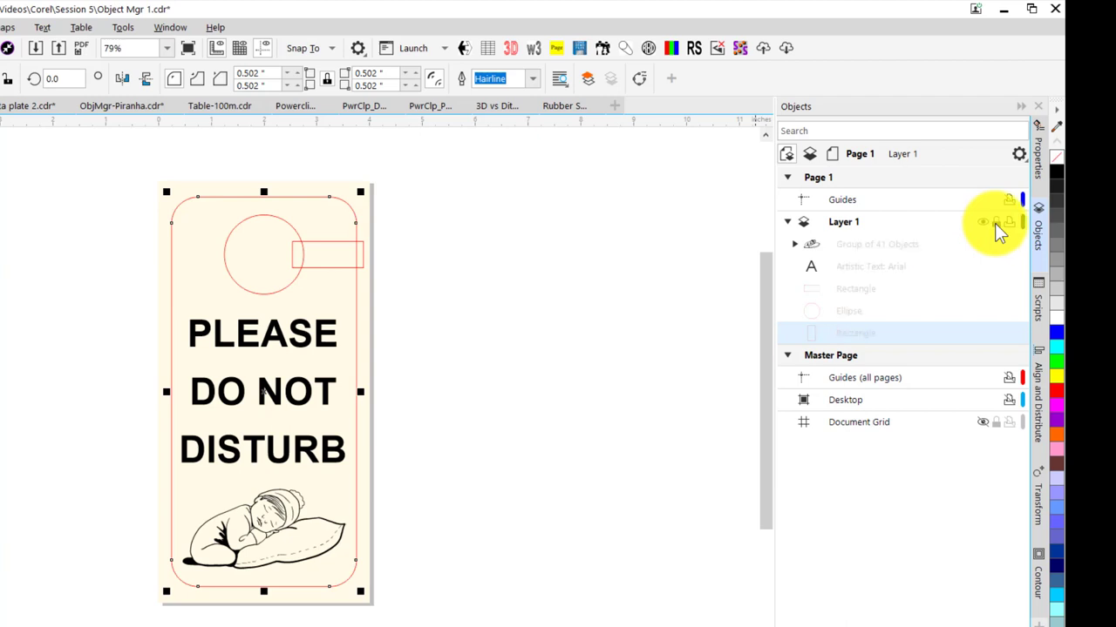
pyautogui.click(994, 223)
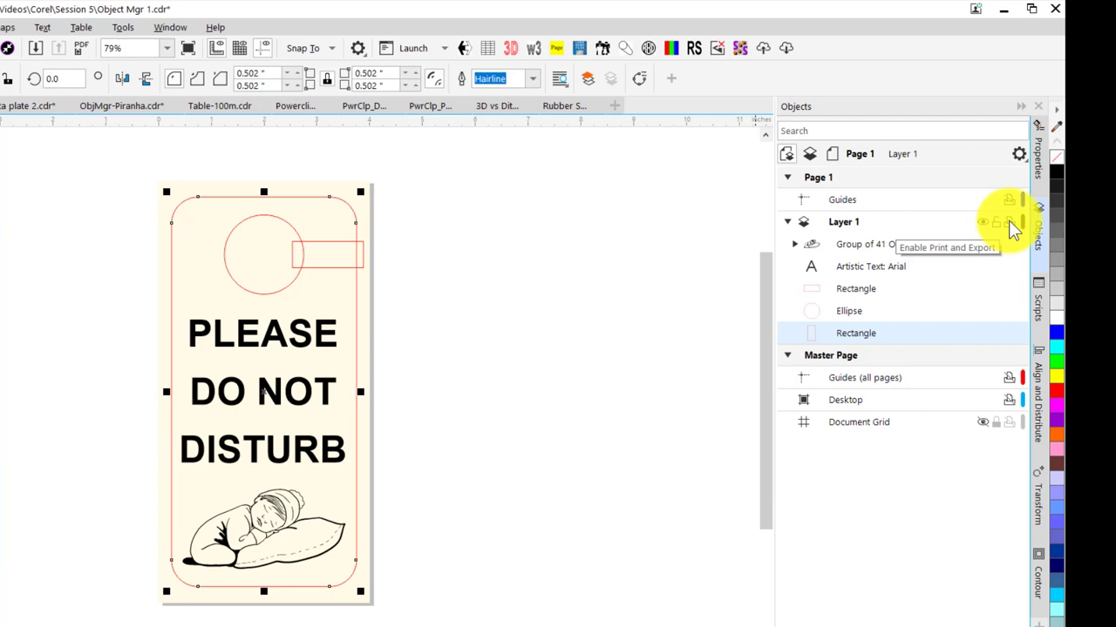
pyautogui.click(1008, 220)
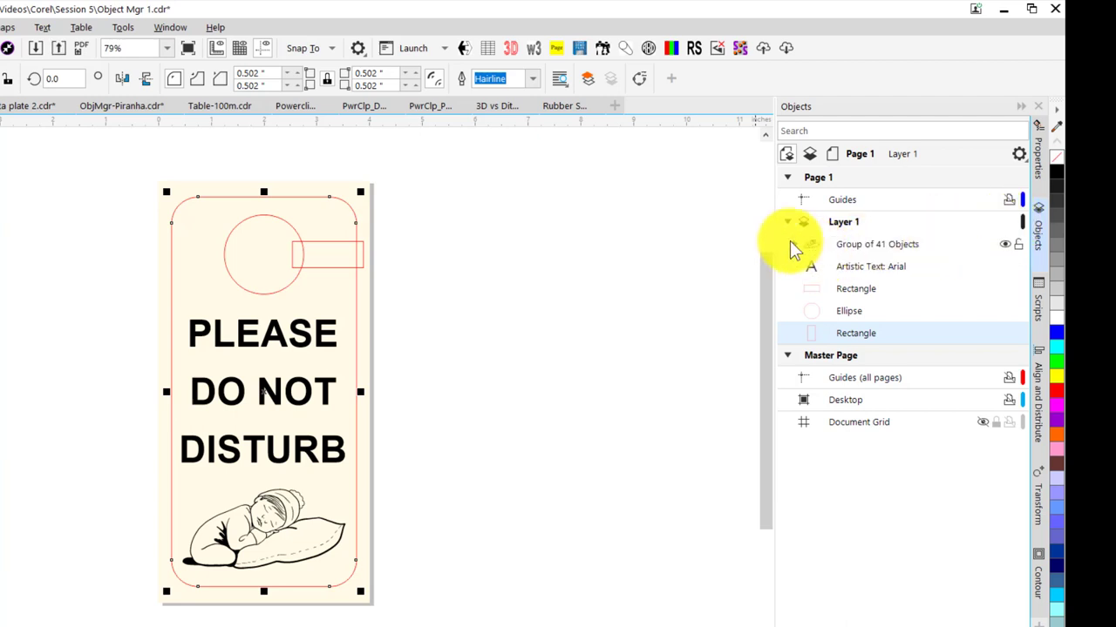
# Step: Weld the circle and the small slot rectangle at the top of the door hanger into one shape
pyautogui.click(422, 232)
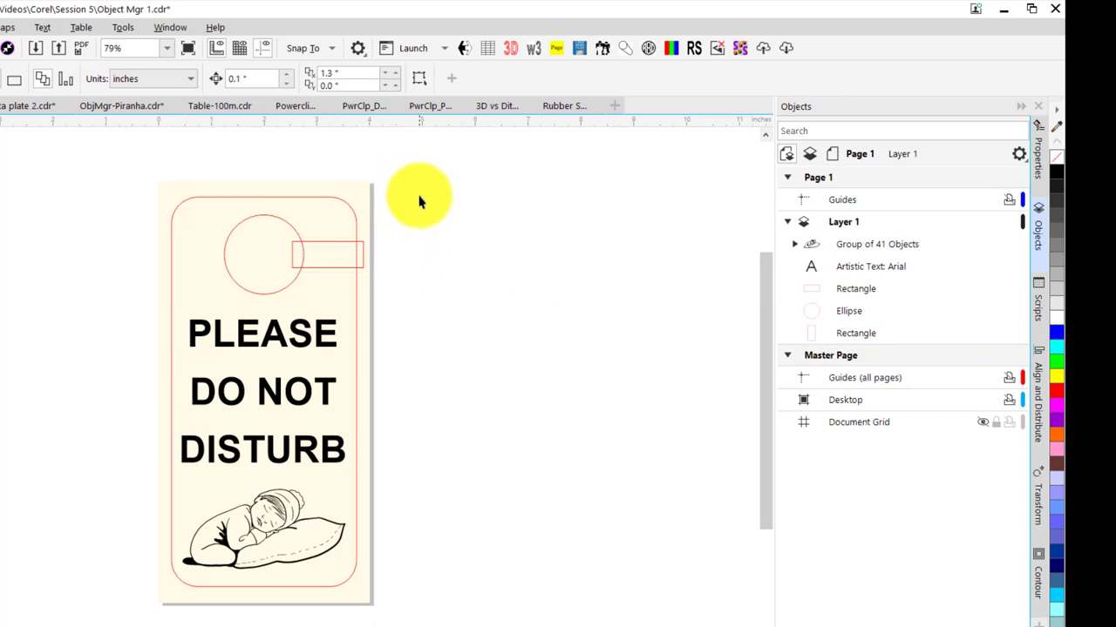
pyautogui.moveTo(418, 190); pyautogui.dragTo(199, 304)
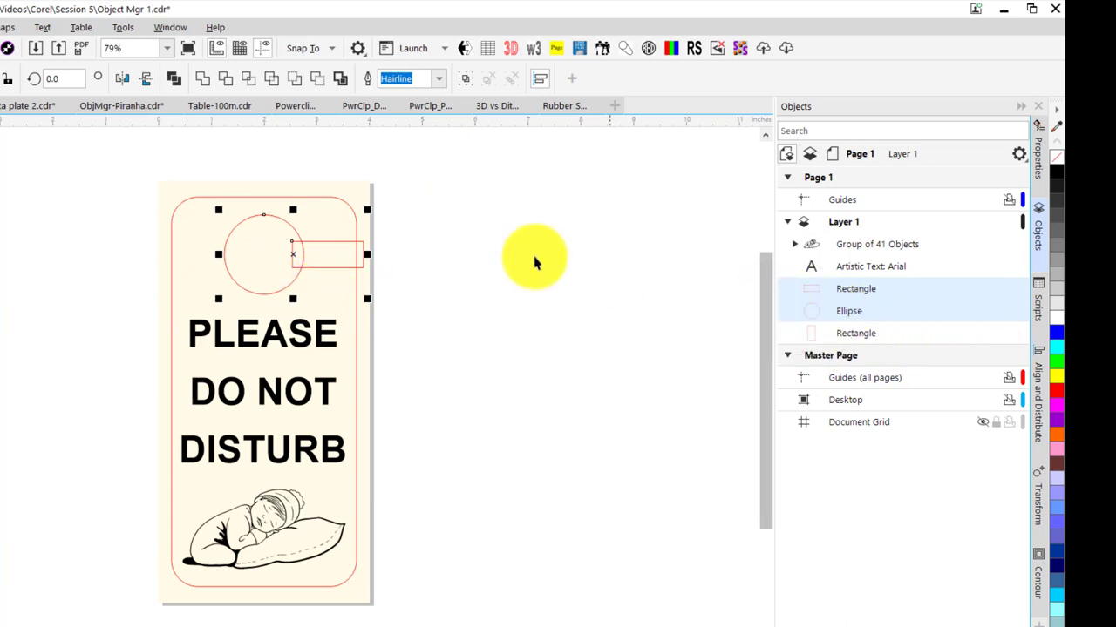
pyautogui.click(205, 76)
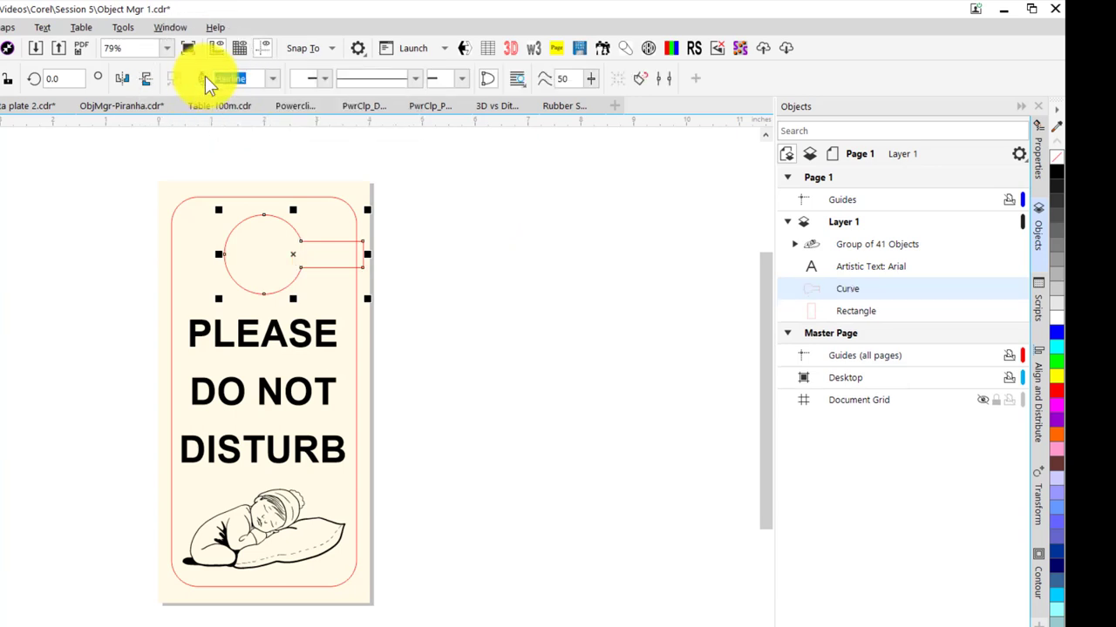
# Step: Cut the welded circle-and-slot shape out of the large rounded rectangle with Back Minus Front
pyautogui.keyDown('shift'); pyautogui.click(341, 200); pyautogui.keyUp('shift')
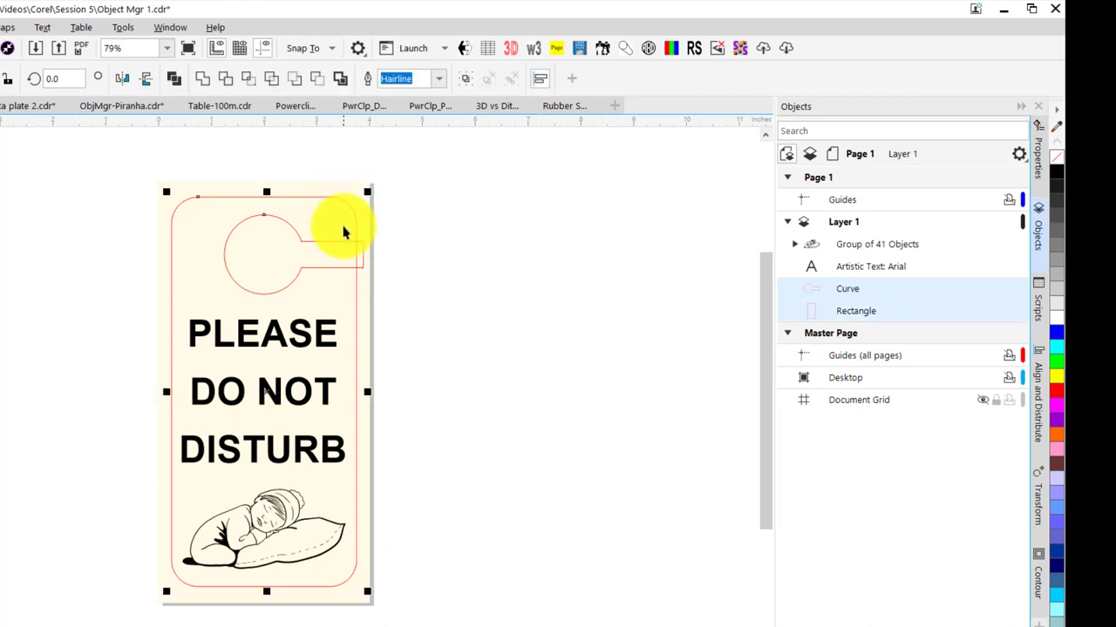
pyautogui.click(317, 80)
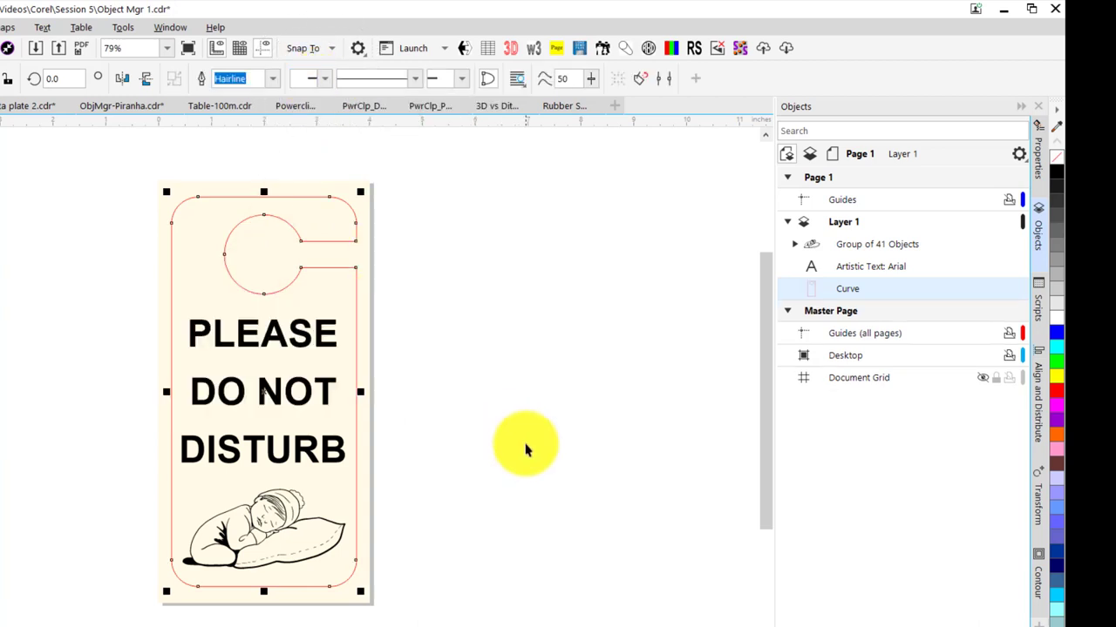
pyautogui.click(598, 396)
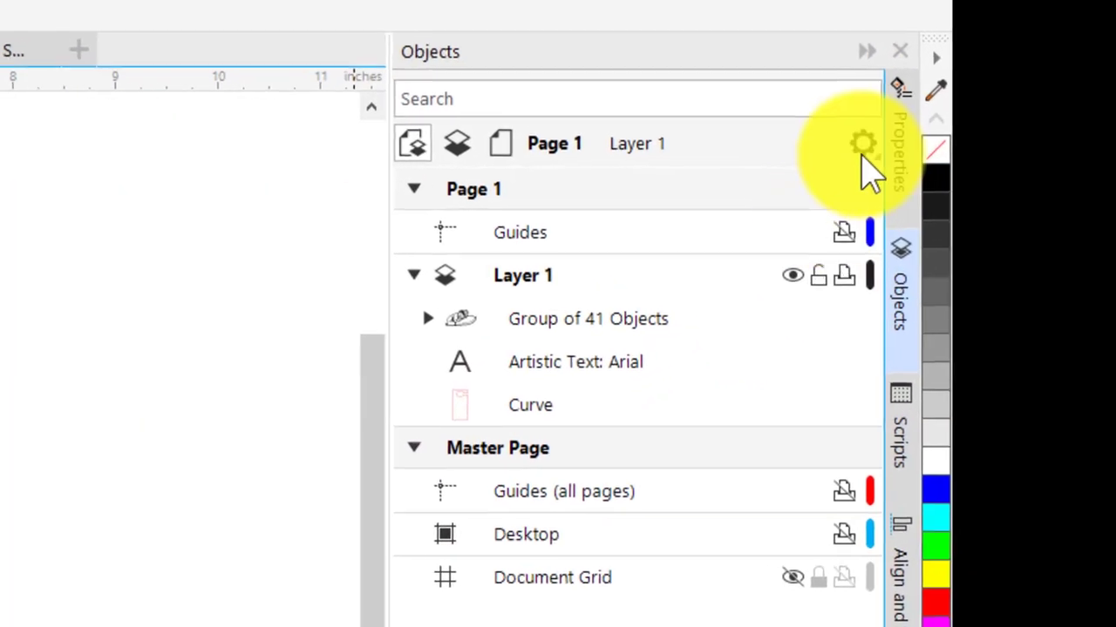
# Step: Add a new layer to Page 1 above Layer 1
pyautogui.click(866, 147)
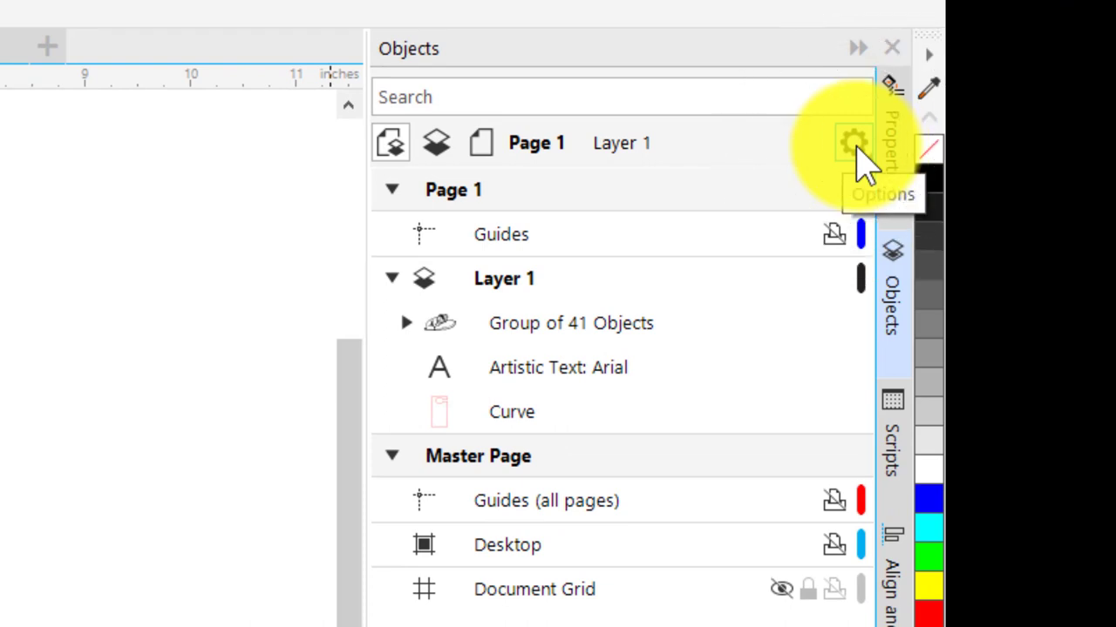
pyautogui.click(855, 144)
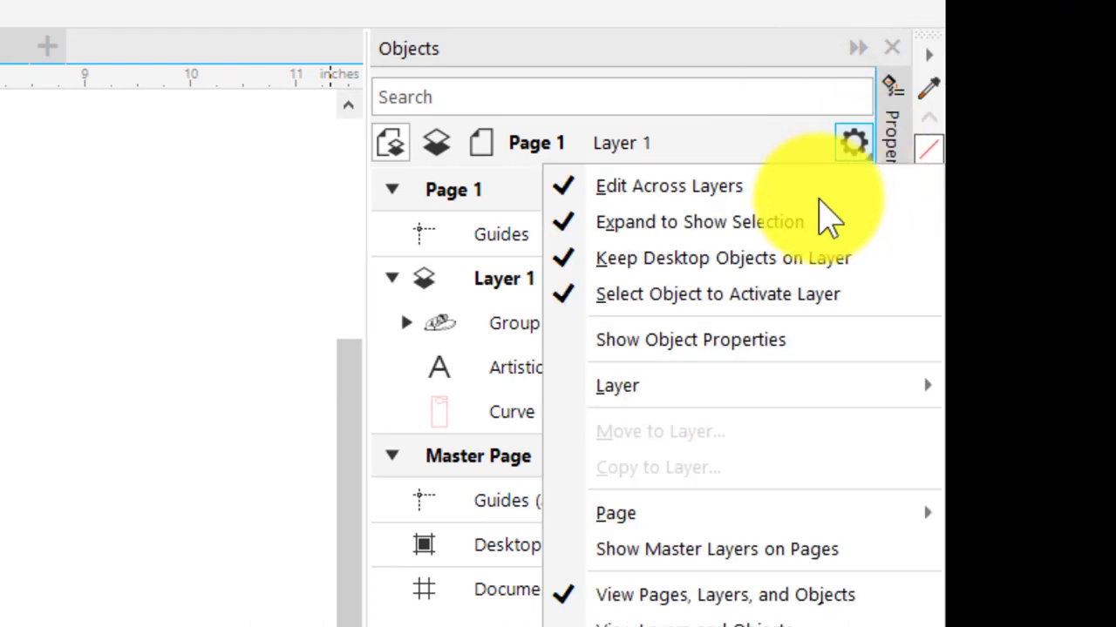
pyautogui.moveTo(779, 394)
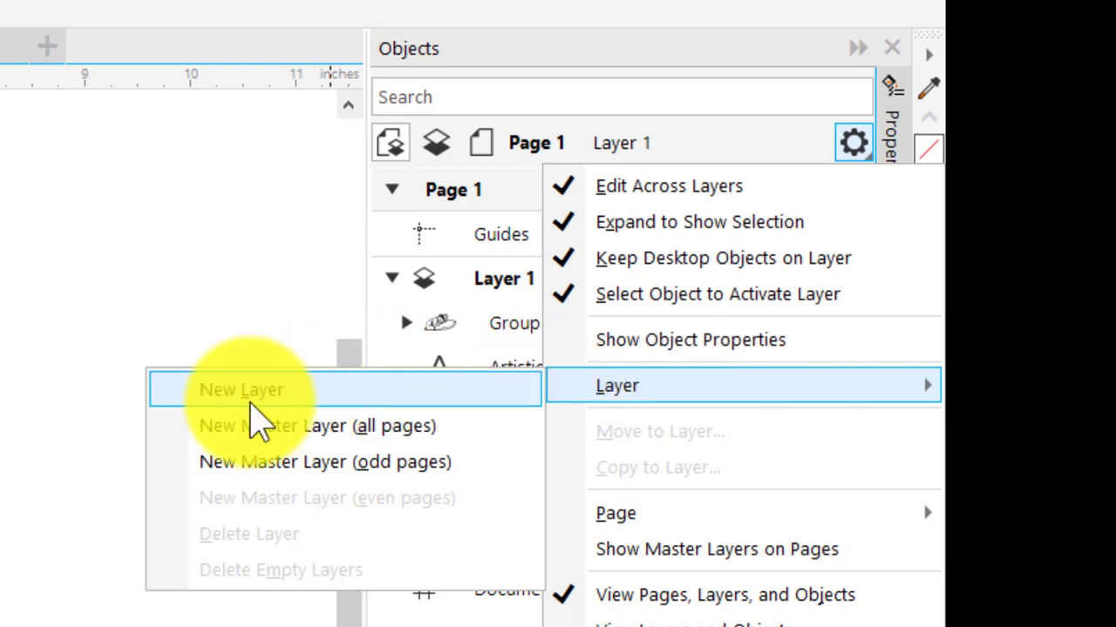
pyautogui.click(254, 399)
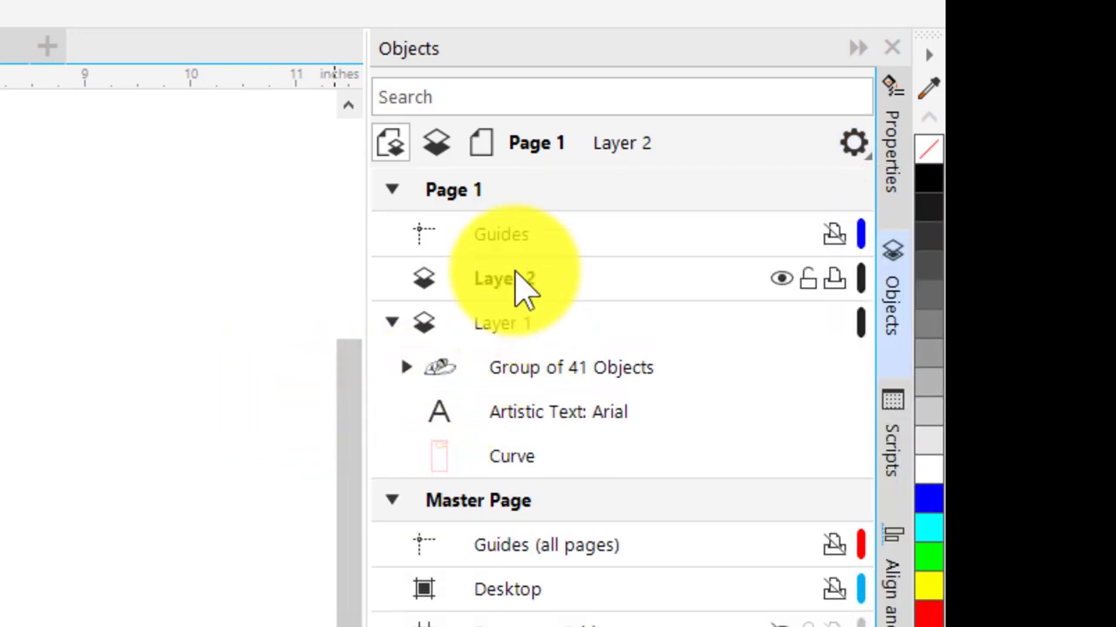
# Step: Rename the new layer as Vector Cut
pyautogui.click(516, 277)
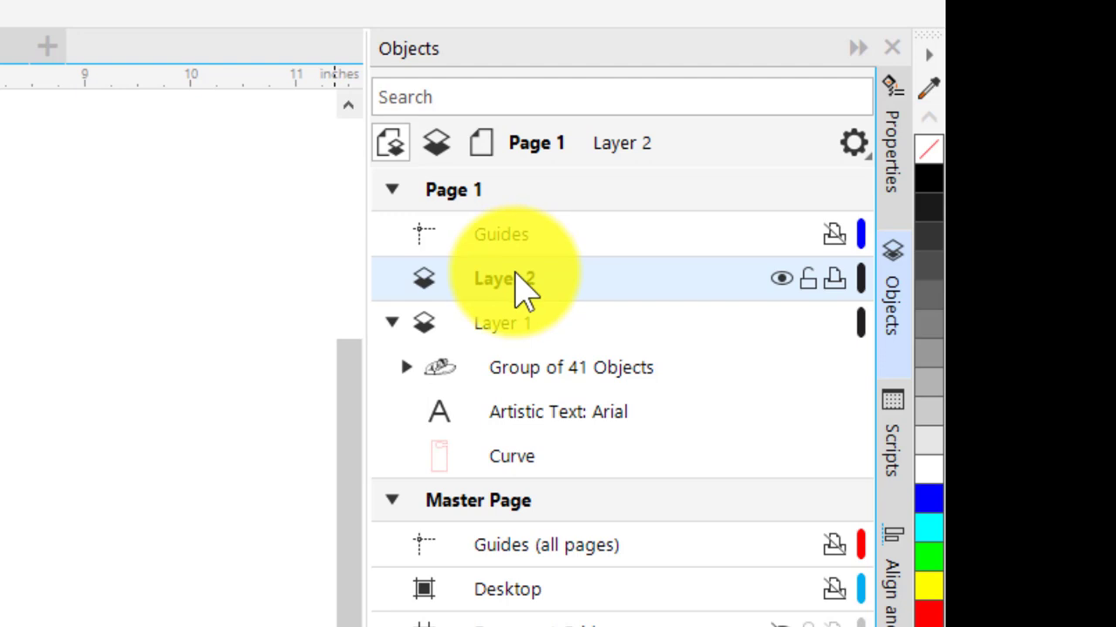
pyautogui.rightClick(516, 277)
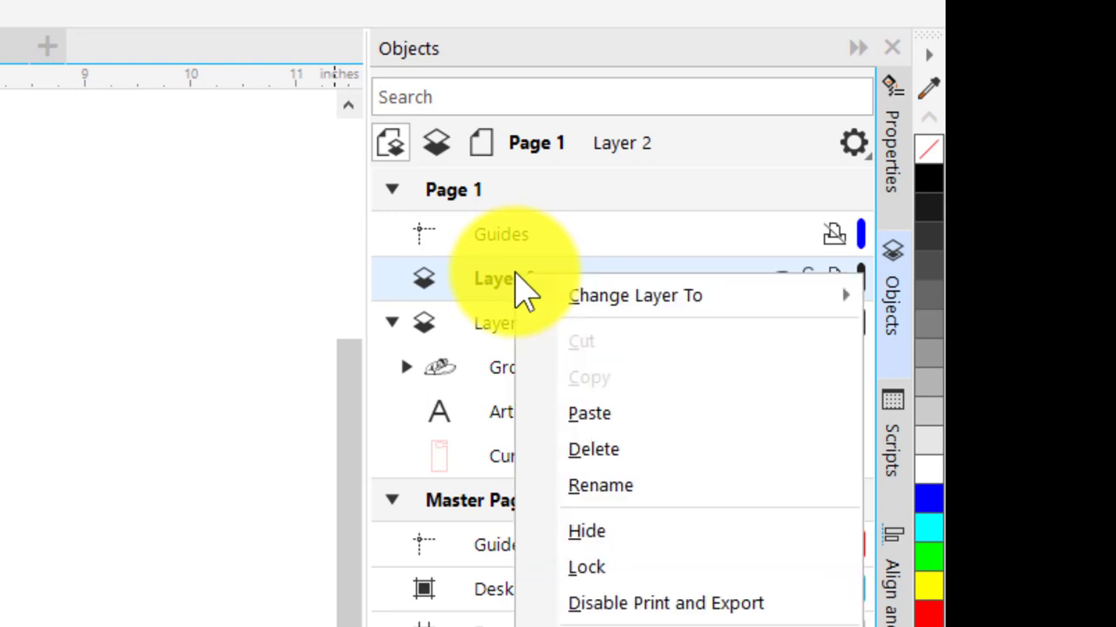
pyautogui.click(584, 495)
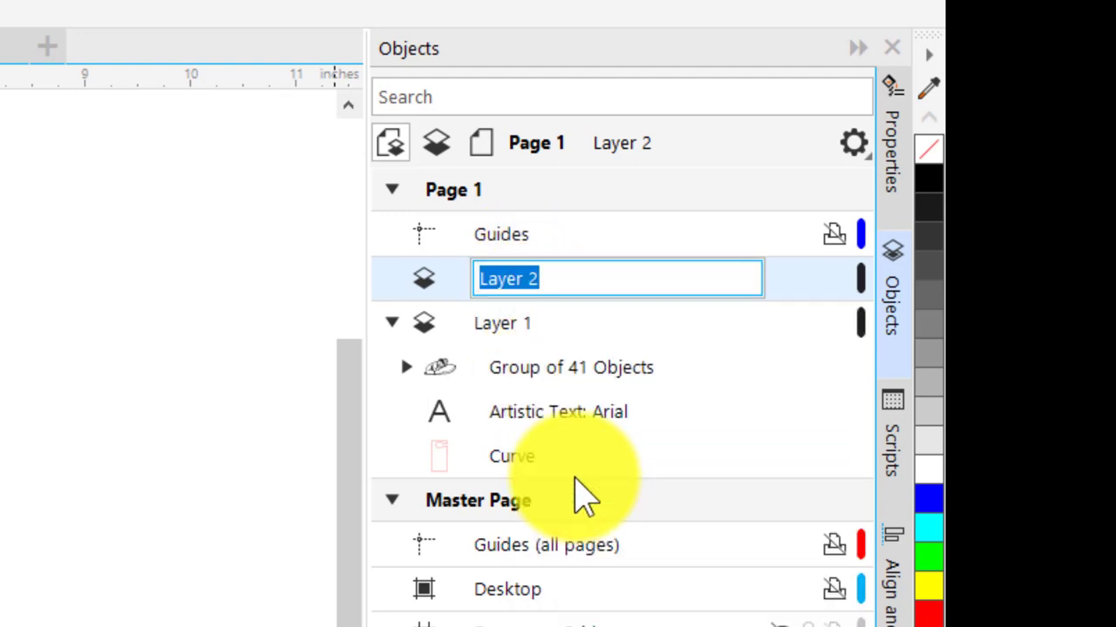
pyautogui.write('Vec')
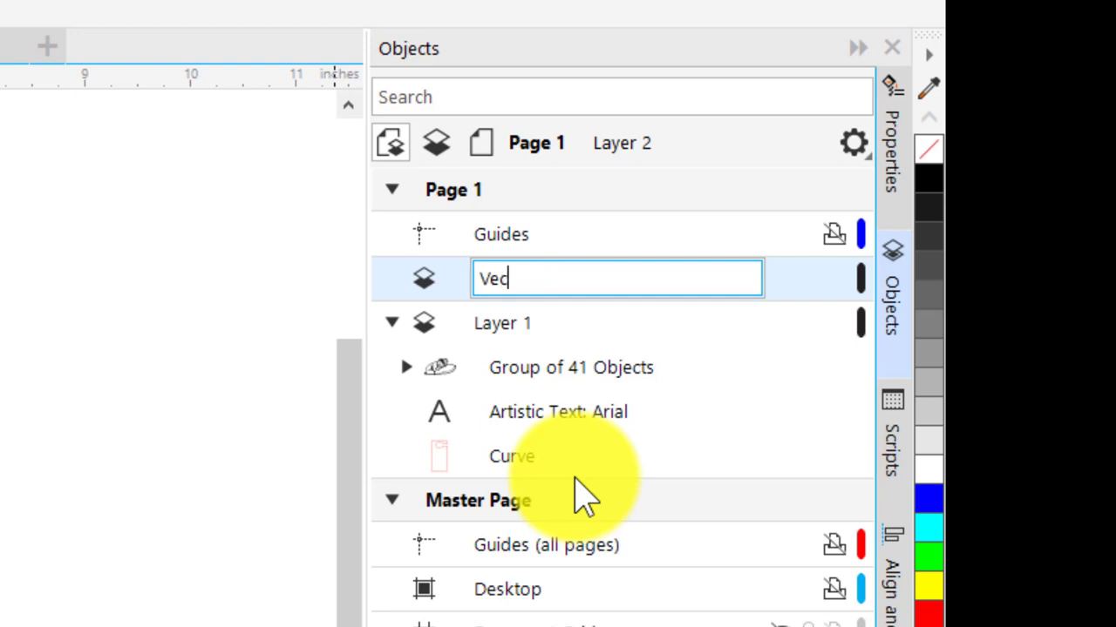
pyautogui.write('tor Cut')
pyautogui.press('Return')
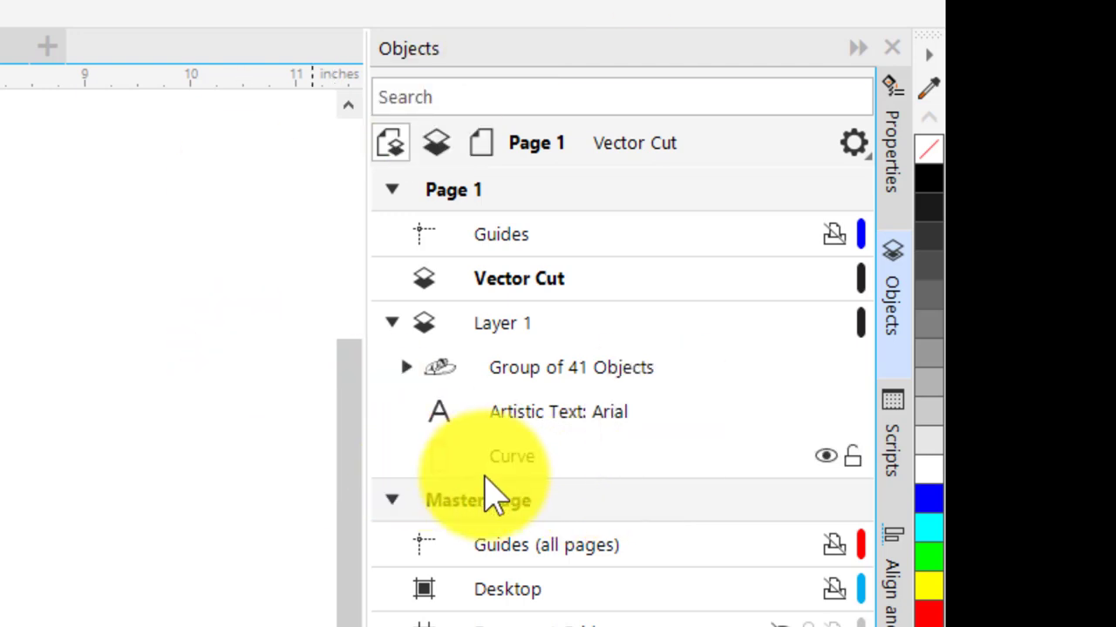
# Step: Move the door hanger outline curve from Layer 1 to the Vector Cut layer
pyautogui.click(509, 462)
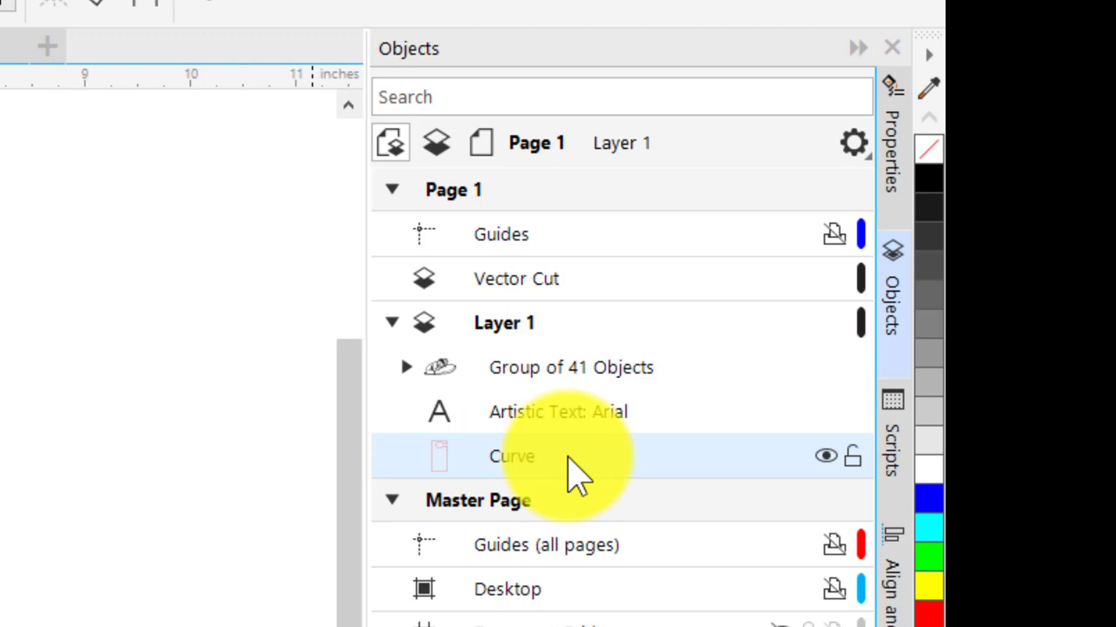
pyautogui.moveTo(575, 475); pyautogui.dragTo(604, 282)
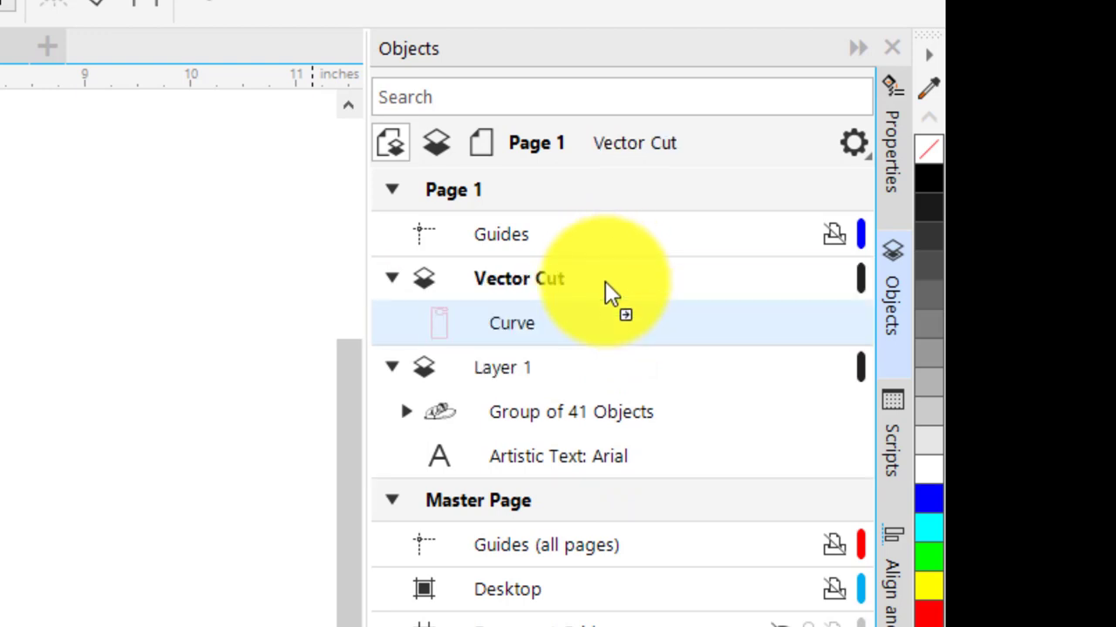
pyautogui.click(596, 336)
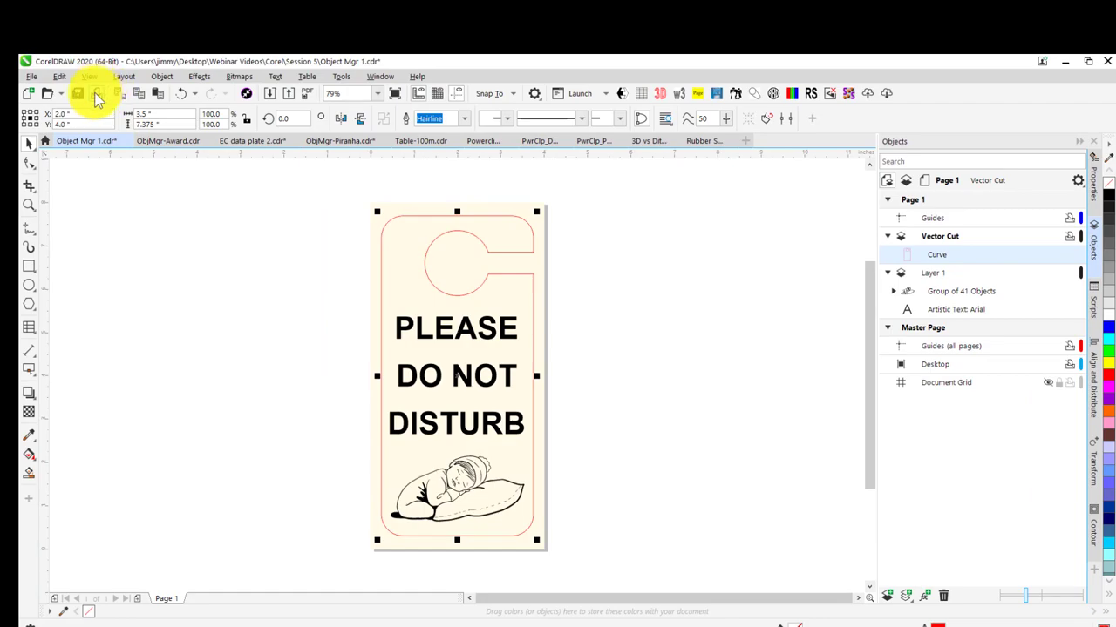
# Step: With printing disabled for the Vector Cut layer, check the text and baby artwork in the print preview, then cancel printing
pyautogui.click(96, 93)
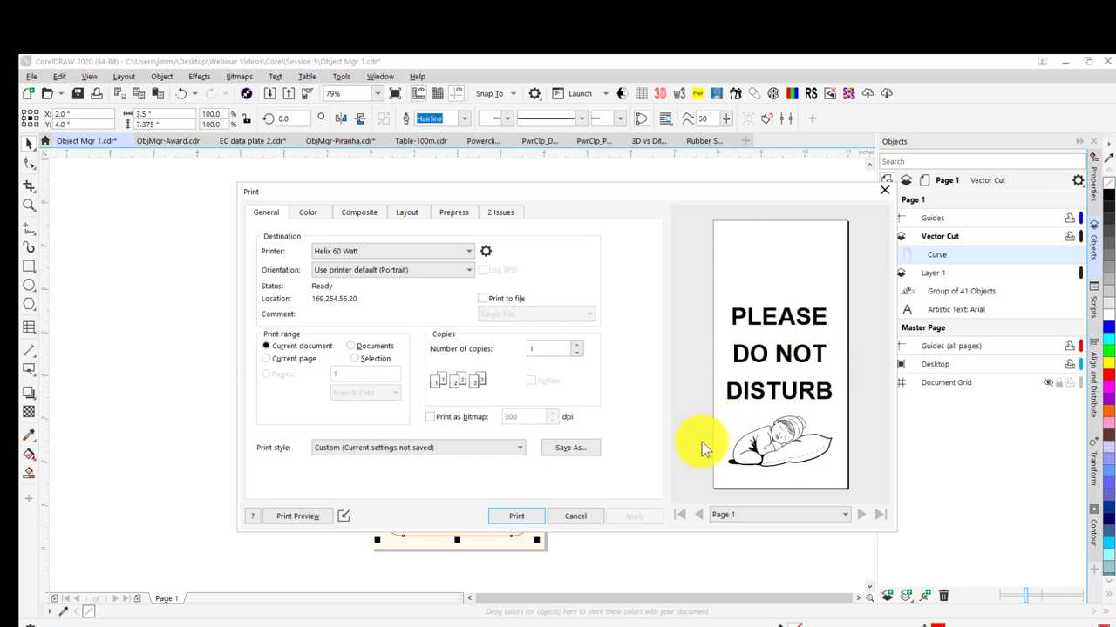
pyautogui.click(567, 516)
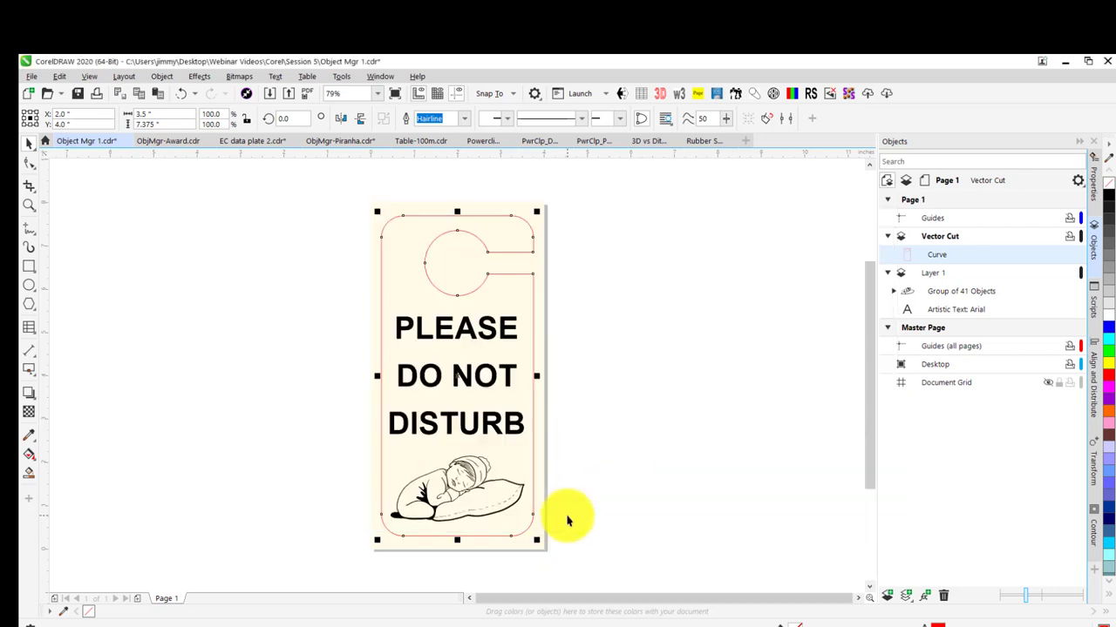
# Step: Enable printing for the Vector Cut layer, disable it for Layer 1, and open the Print dialog to preview the outline
pyautogui.click(606, 444)
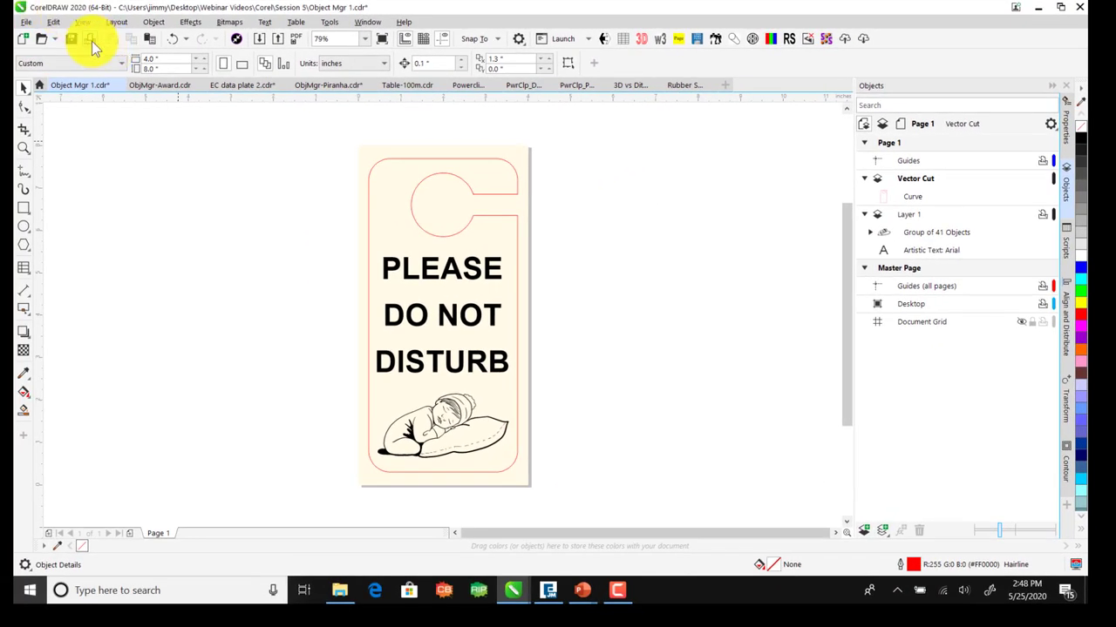
pyautogui.click(91, 41)
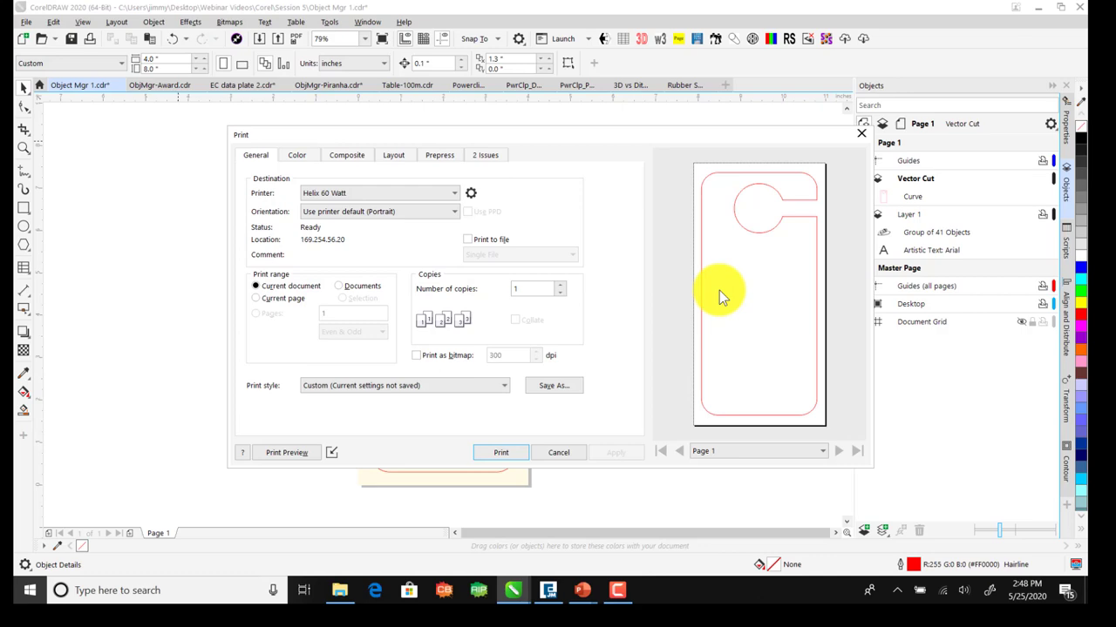
# Step: Cancel printing the door hanger outline and switch to the ObjMgr-Award.cdr document
pyautogui.click(560, 454)
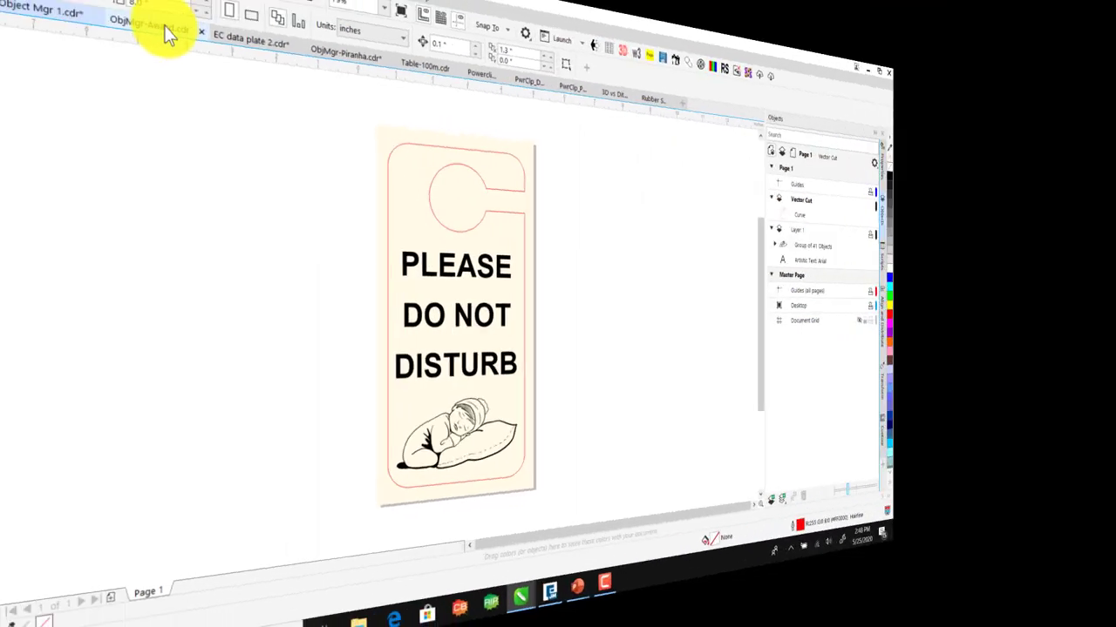
pyautogui.click(168, 85)
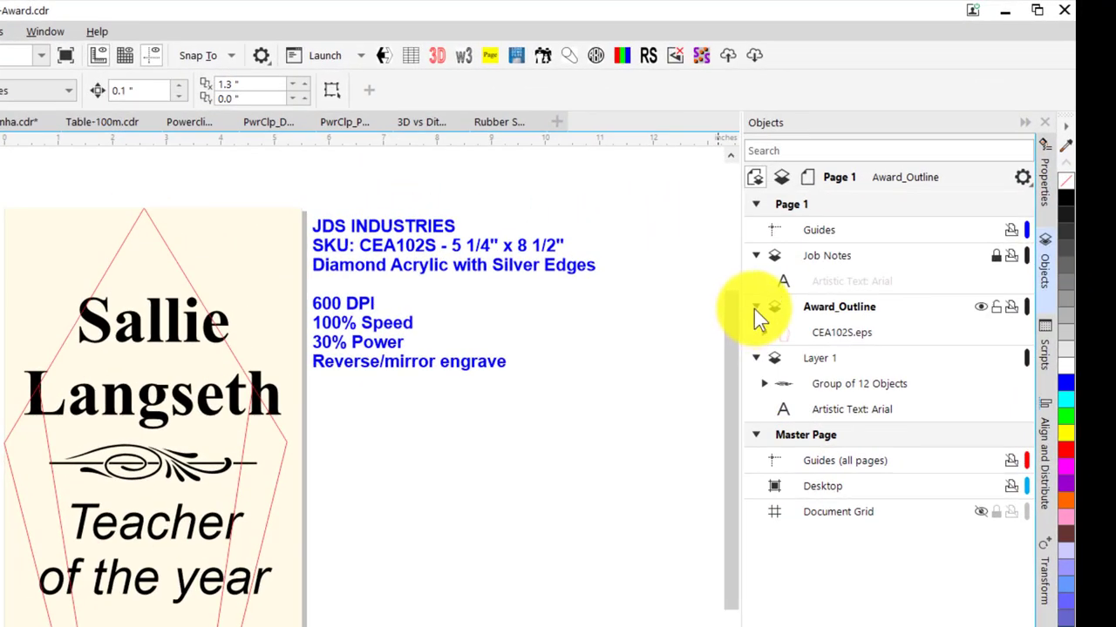
# Step: Collapse the Award_Outline layer, toggle its visibility to compare the award with and without the outline, and check its print setting
pyautogui.click(755, 307)
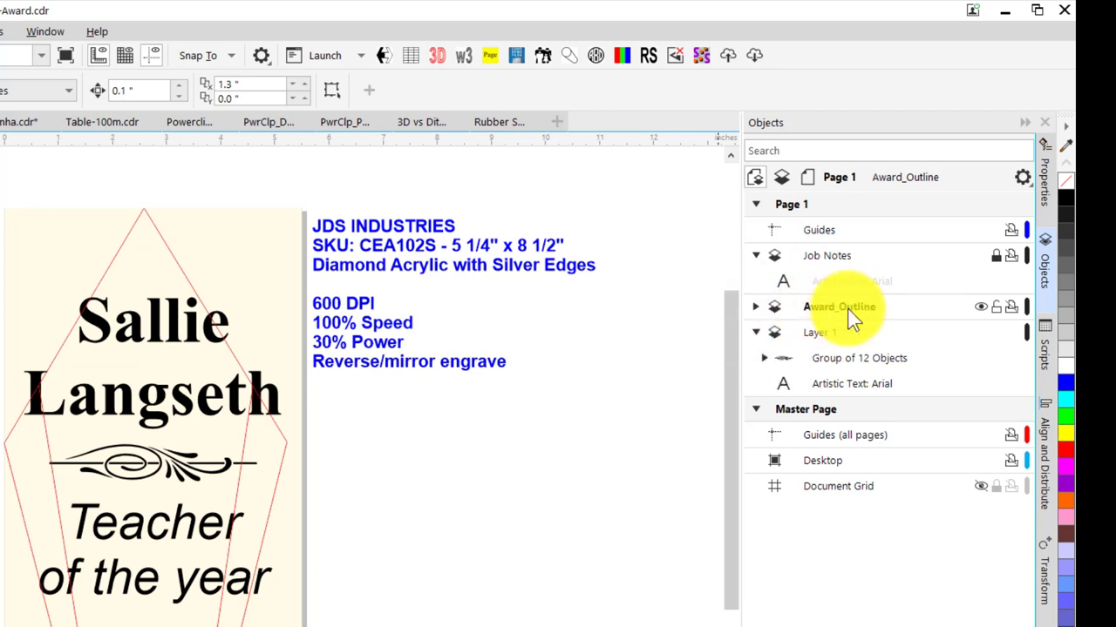
pyautogui.click(981, 308)
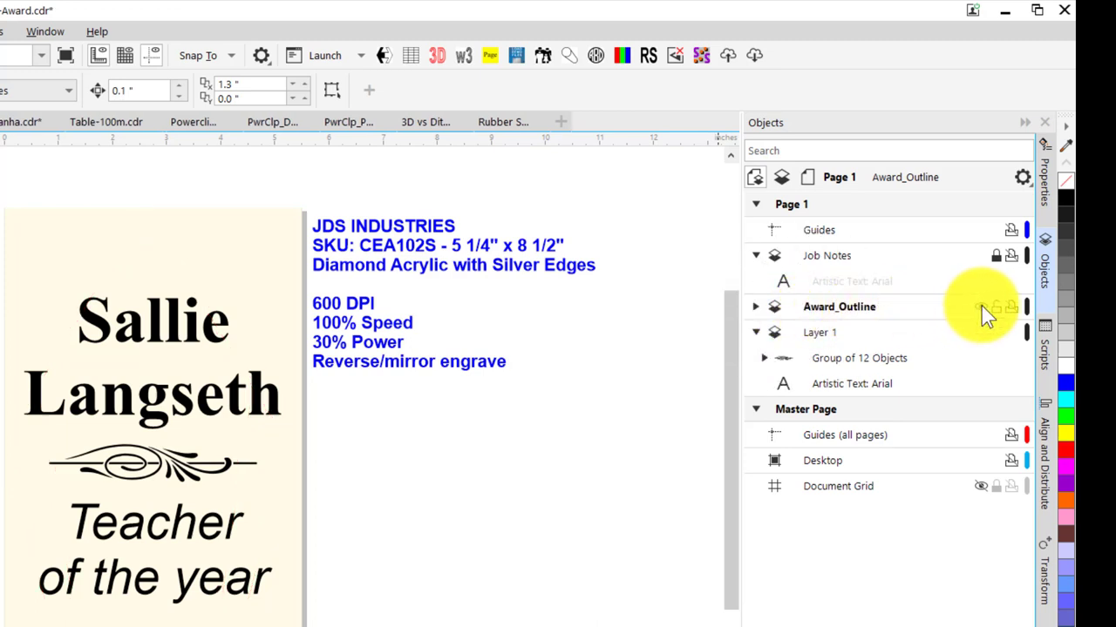
pyautogui.click(982, 307)
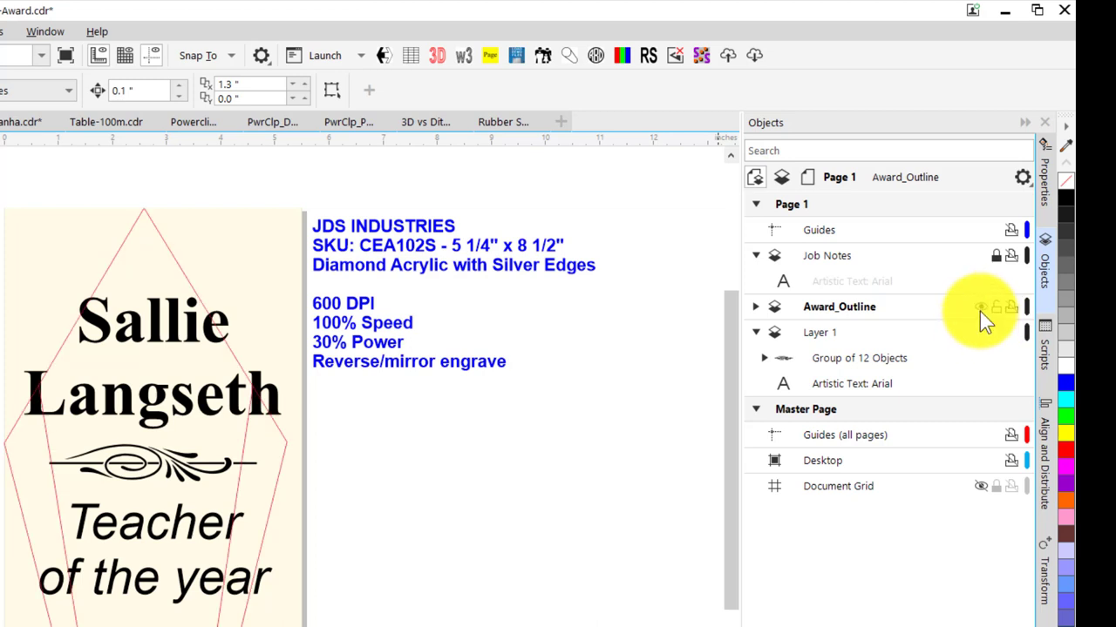
pyautogui.click(980, 309)
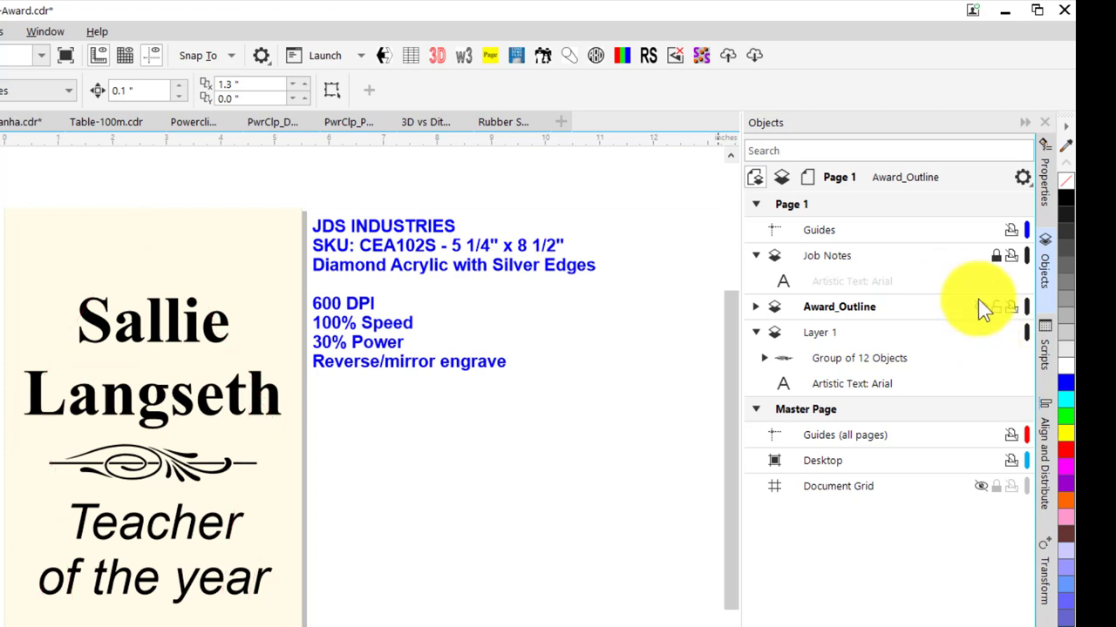
pyautogui.click(979, 305)
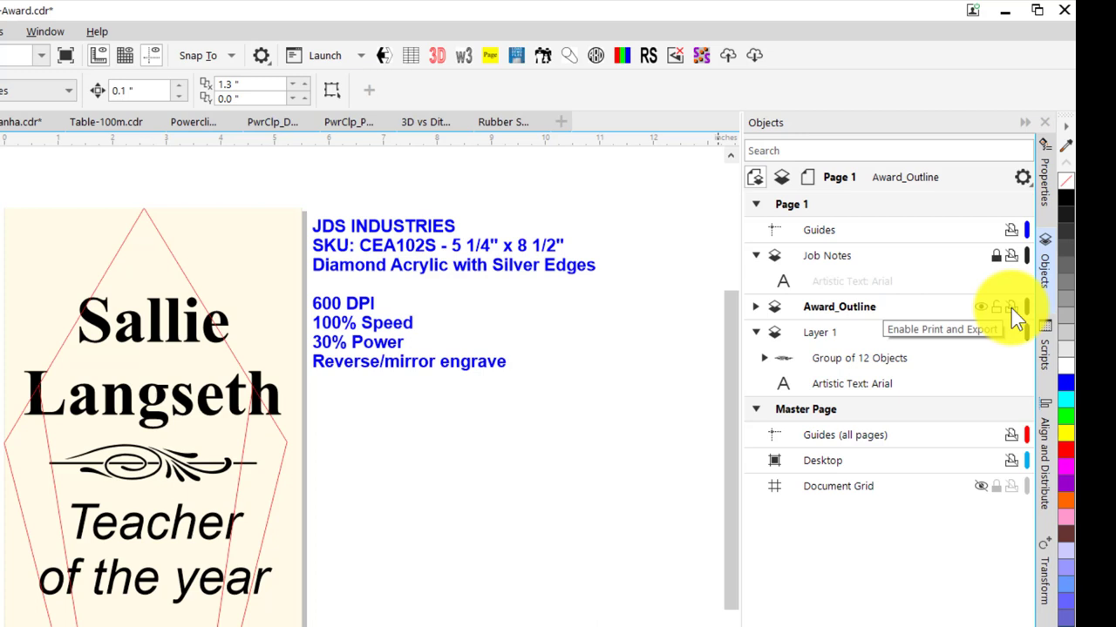
pyautogui.click(1011, 307)
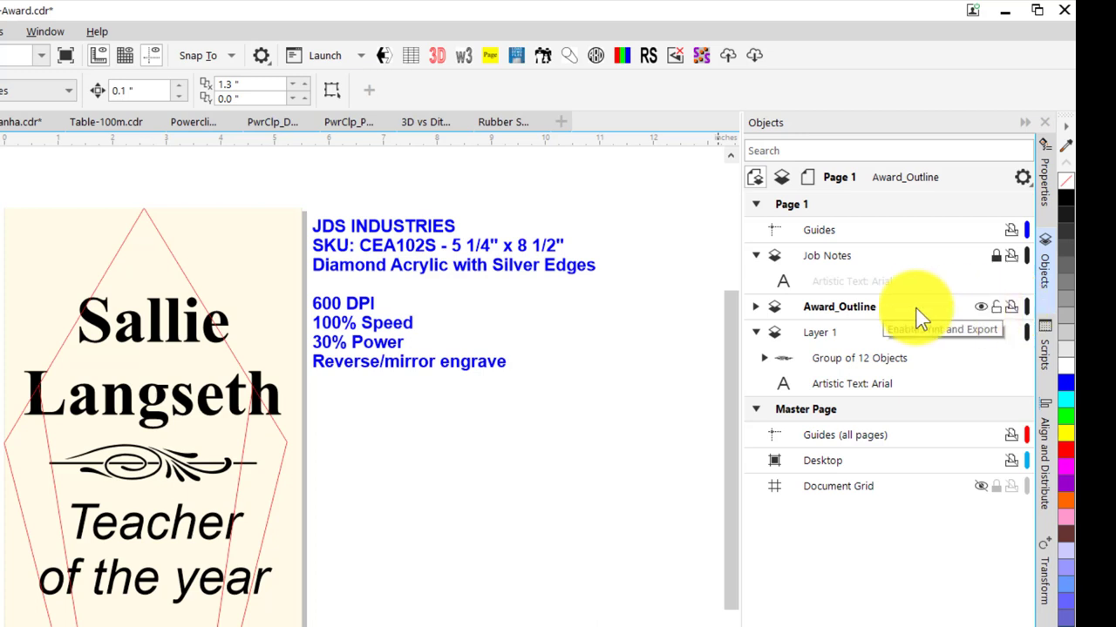
# Step: Select the Job Notes layer and review the material and laser setting notes beside the award, plus the layer's lock and print status
pyautogui.click(841, 257)
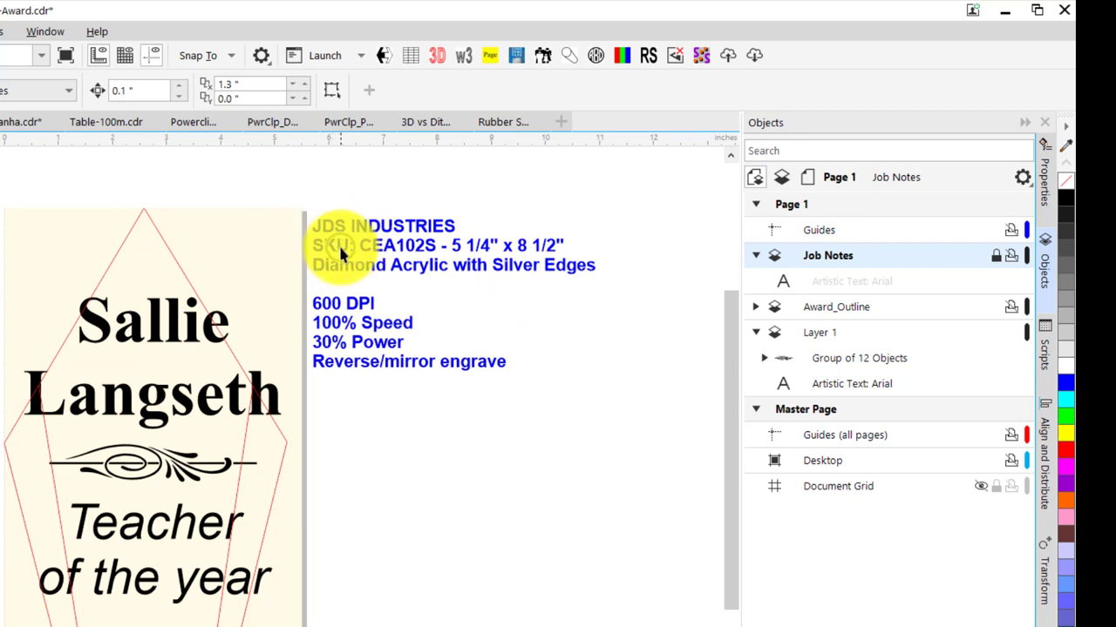
pyautogui.click(384, 271)
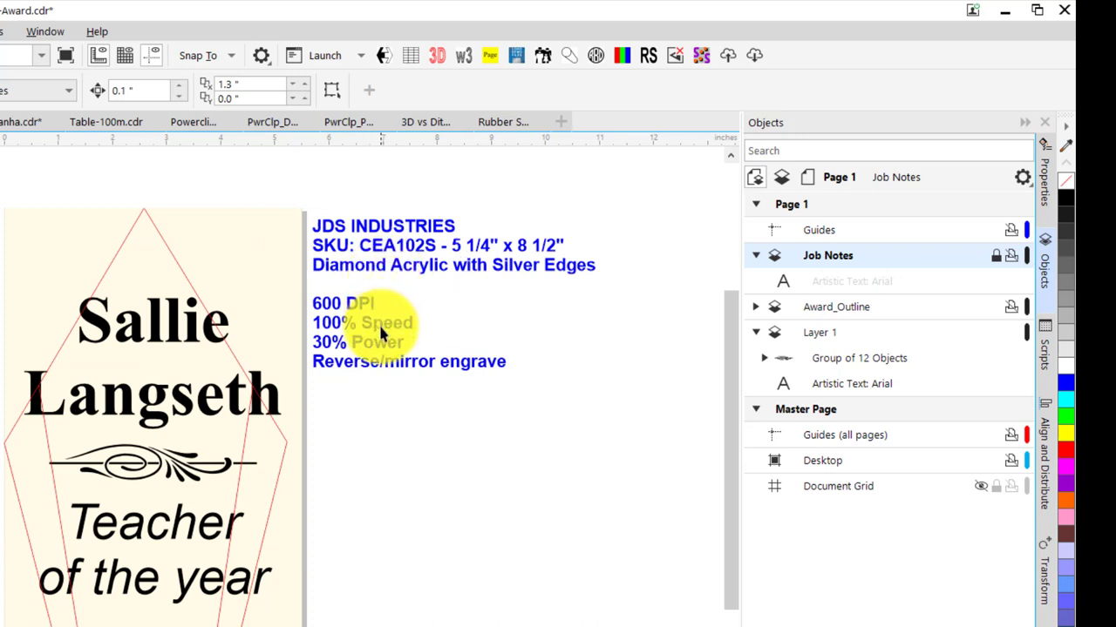
pyautogui.click(398, 369)
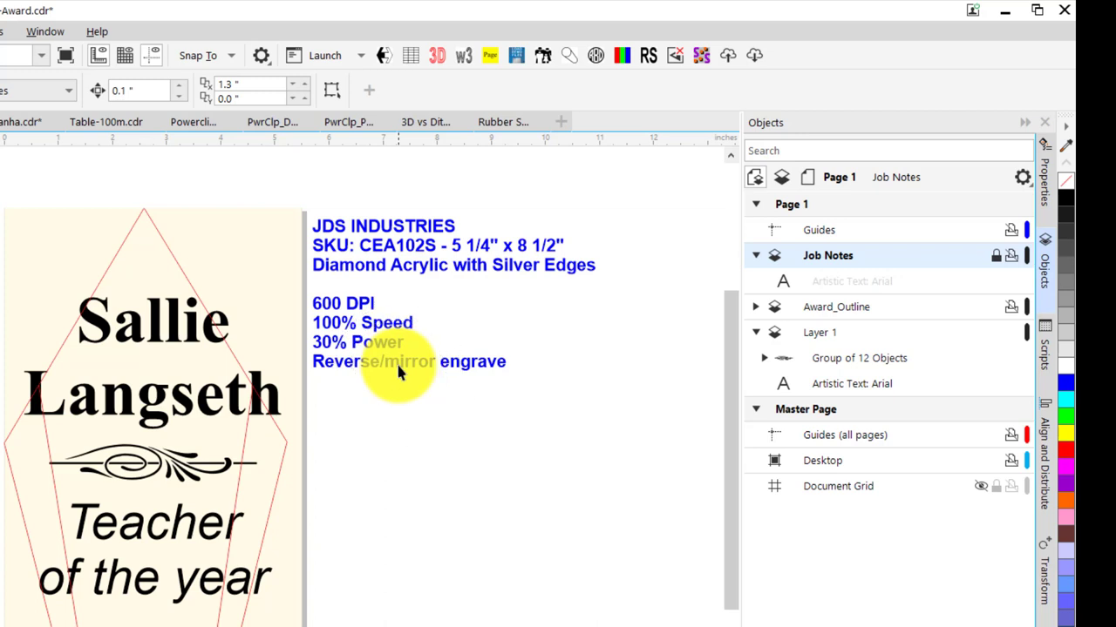
pyautogui.click(398, 369)
pyautogui.click(995, 259)
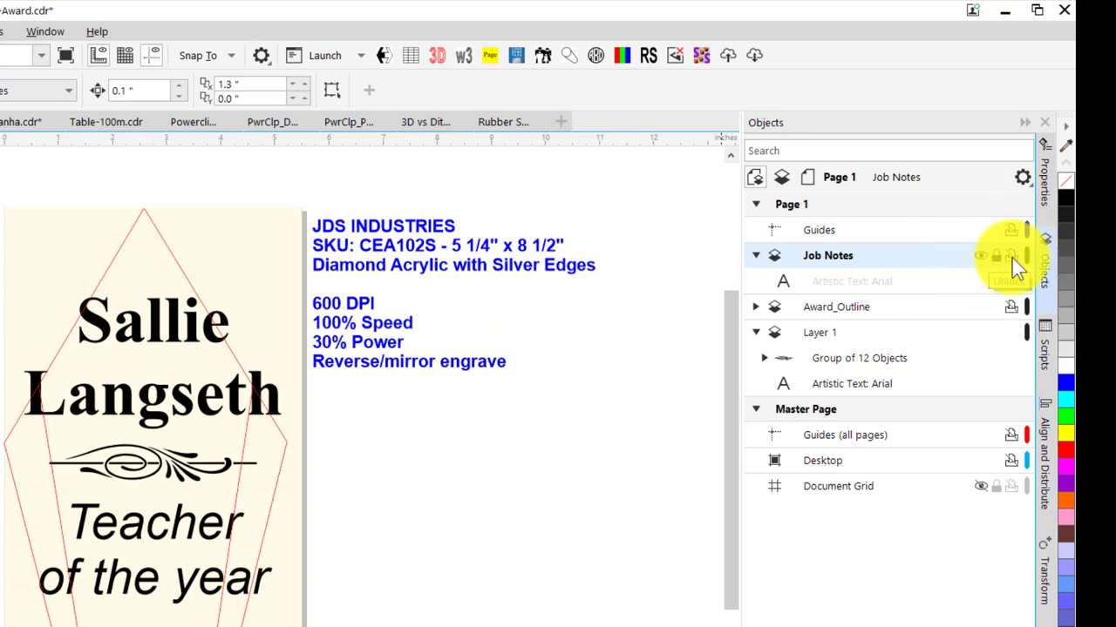
pyautogui.click(1012, 258)
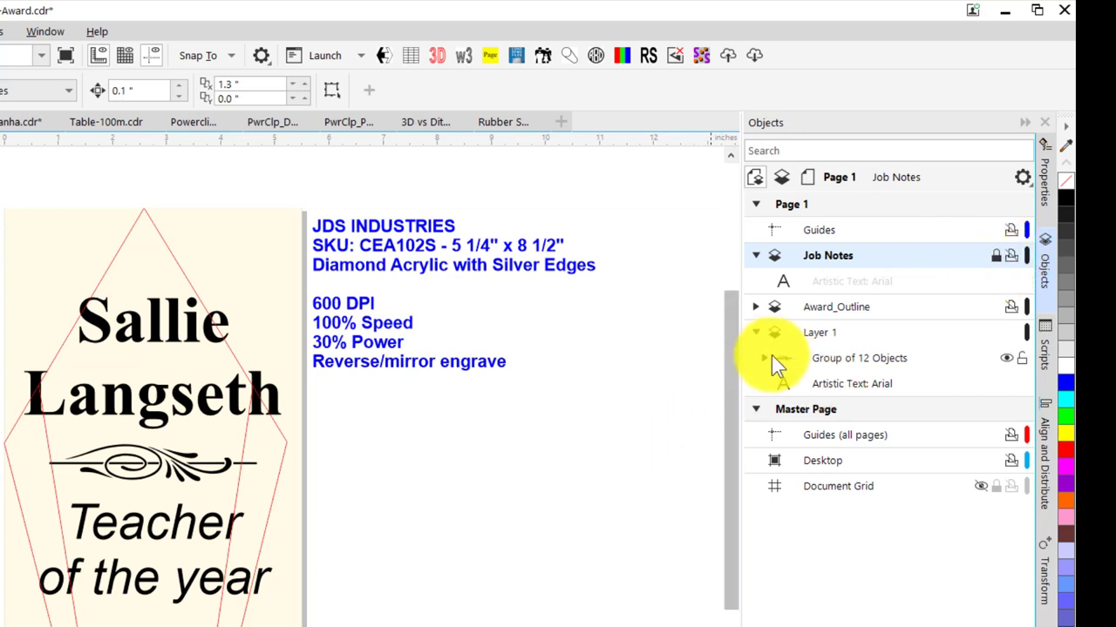
# Step: Select the CEA102S.eps outline in the Award_Outline layer and mirror it vertically
pyautogui.click(810, 314)
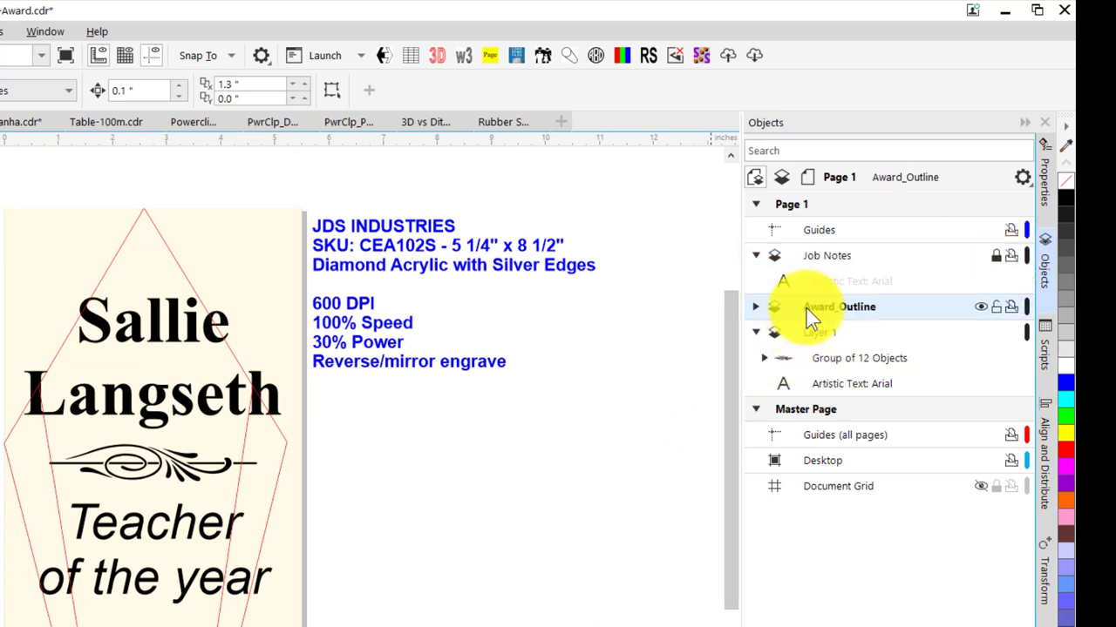
pyautogui.click(756, 308)
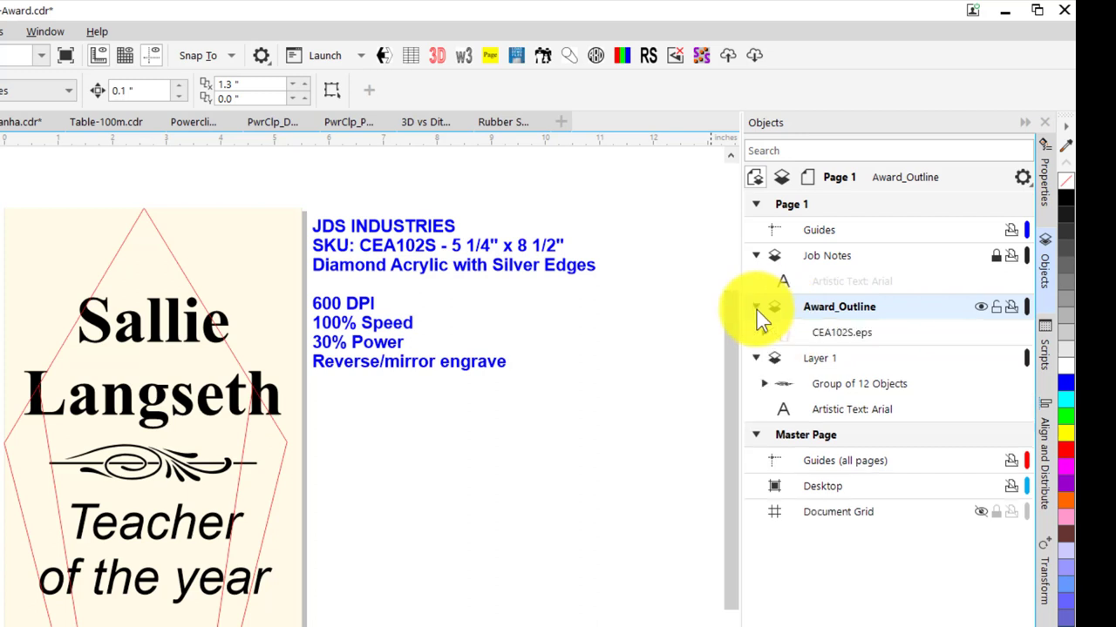
pyautogui.click(821, 333)
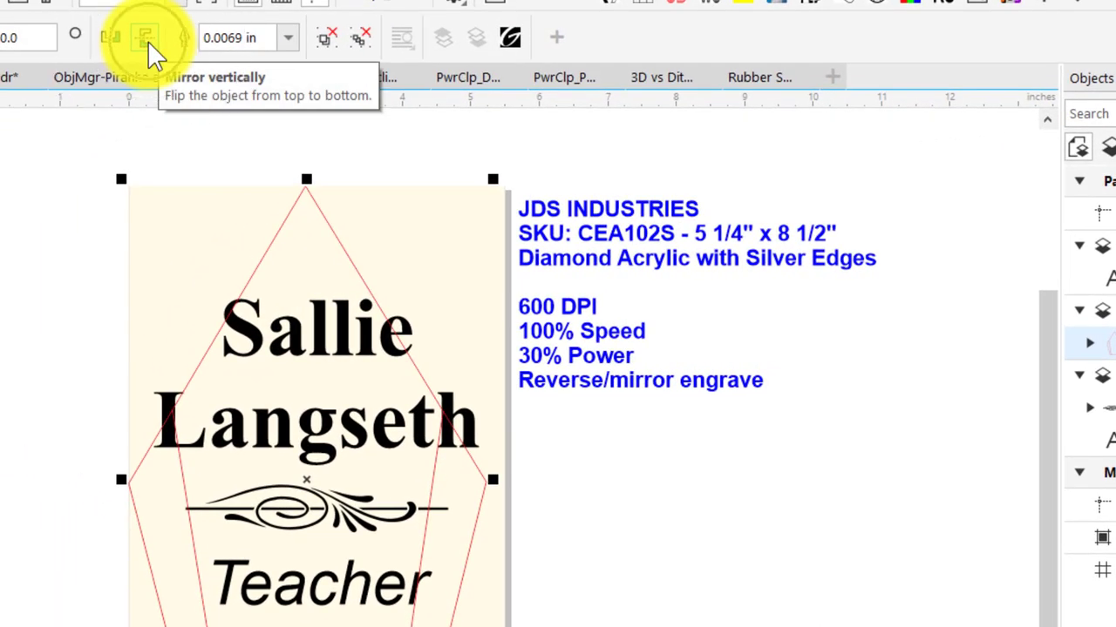
pyautogui.click(148, 41)
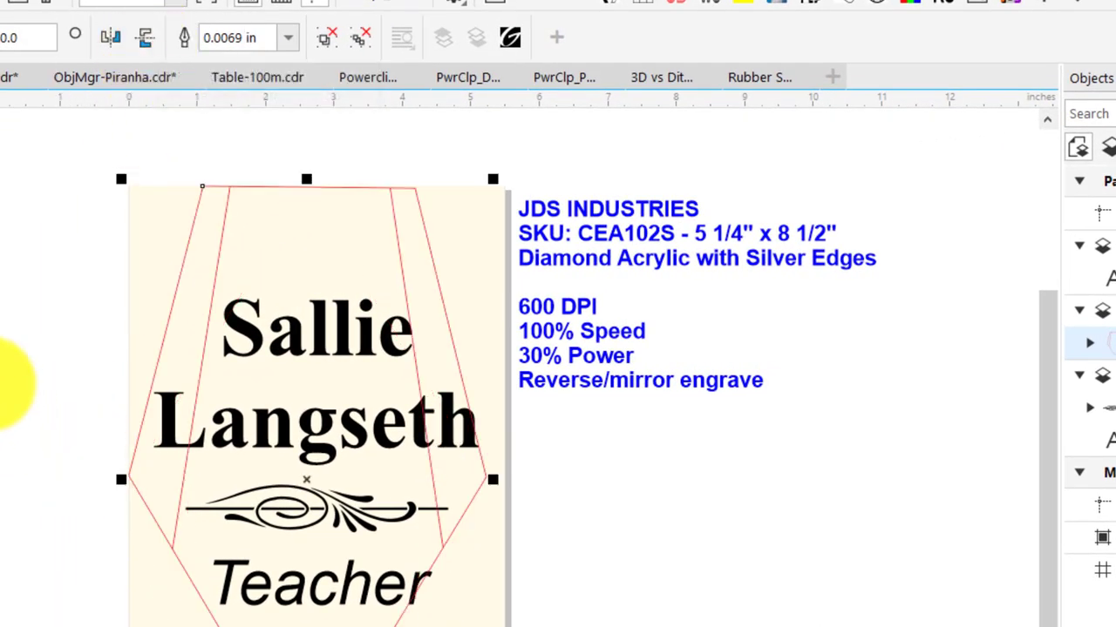
# Step: Select the award's engraving text together with the flourish and mirror them vertically
pyautogui.click(5, 383)
pyautogui.moveTo(43, 217); pyautogui.dragTo(568, 620)
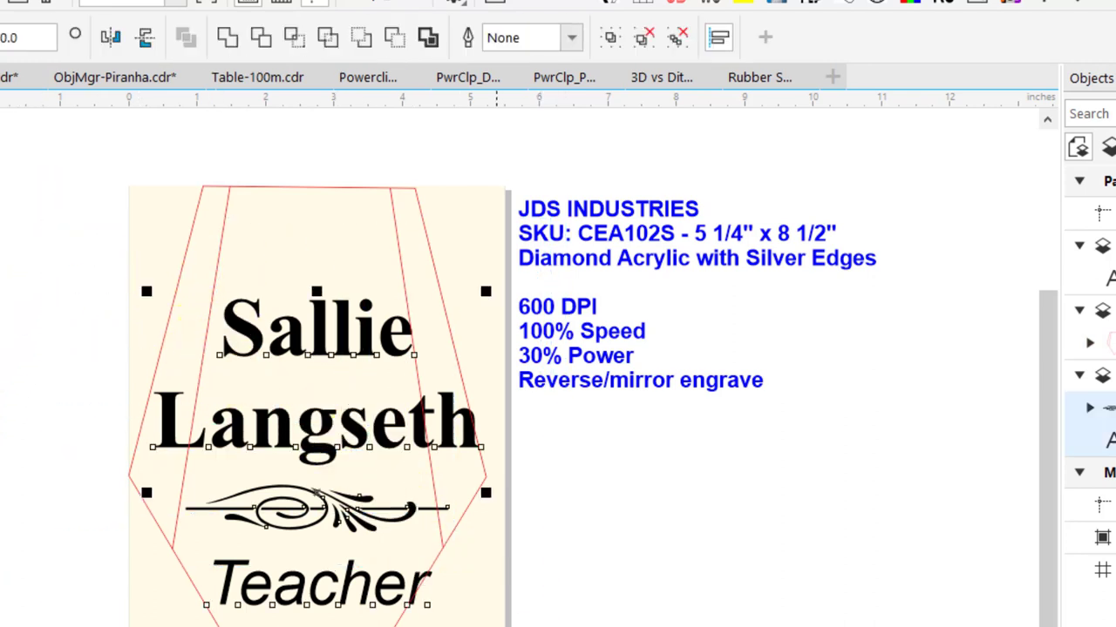
pyautogui.click(141, 39)
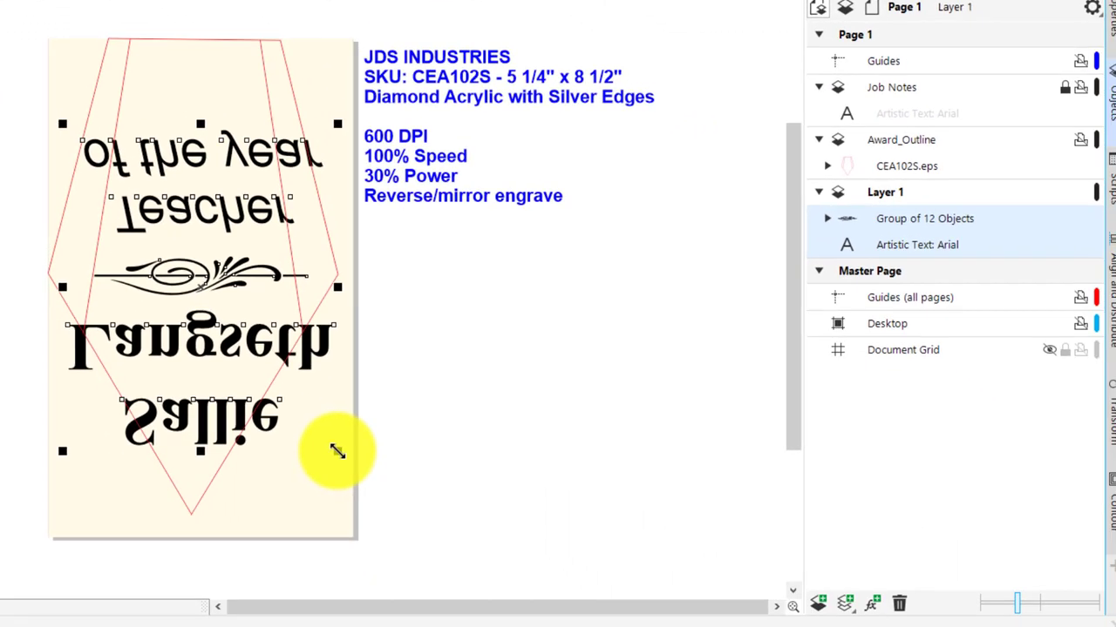
# Step: Scale the mirrored text and flourish down about their centre and nudge them up and slightly left to fit inside the award outline
pyautogui.moveTo(338, 451); pyautogui.dragTo(316, 392)
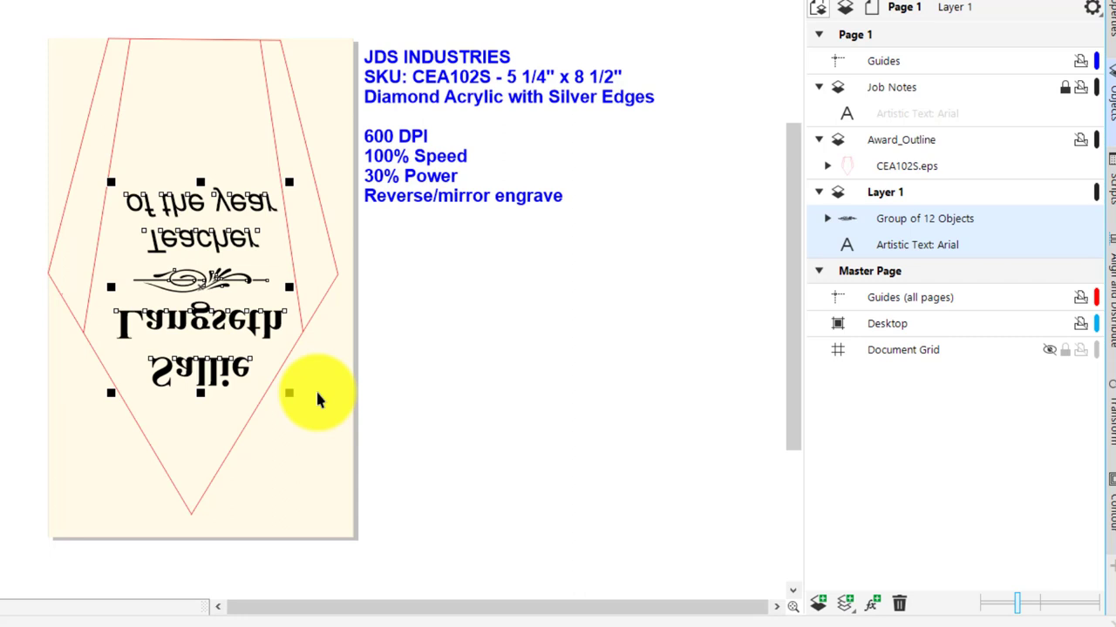
pyautogui.press('Up')
pyautogui.press('Up')
pyautogui.press('Up')
pyautogui.press('Up')
pyautogui.press('Up')
pyautogui.press('Up')
pyautogui.press('Up')
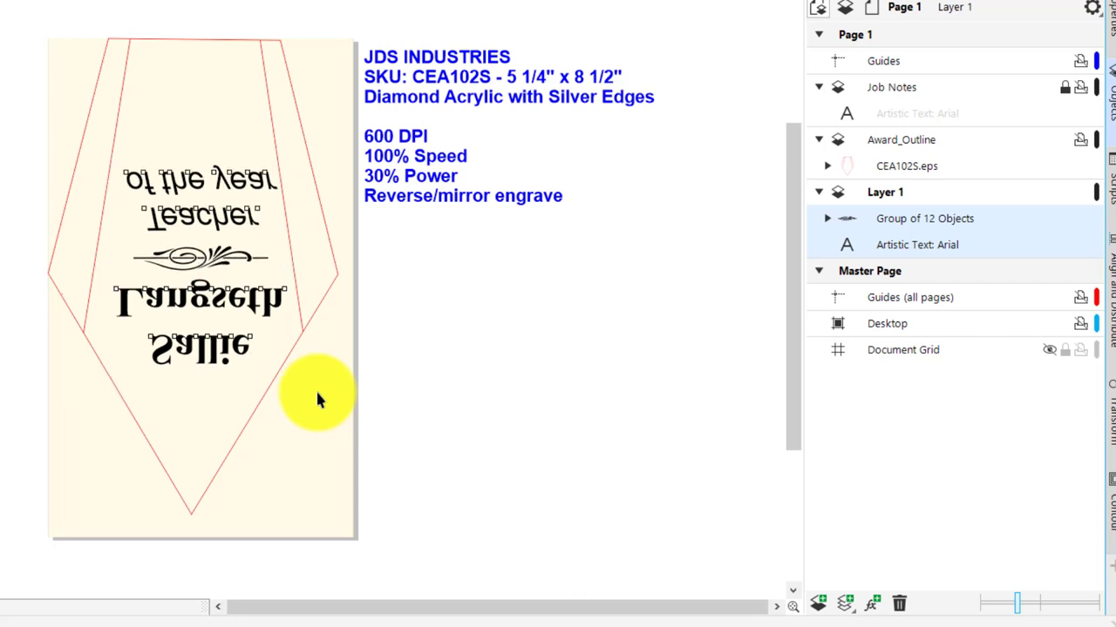
pyautogui.press('Up')
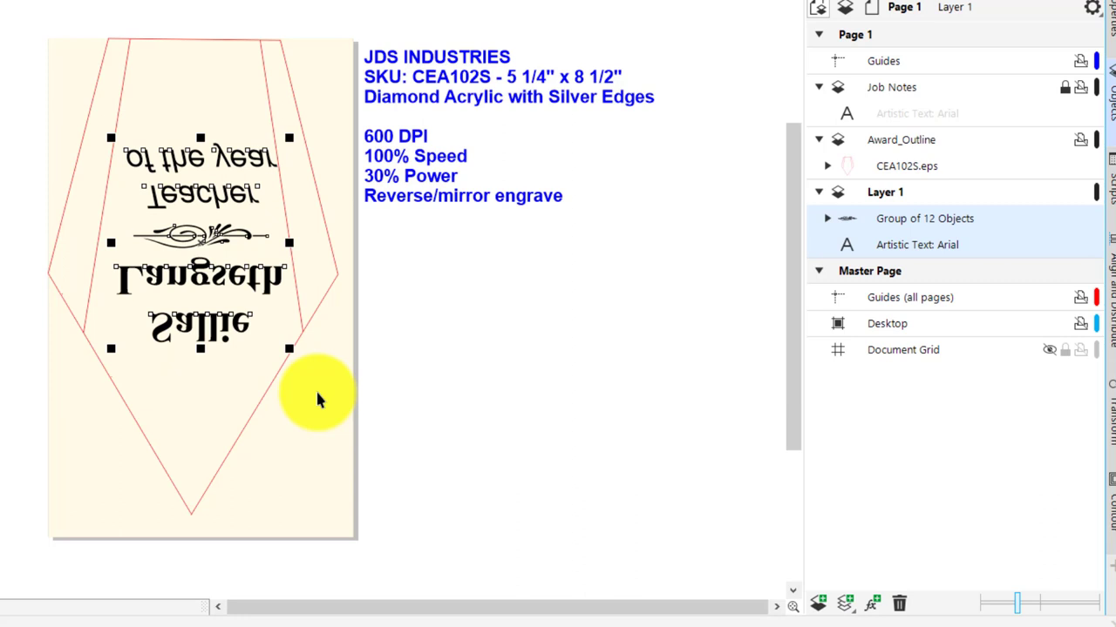
pyautogui.press('Left')
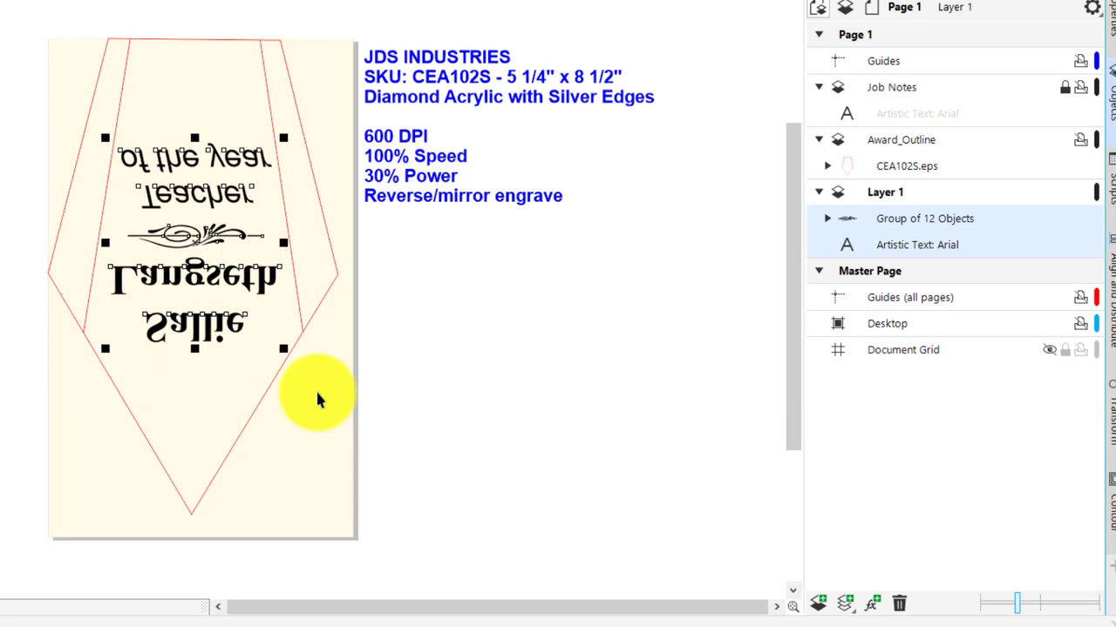
pyautogui.click(388, 357)
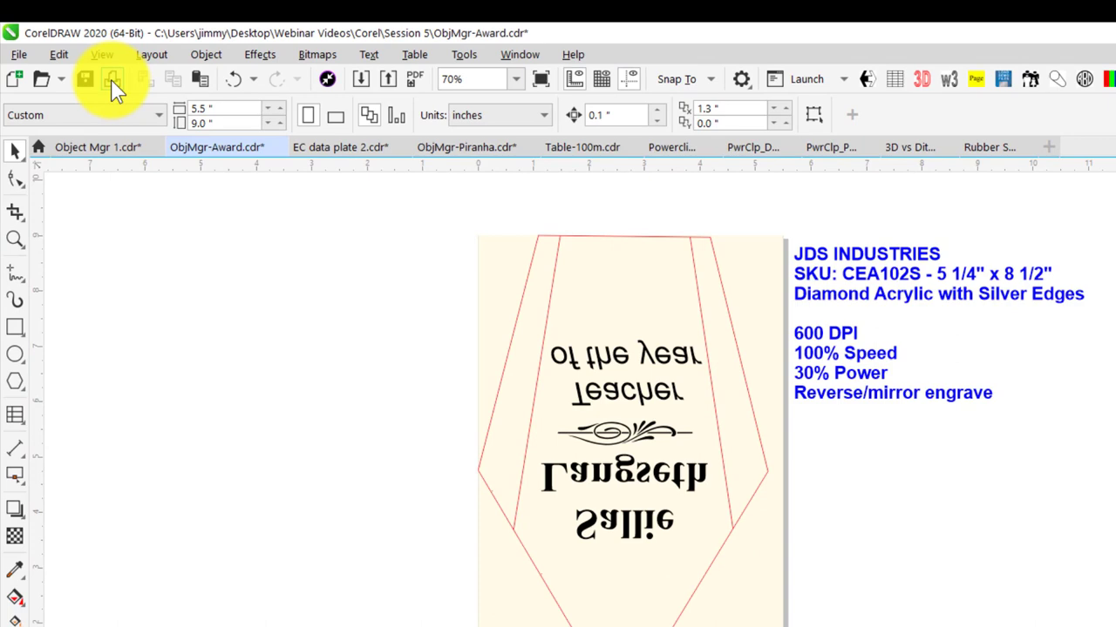
# Step: Open the Print dialog to check the mirrored award artwork in the preview, then cancel printing
pyautogui.click(111, 80)
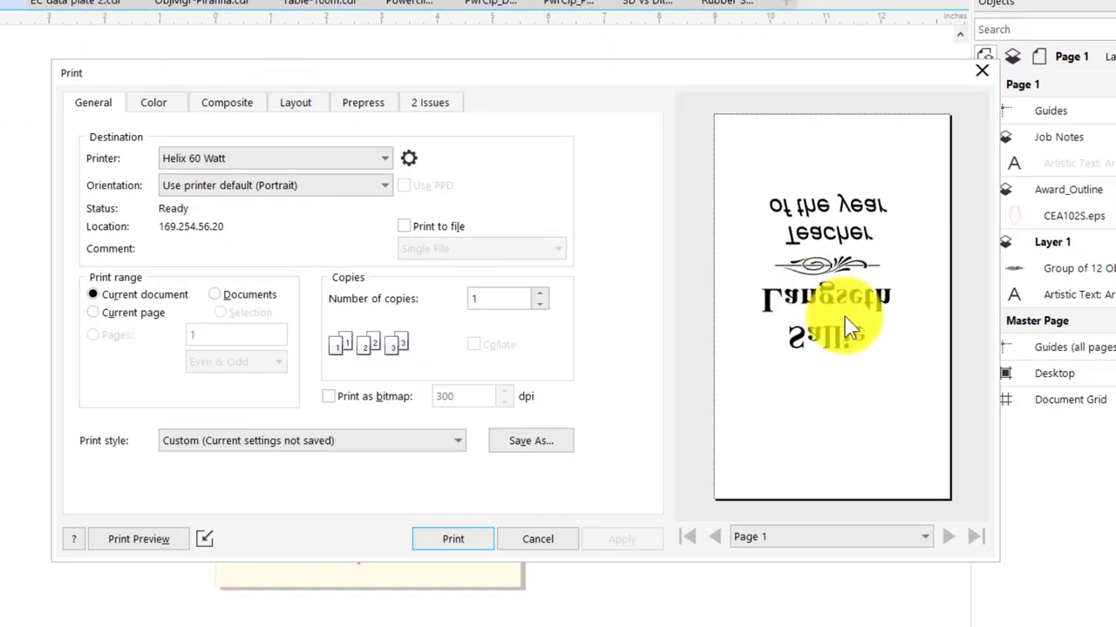
pyautogui.click(845, 317)
pyautogui.click(843, 240)
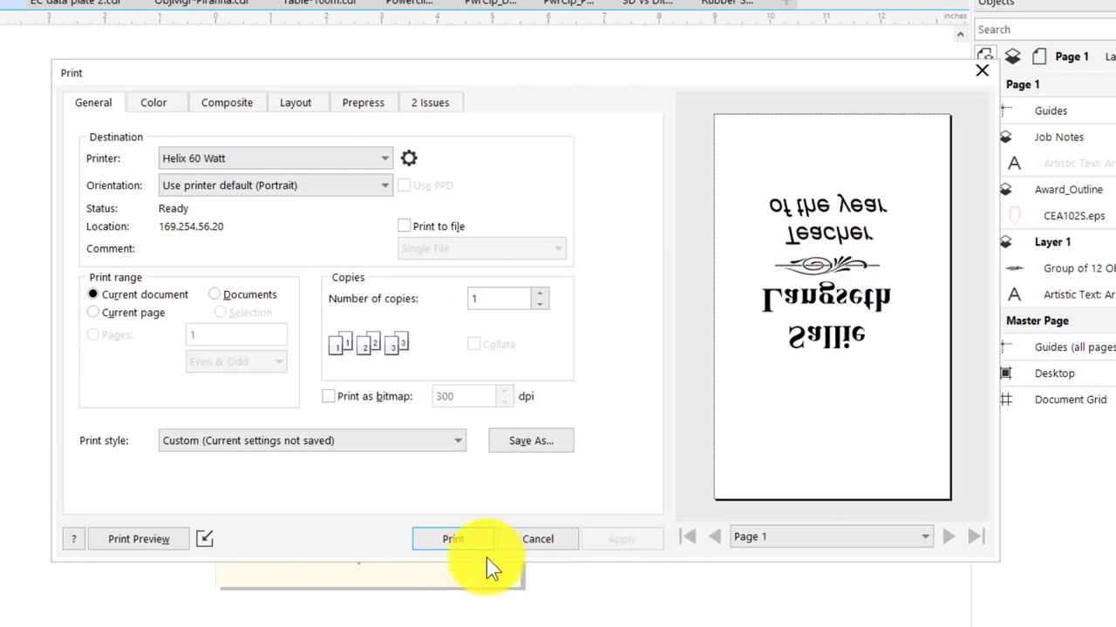
pyautogui.click(538, 540)
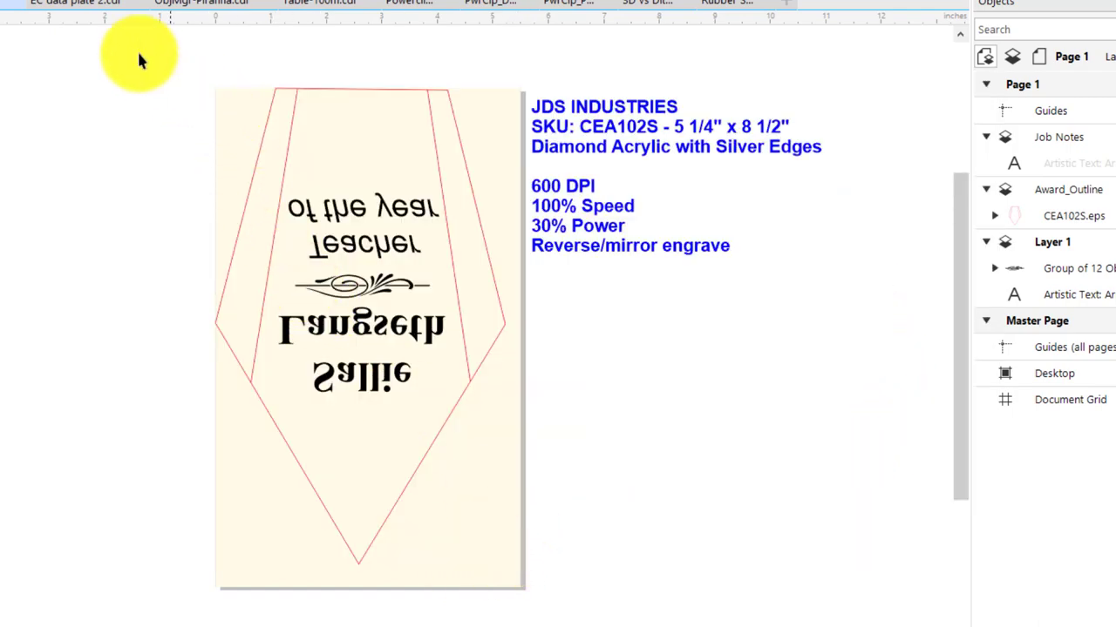
# Step: Switch to the EC data plate 2.cdr document and hide, then show the non print layer to compare the plate with and without its background
pyautogui.click(86, 9)
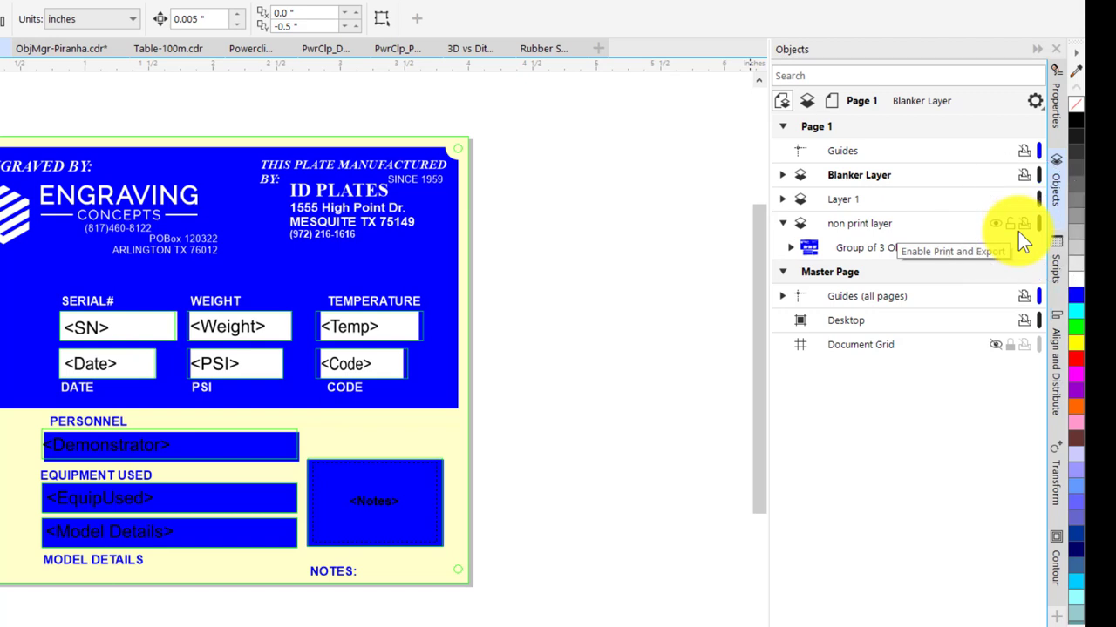
pyautogui.click(993, 223)
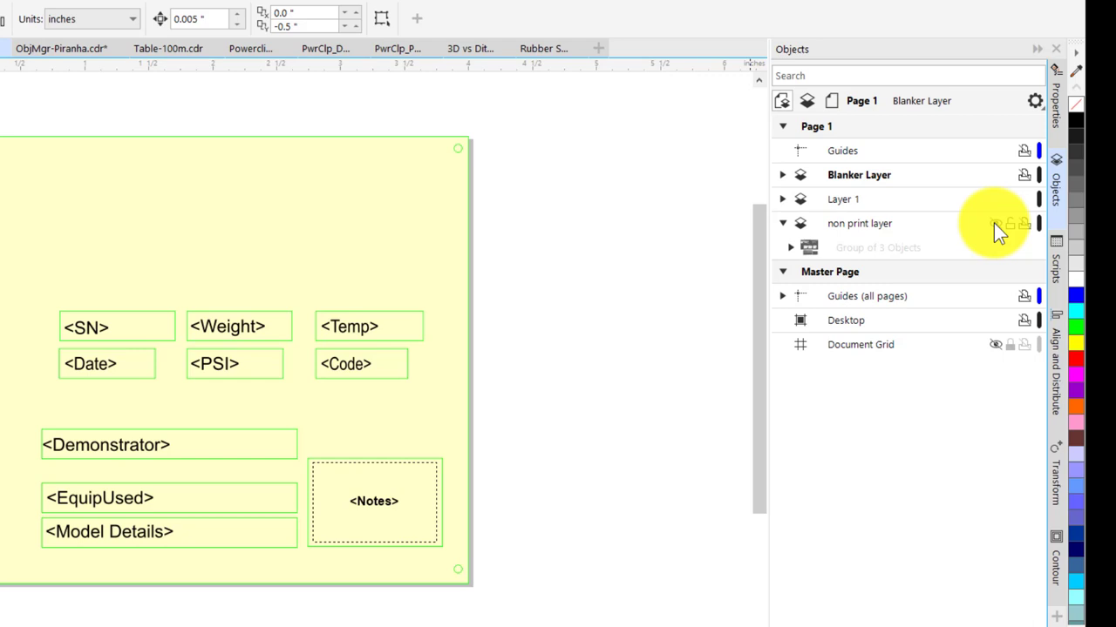
pyautogui.click(993, 223)
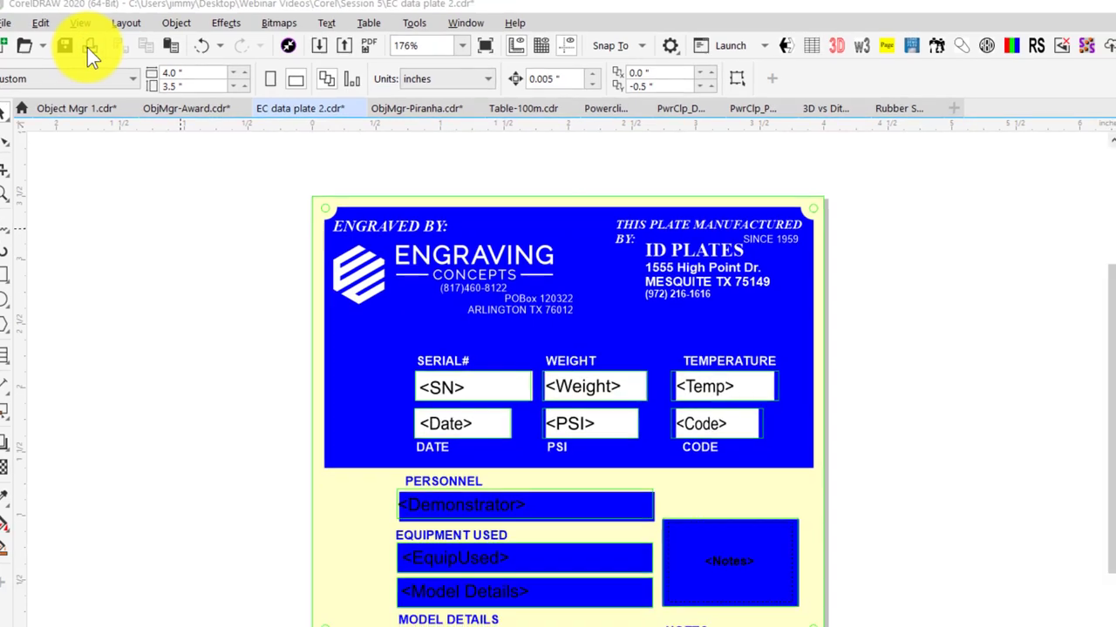
# Step: Open the Print dialog for the data plate and examine which variable fields appear in the preview
pyautogui.click(101, 55)
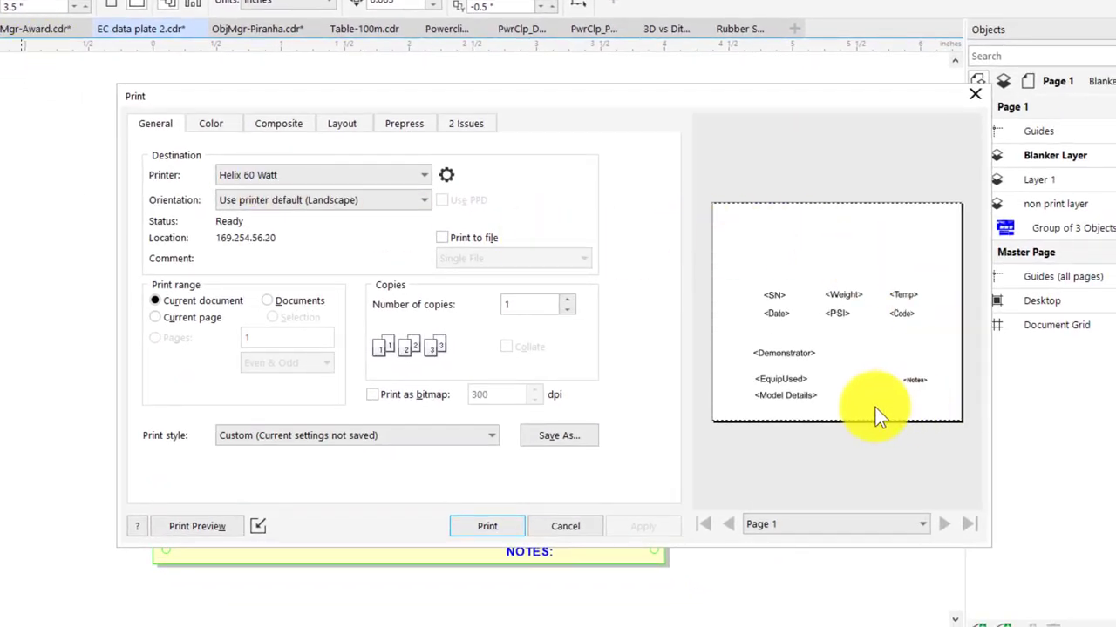
pyautogui.click(779, 373)
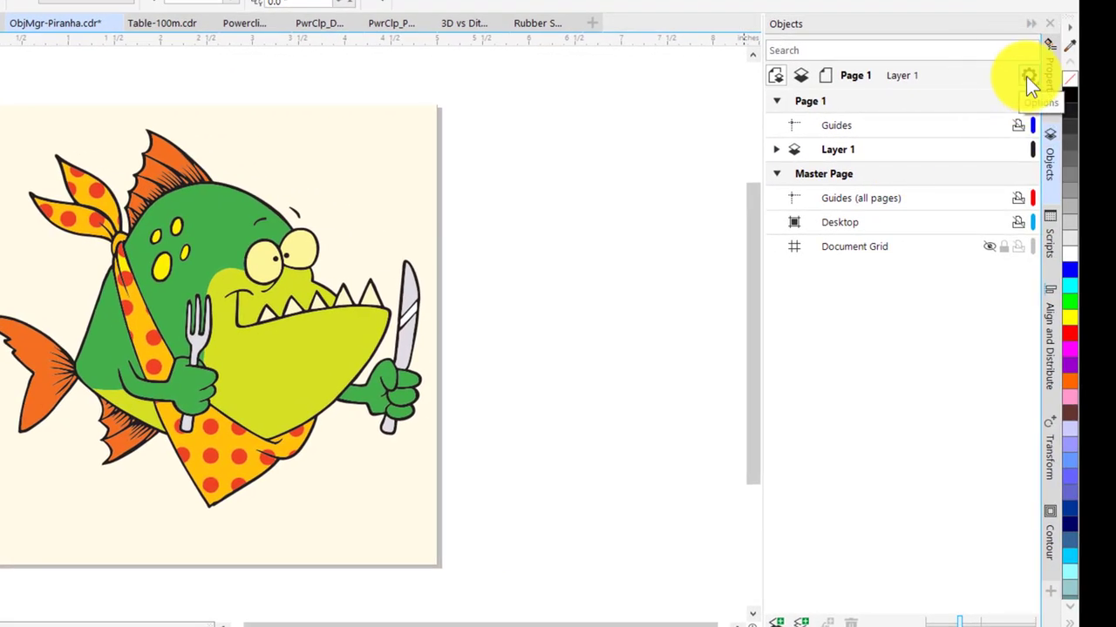
# Step: Add a new layer to Page 1 of the ObjMgr-Piranha.cdr document
pyautogui.click(1025, 76)
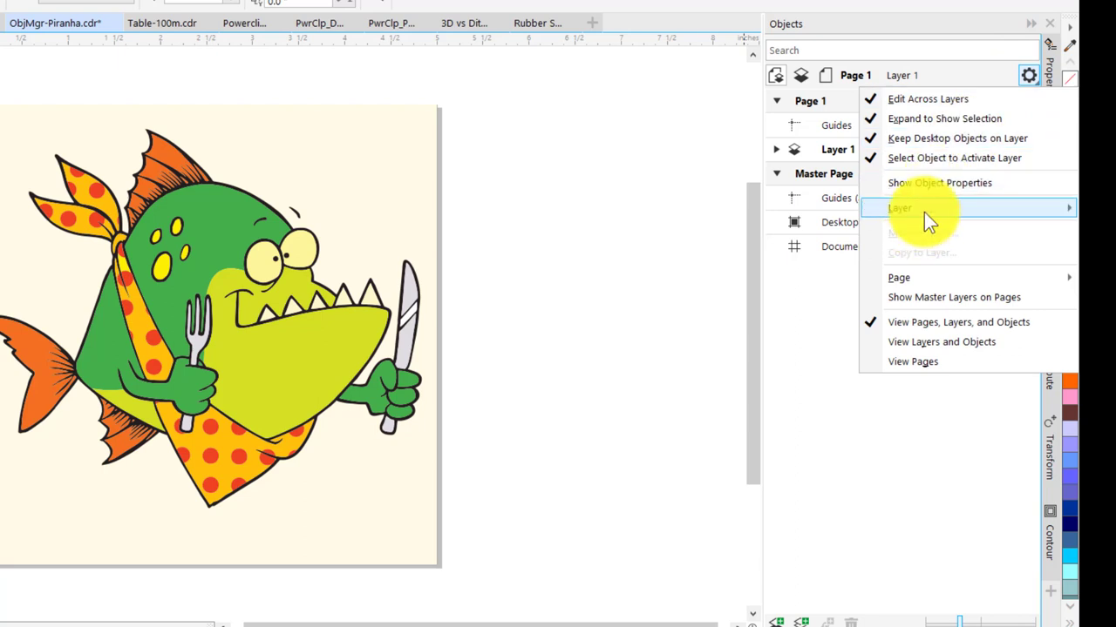
pyautogui.moveTo(925, 207)
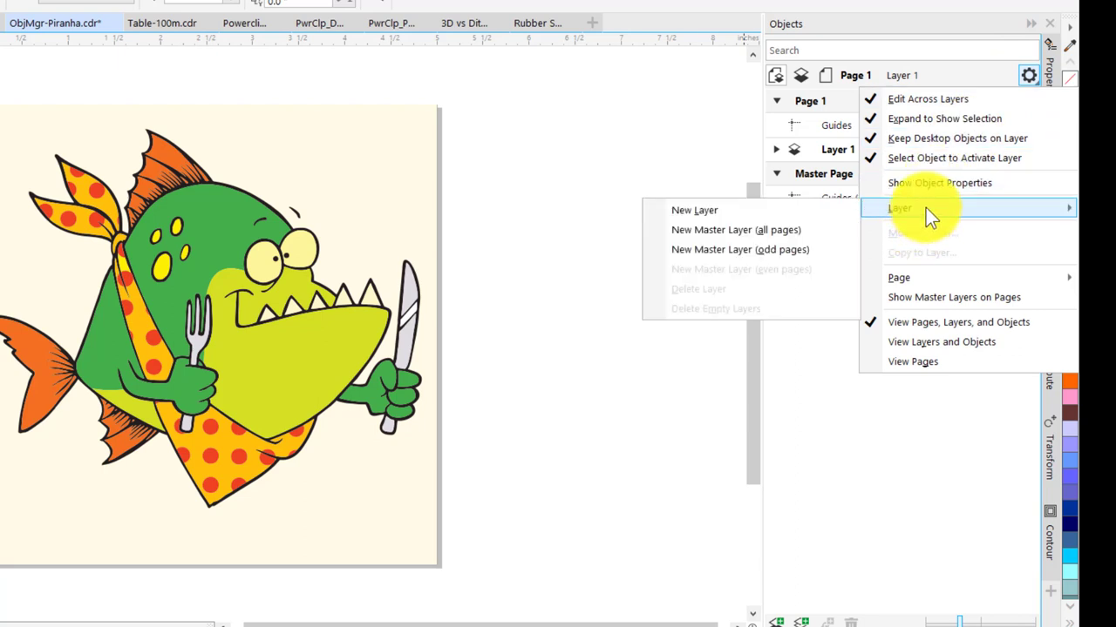
pyautogui.click(786, 211)
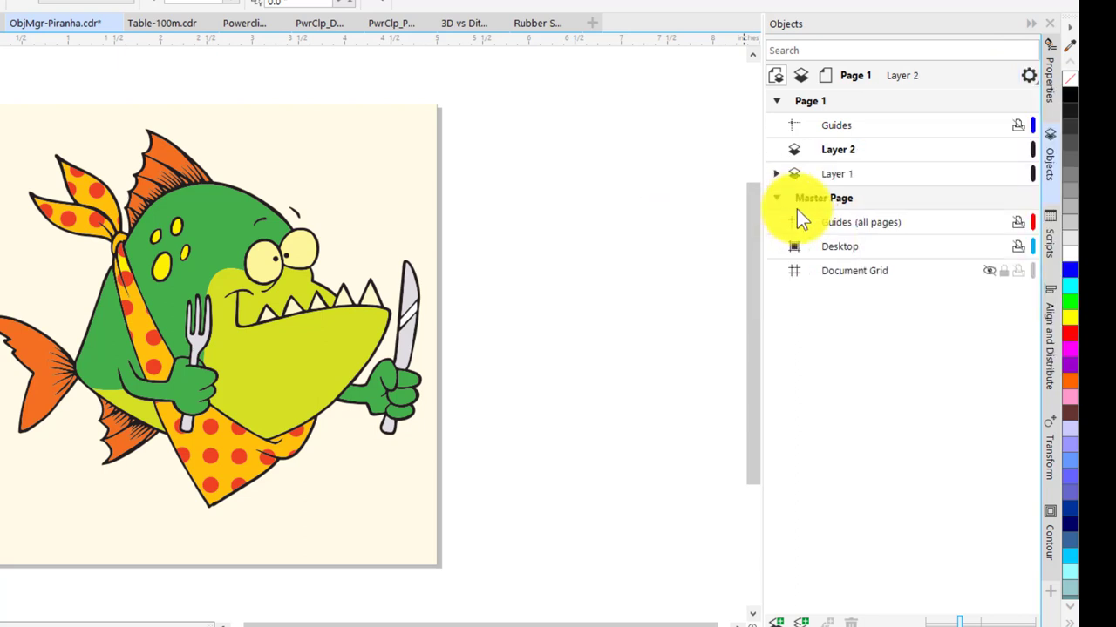
# Step: Rename Layer 2 on Page 1 as Gold
pyautogui.rightClick(874, 162)
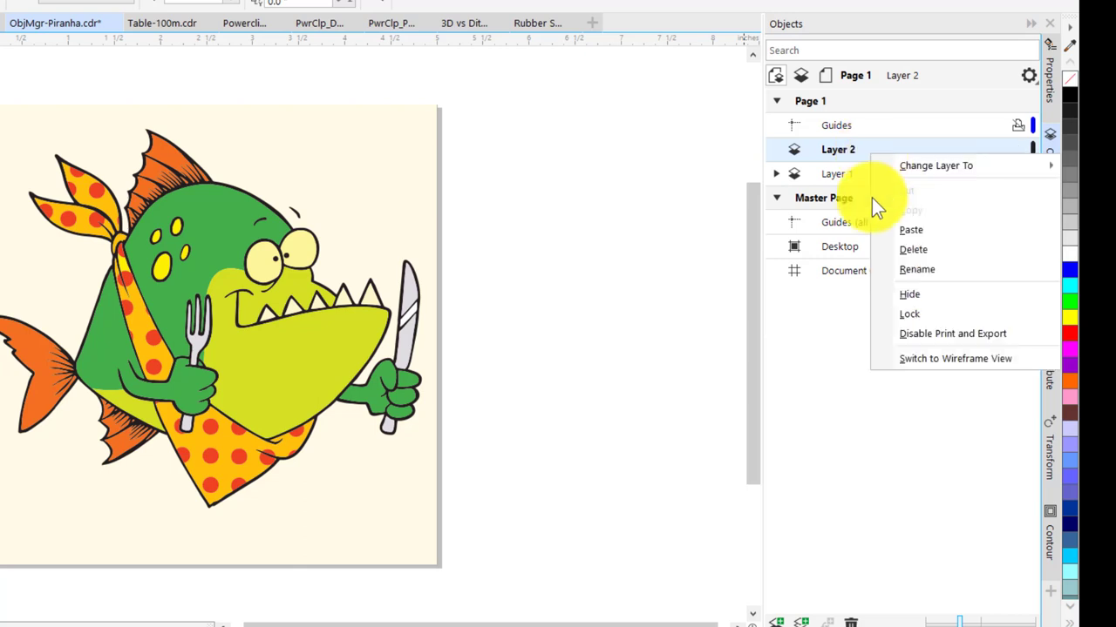
pyautogui.click(891, 269)
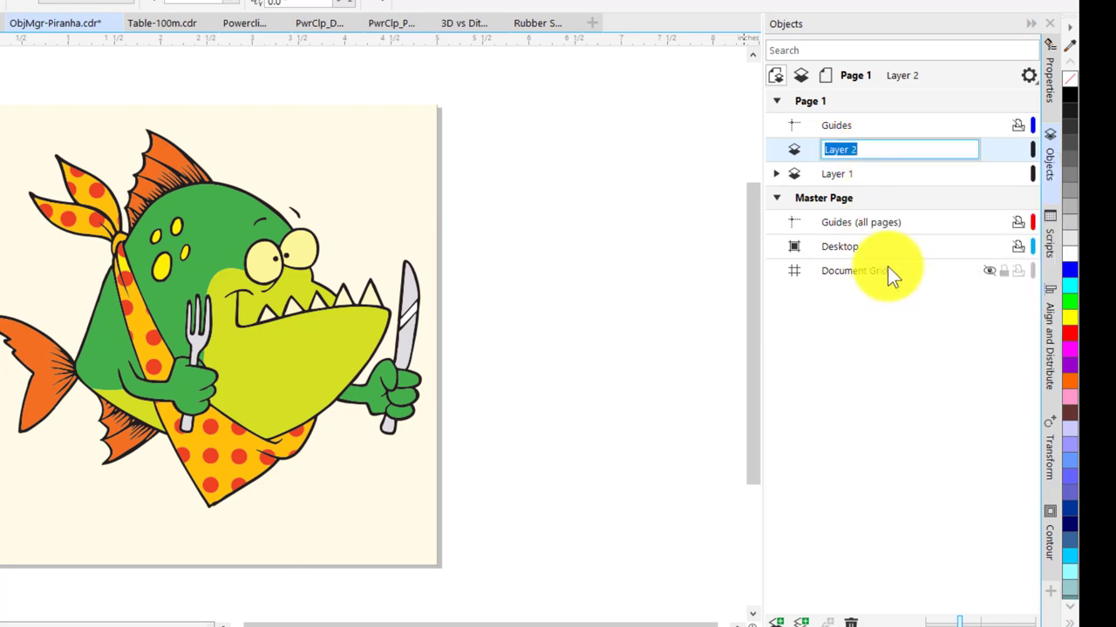
pyautogui.write('Gold')
pyautogui.press('Return')
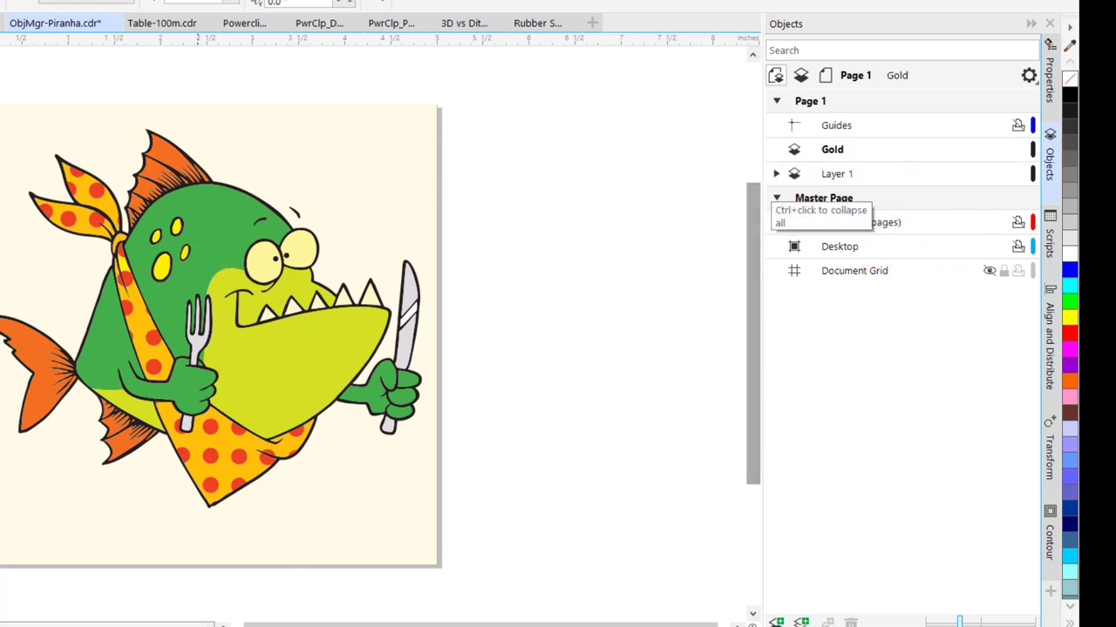
# Step: Cut the large yellow-green jaw curve from Layer 1 and paste it onto the Gold layer
pyautogui.click(260, 376)
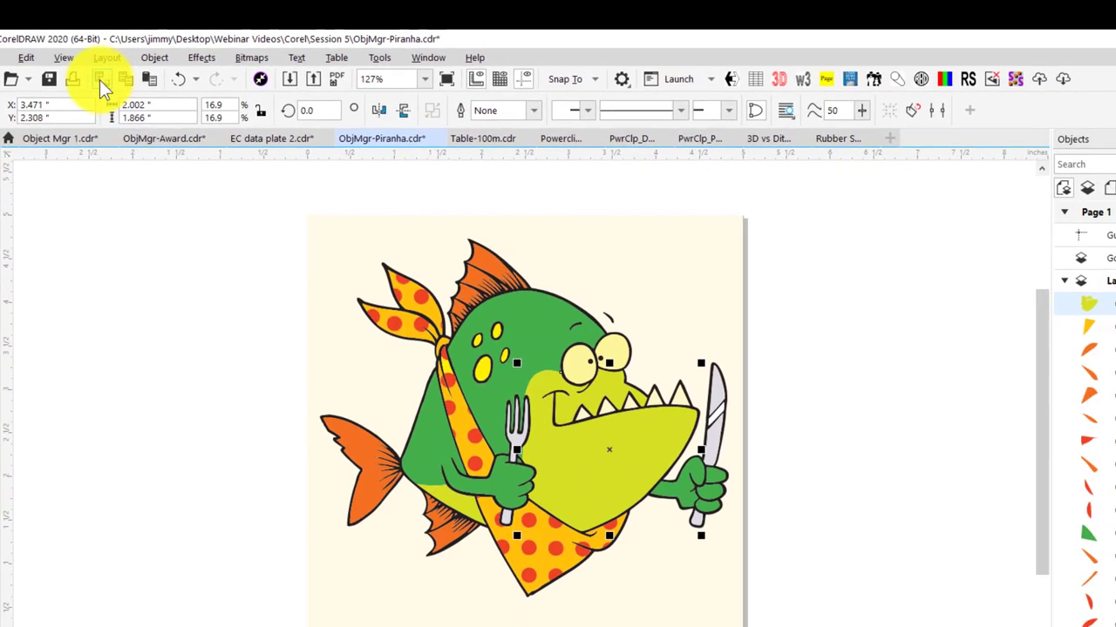
pyautogui.click(99, 81)
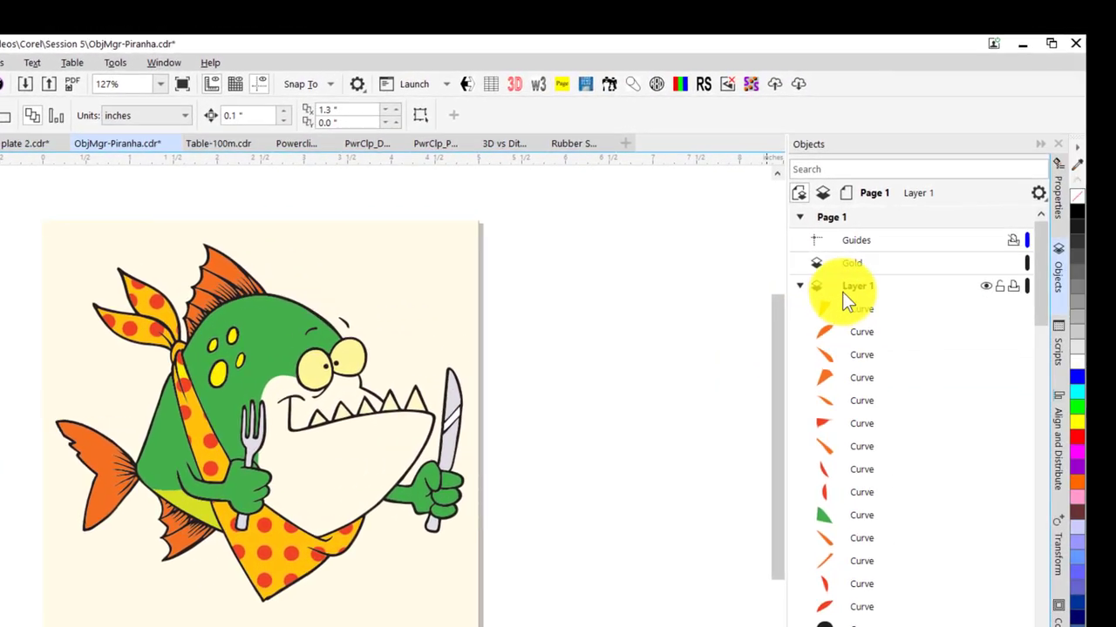
pyautogui.click(845, 263)
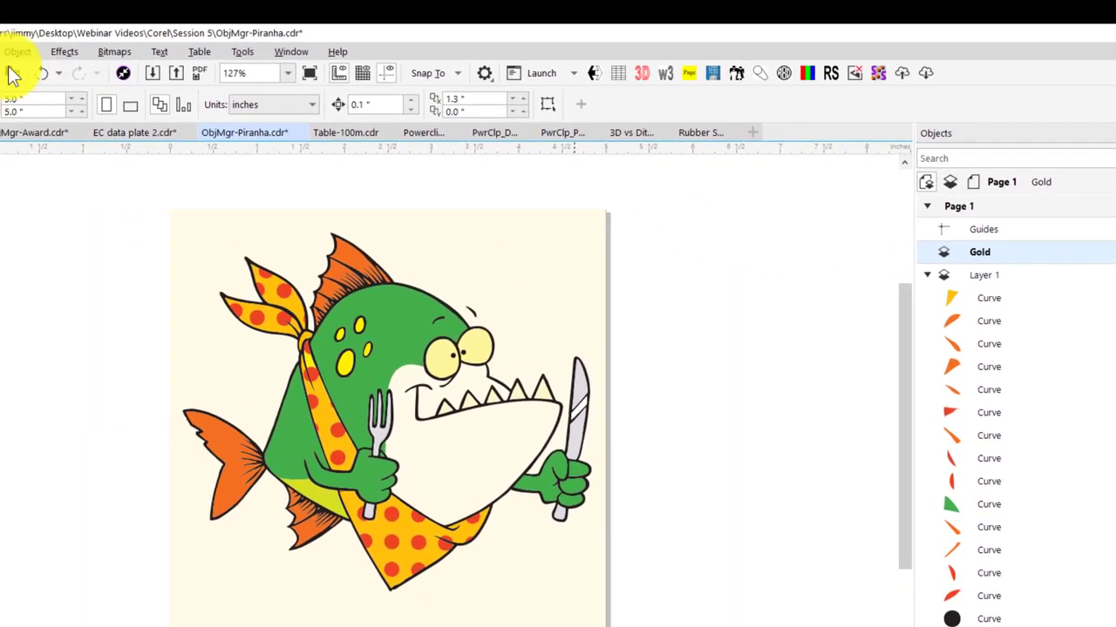
pyautogui.click(13, 75)
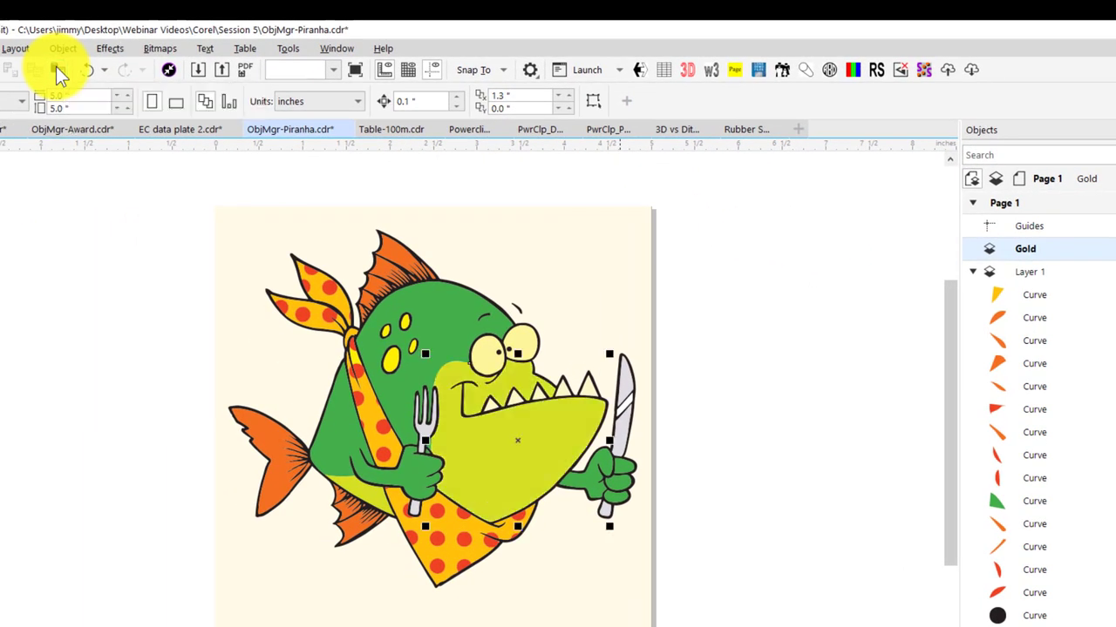
# Step: Move the yellow-green belly curve beside the lower fin from Layer 1 to the Gold layer by cutting and pasting
pyautogui.click(364, 495)
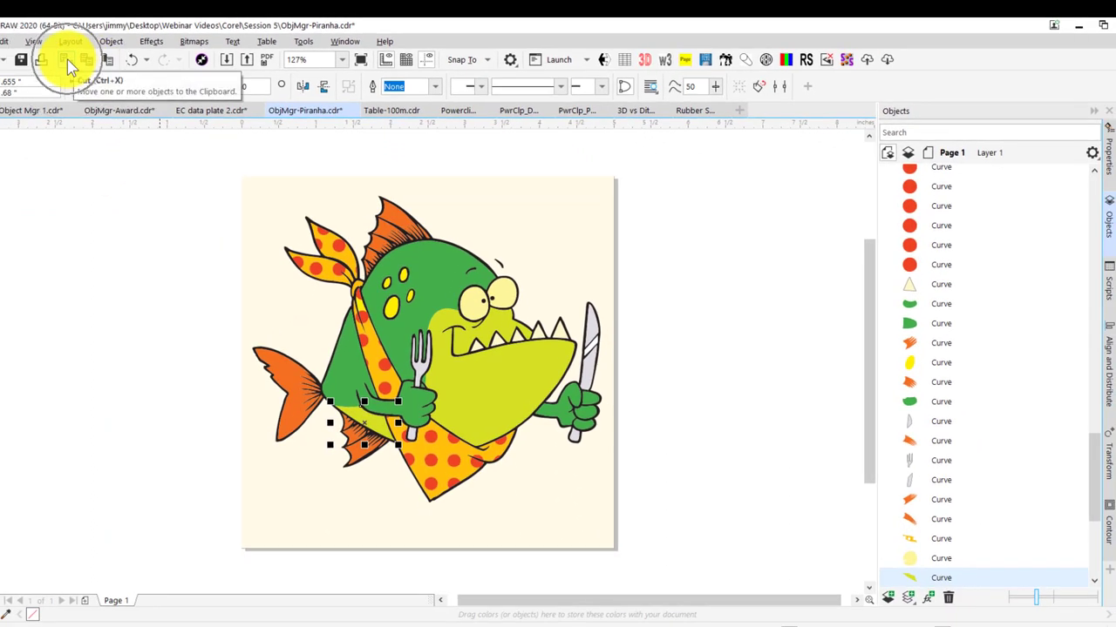
pyautogui.press('Escape')
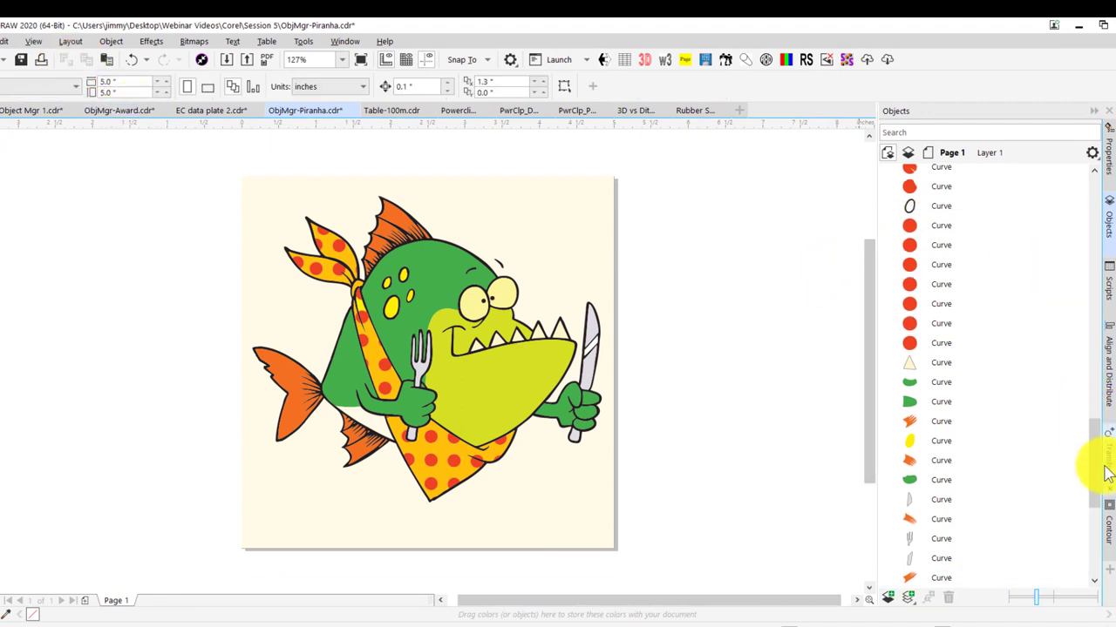
pyautogui.moveTo(1099, 462); pyautogui.dragTo(1094, 165)
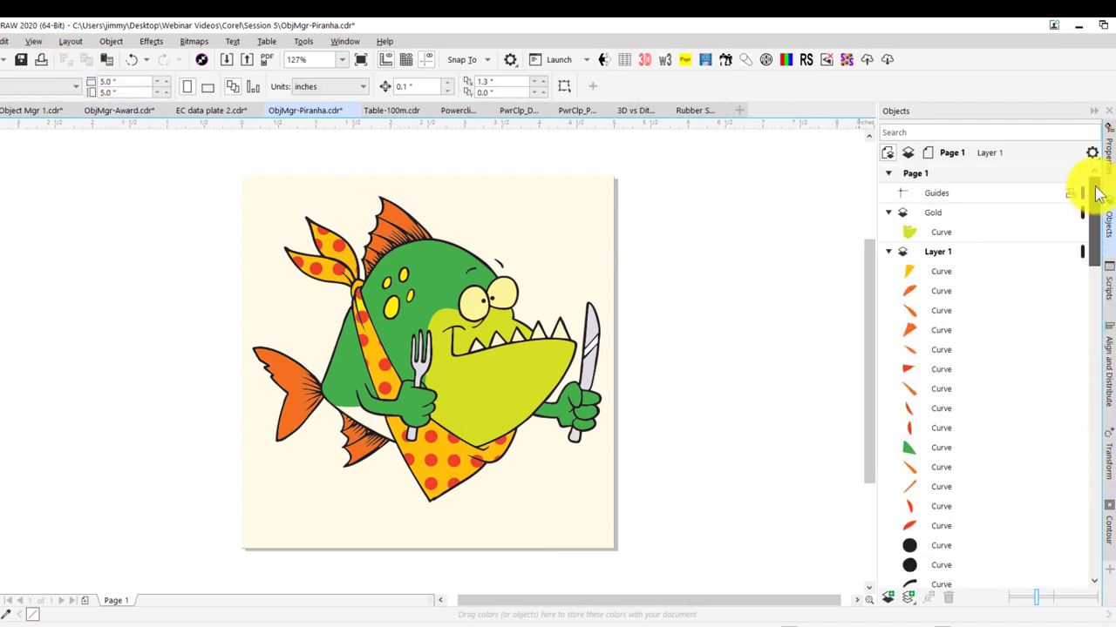
pyautogui.click(924, 216)
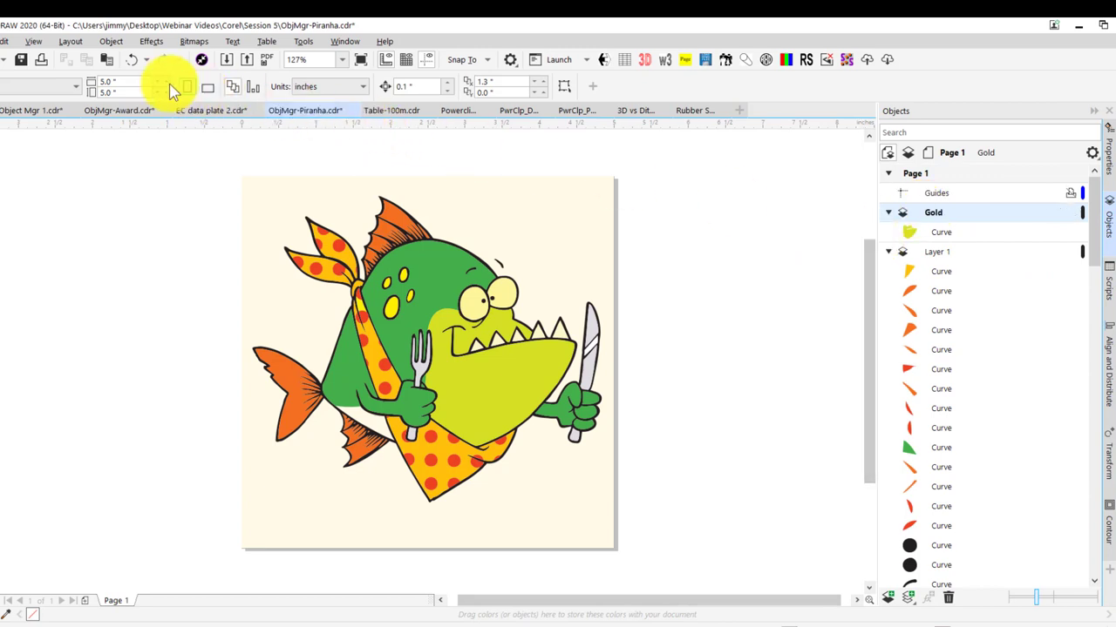
pyautogui.click(108, 60)
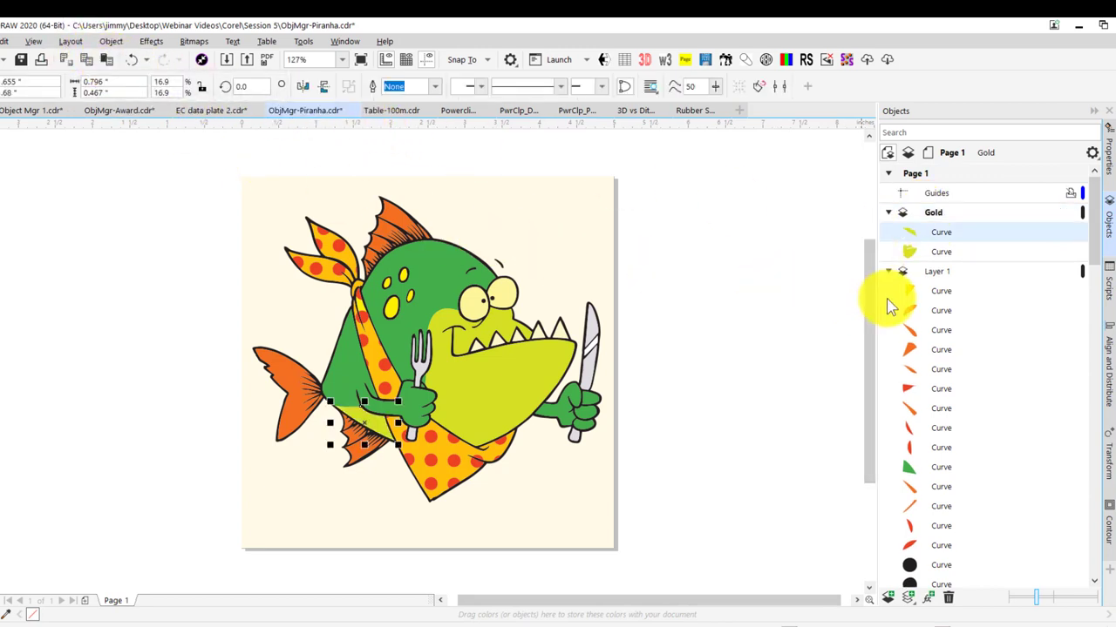
pyautogui.click(815, 292)
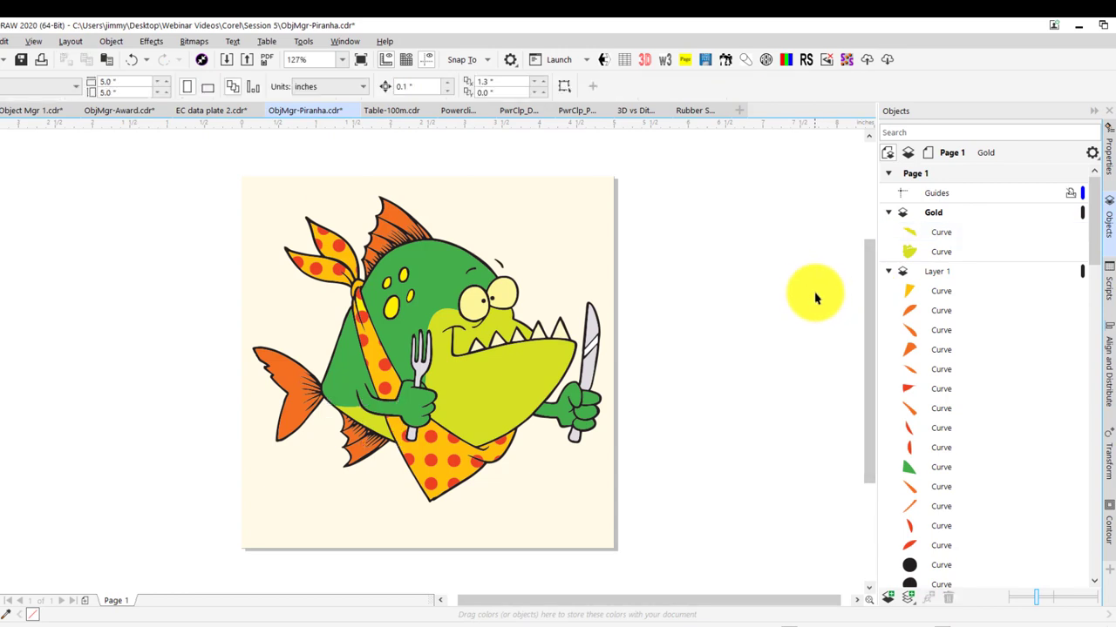
# Step: Look through the curves listed in Layer 1, selecting small green ones to locate them in the piranha artwork
pyautogui.click(915, 324)
pyautogui.click(907, 469)
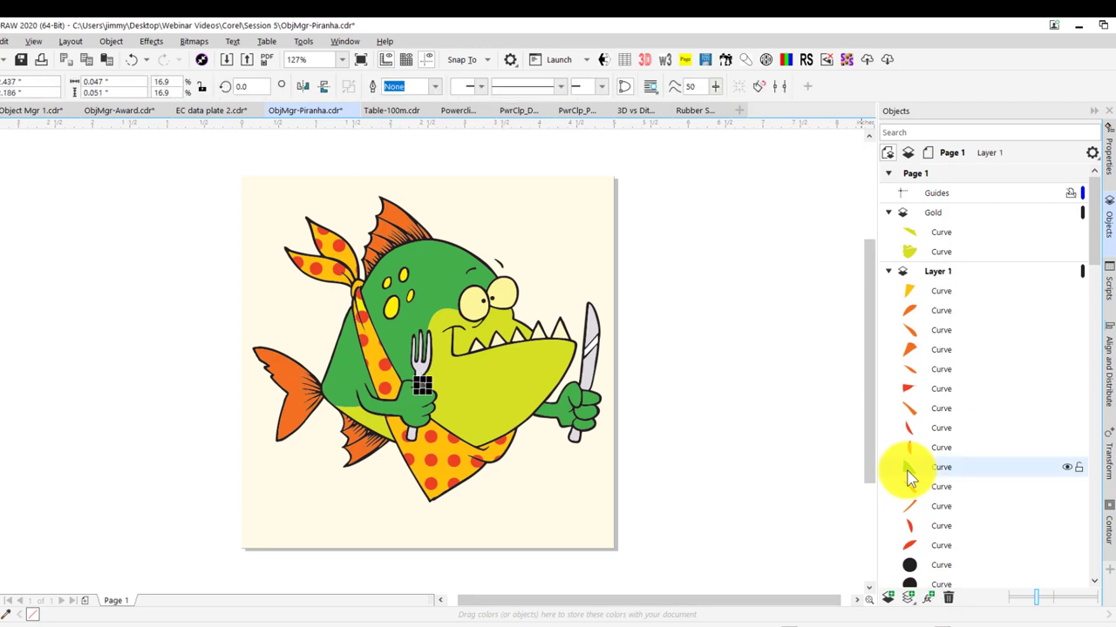
pyautogui.scroll(-5, 907, 478)
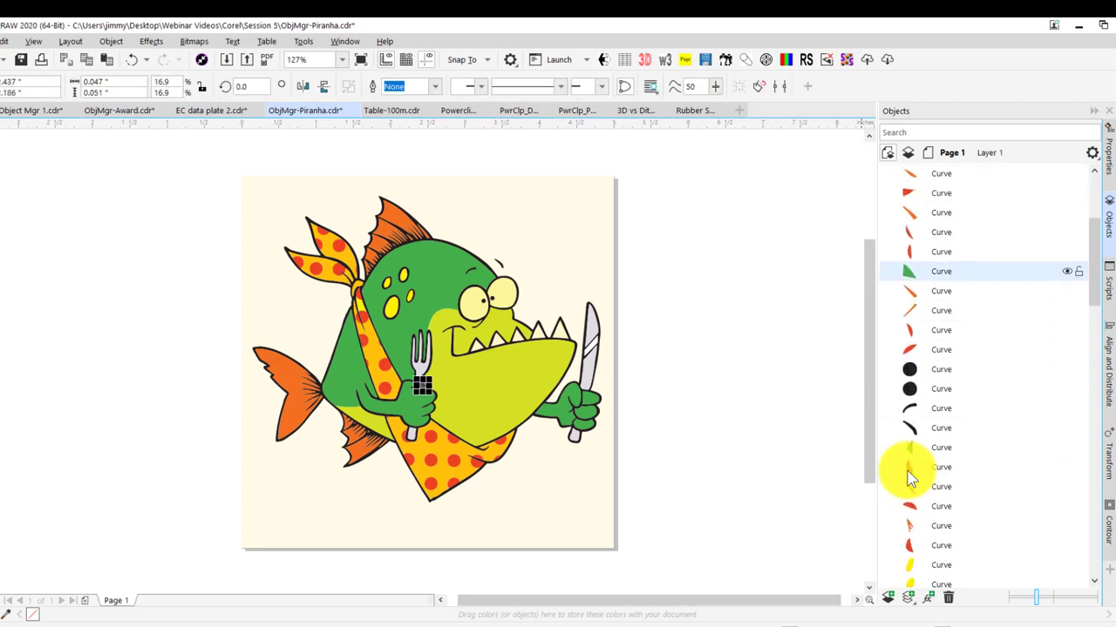
pyautogui.scroll(-1, 907, 475)
pyautogui.click(915, 431)
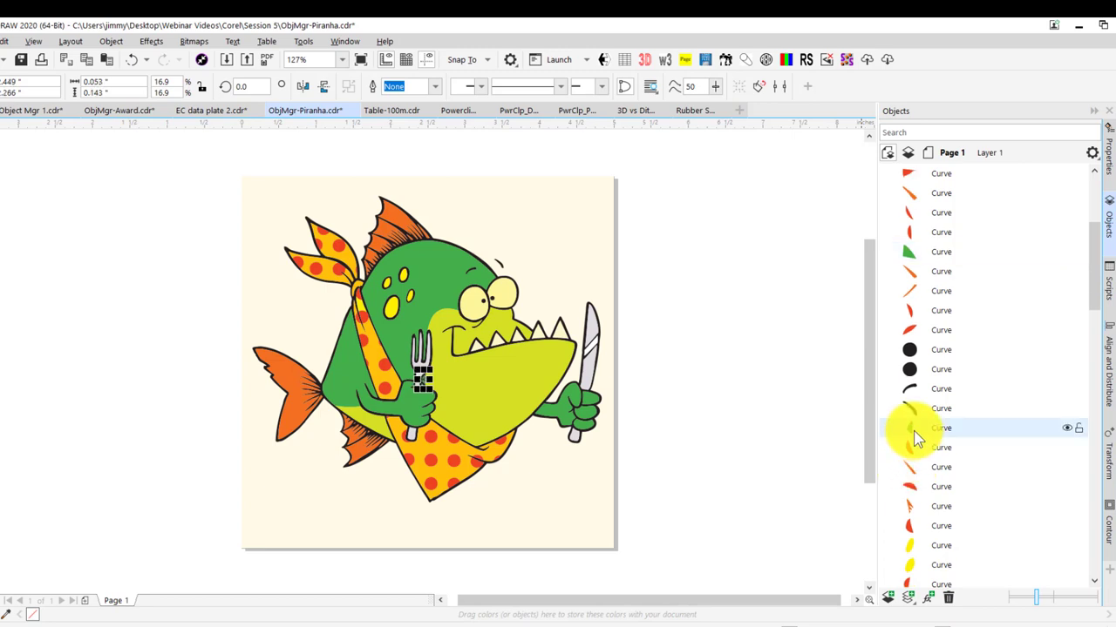
pyautogui.scroll(-4, 914, 440)
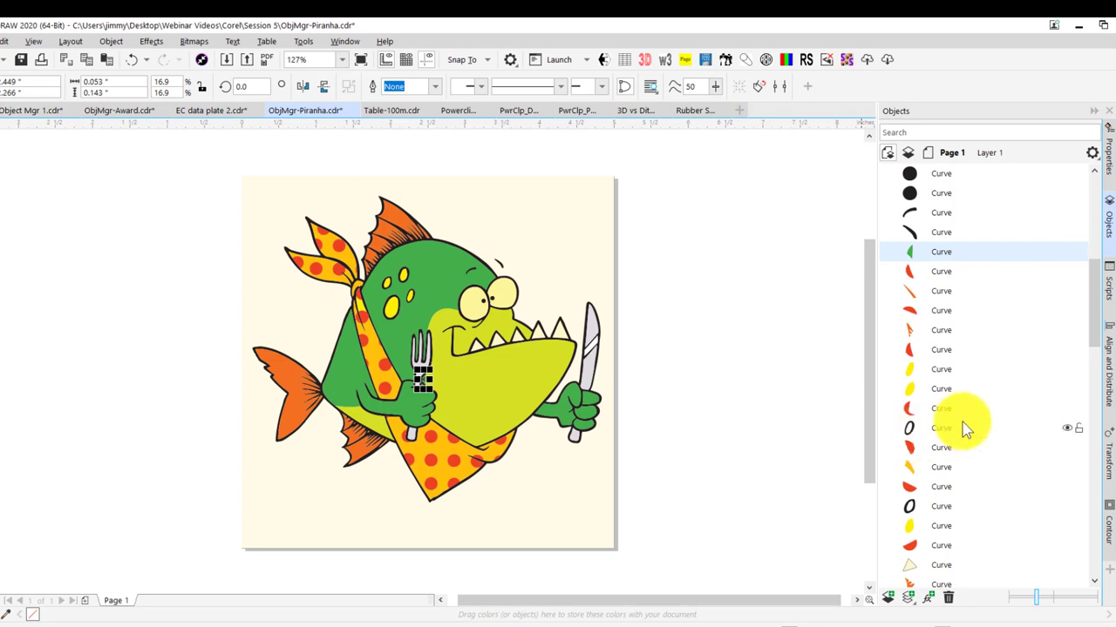
pyautogui.scroll(4, 947, 317)
pyautogui.scroll(3, 947, 314)
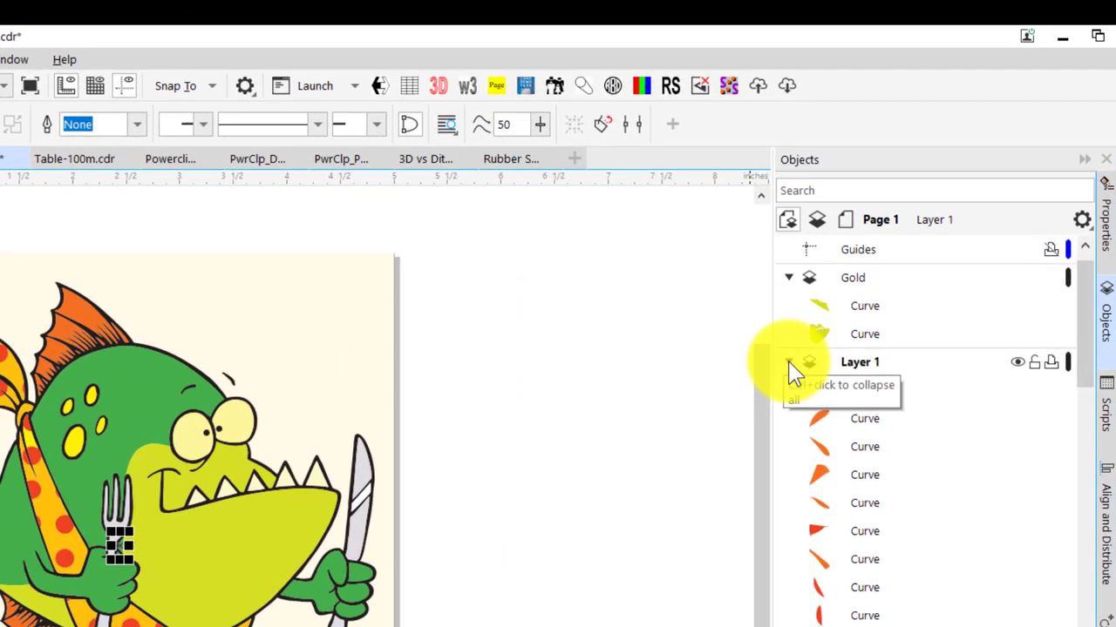
# Step: Hide Layer 1, then give both curves on the Gold layer a red outline and no fill
pyautogui.click(789, 362)
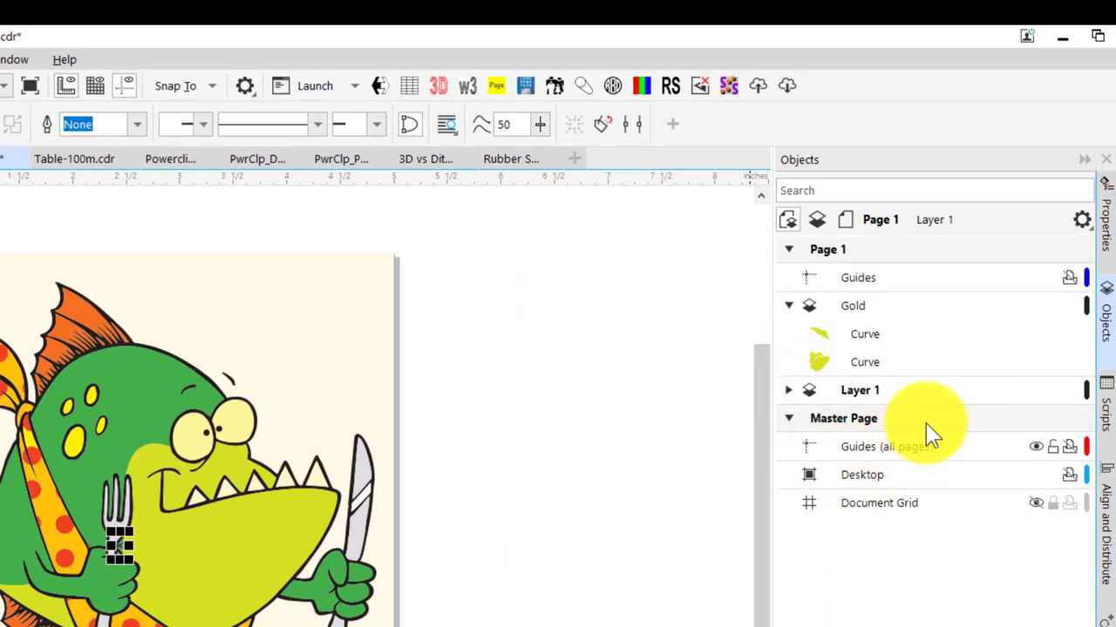
pyautogui.click(1036, 391)
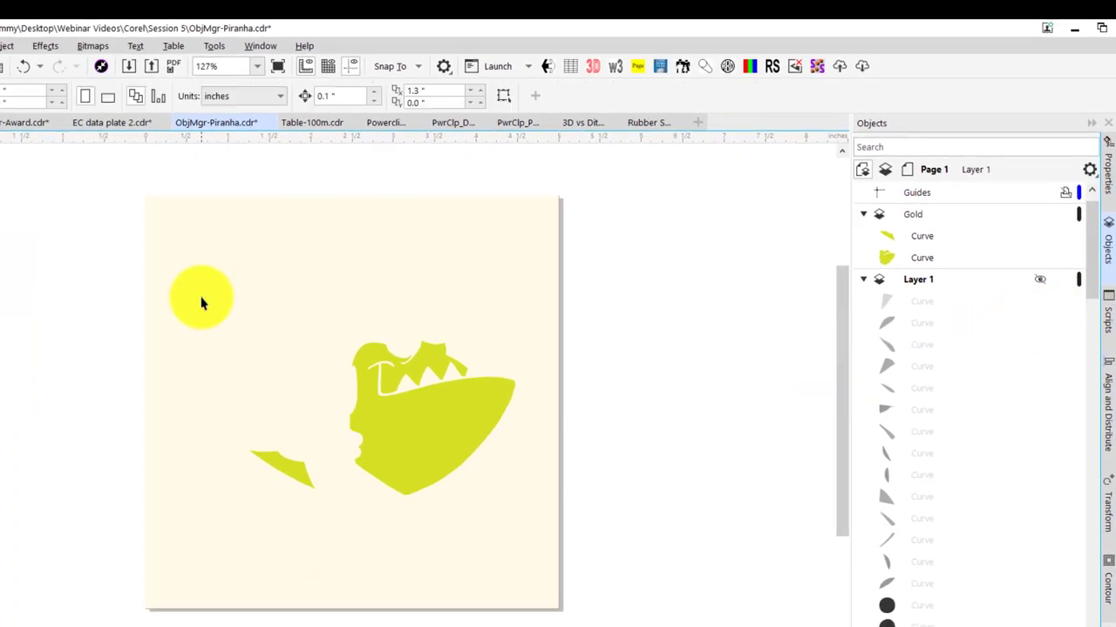
pyautogui.moveTo(201, 302); pyautogui.dragTo(543, 545)
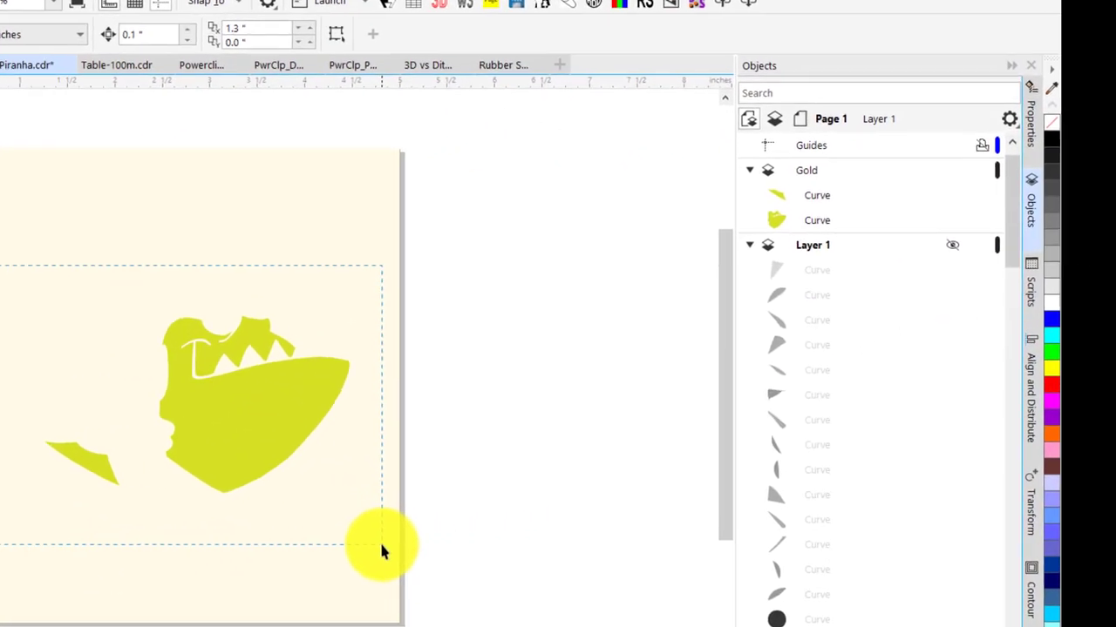
pyautogui.moveTo(382, 551); pyautogui.dragTo(381, 550)
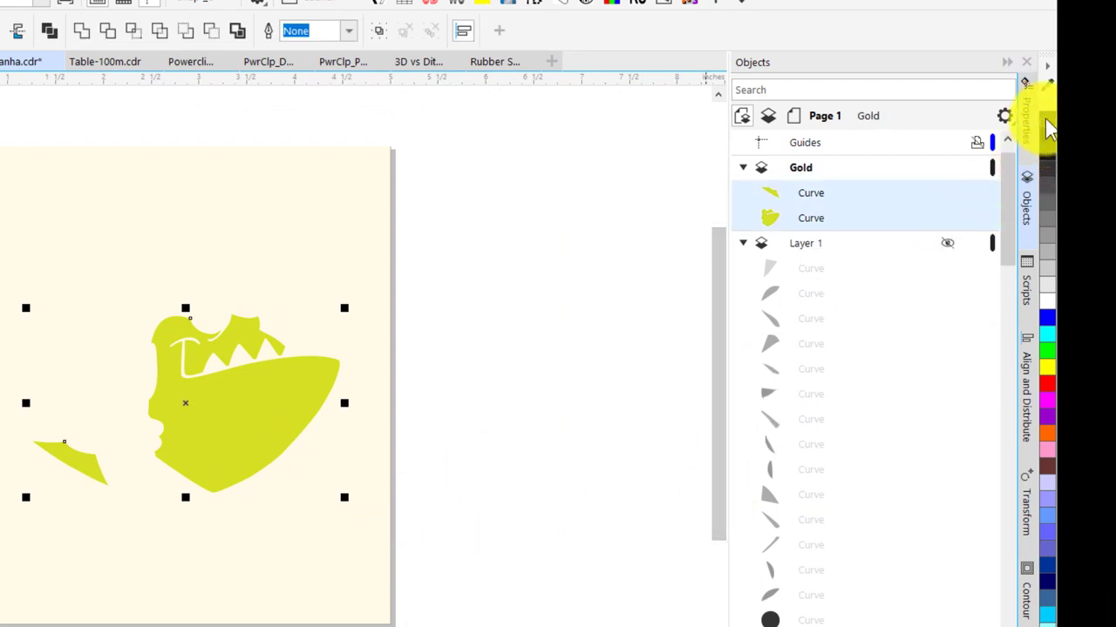
pyautogui.rightClick(1047, 388)
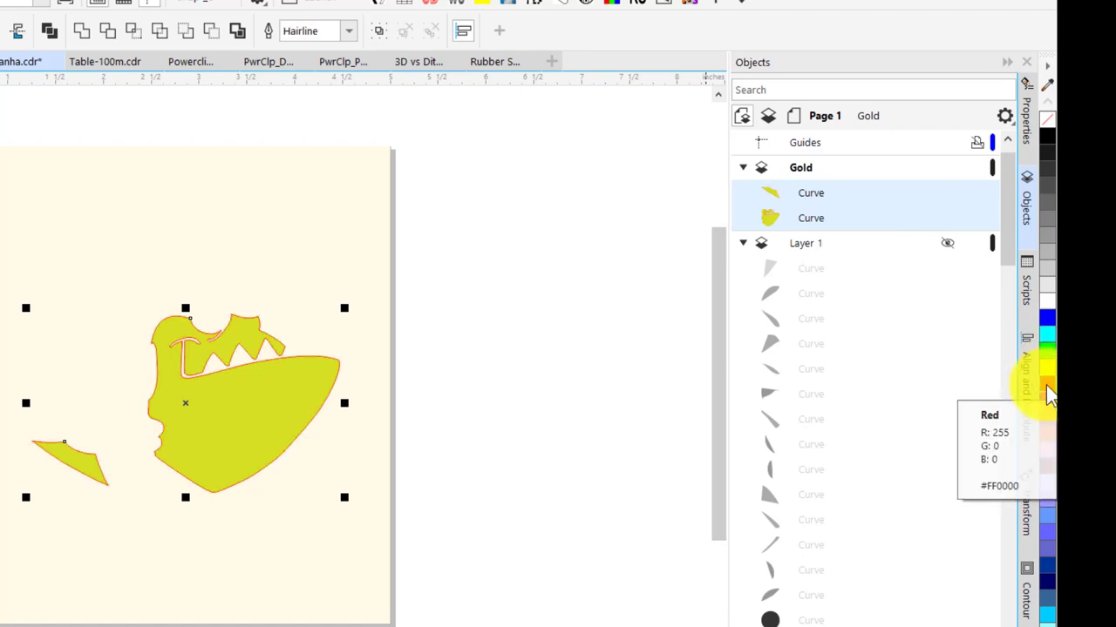
pyautogui.click(1049, 122)
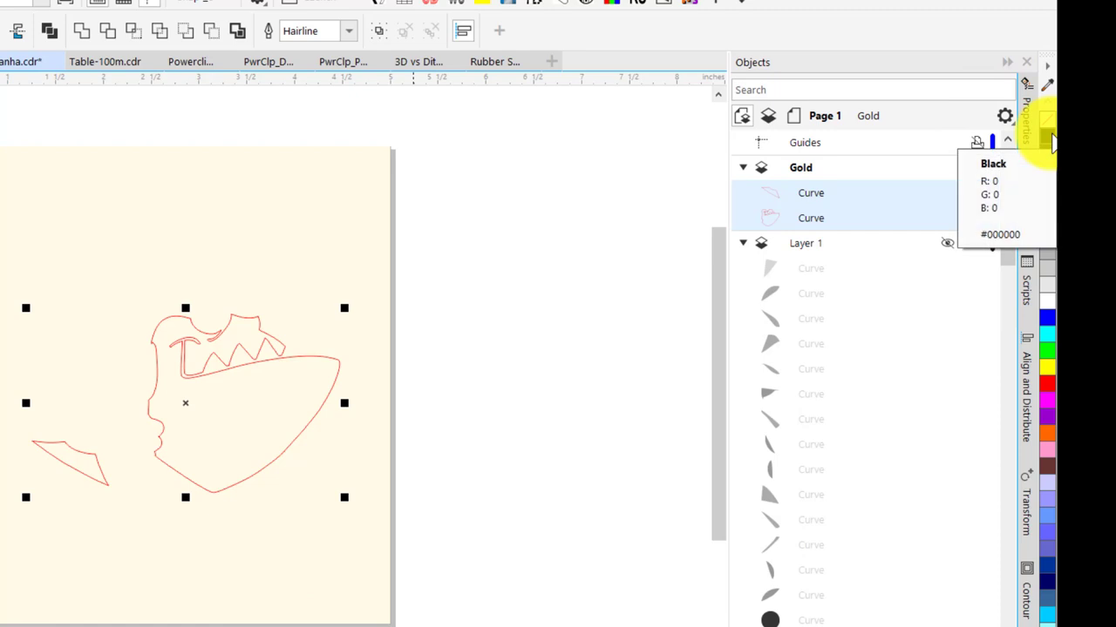
# Step: Fill both Gold layer curves with black and no outline, then show Layer 1 again
pyautogui.click(1049, 138)
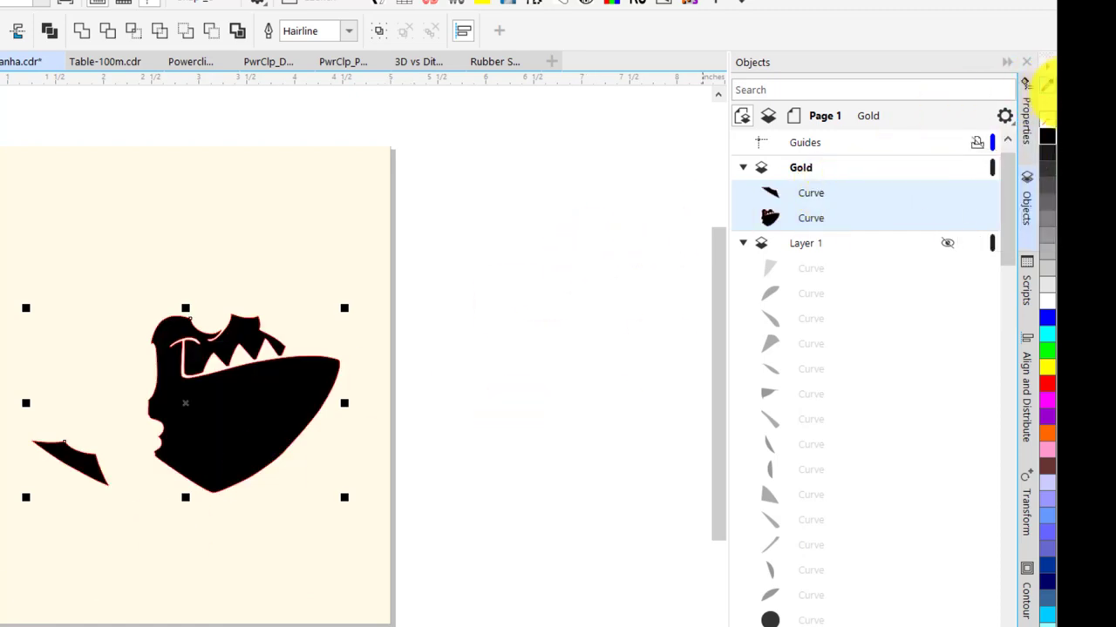
pyautogui.rightClick(1046, 122)
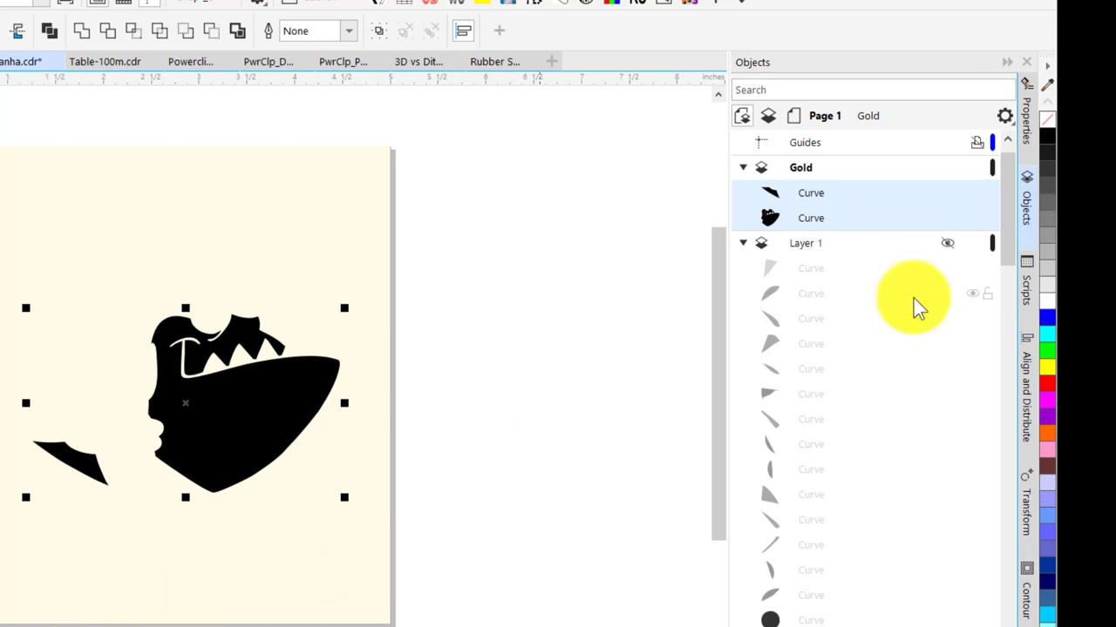
pyautogui.click(943, 240)
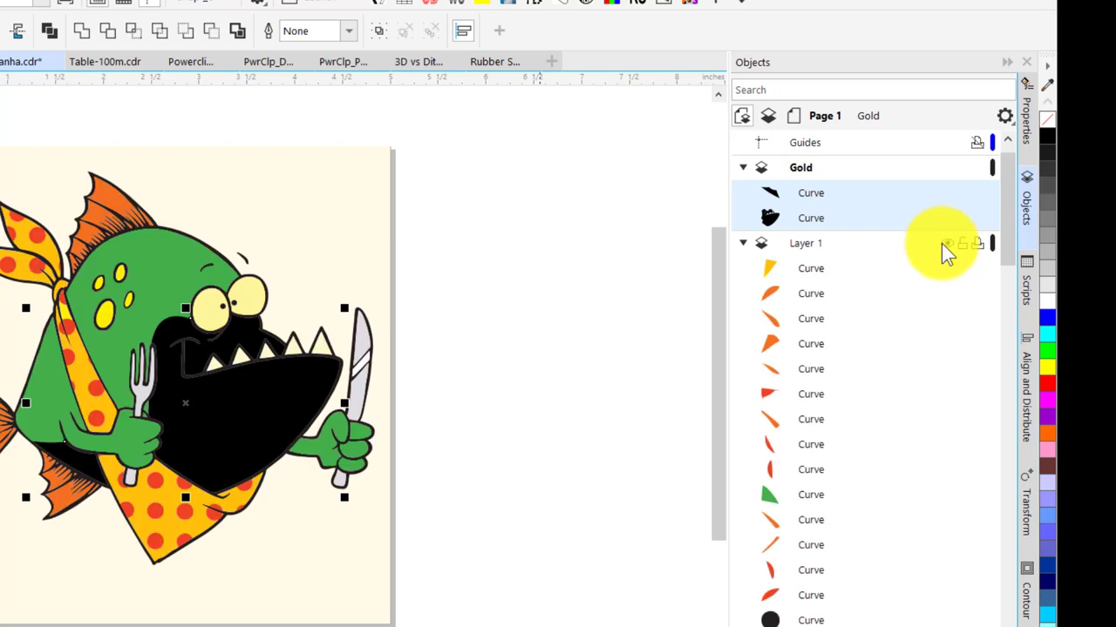
pyautogui.click(336, 533)
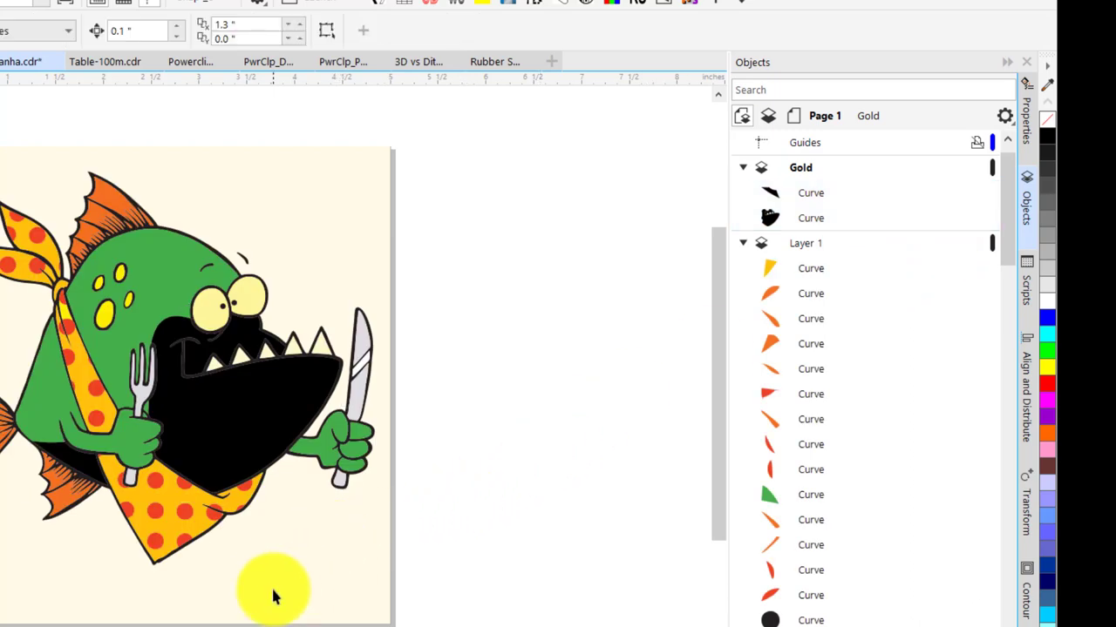
# Step: Switch to the Table-100m.cdr document and activate the Table tool
pyautogui.click(103, 60)
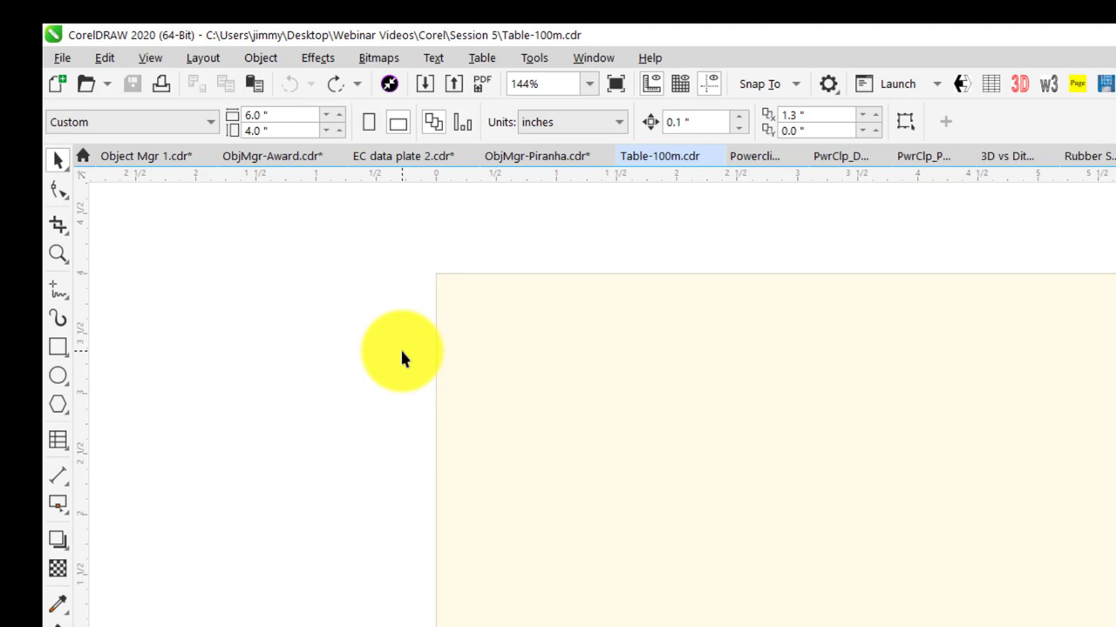
pyautogui.click(61, 452)
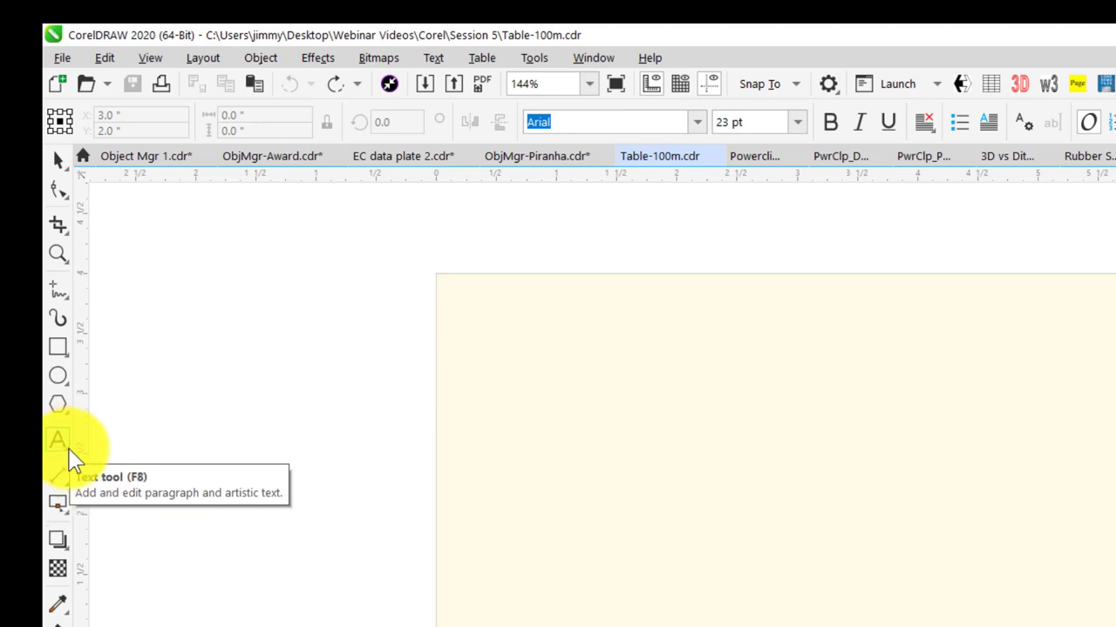
pyautogui.click(70, 455)
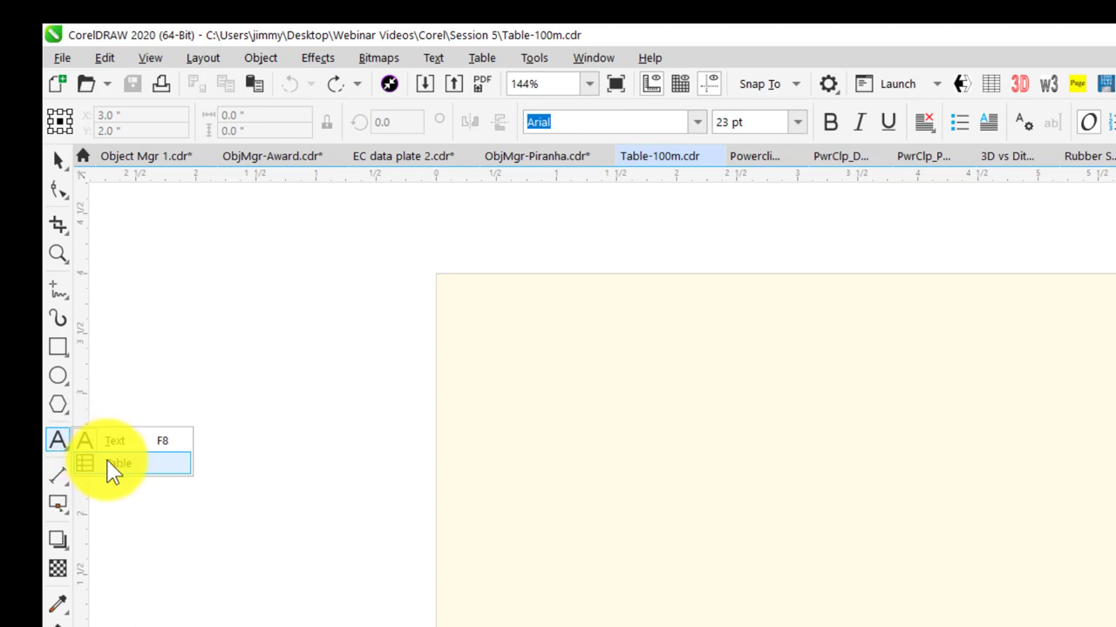
pyautogui.click(111, 468)
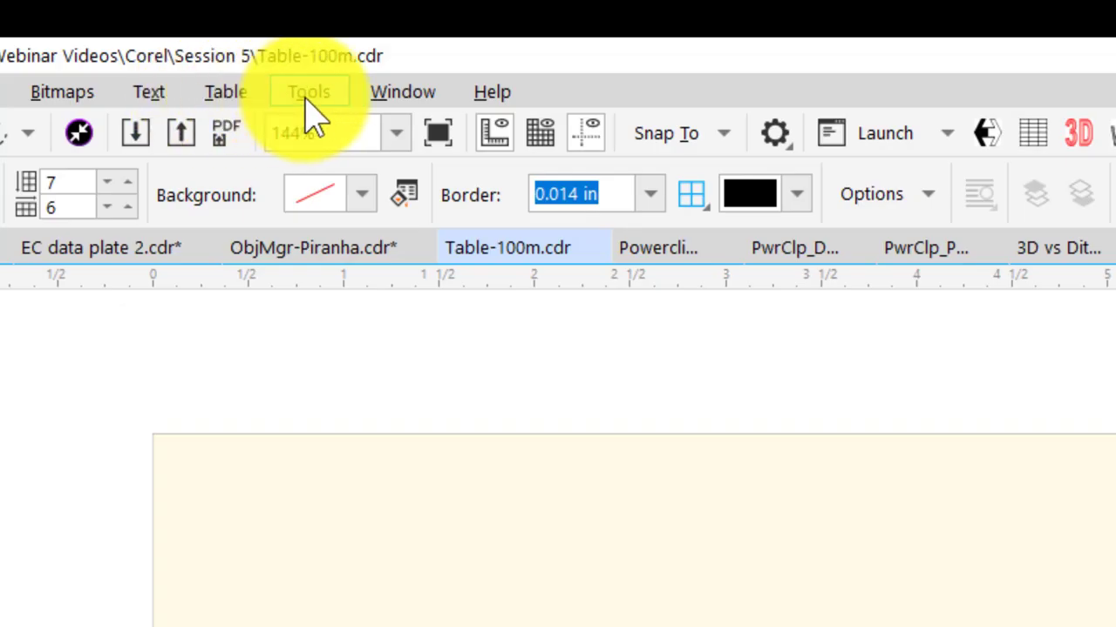
# Step: Open the Table tool options to examine the default rows, columns and Tab key behaviour
pyautogui.click(310, 111)
pyautogui.moveTo(349, 143)
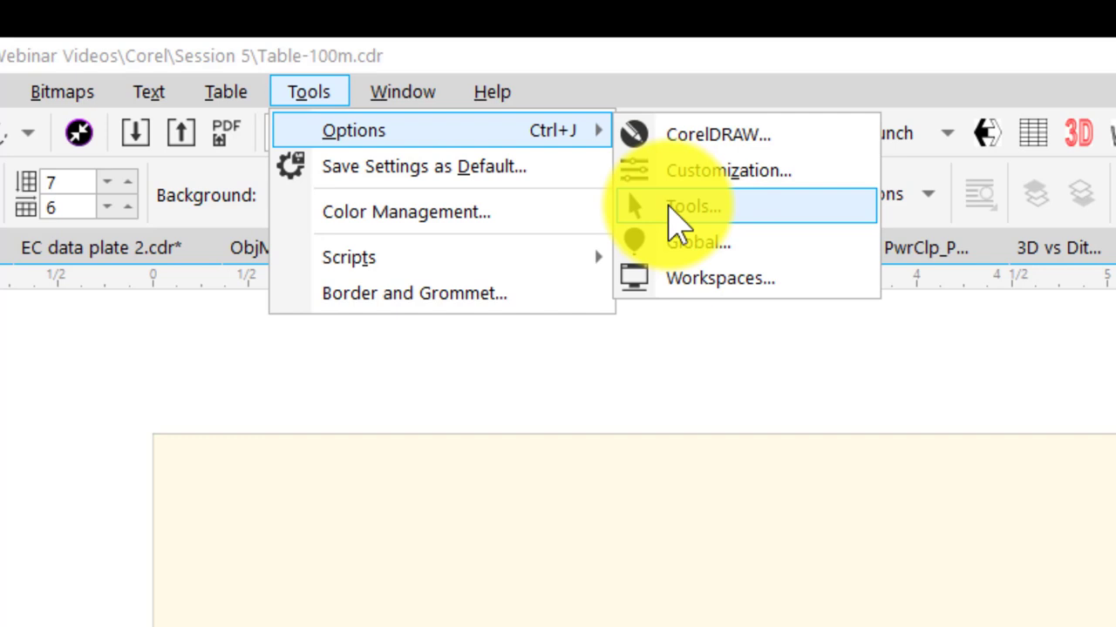
pyautogui.click(668, 207)
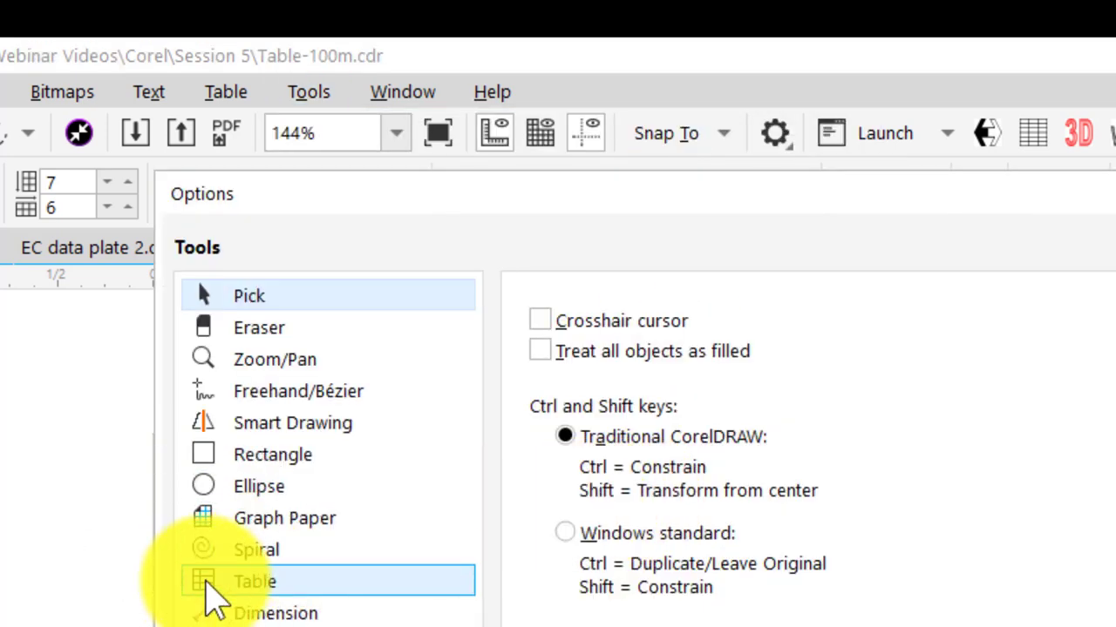
pyautogui.click(209, 582)
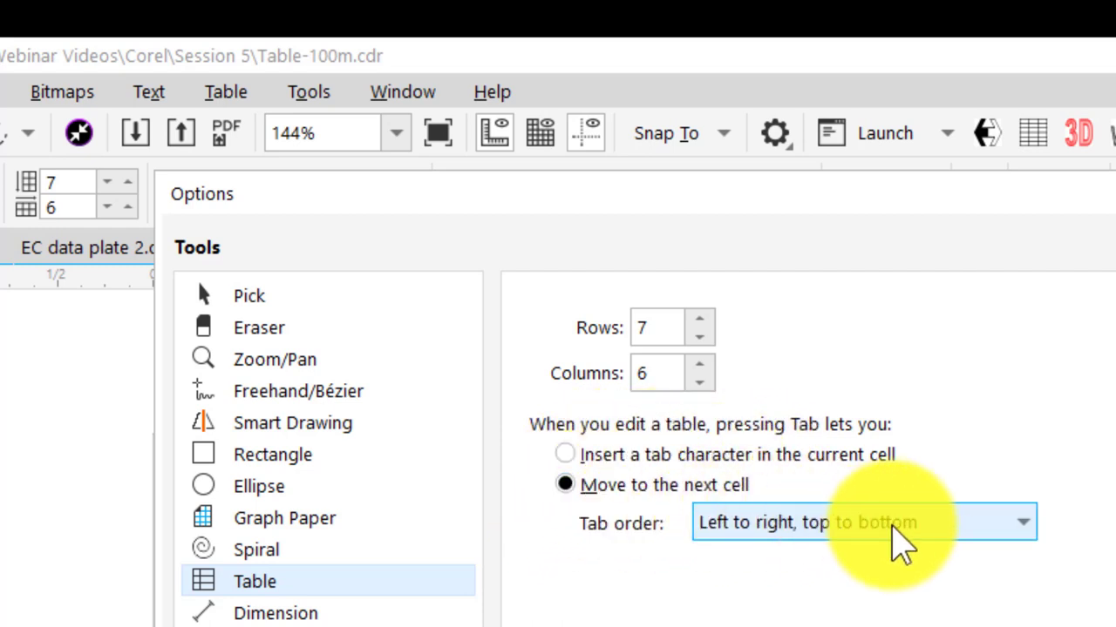
# Step: Set the Tab key's table order to Left to right, top to bottom and apply the Table tool options
pyautogui.click(1022, 534)
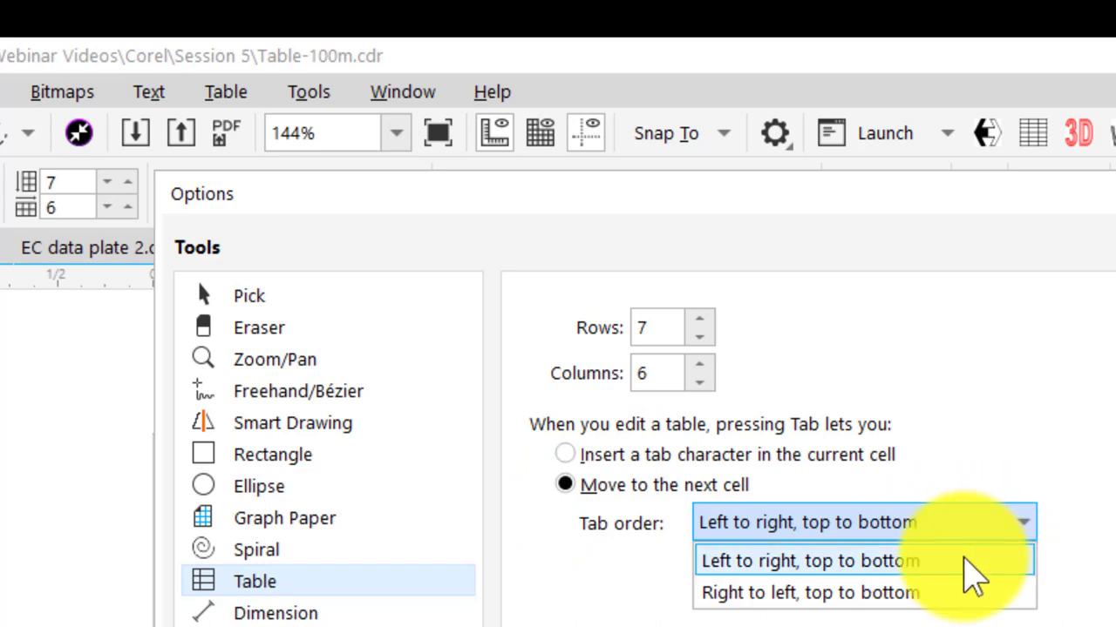
pyautogui.click(973, 562)
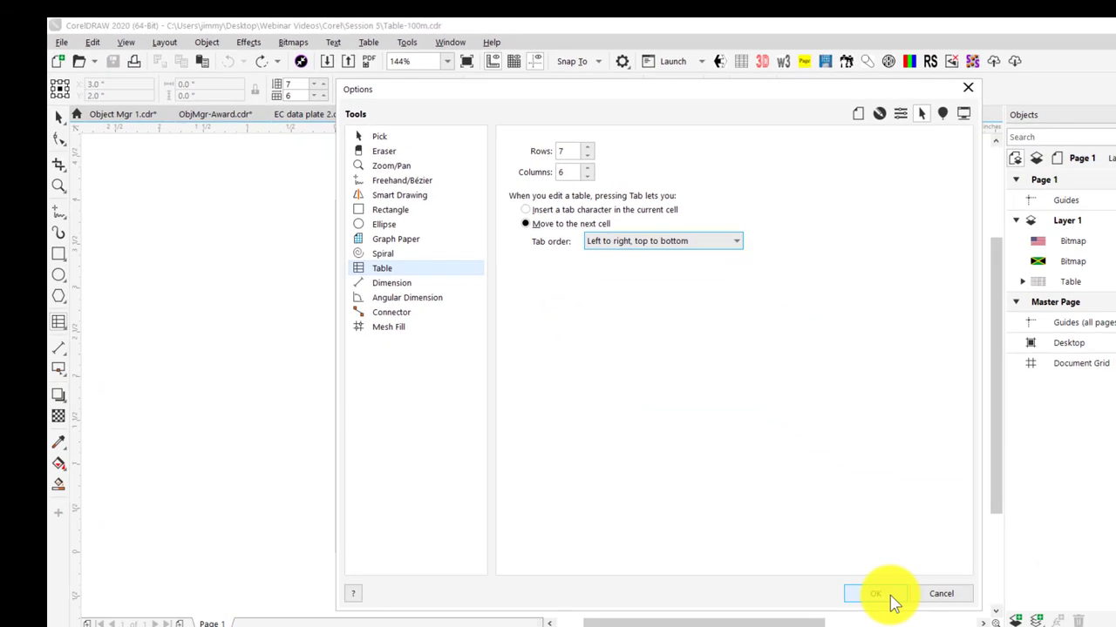
pyautogui.click(889, 596)
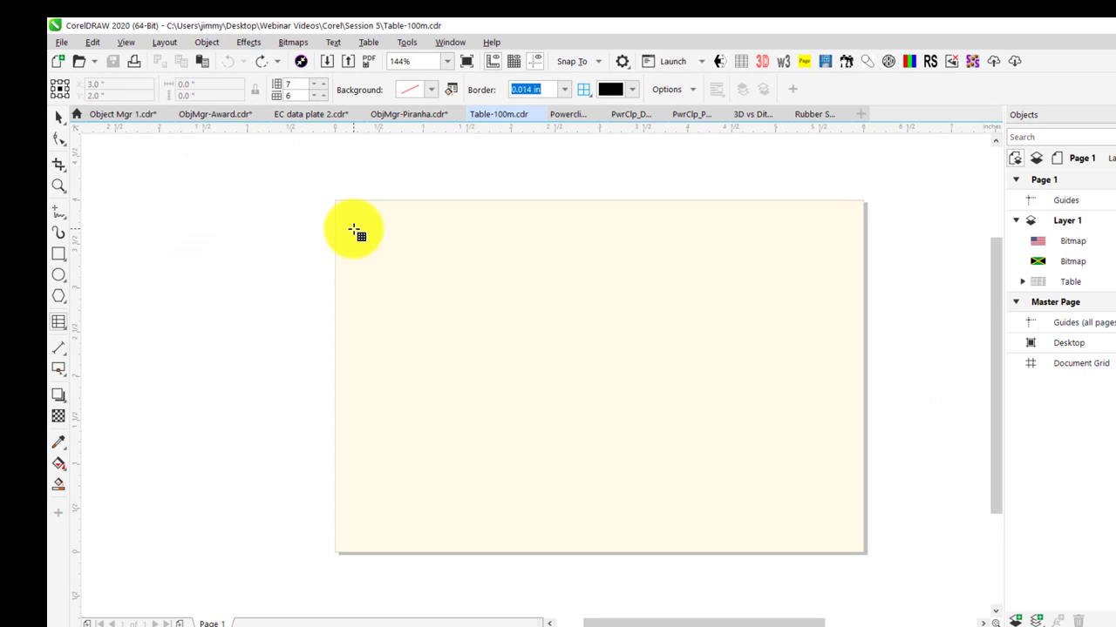
# Step: Draw a table of 7 rows and 6 columns, about 5.6 by 3.4 inches, on the page and place the cursor in its first cell
pyautogui.moveTo(354, 230); pyautogui.dragTo(846, 528)
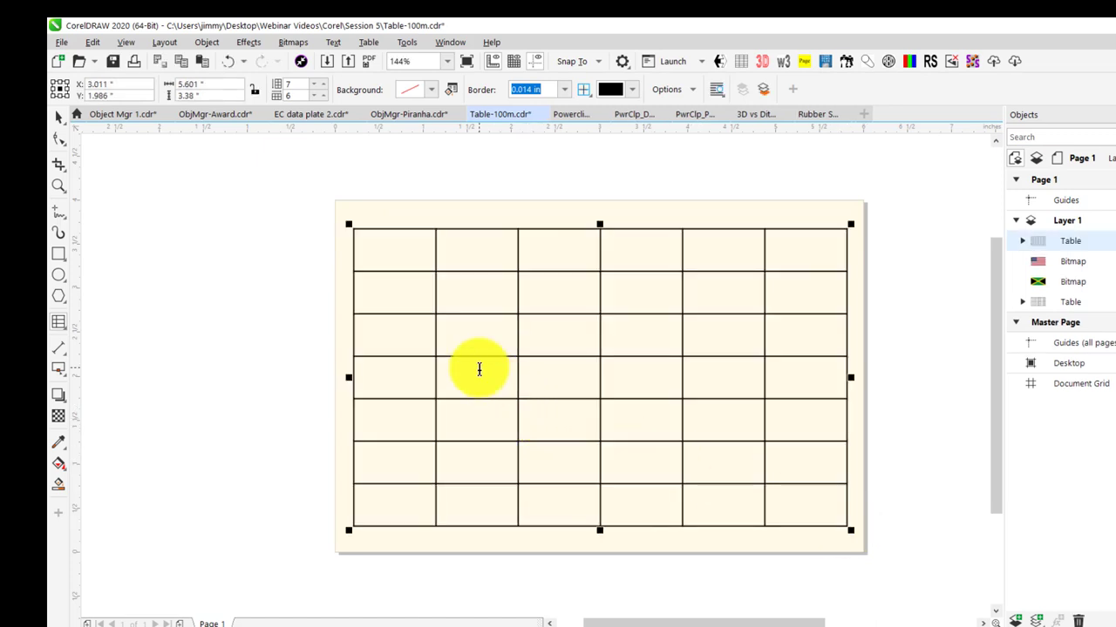
pyautogui.click(380, 252)
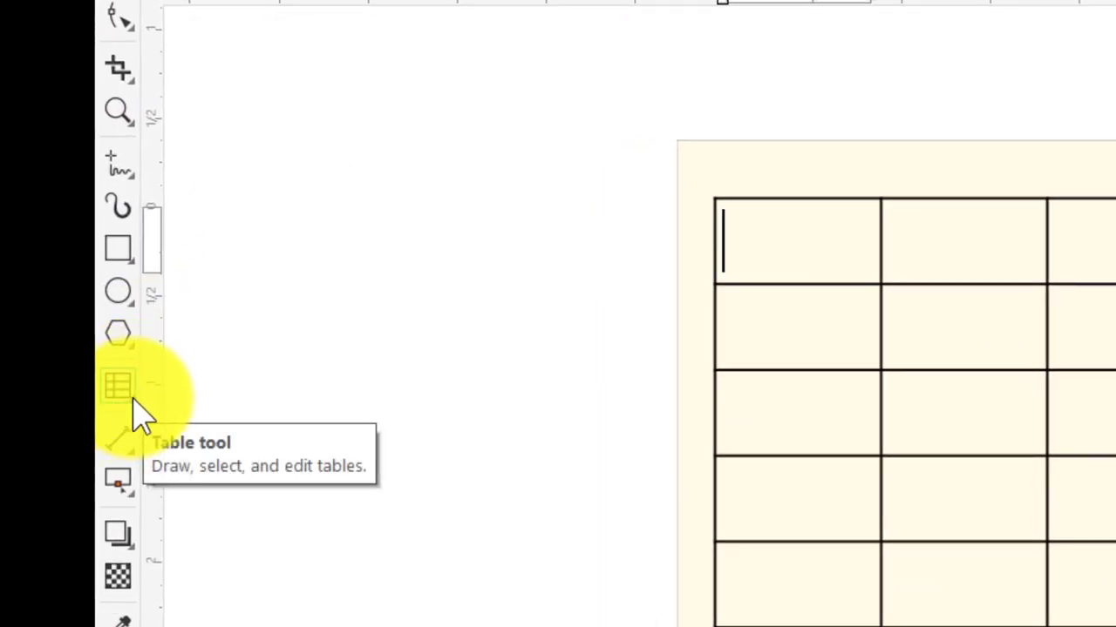
# Step: Switch from the Table tool to the Text tool and set the table's text size to 10 pt
pyautogui.click(136, 412)
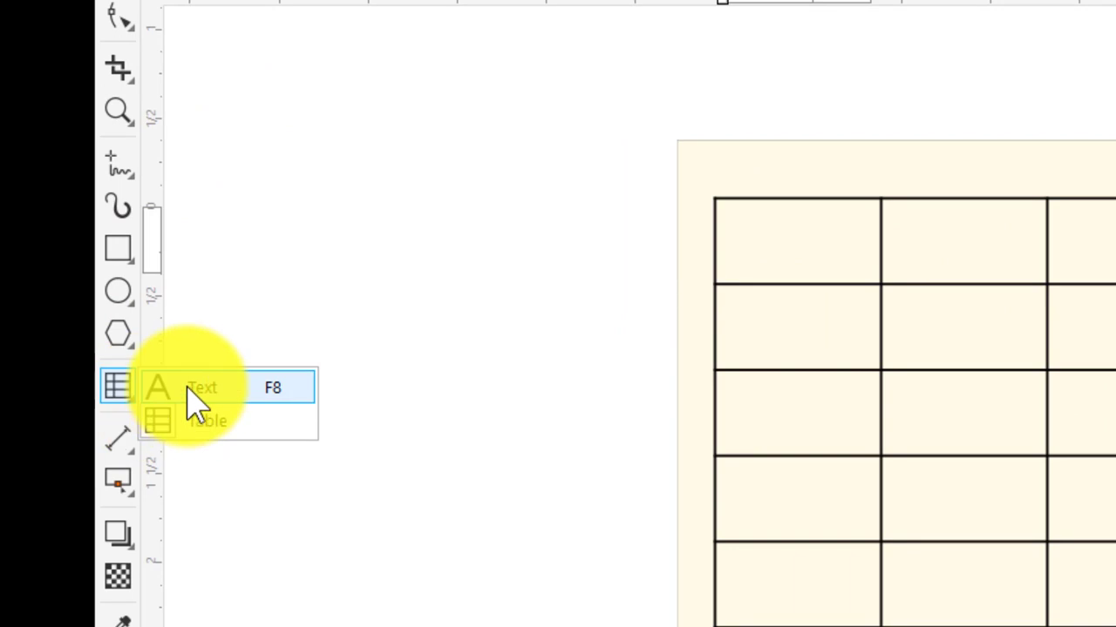
pyautogui.click(196, 403)
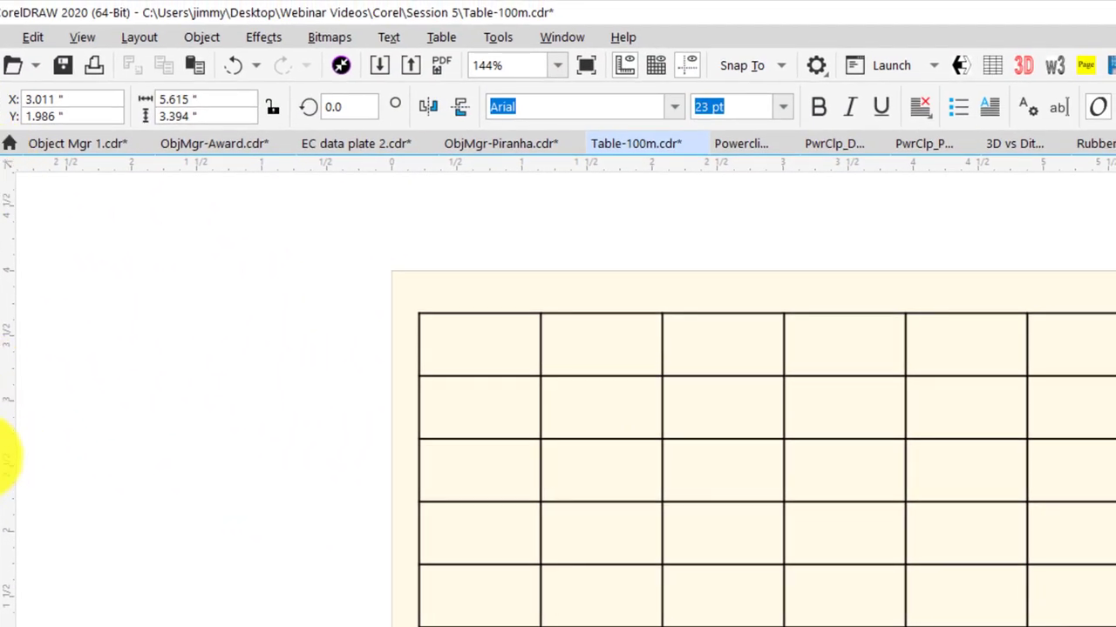
pyautogui.click(5, 460)
pyautogui.click(19, 479)
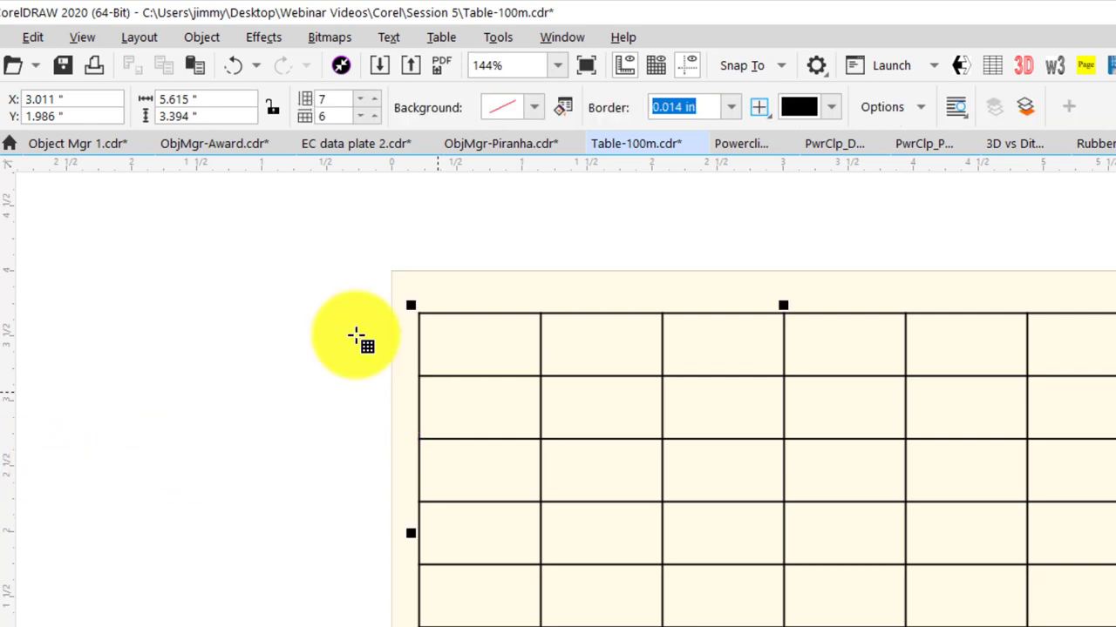
pyautogui.click(3, 471)
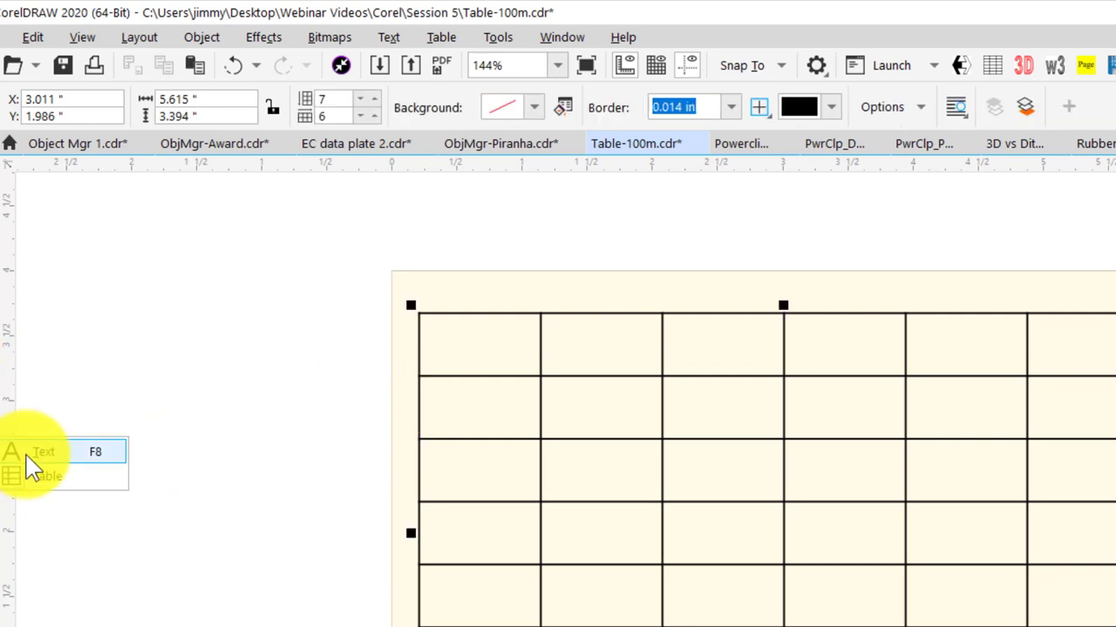
pyautogui.click(26, 455)
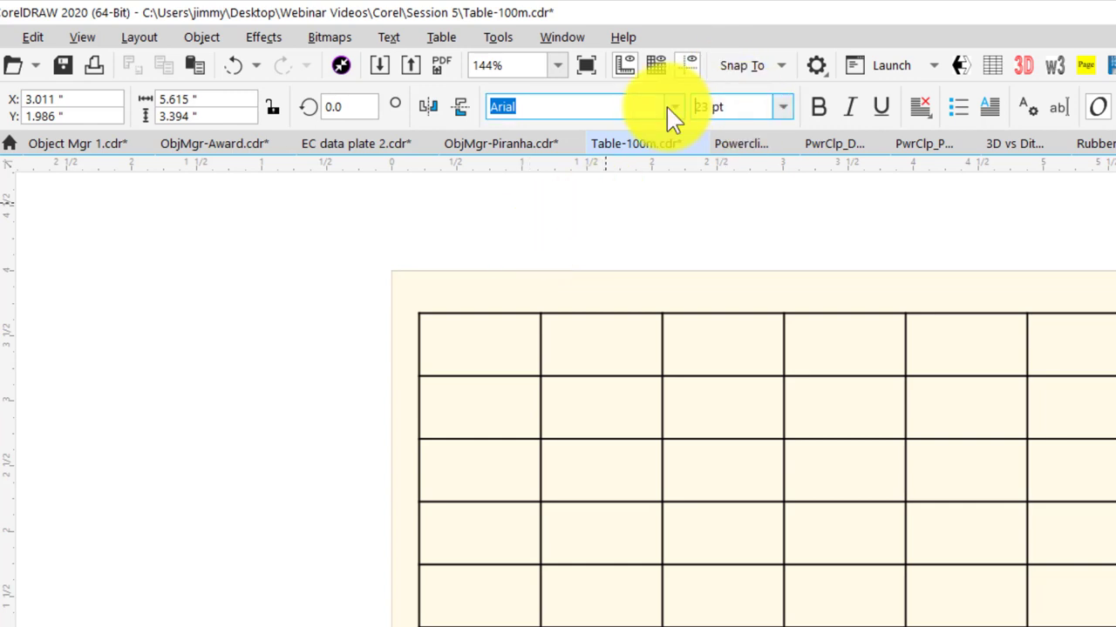
pyautogui.moveTo(739, 105); pyautogui.dragTo(680, 105)
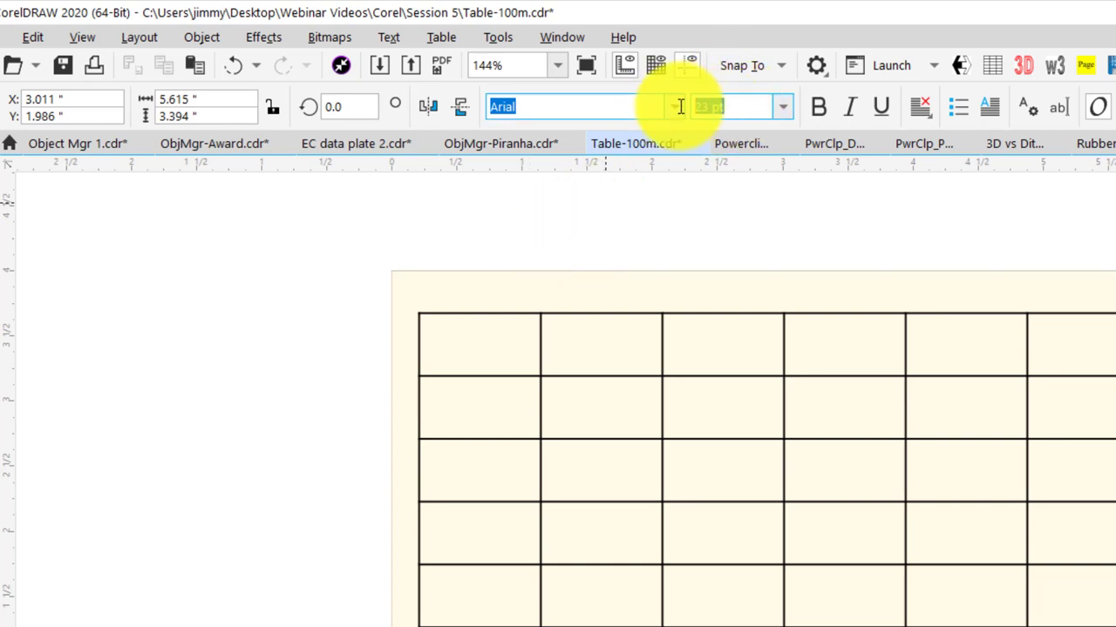
pyautogui.write('10')
pyautogui.press('Return')
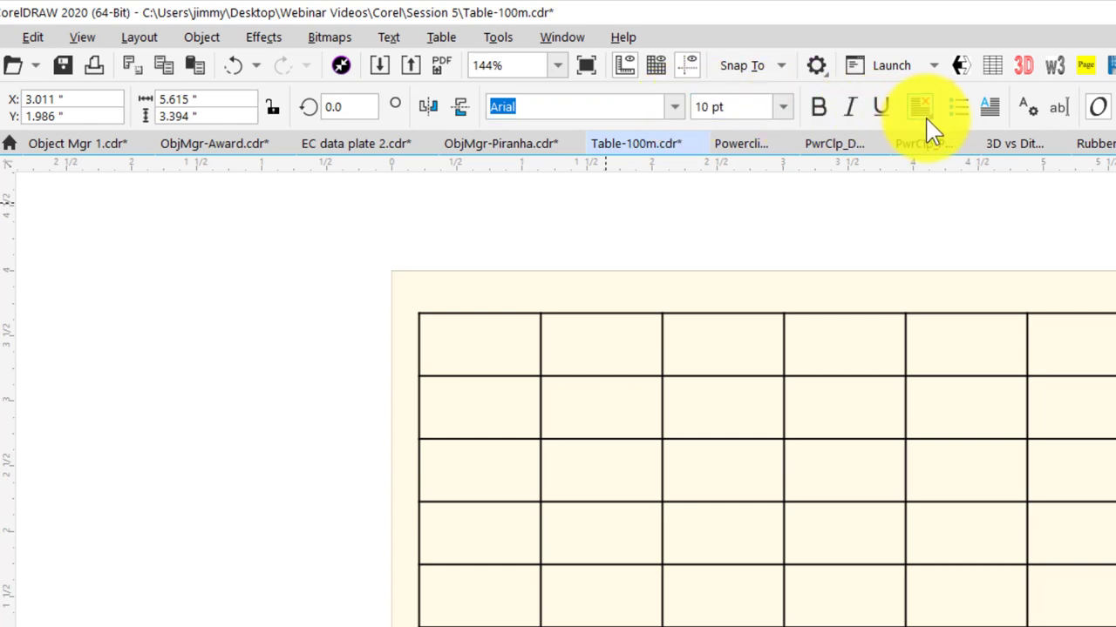
# Step: Center the table text horizontally and give its frame Center Vertical Alignment
pyautogui.click(922, 112)
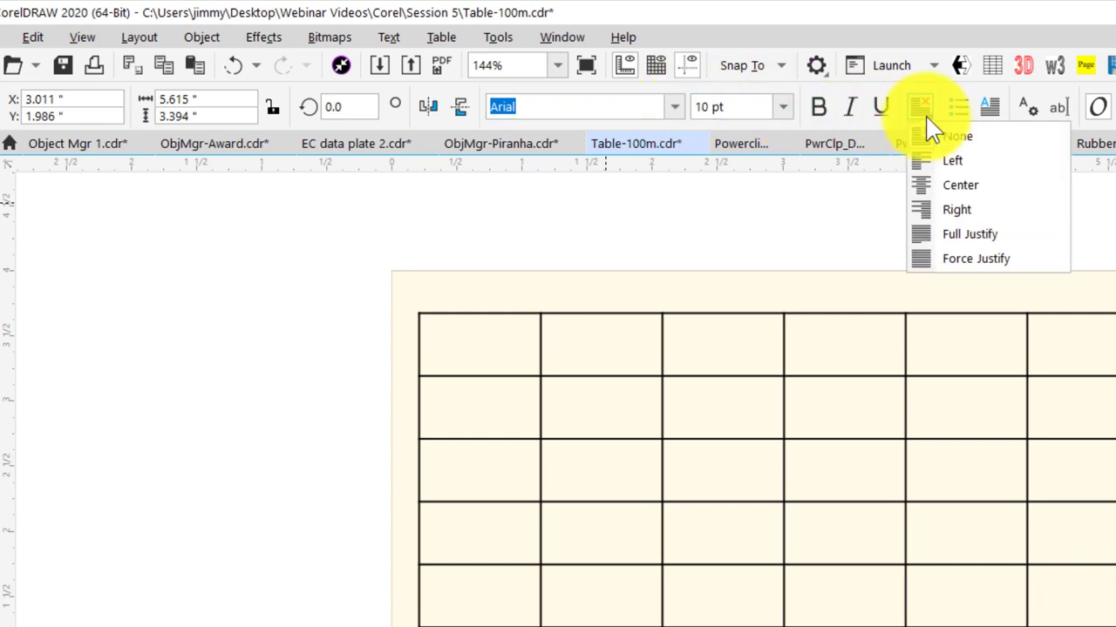
pyautogui.click(954, 185)
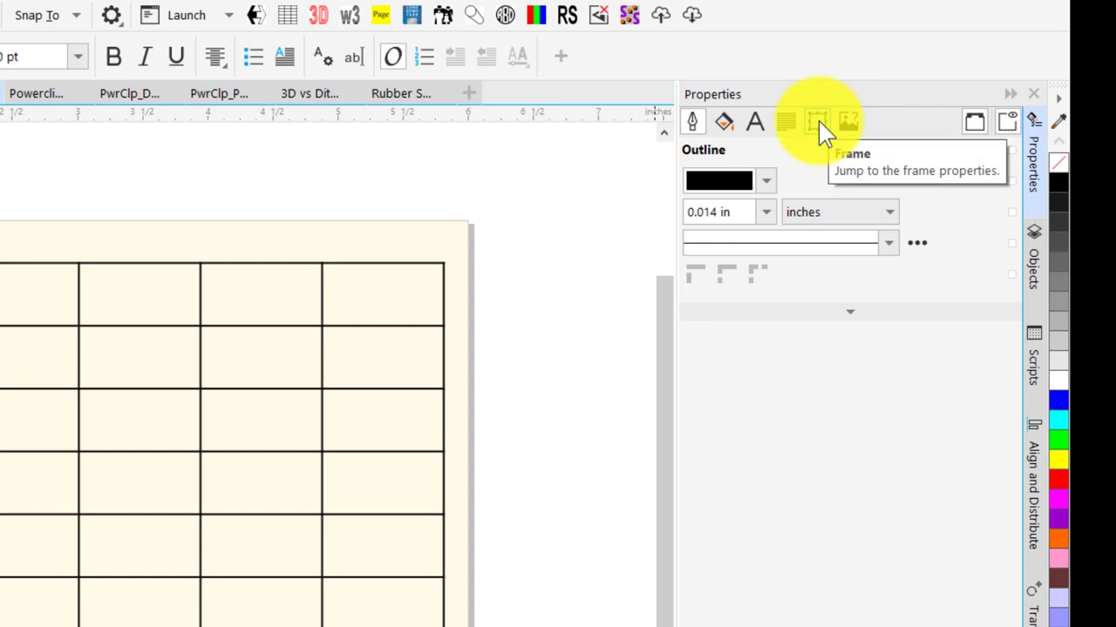
pyautogui.click(817, 124)
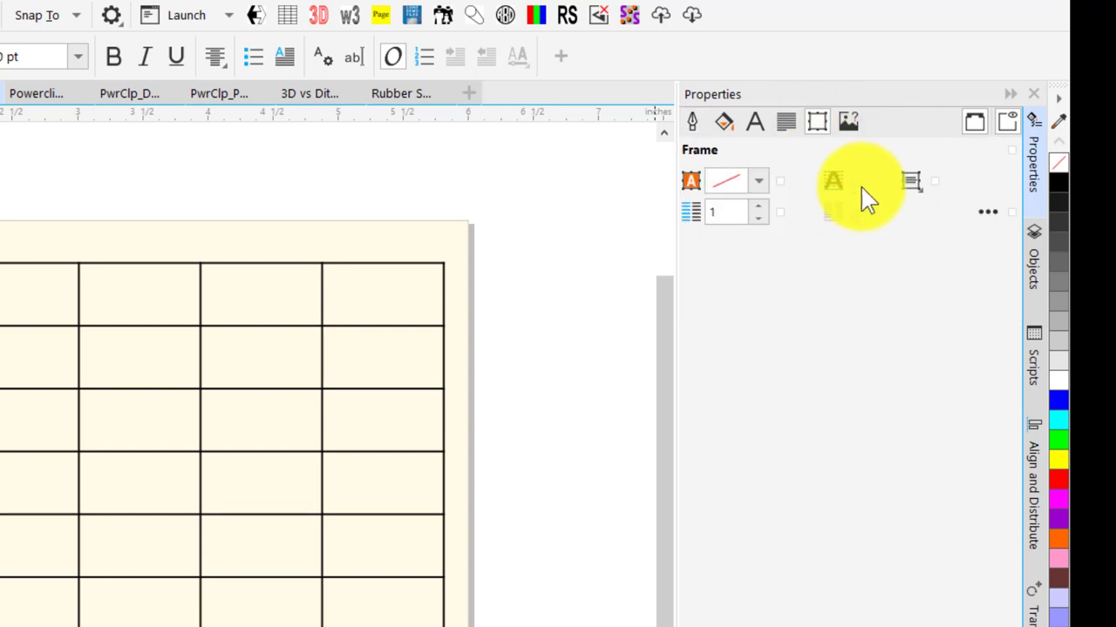
pyautogui.click(921, 188)
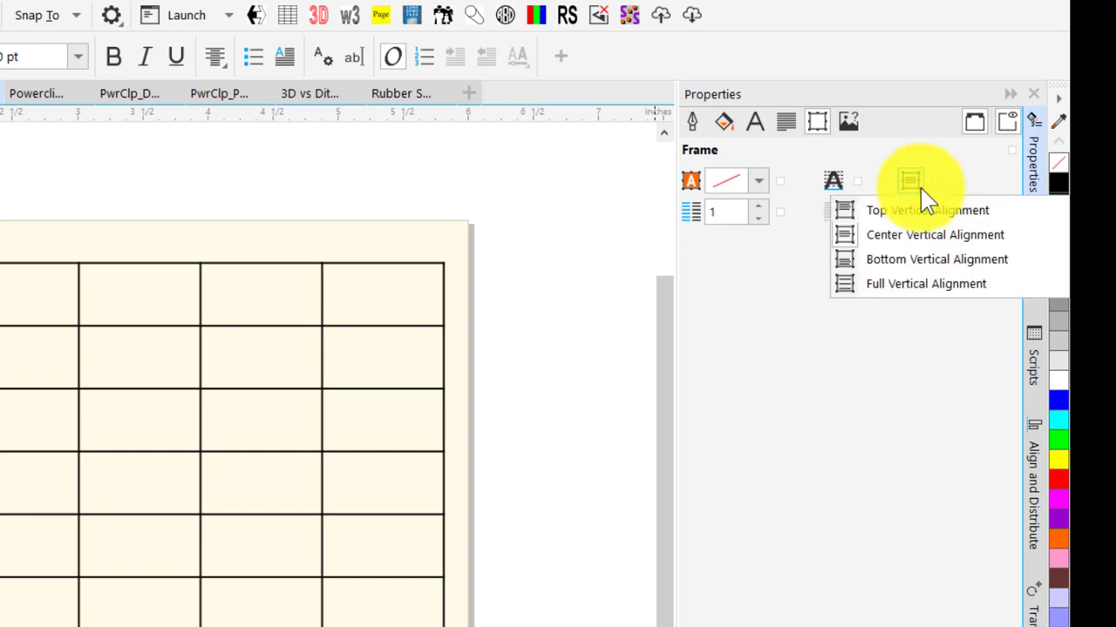
pyautogui.click(917, 236)
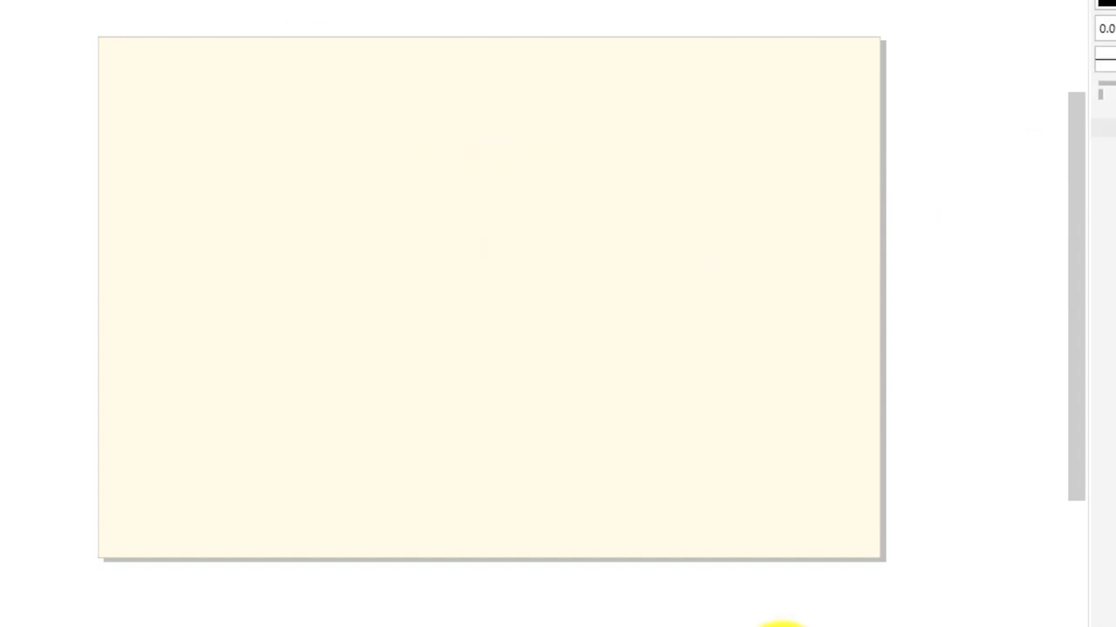
# Step: Center the filled-in 100 m results table from the pasteboard on the page
pyautogui.moveTo(780, 624); pyautogui.dragTo(941, 624)
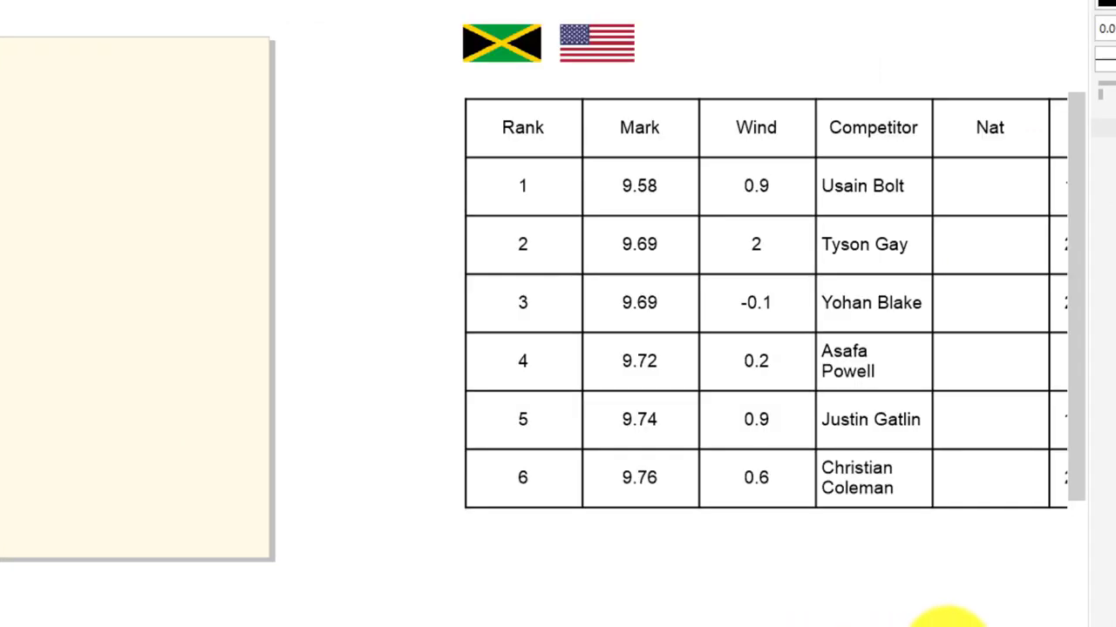
pyautogui.click(816, 313)
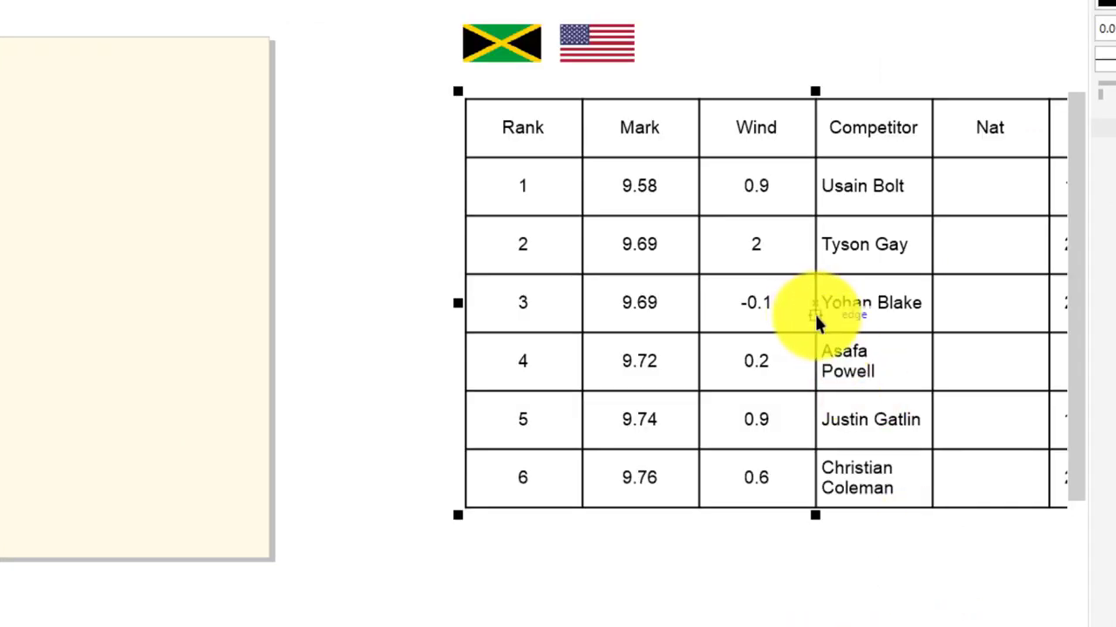
pyautogui.hotkey('ctrl', 'z')
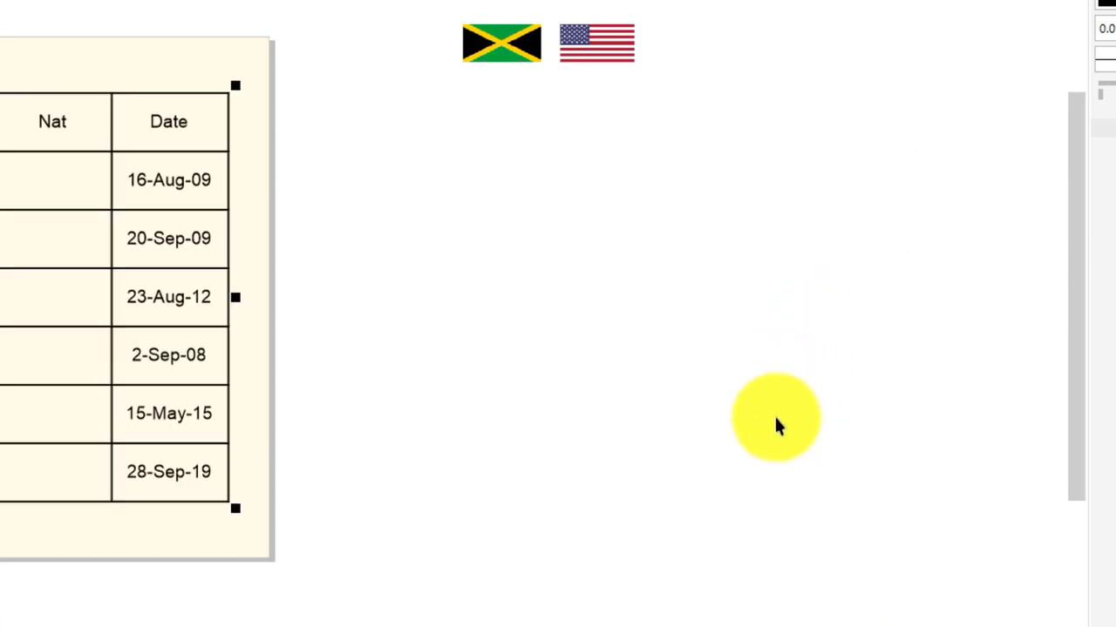
pyautogui.hscroll(-10, 392, 624)
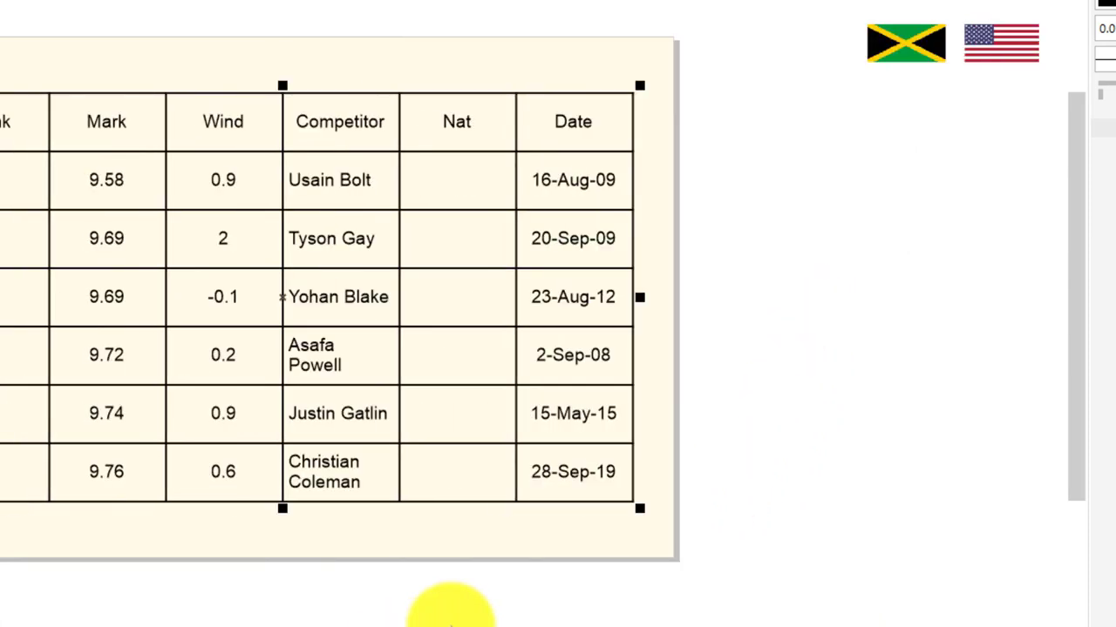
# Step: Move the Jamaican and US flag bitmaps together to just beside the page's right edge, level with the rank 1 row, and deselect them
pyautogui.moveTo(1086, 7); pyautogui.dragTo(1115, 26)
pyautogui.click(1041, 130)
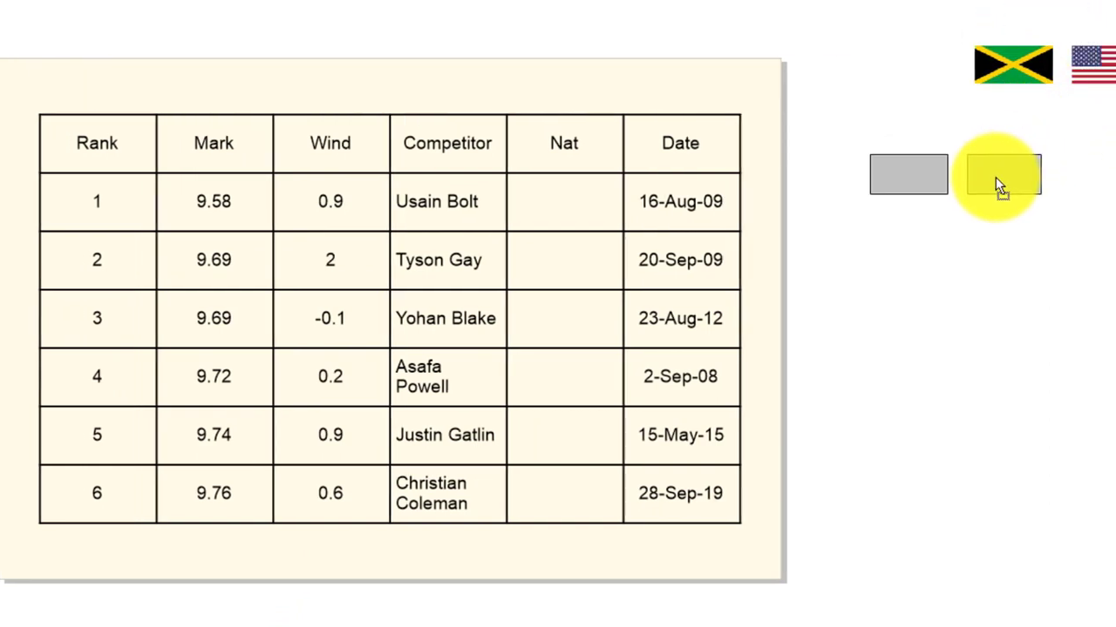
pyautogui.moveTo(1000, 186); pyautogui.dragTo(929, 203)
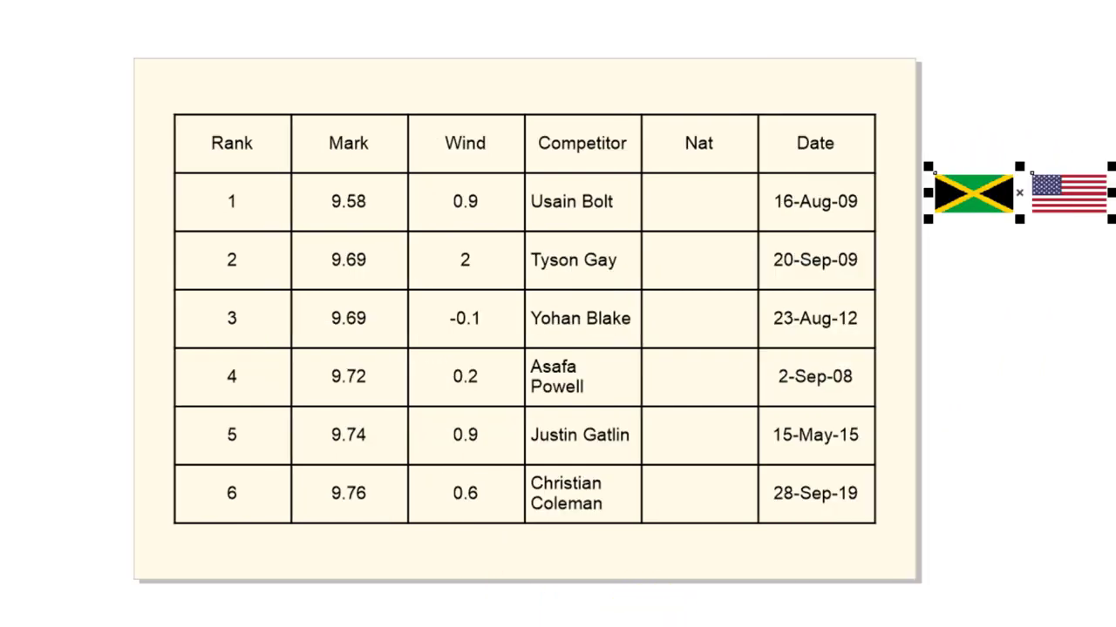
pyautogui.click(247, 192)
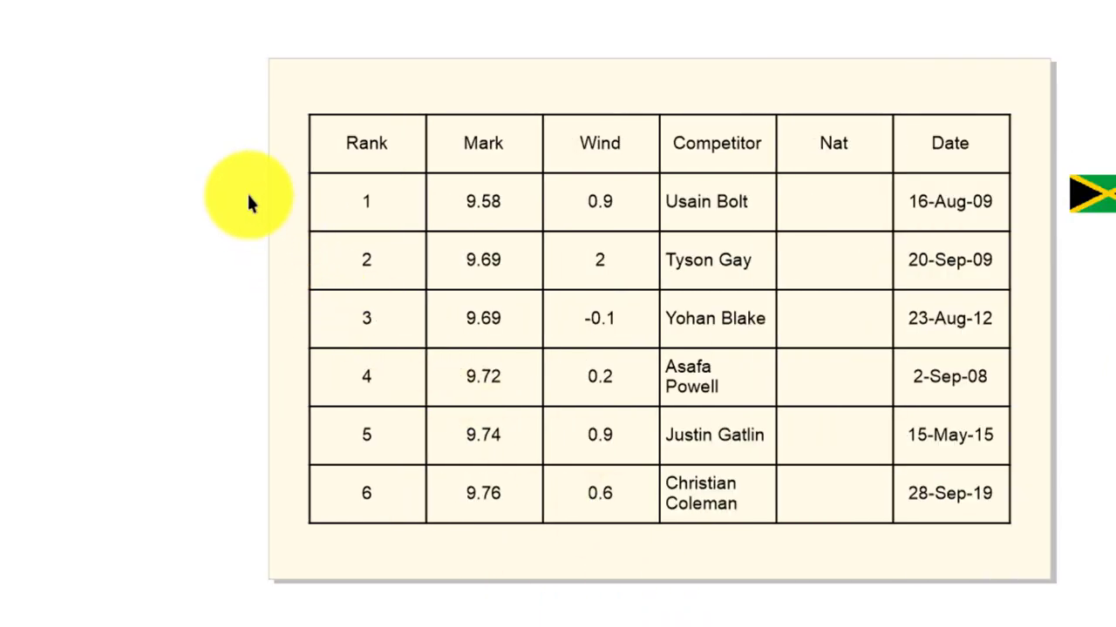
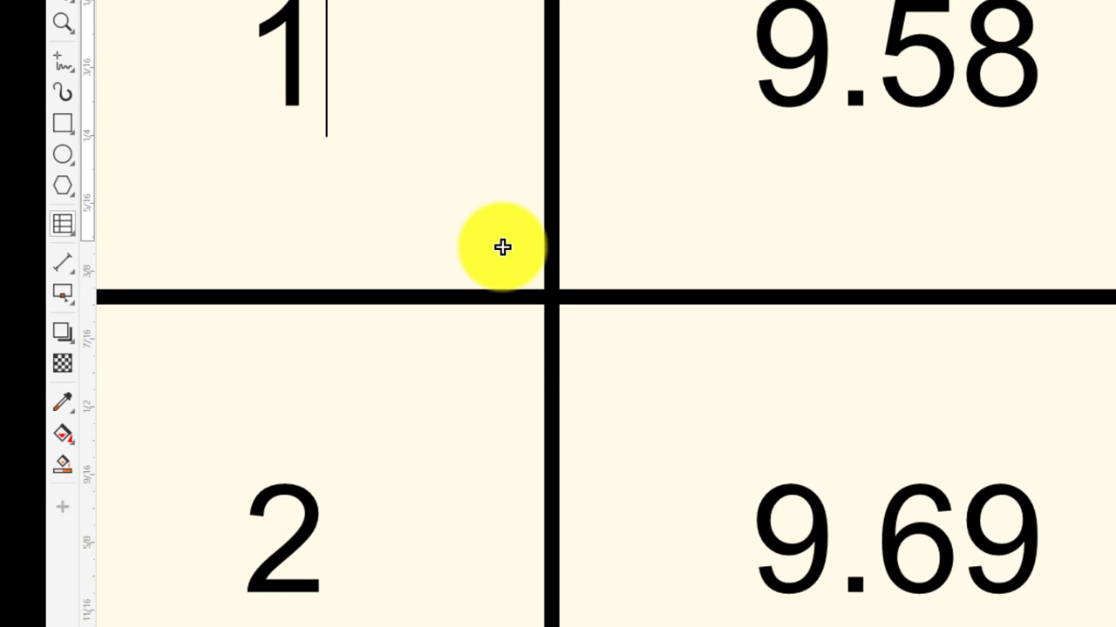
# Step: Select four non-adjacent cells diagonally: Rank in row 1, Mark in row 2, Wind in row 3 and Competitor in row 4
pyautogui.click(502, 248)
pyautogui.click(502, 248)
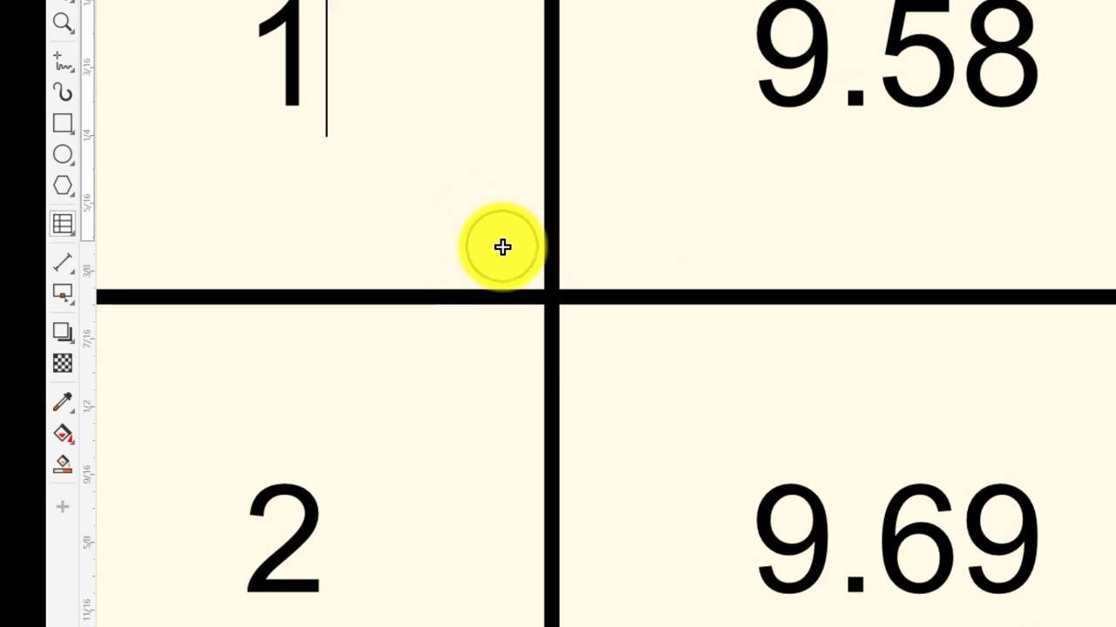
pyautogui.scroll(-4, 502, 248)
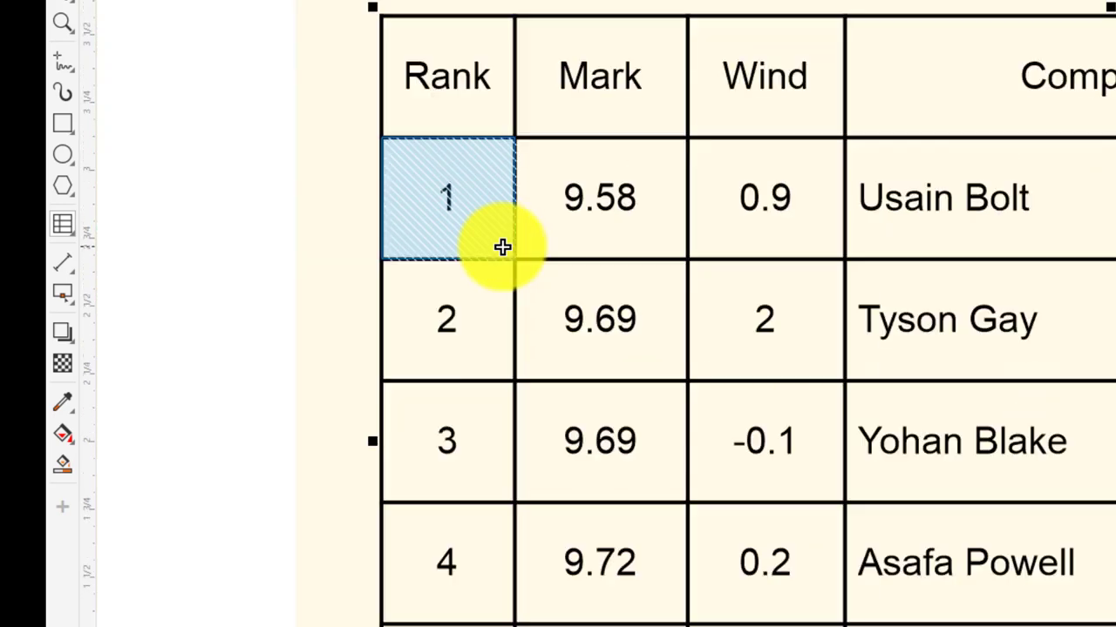
pyautogui.moveTo(502, 241)
pyautogui.mouseDown()
pyautogui.moveTo(563, 264)
pyautogui.moveTo(602, 366)
pyautogui.moveTo(609, 450)
pyautogui.moveTo(543, 252)
pyautogui.moveTo(500, 235)
pyautogui.mouseUp()
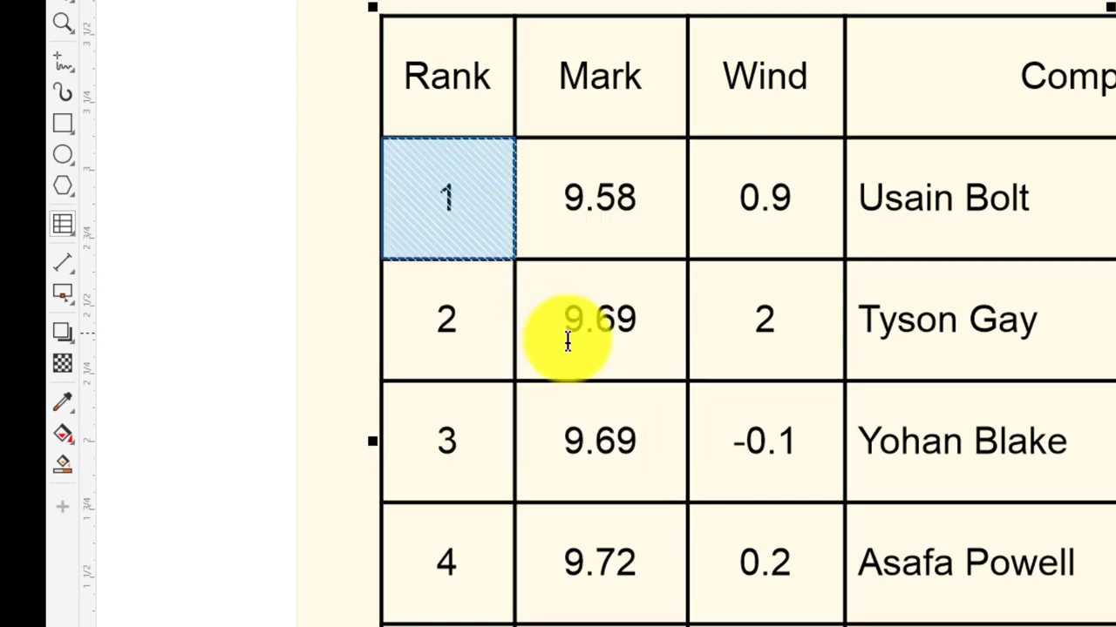
pyautogui.keyDown('ctrl'); pyautogui.click(655, 351); pyautogui.keyUp('ctrl')
pyautogui.keyDown('ctrl'); pyautogui.click(742, 438); pyautogui.keyUp('ctrl')
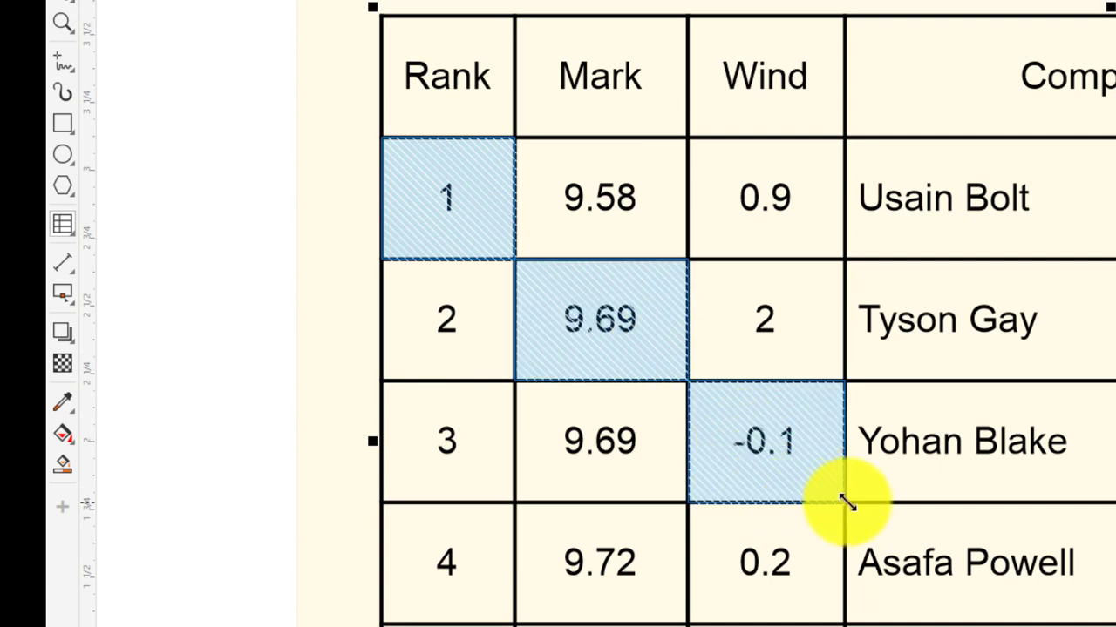
pyautogui.keyDown('ctrl'); pyautogui.click(901, 546); pyautogui.keyUp('ctrl')
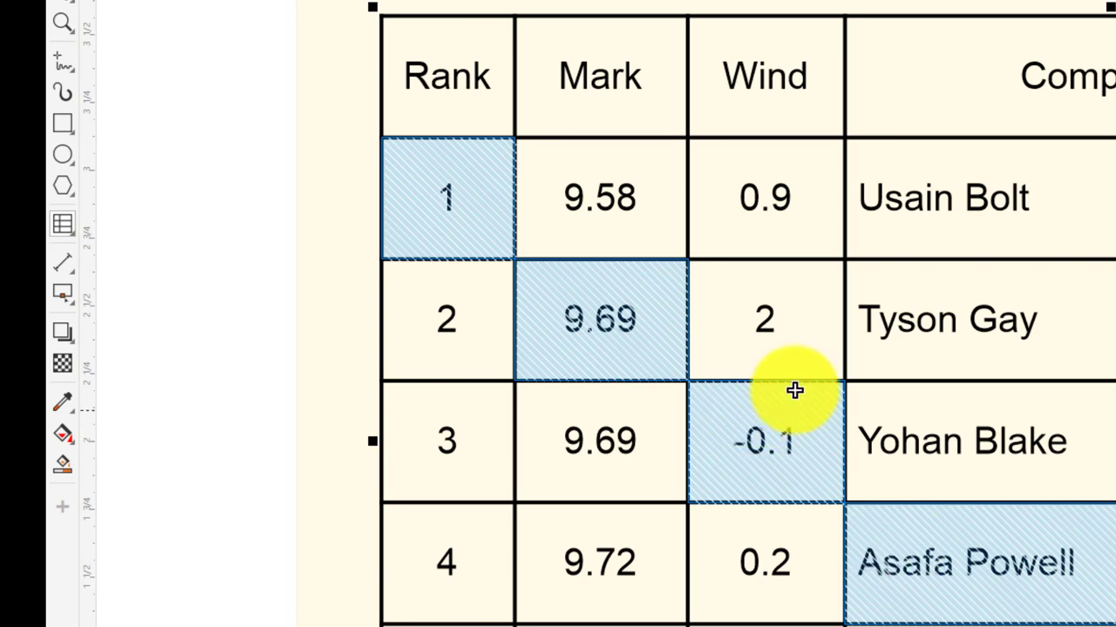
# Step: Select the six competitor name cells in rank rows 1 to 6 and set their font size to 16 pt
pyautogui.click(582, 192)
pyautogui.scroll(3, 582, 192)
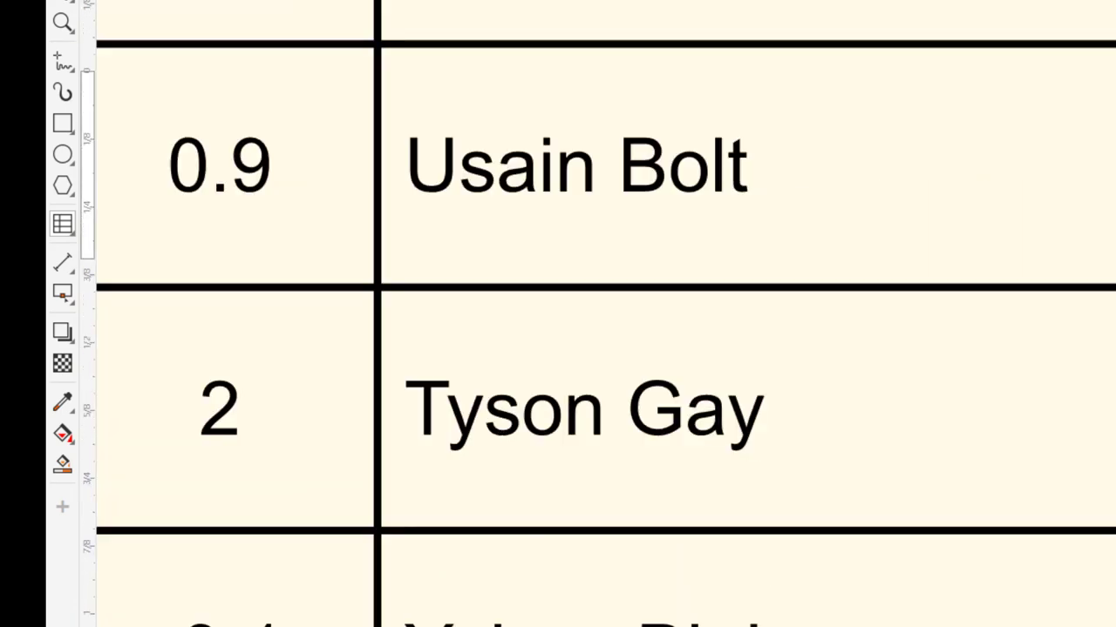
pyautogui.hscroll(3, 557, 314)
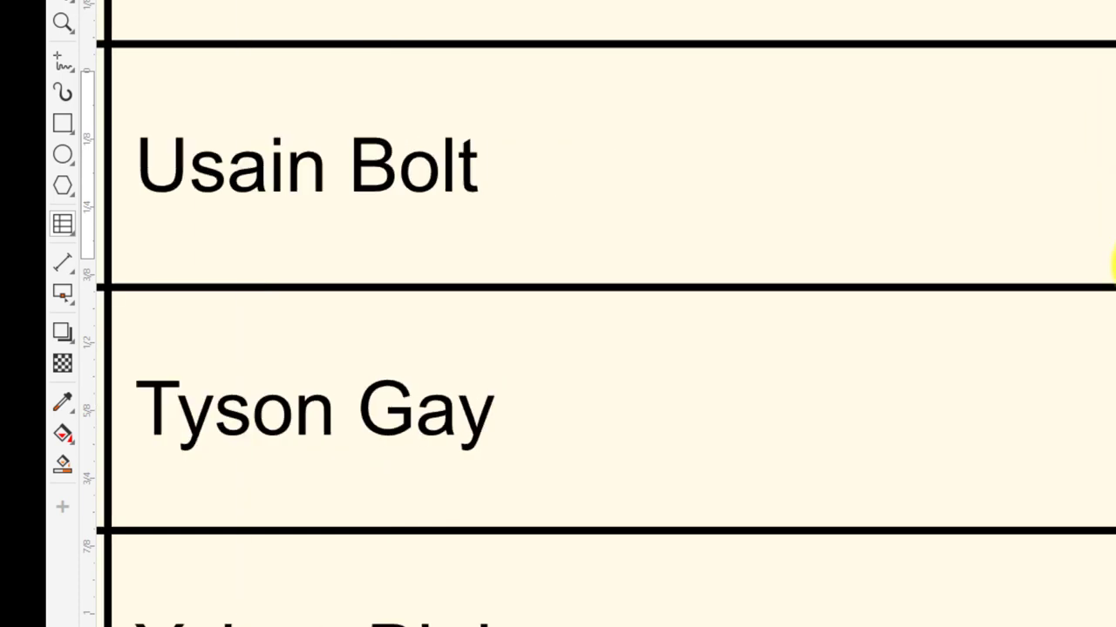
pyautogui.click(1113, 262)
pyautogui.scroll(-3, 1113, 261)
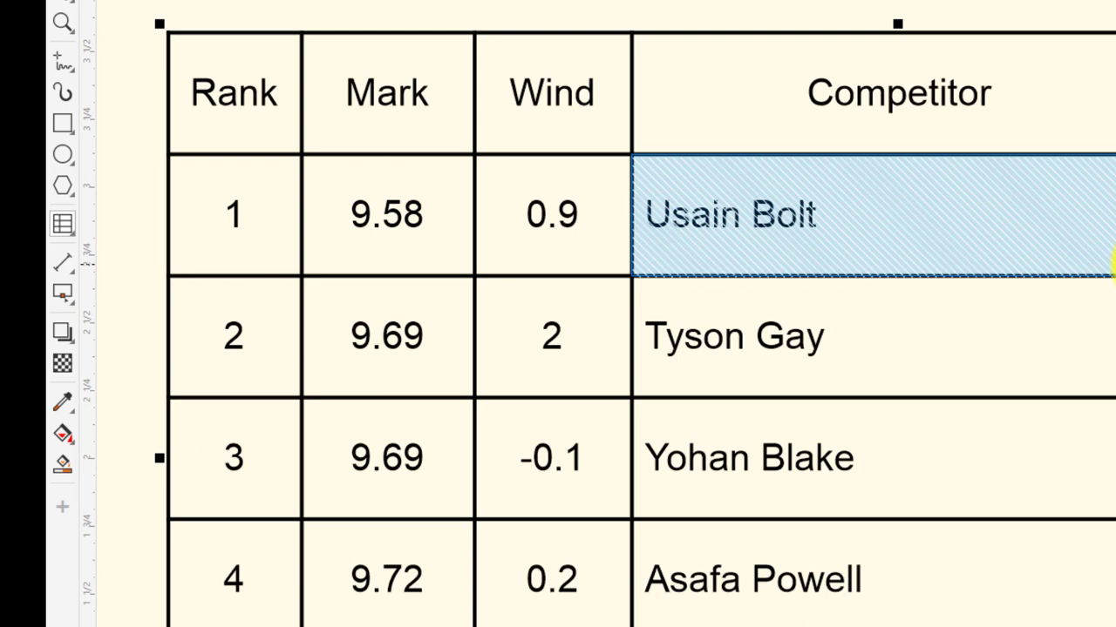
pyautogui.scroll(-3, 1063, 256)
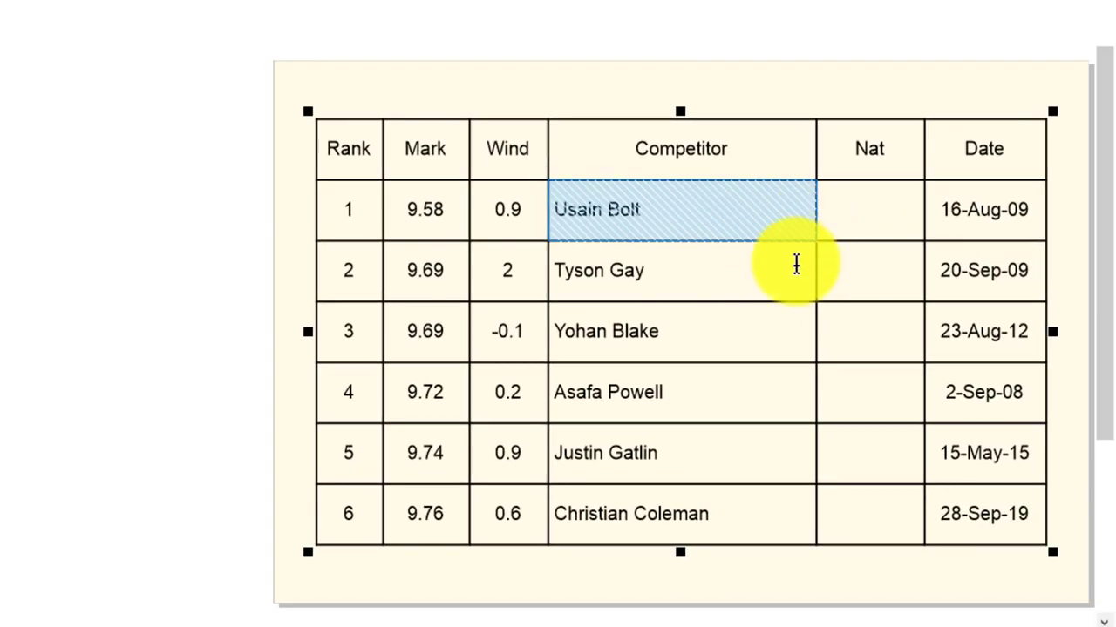
pyautogui.keyDown('shift'); pyautogui.click(790, 271); pyautogui.keyUp('shift')
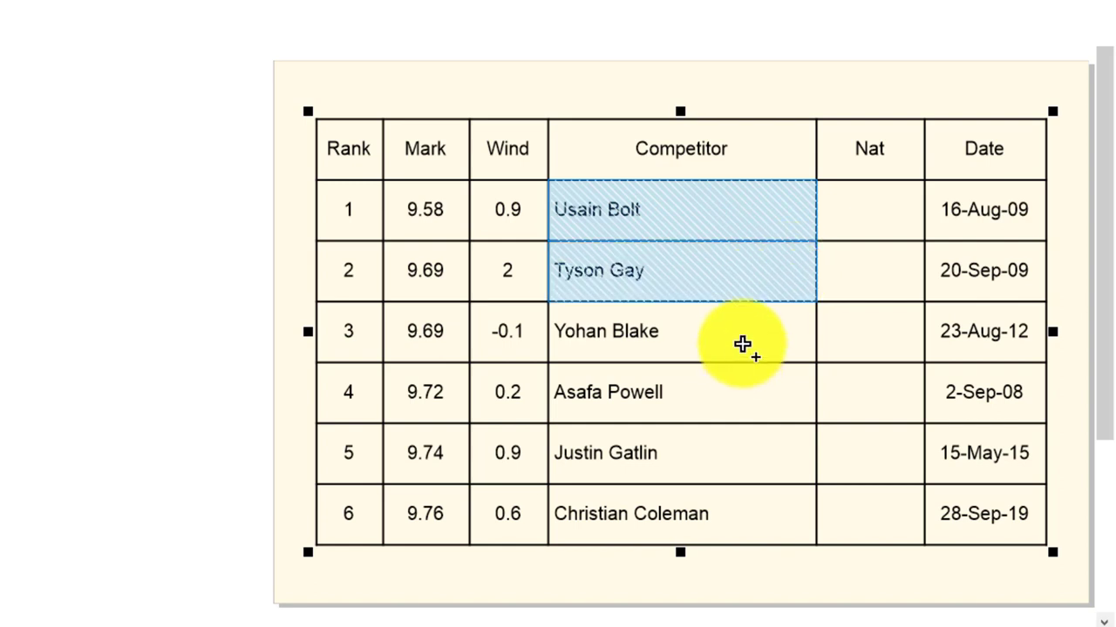
pyautogui.keyDown('shift'); pyautogui.click(741, 343); pyautogui.keyUp('shift')
pyautogui.keyDown('shift'); pyautogui.click(726, 401); pyautogui.keyUp('shift')
pyautogui.keyDown('shift'); pyautogui.click(721, 455); pyautogui.keyUp('shift')
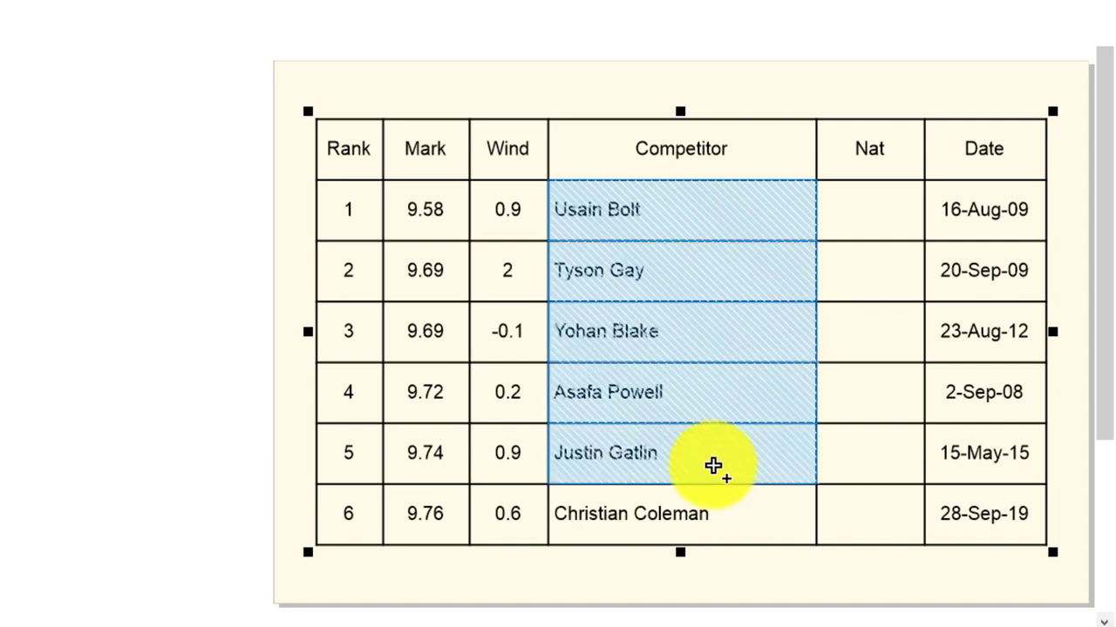
pyautogui.keyDown('shift'); pyautogui.click(713, 516); pyautogui.keyUp('shift')
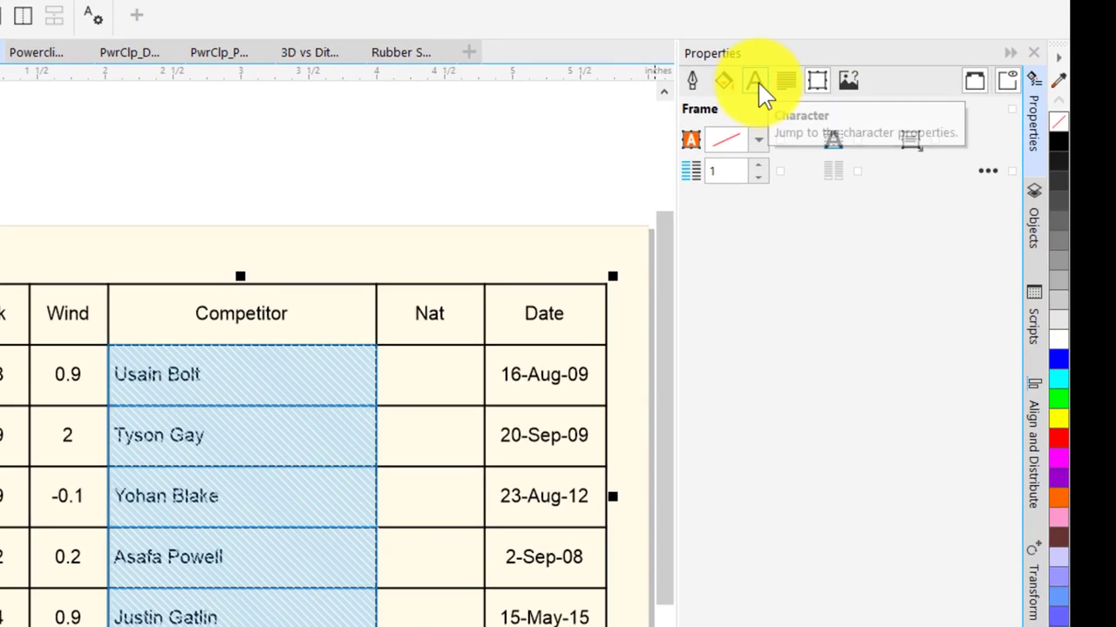
pyautogui.click(757, 82)
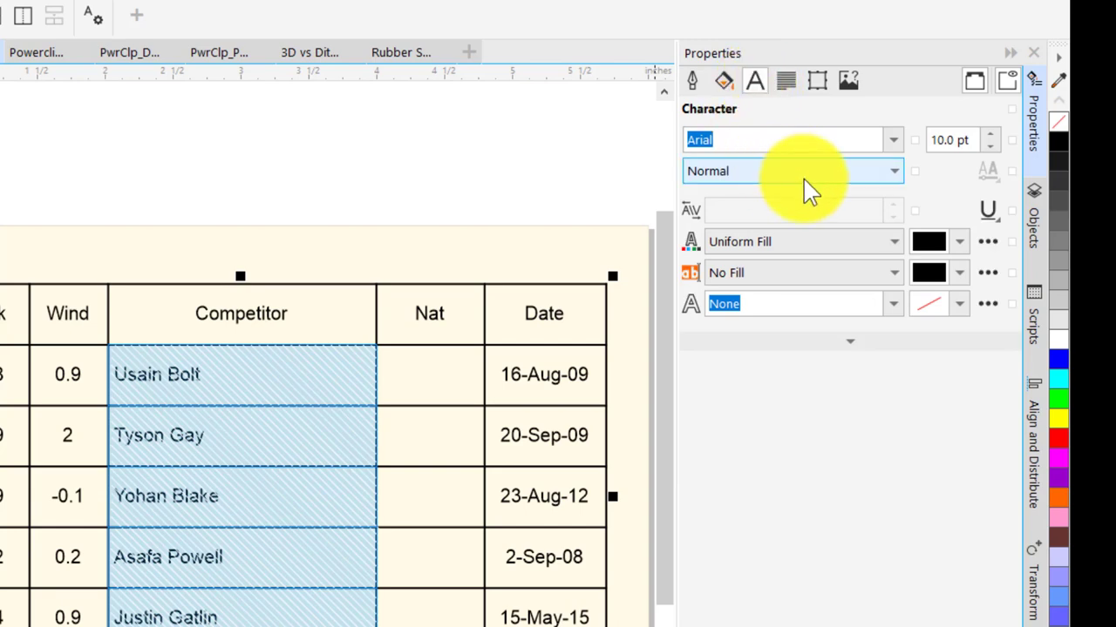
pyautogui.click(990, 135)
pyautogui.scroll(5, 994, 145)
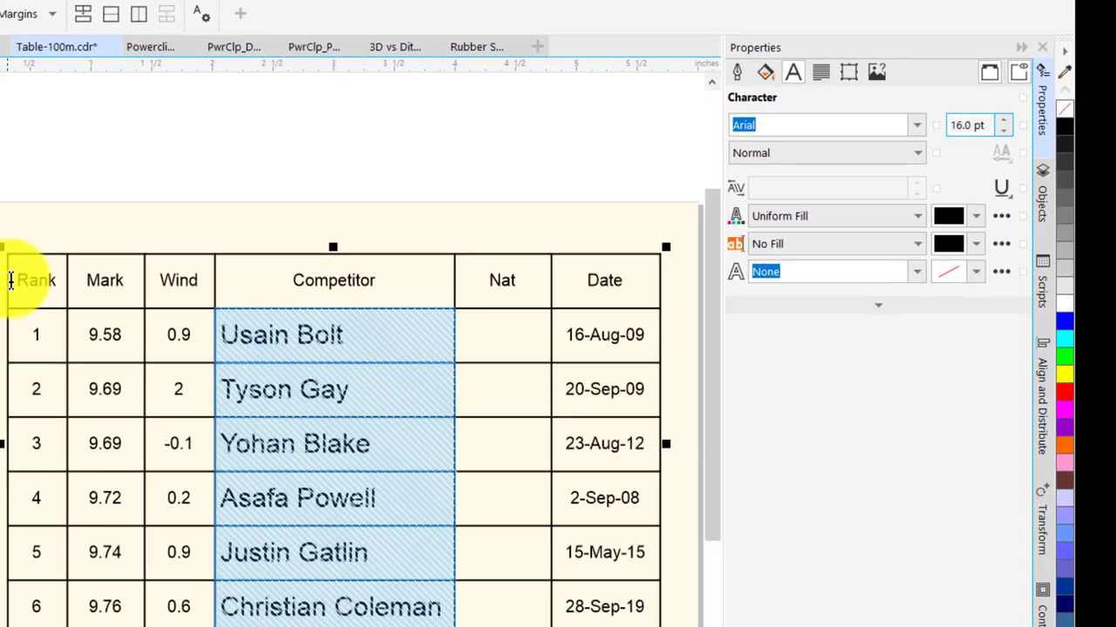
# Step: Insert a blank row above the table's header row
pyautogui.click(86, 259)
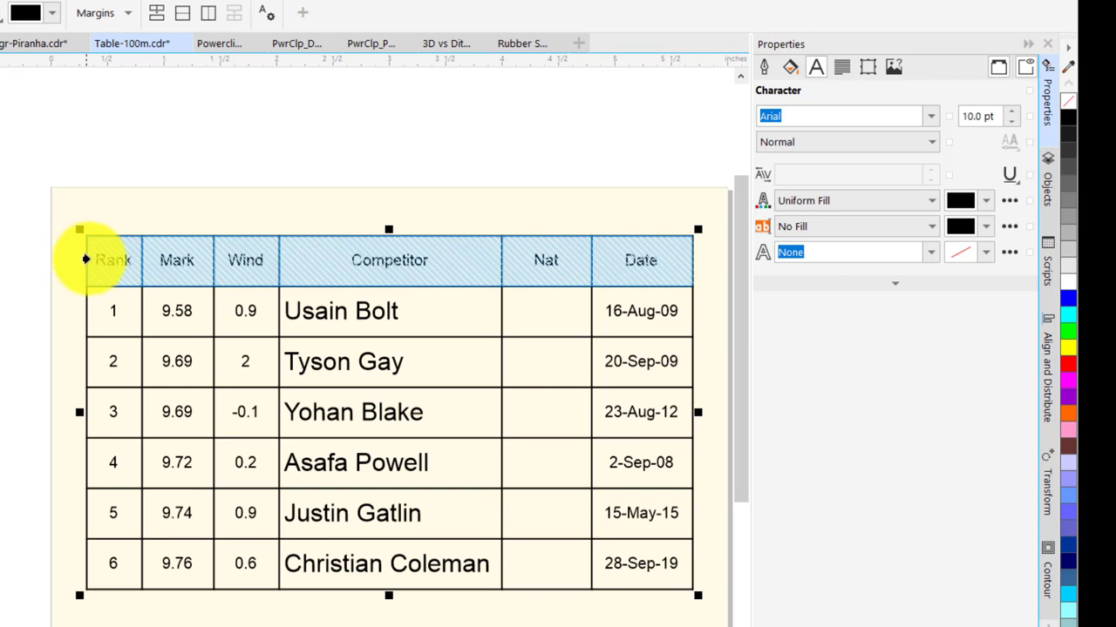
pyautogui.rightClick(86, 260)
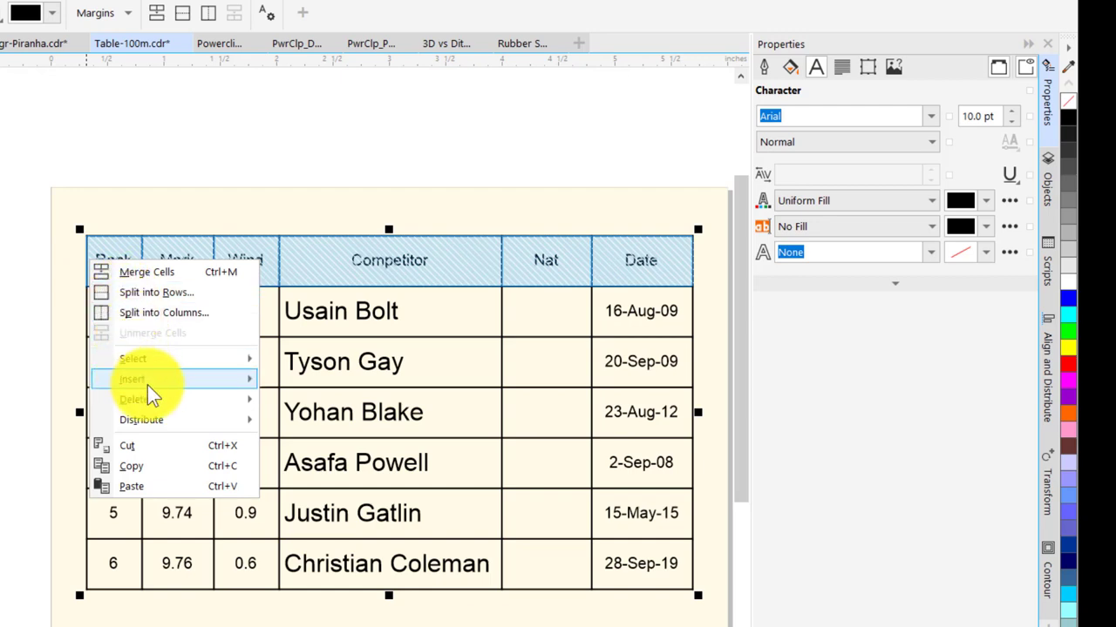
pyautogui.moveTo(152, 378)
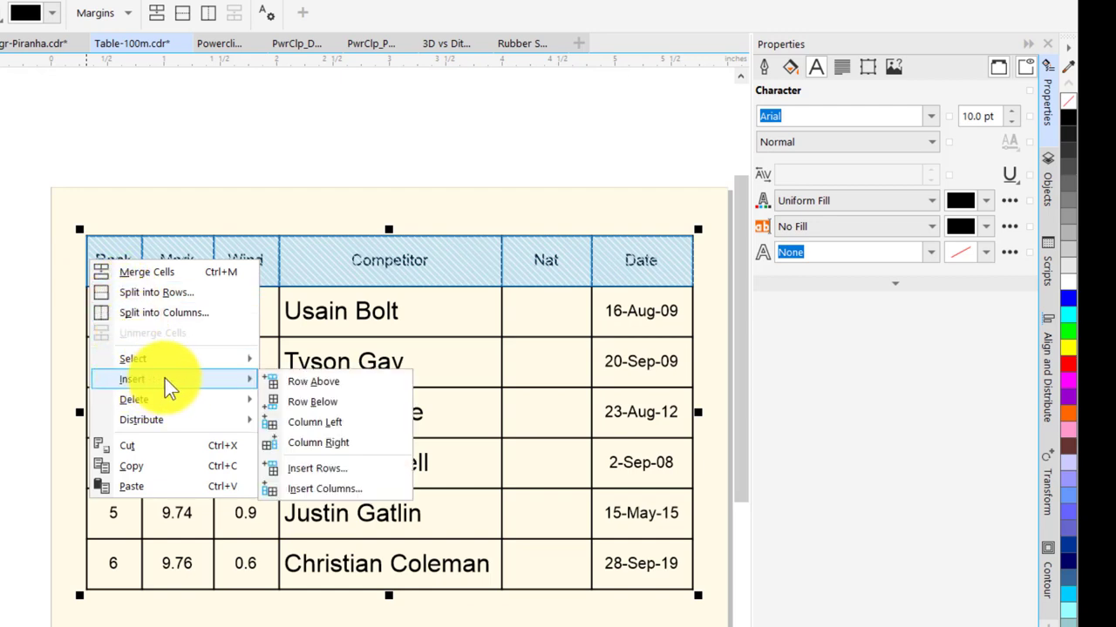
pyautogui.click(373, 385)
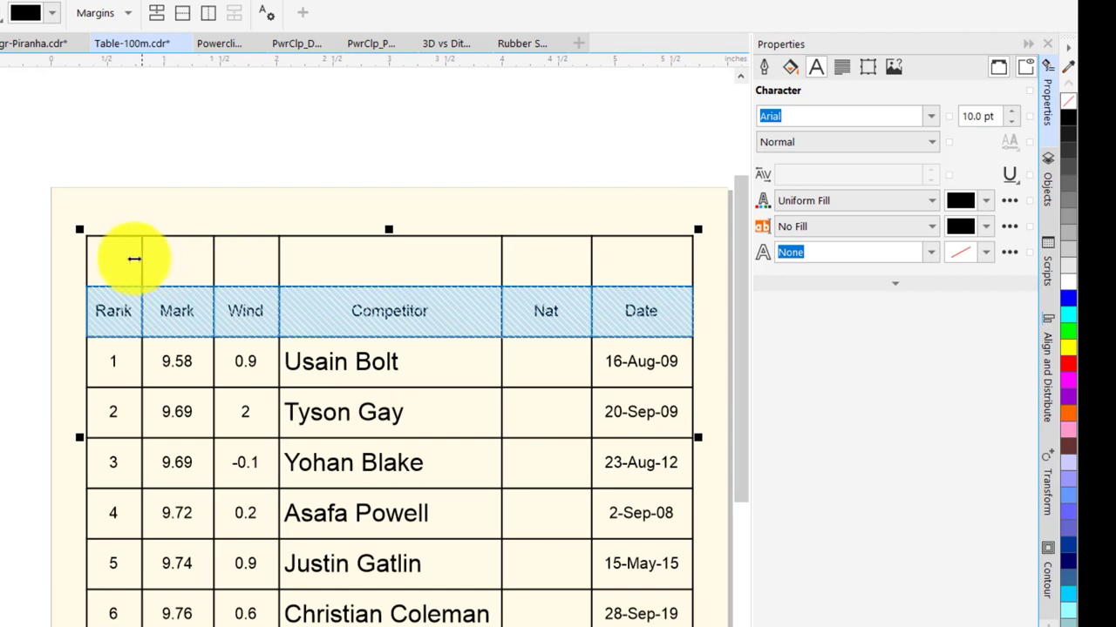
# Step: Merge all cells of the blank top row into one and enter the title MENS 100 METER in it
pyautogui.click(85, 259)
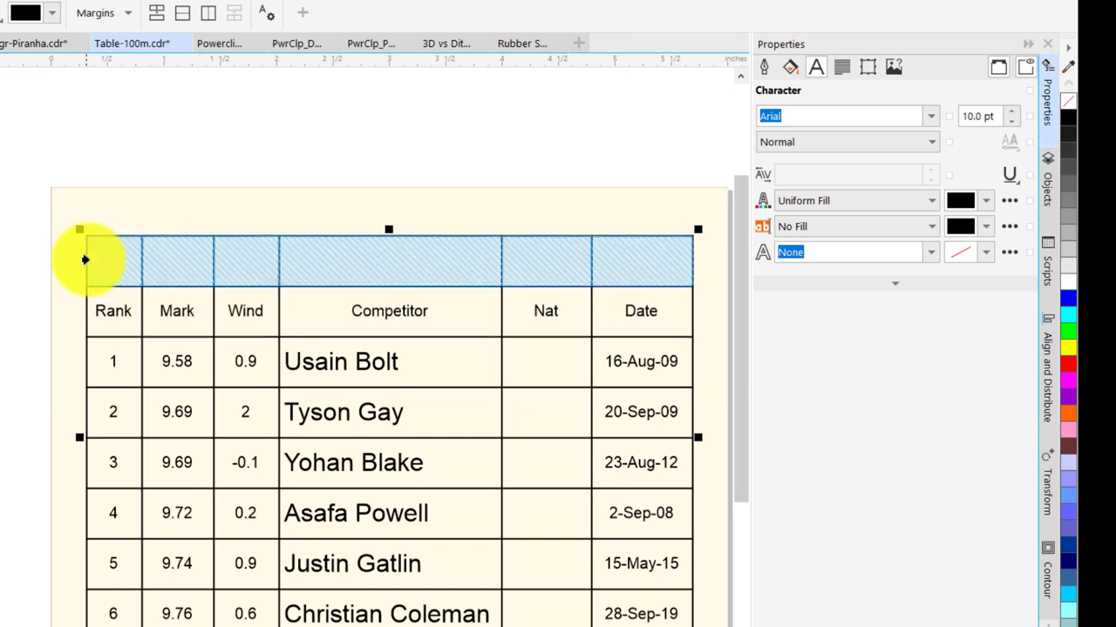
pyautogui.rightClick(85, 259)
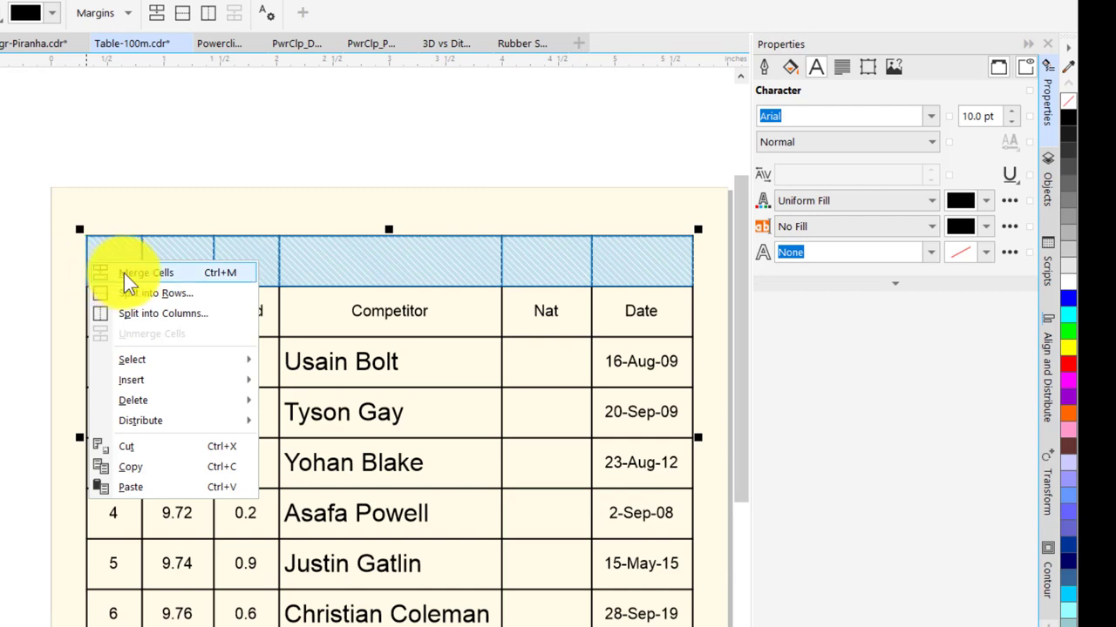
pyautogui.click(124, 272)
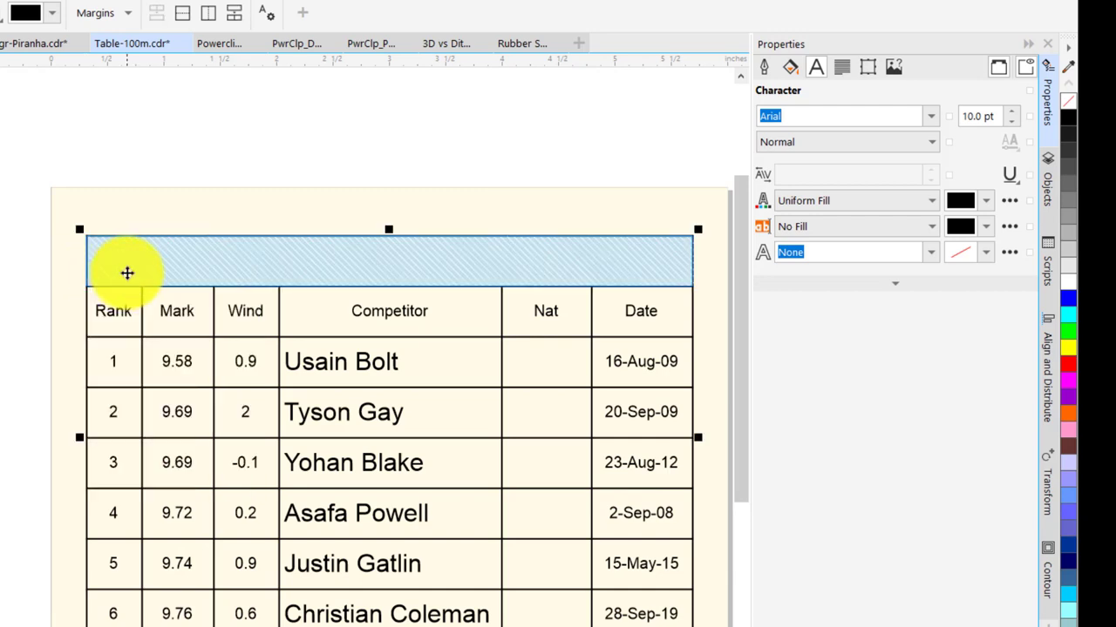
pyautogui.click(127, 273)
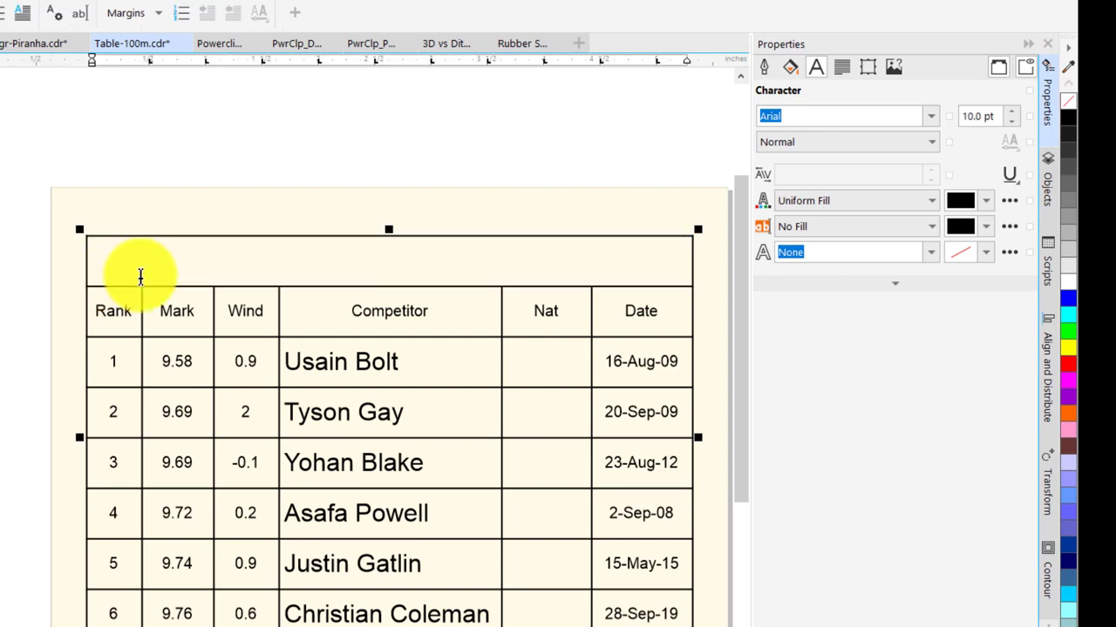
pyautogui.write('menS 100 METER')
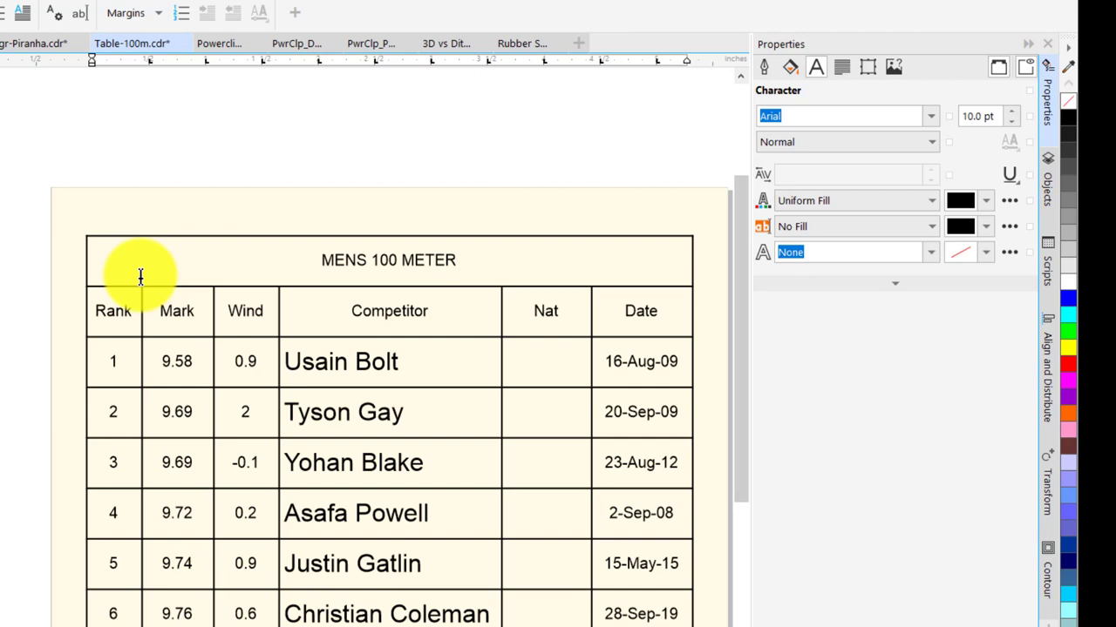
# Step: Format the whole MENS 100 METER title in Arial Black at 17 pt
pyautogui.hotkey('ctrl', 'a')
pyautogui.press('Escape')
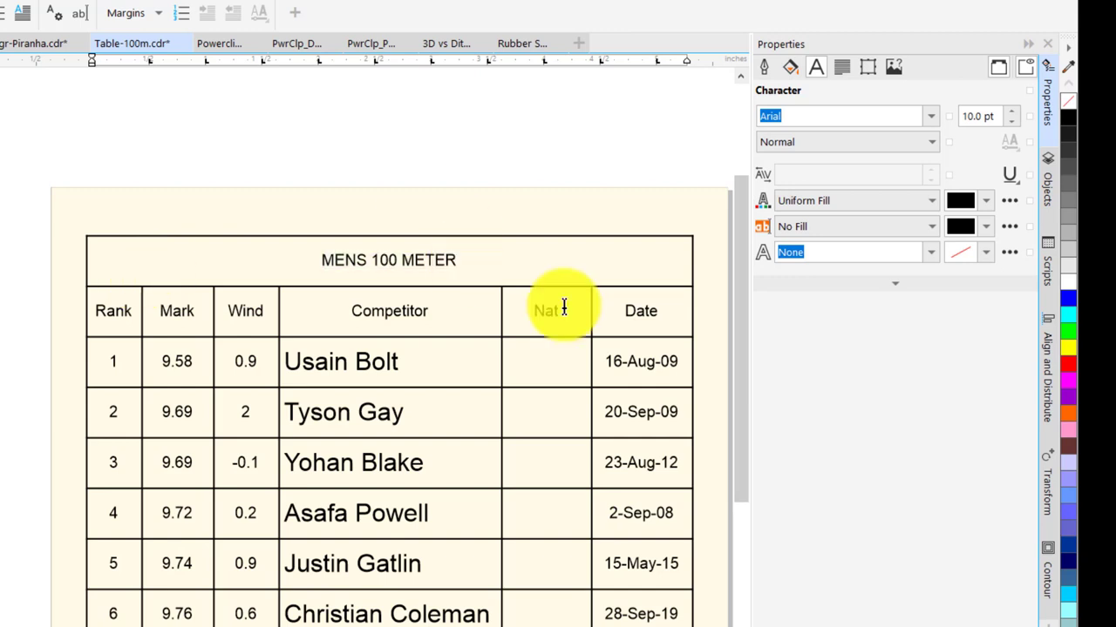
pyautogui.click(931, 119)
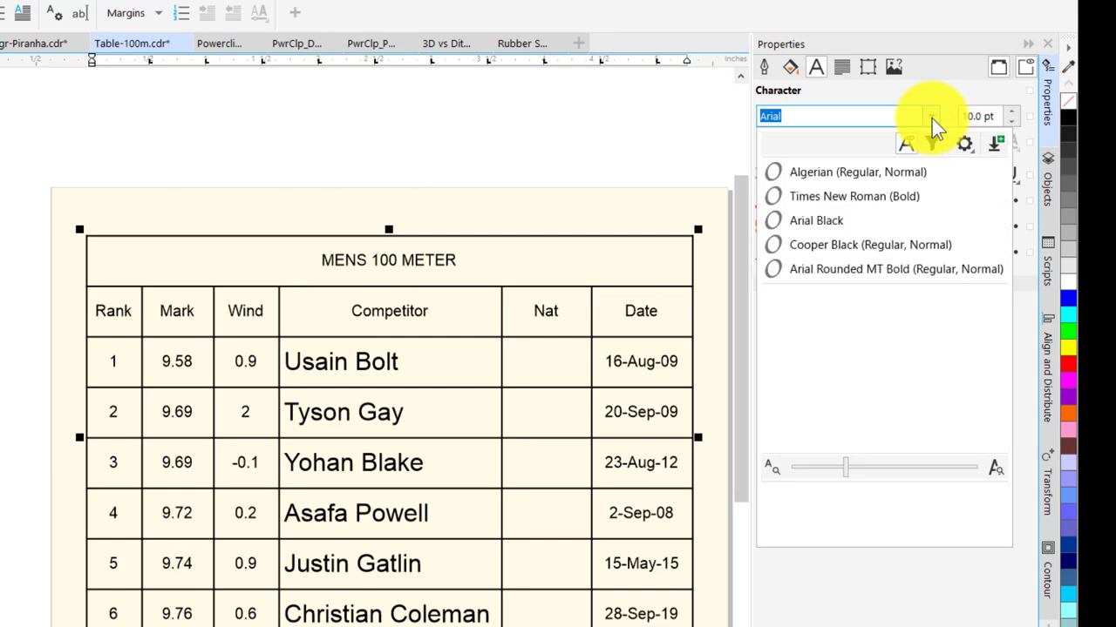
pyautogui.click(871, 222)
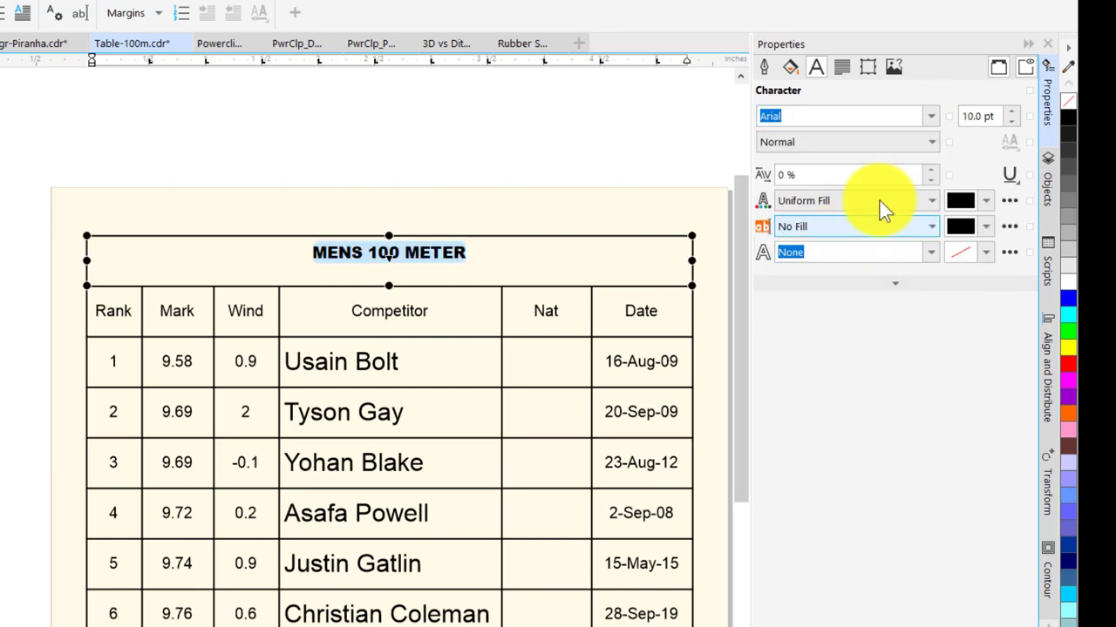
pyautogui.scroll(8, 1006, 112)
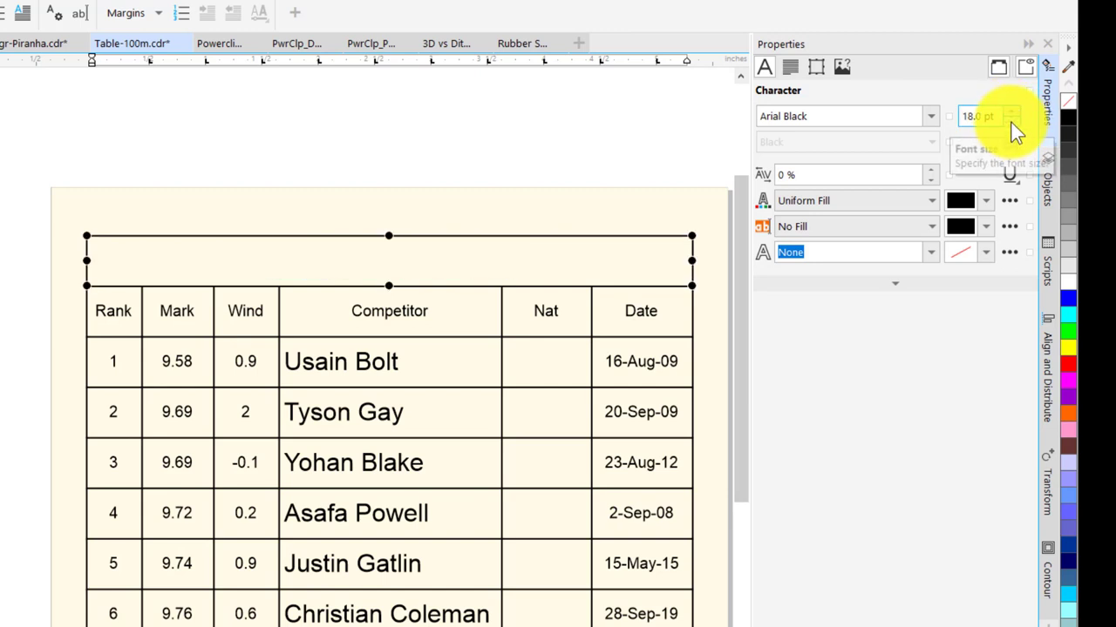
pyautogui.click(1012, 122)
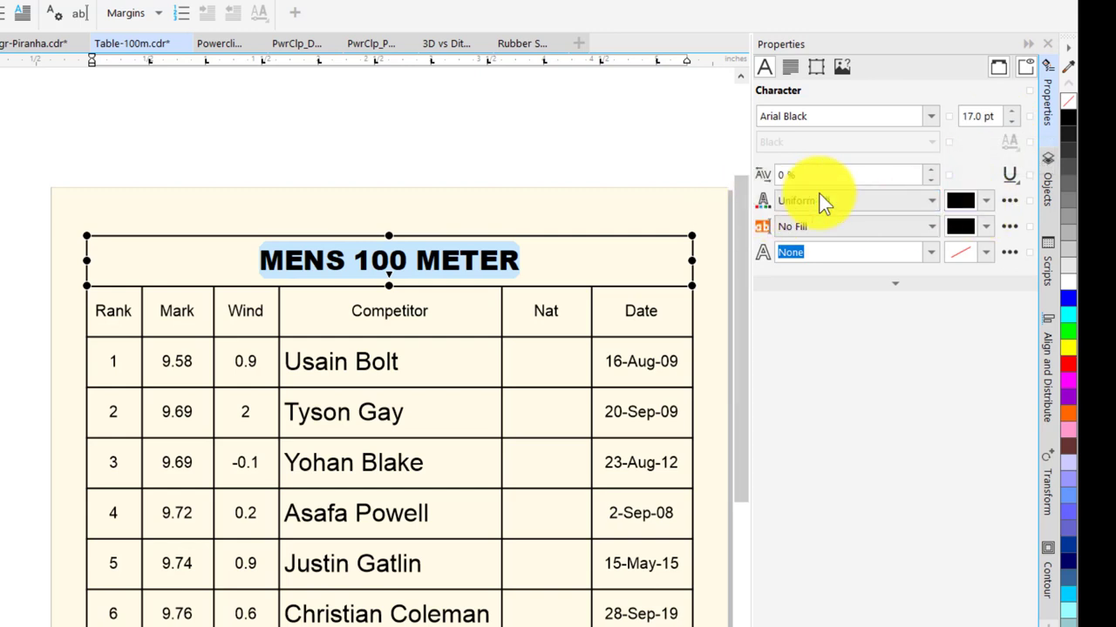
# Step: Apply Center Vertical Alignment to the title cell's text frame and leave text editing
pyautogui.click(813, 66)
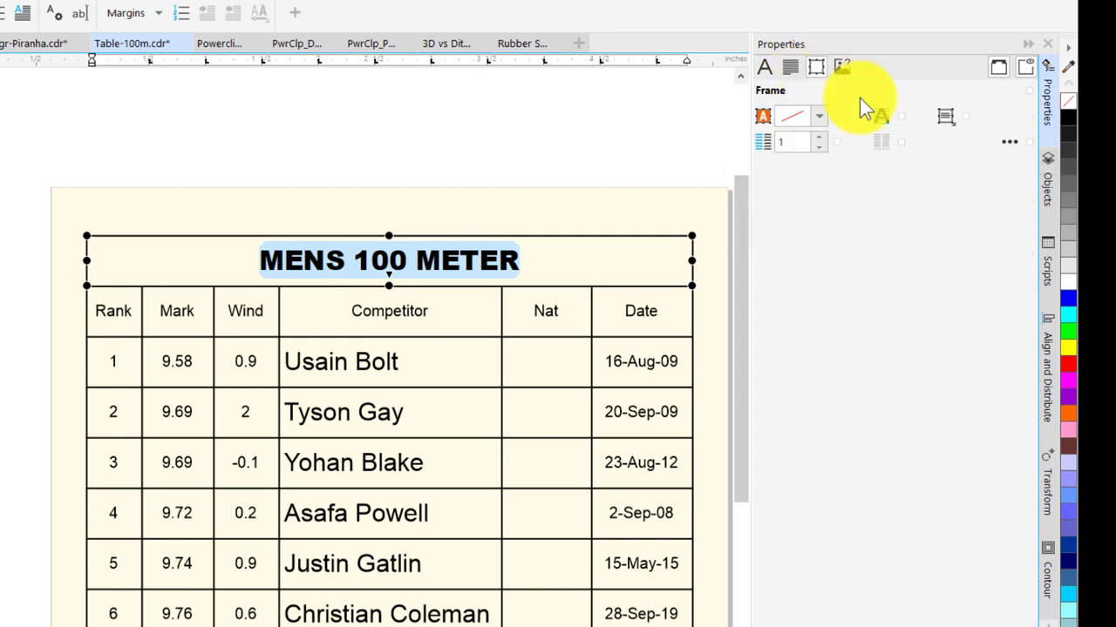
pyautogui.click(949, 120)
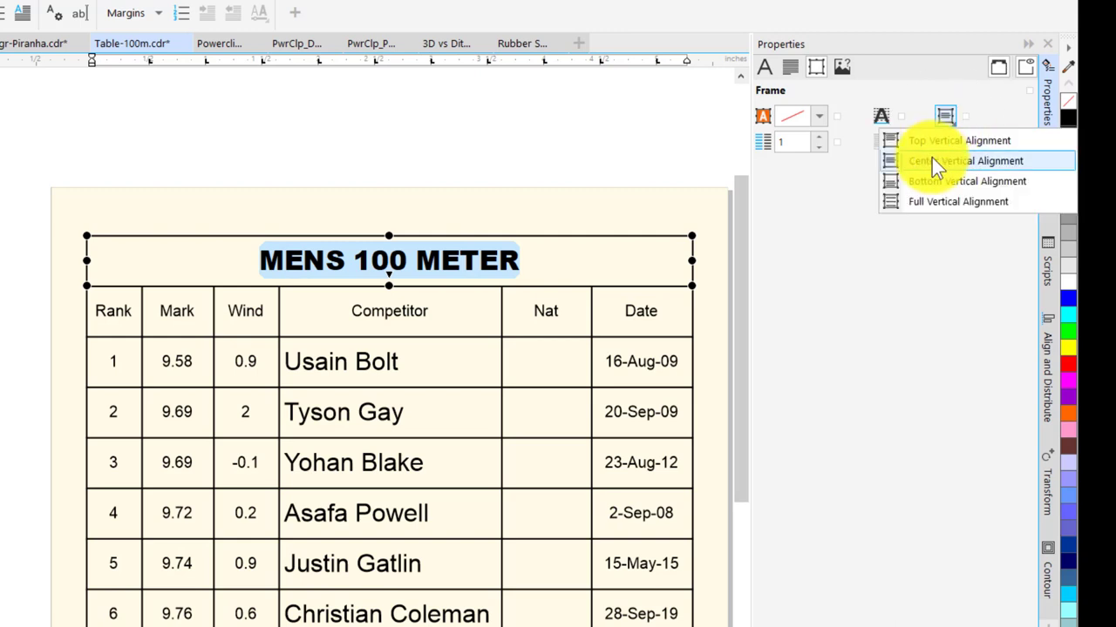
pyautogui.click(931, 159)
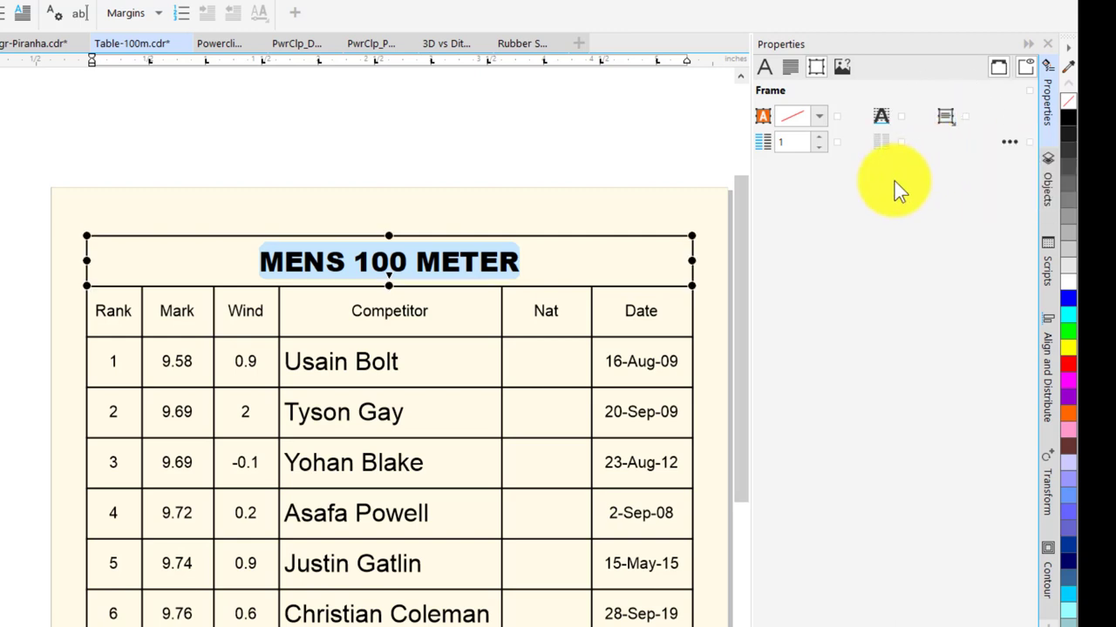
pyautogui.click(250, 206)
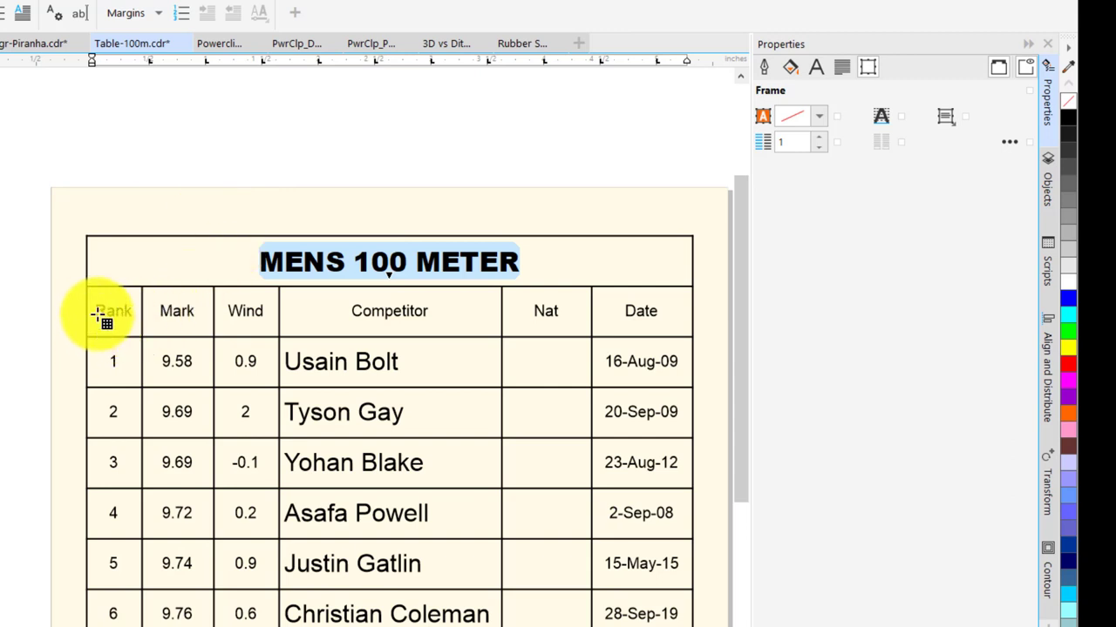
# Step: Select the header row from Rank to Date, make its Arial text Bold, and return the text cursor to the Rank cell
pyautogui.click(97, 331)
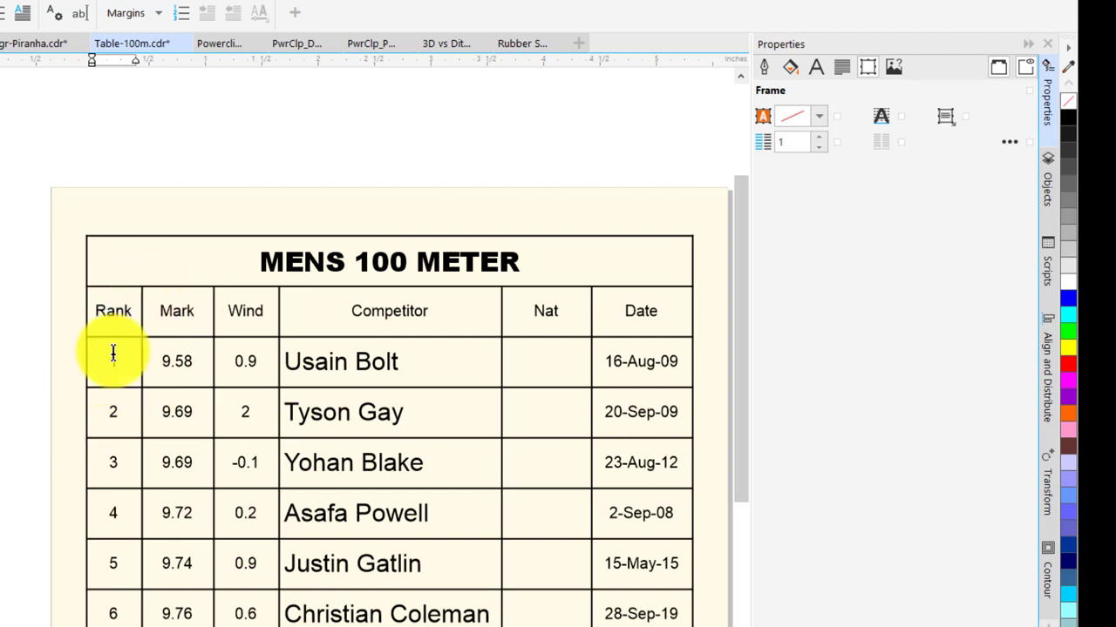
pyautogui.click(134, 315)
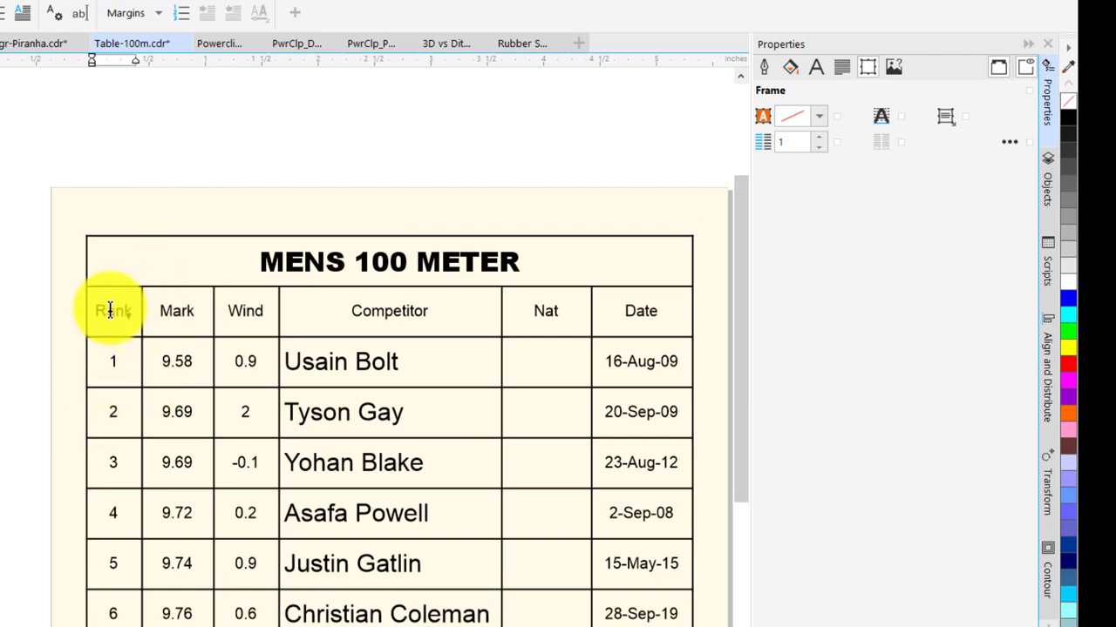
pyautogui.click(94, 310)
pyautogui.click(113, 311)
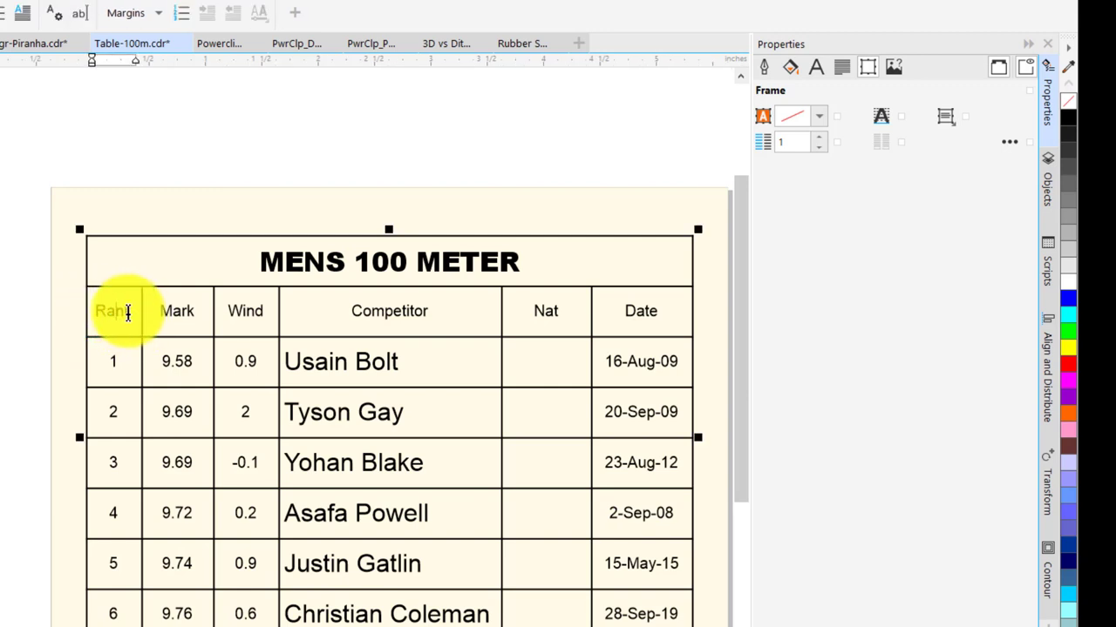
pyautogui.doubleClick(99, 311)
pyautogui.click(80, 308)
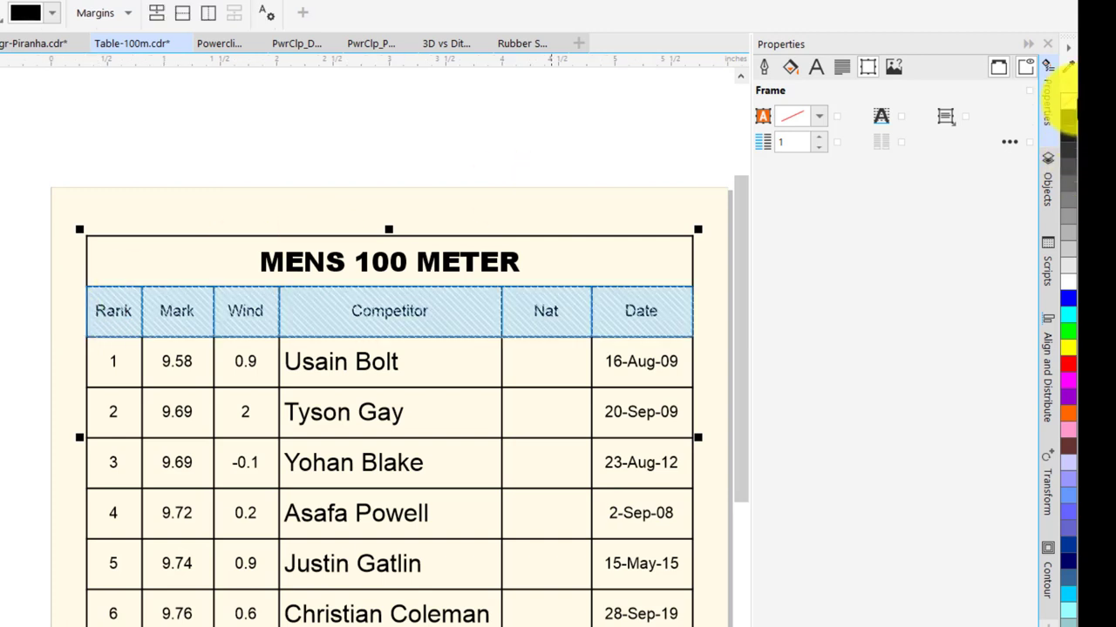
pyautogui.click(819, 72)
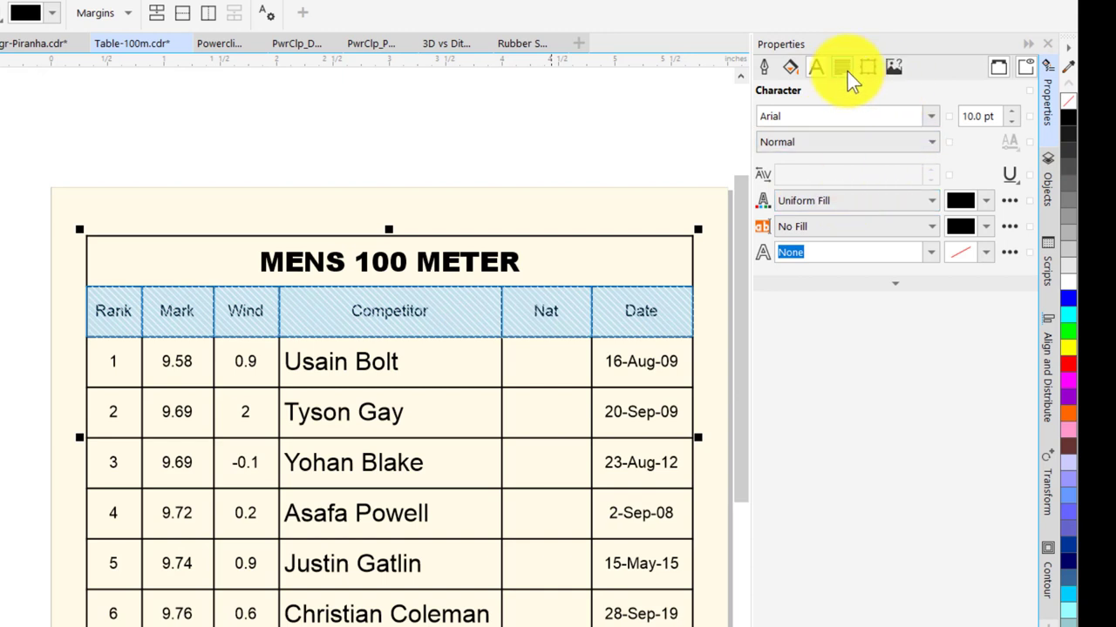
pyautogui.click(905, 141)
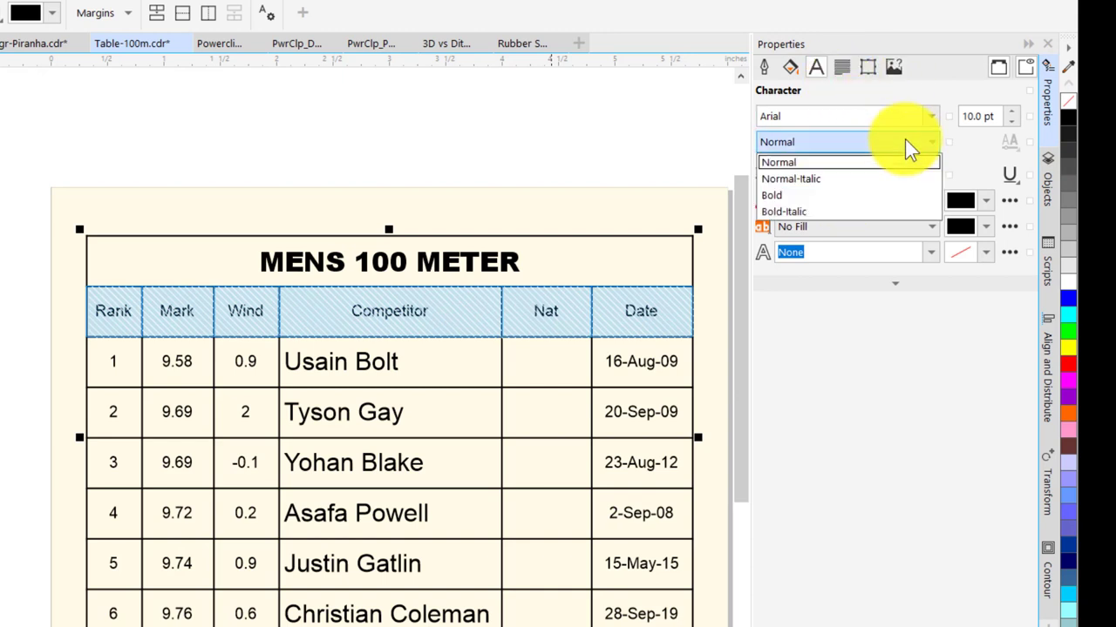
pyautogui.click(803, 195)
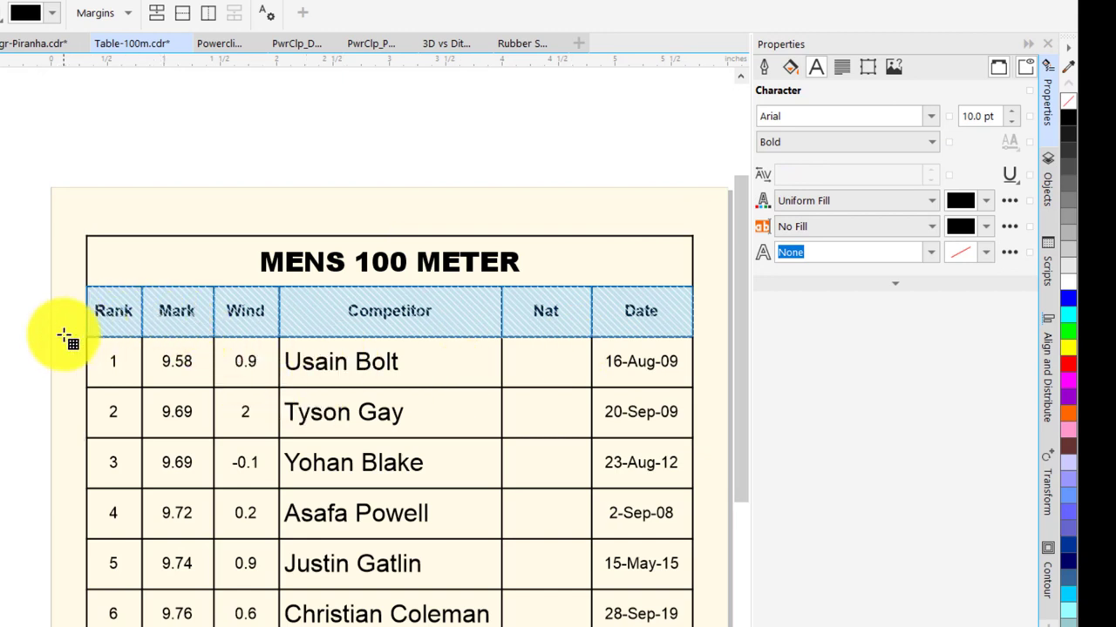
pyautogui.click(98, 323)
pyautogui.click(121, 312)
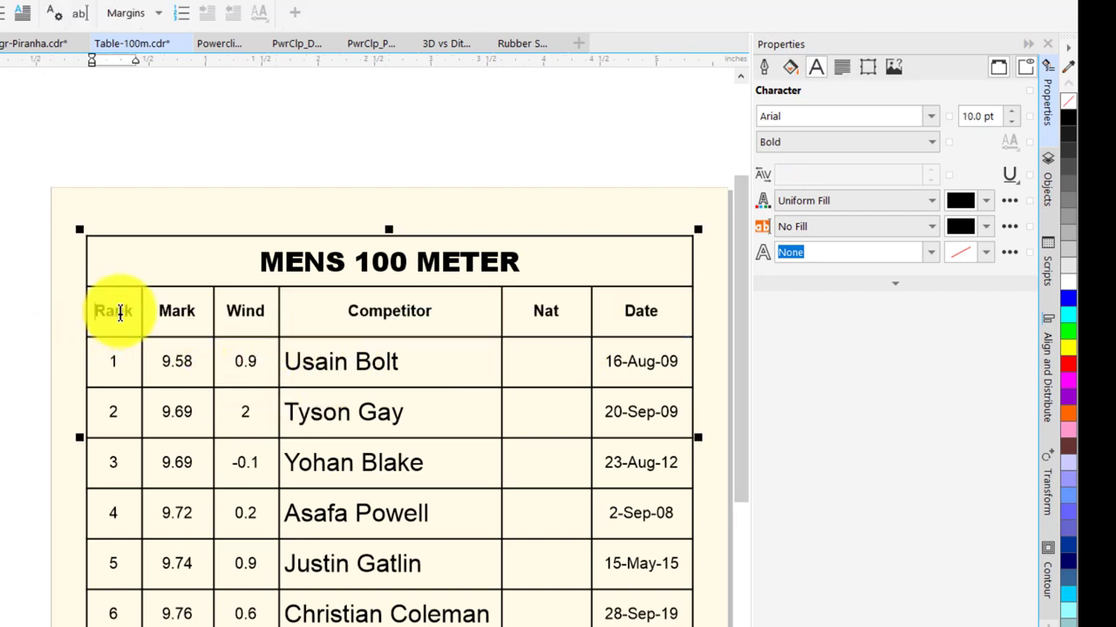
# Step: Recolour the Rank and Mark header text in the table's header row white
pyautogui.click(130, 313)
pyautogui.scroll(4, 129, 311)
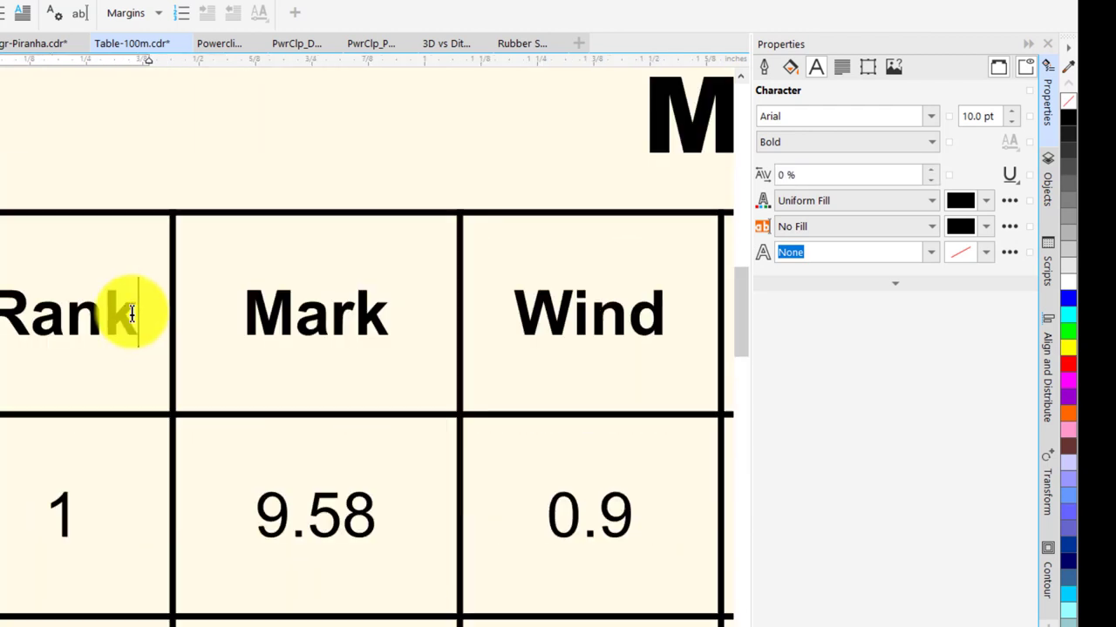
pyautogui.moveTo(139, 311); pyautogui.dragTo(13, 311)
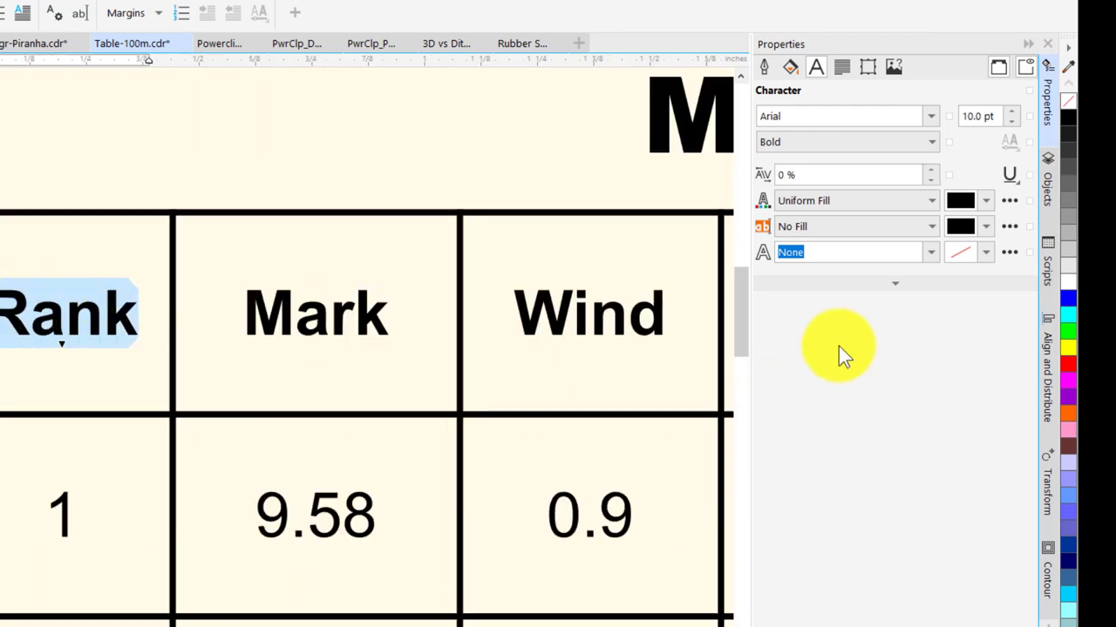
pyautogui.click(1067, 290)
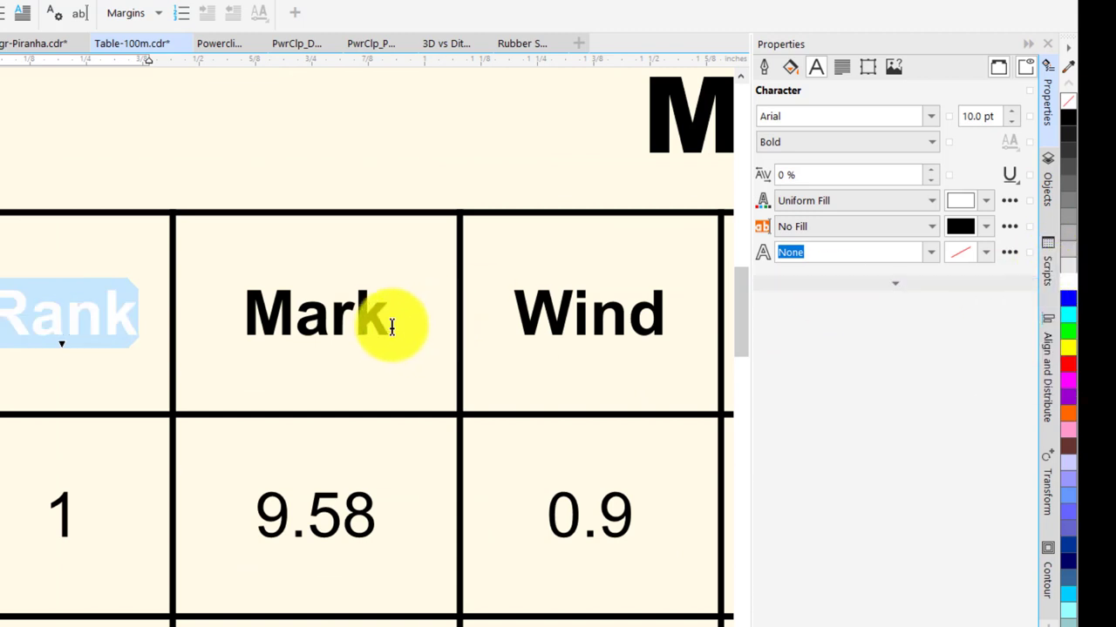
pyautogui.click(307, 313)
pyautogui.doubleClick(262, 312)
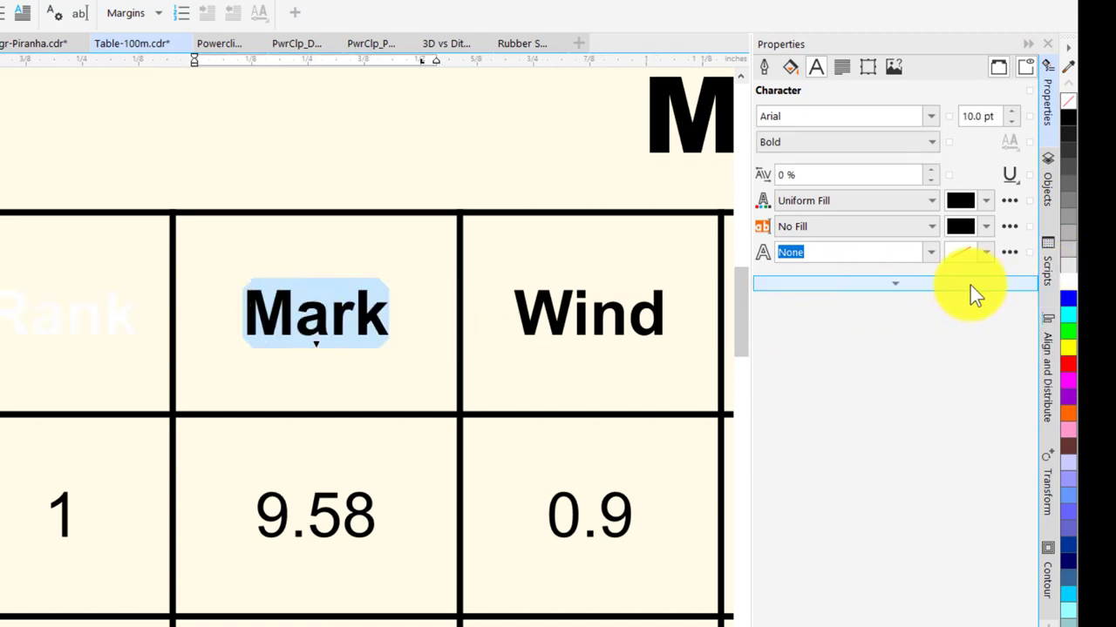
pyautogui.click(1068, 284)
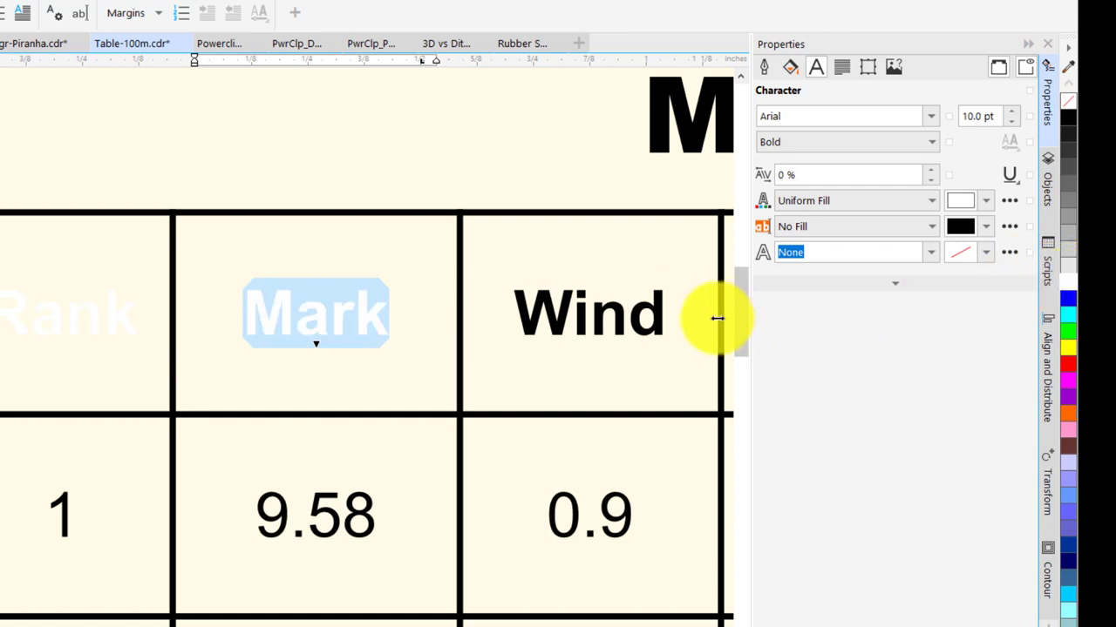
# Step: Recolour the Wind and Competitor header text white, dismissing the update notification
pyautogui.click(663, 321)
pyautogui.doubleClick(645, 315)
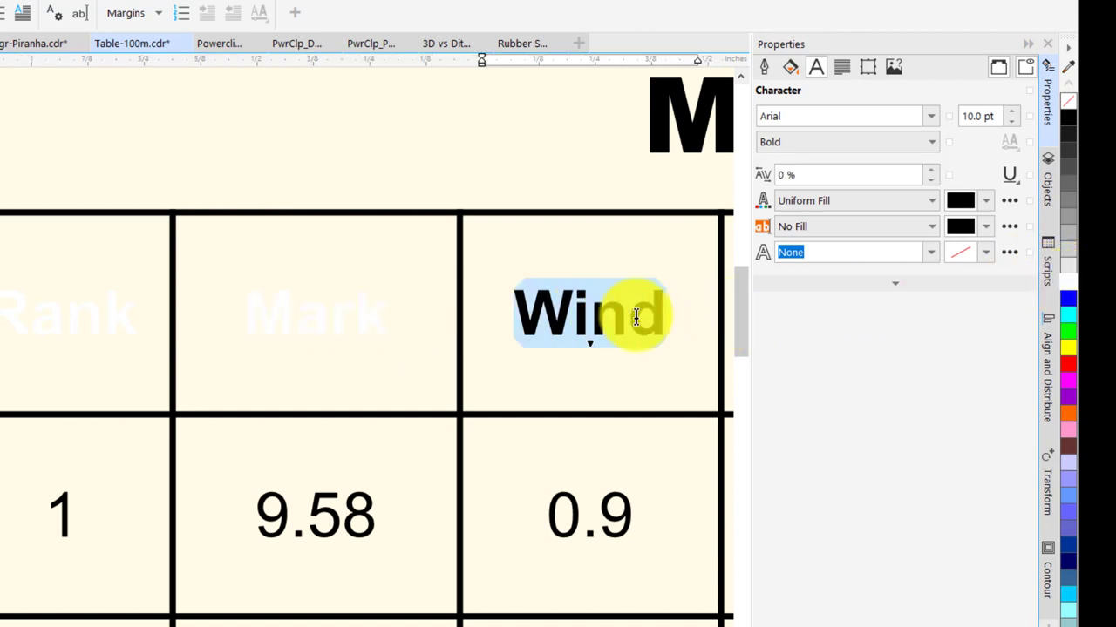
pyautogui.click(1068, 287)
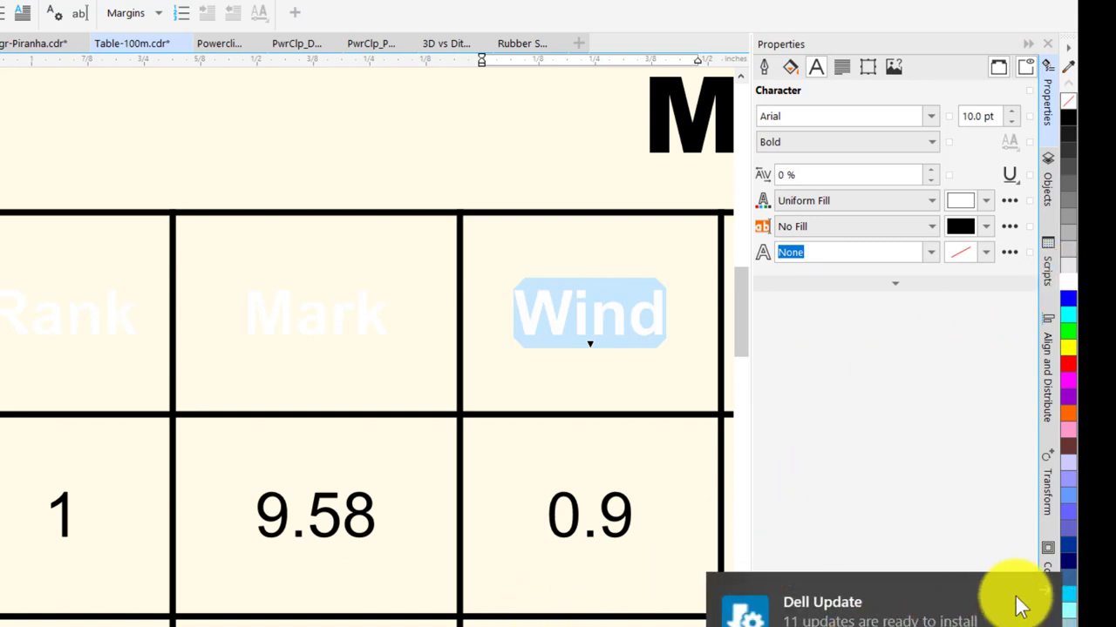
pyautogui.click(1051, 605)
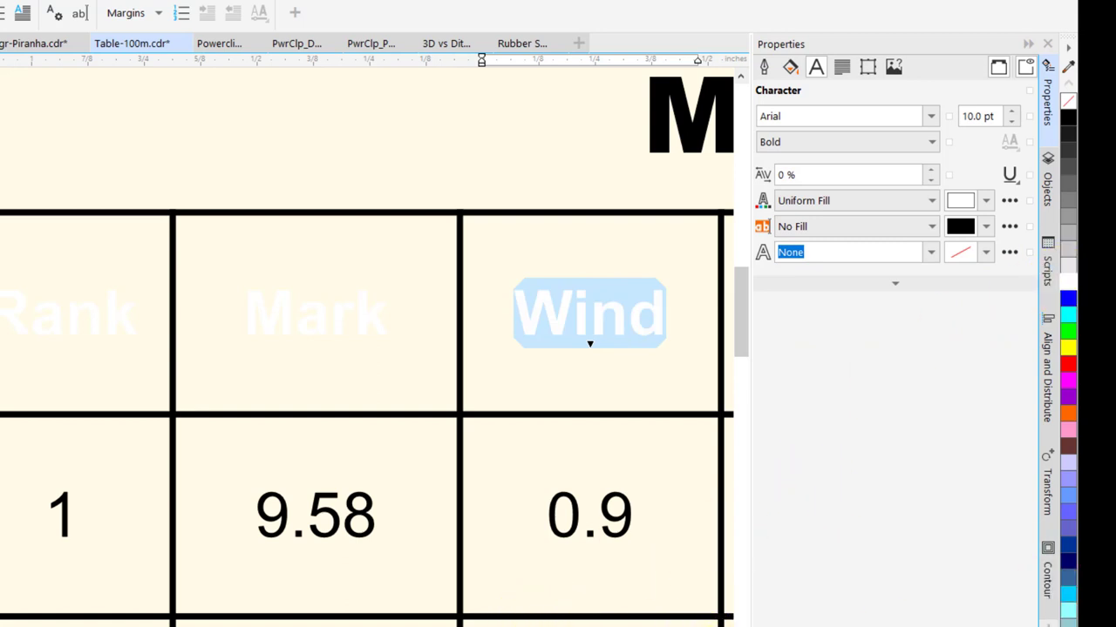
pyautogui.hscroll(10, 366, 349)
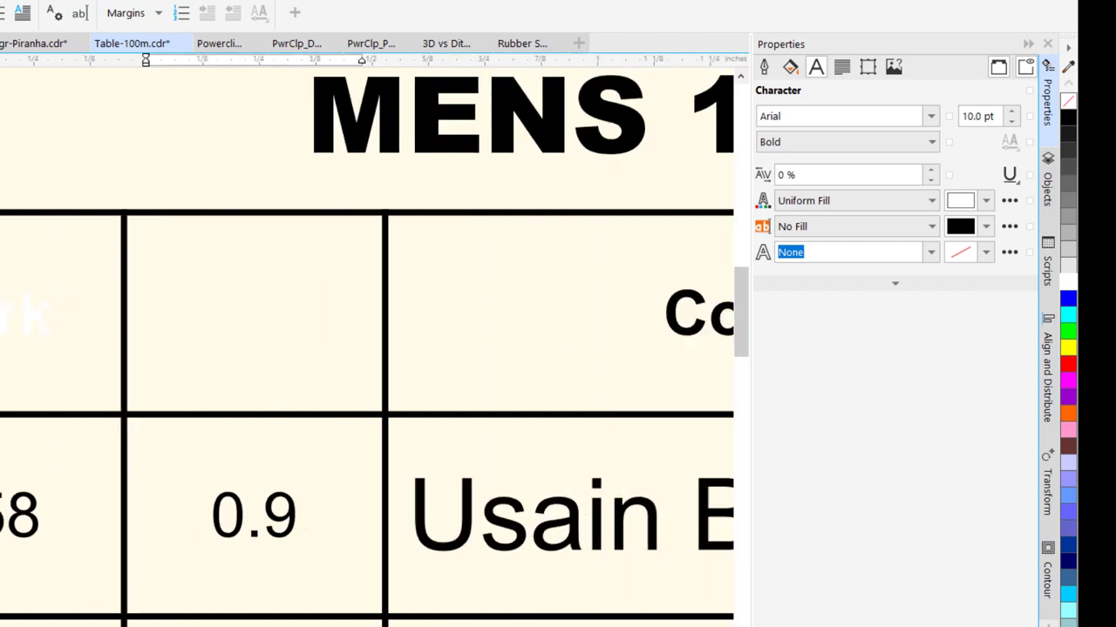
pyautogui.hscroll(5, 553, 528)
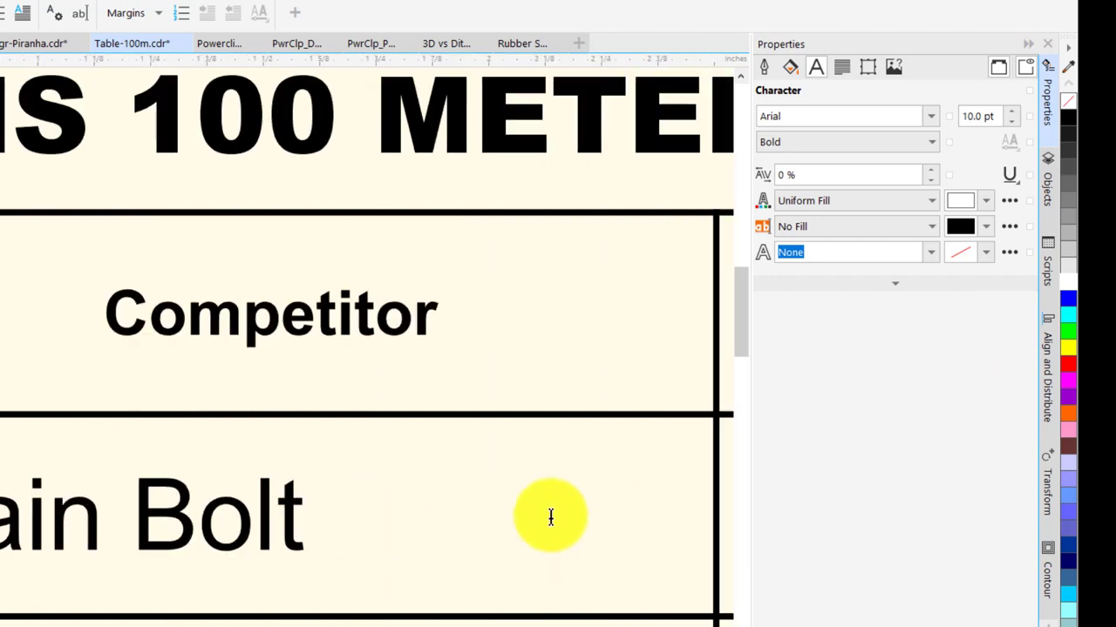
pyautogui.click(429, 317)
pyautogui.doubleClick(262, 319)
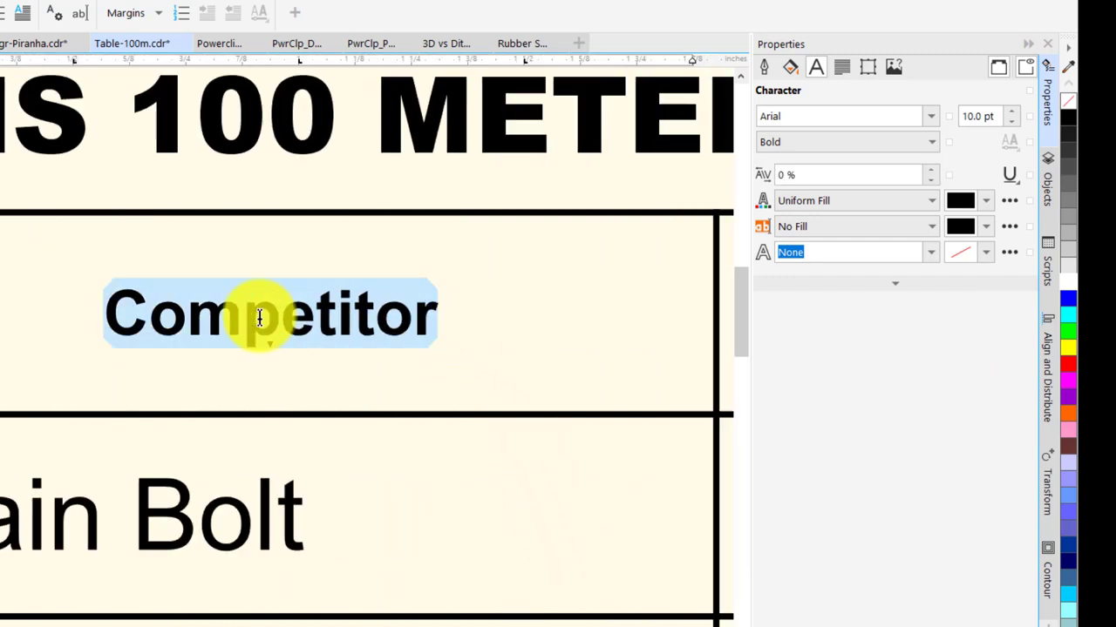
pyautogui.click(1069, 281)
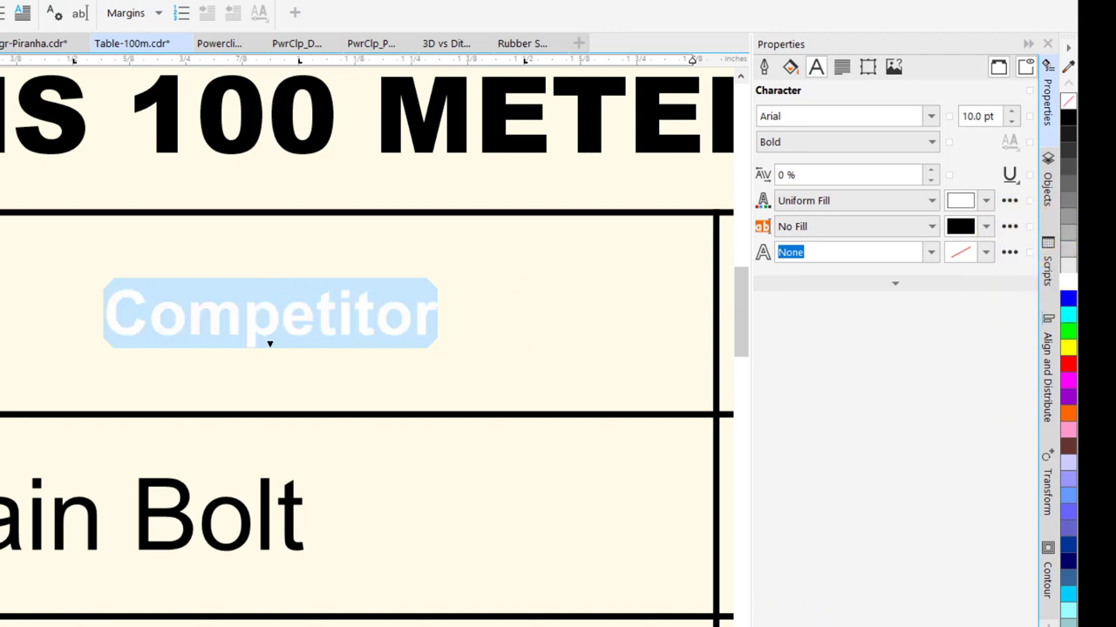
# Step: Recolour the Nat and Date header text white to finish the header row's lettering
pyautogui.hscroll(10, 394, 433)
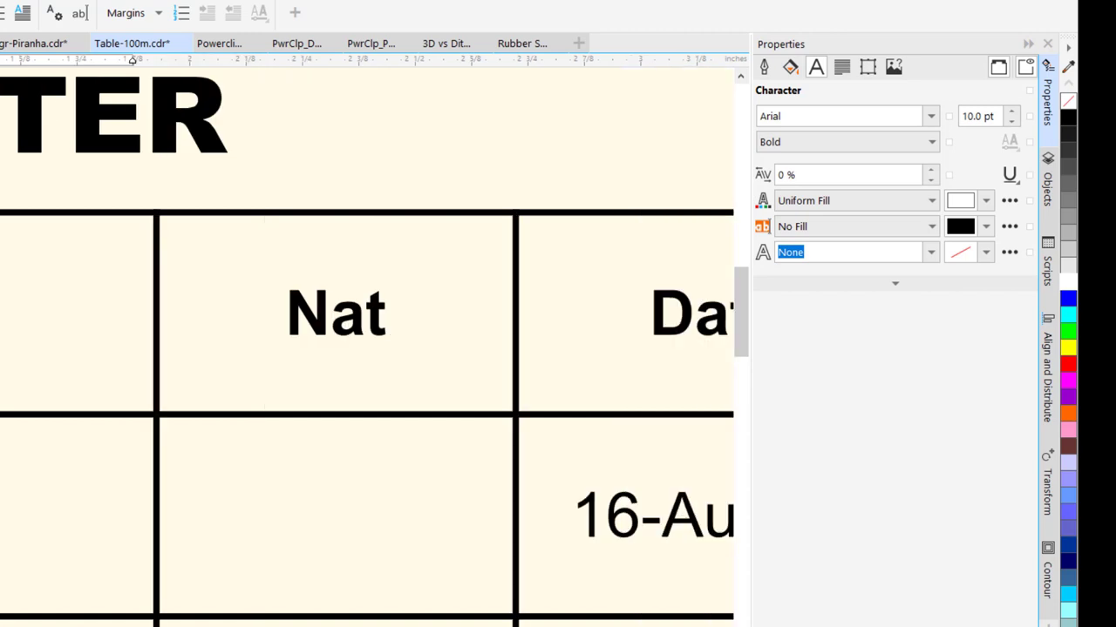
pyautogui.click(269, 319)
pyautogui.moveTo(271, 316); pyautogui.dragTo(171, 317)
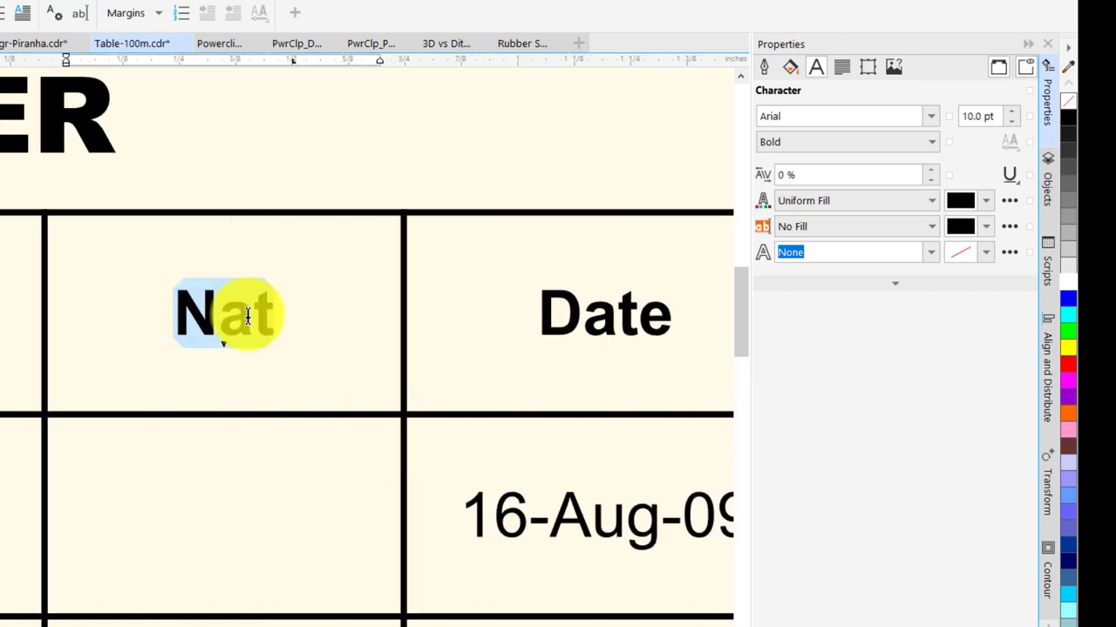
pyautogui.click(1070, 280)
pyautogui.hscroll(5, 597, 560)
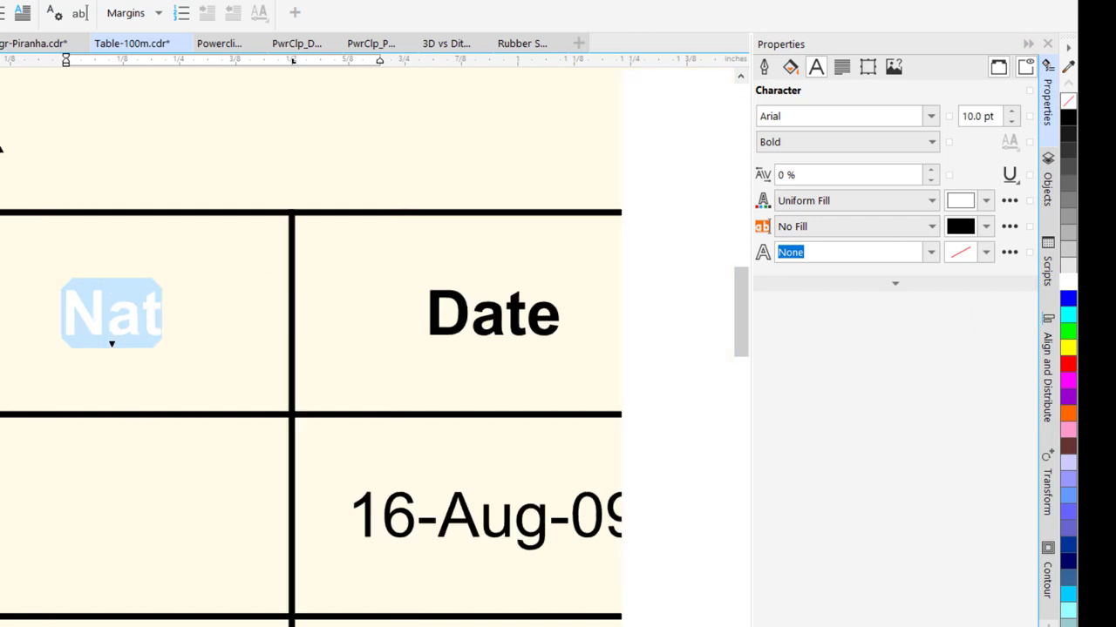
pyautogui.moveTo(454, 327); pyautogui.dragTo(329, 319)
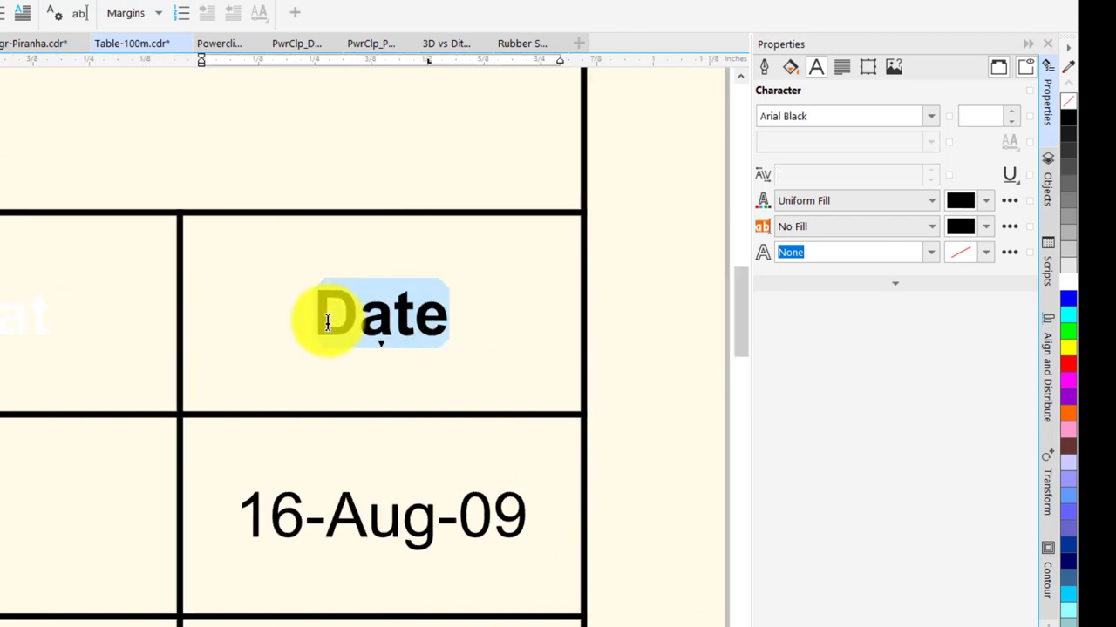
pyautogui.click(1072, 288)
pyautogui.scroll(-3, 451, 418)
pyautogui.scroll(2, 453, 421)
pyautogui.scroll(-2, 451, 419)
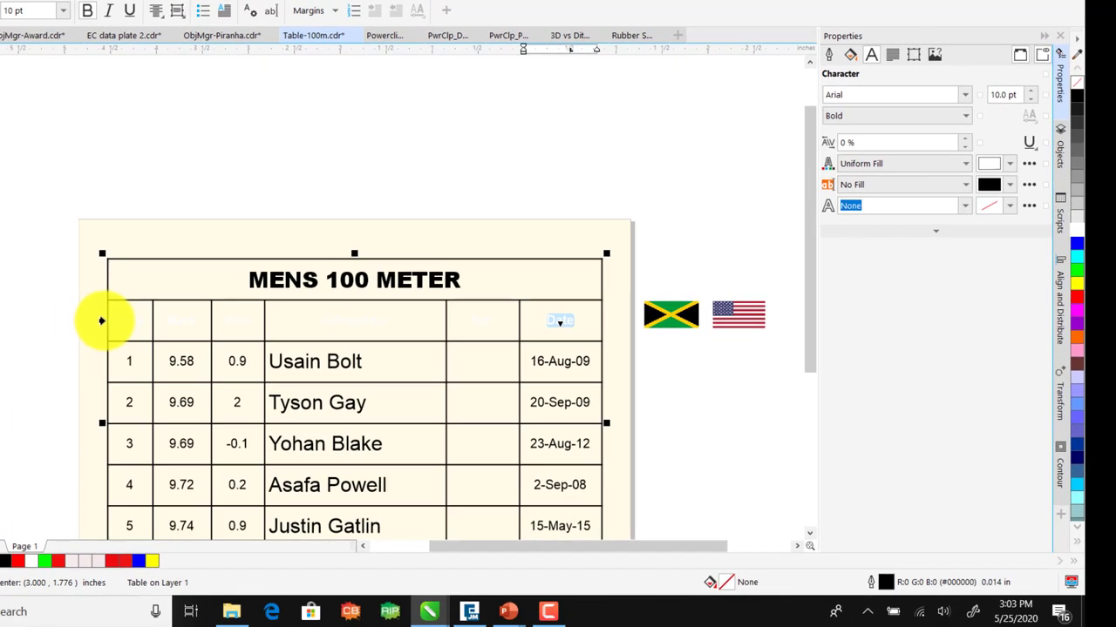
# Step: Select the whole header row, fill its cells with dark blue (#003399), and deselect the table
pyautogui.click(103, 320)
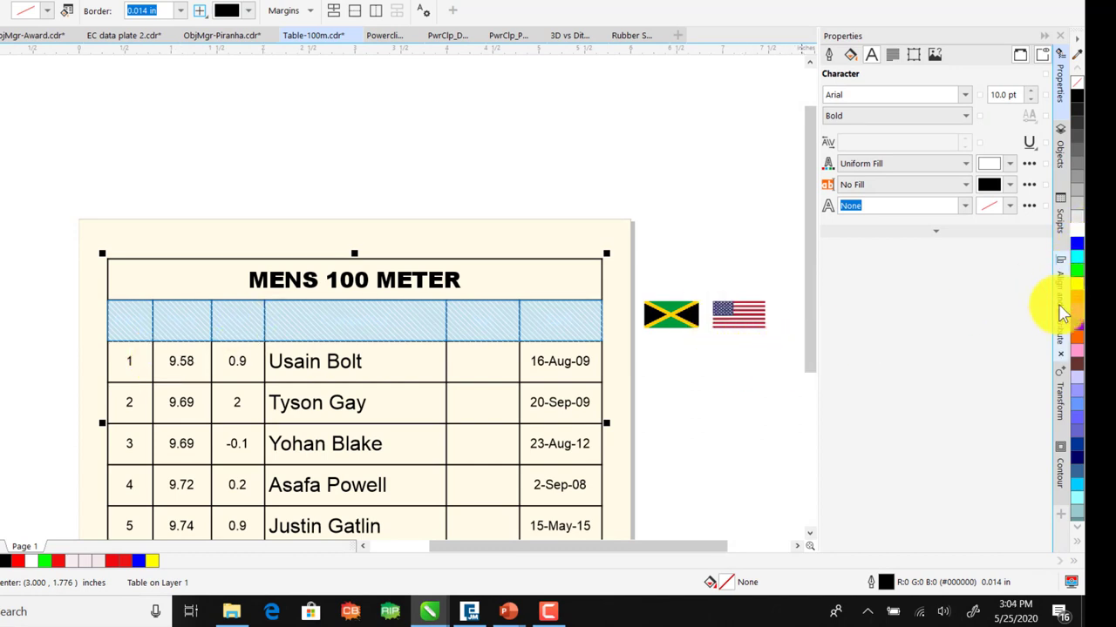
pyautogui.click(1079, 450)
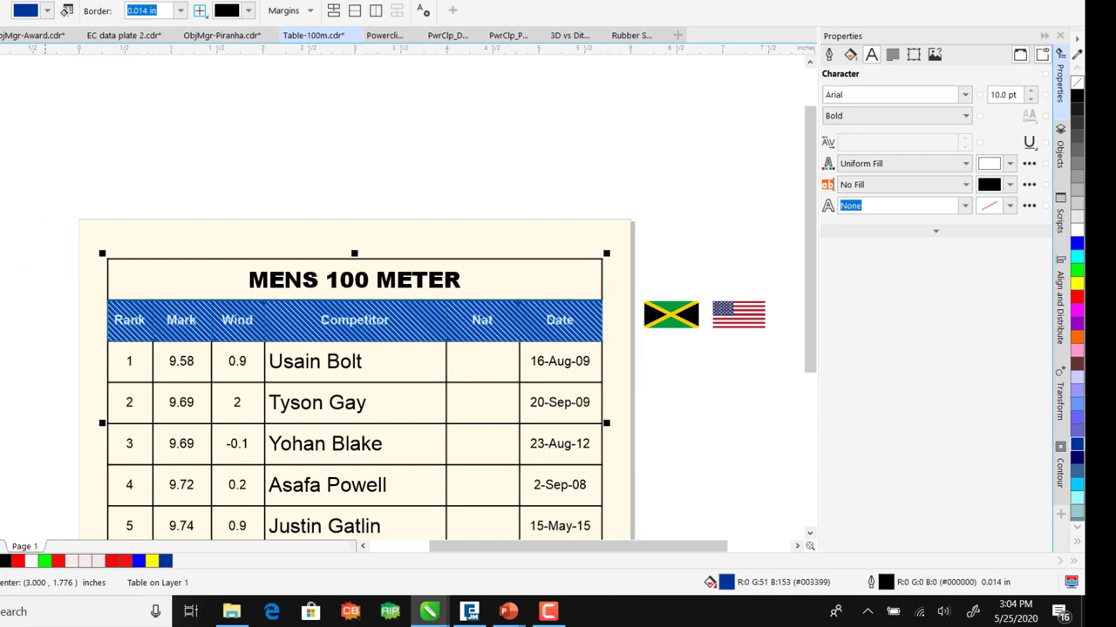
pyautogui.press('Escape')
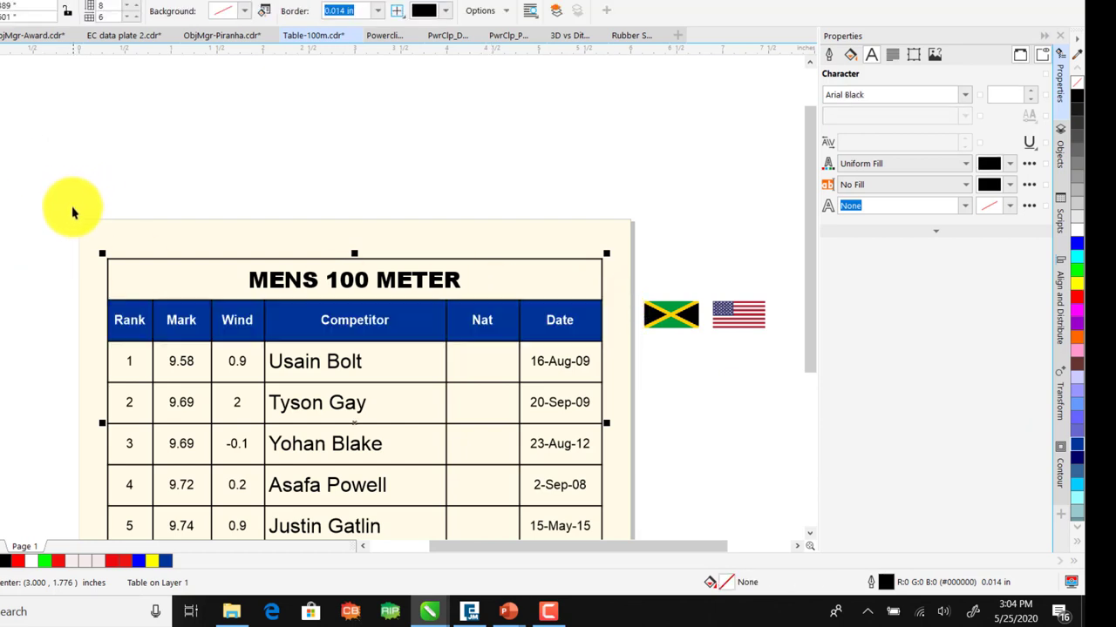
pyautogui.click(75, 206)
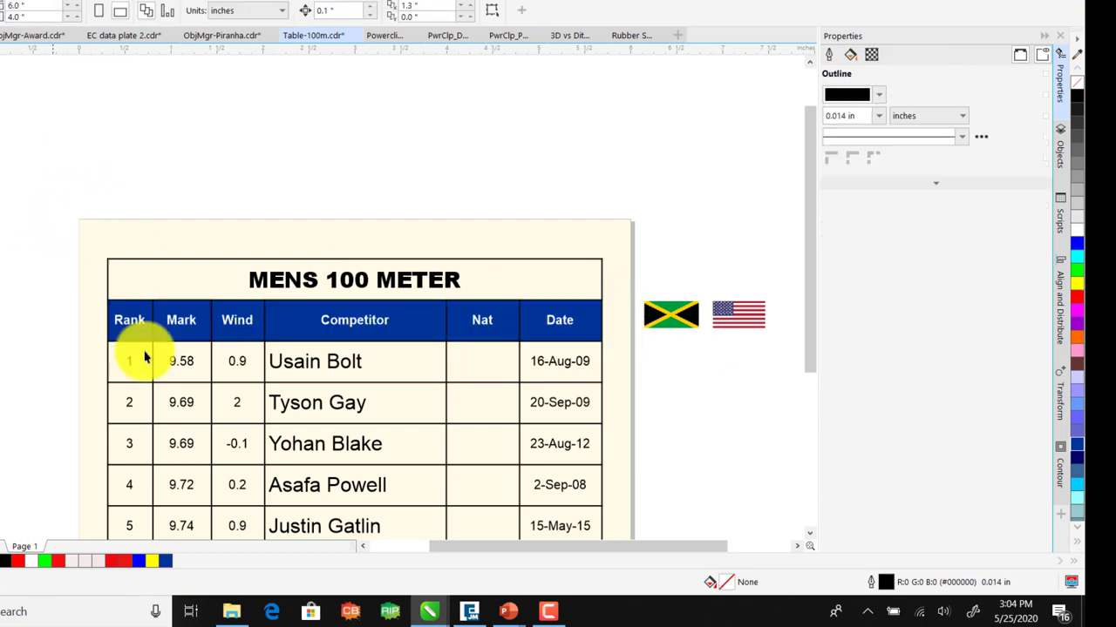
# Step: Select the whole table and set its outside border width to 0.1 in
pyautogui.click(174, 262)
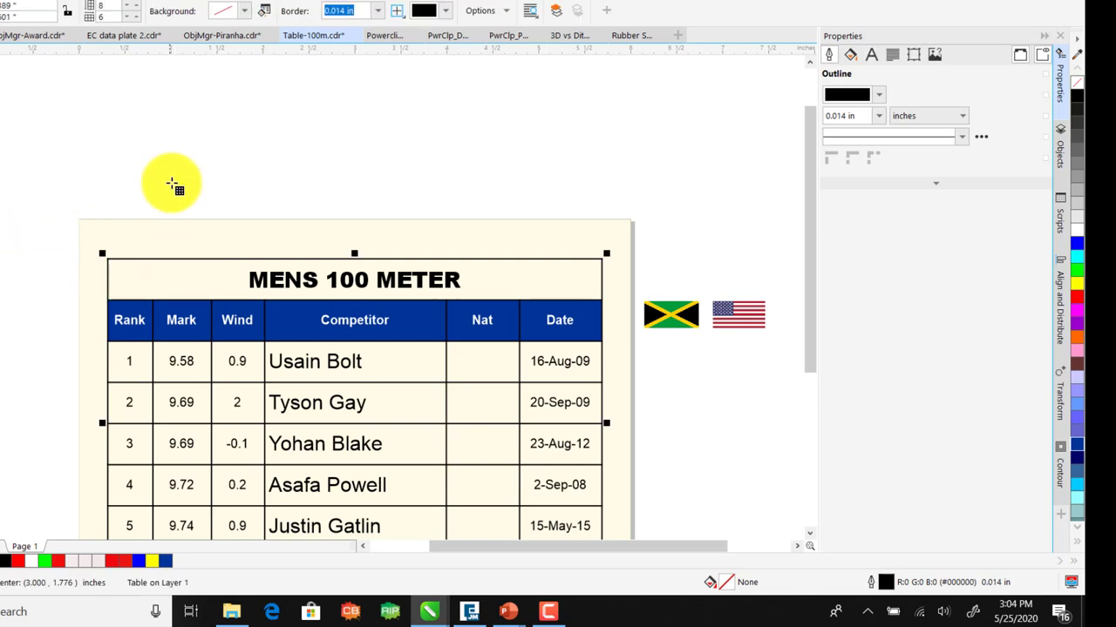
pyautogui.click(398, 12)
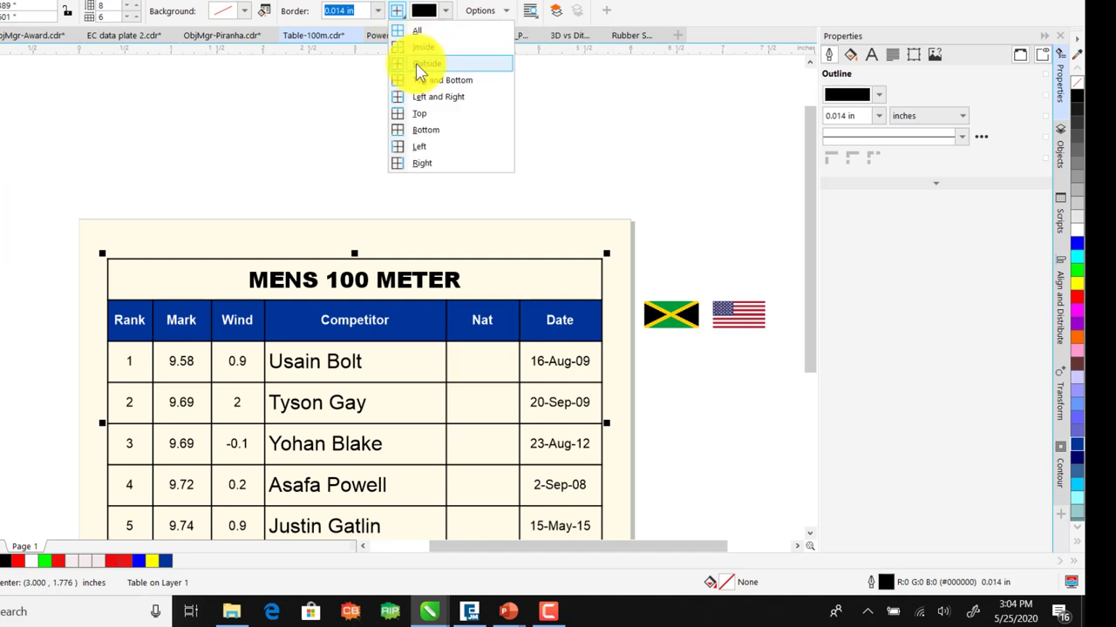
pyautogui.click(415, 64)
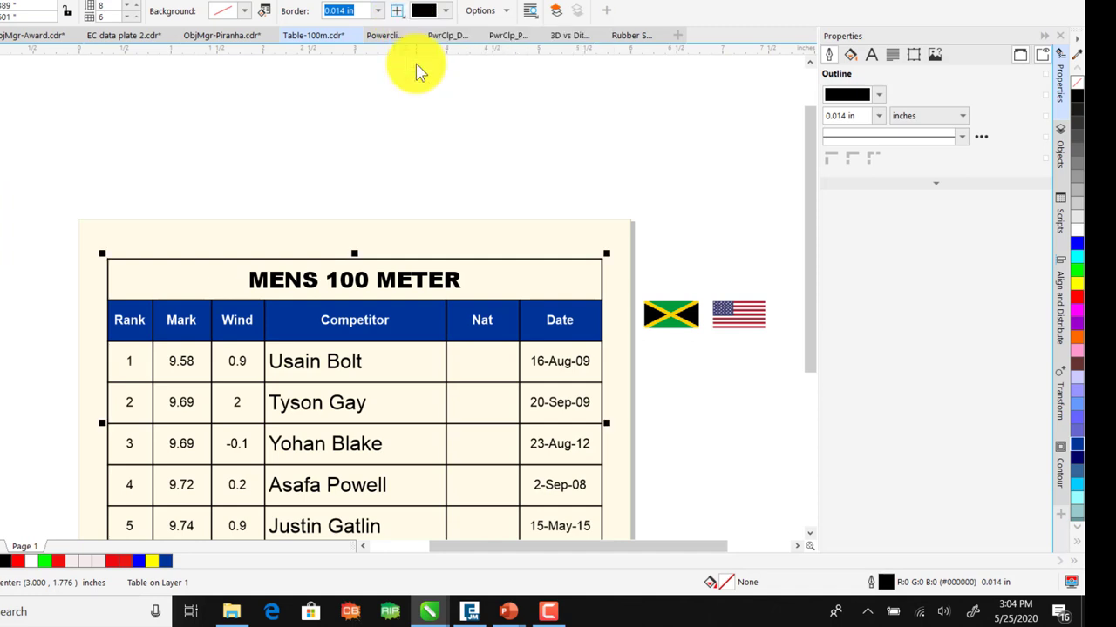
pyautogui.click(378, 12)
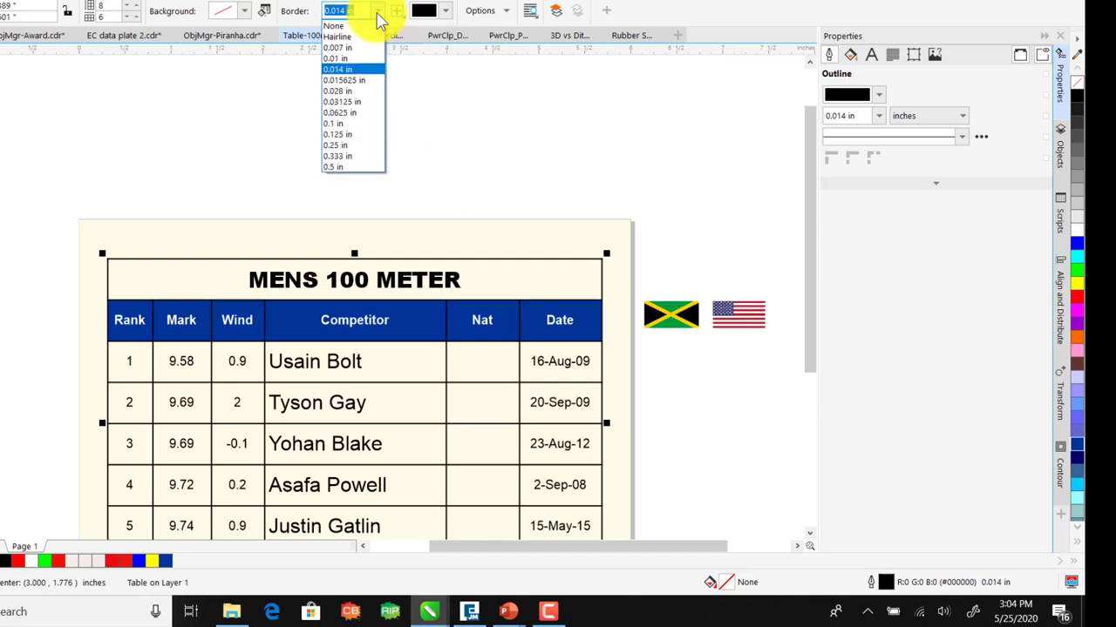
pyautogui.click(354, 129)
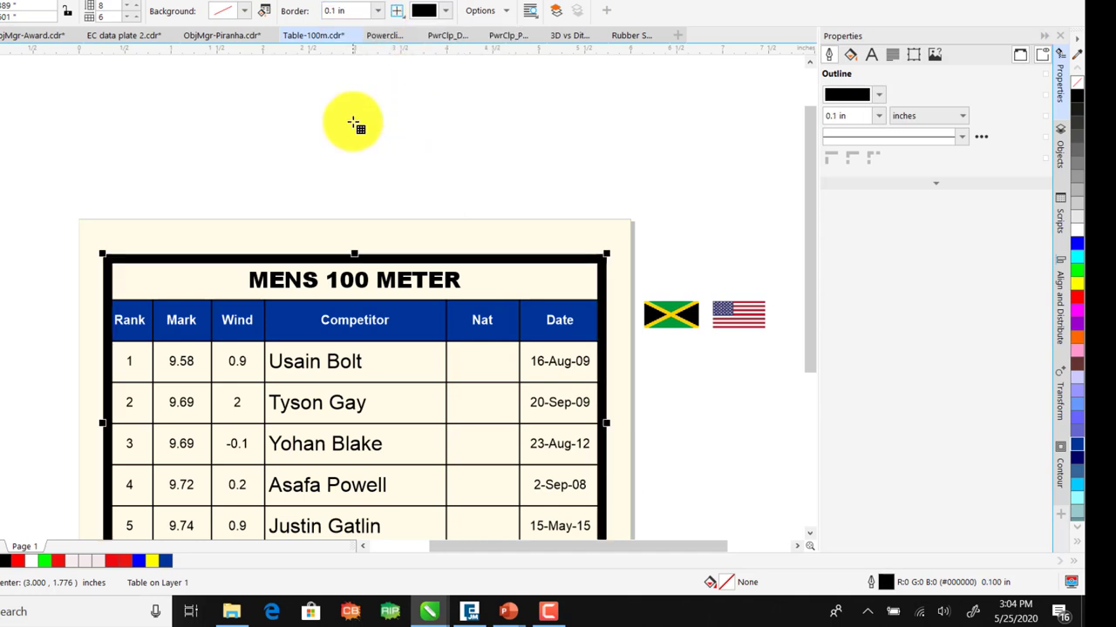
# Step: Set the table's inside border width to 0.028 in
pyautogui.click(397, 11)
pyautogui.click(408, 47)
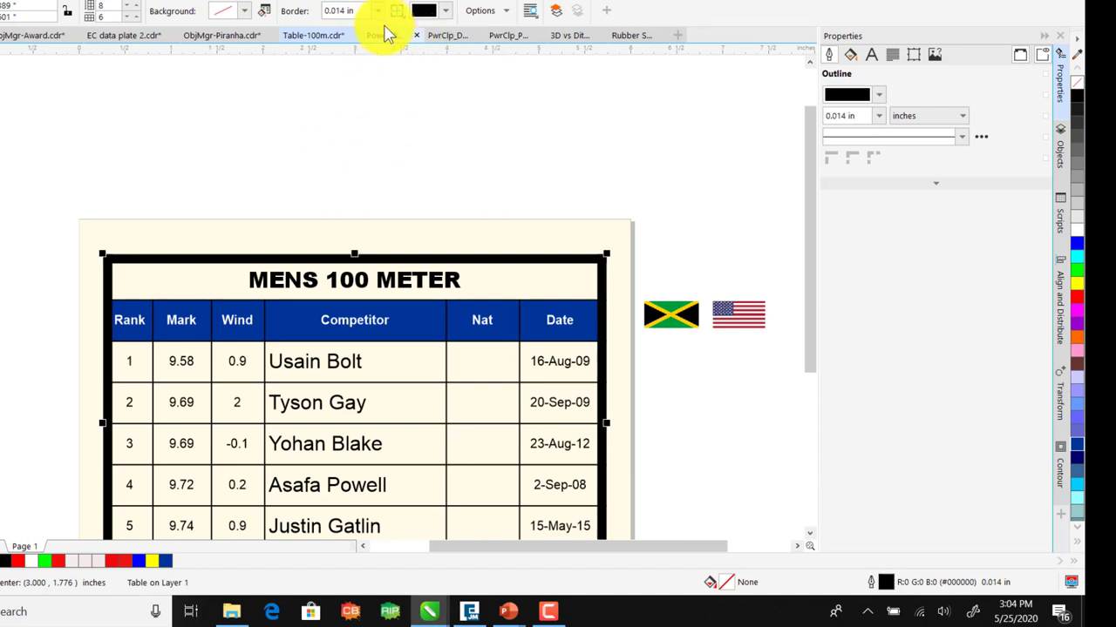
pyautogui.click(377, 13)
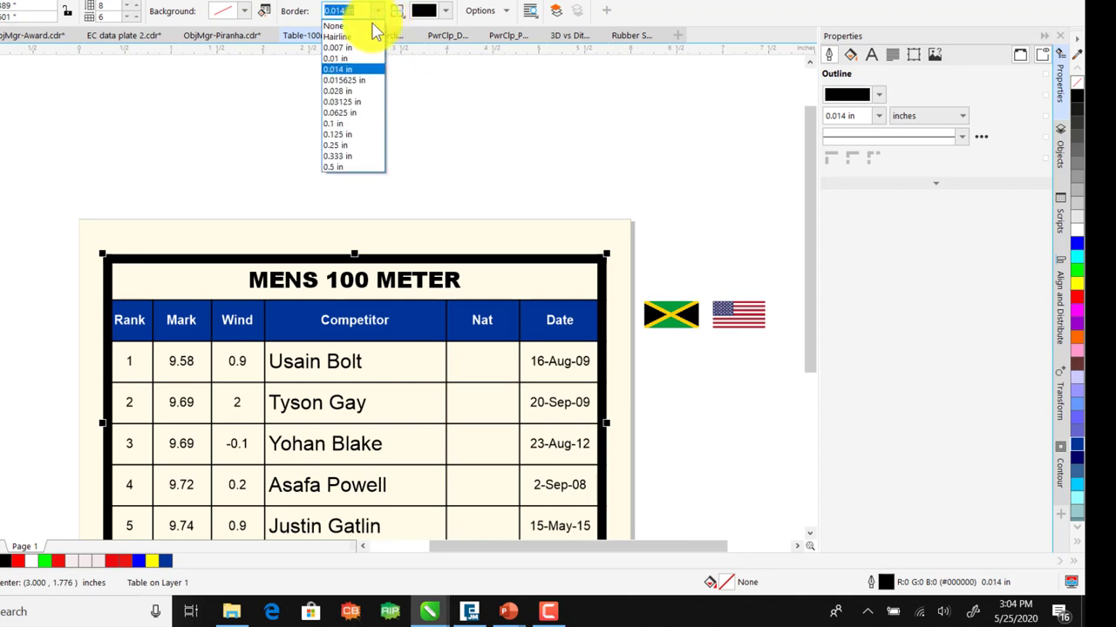
pyautogui.click(352, 91)
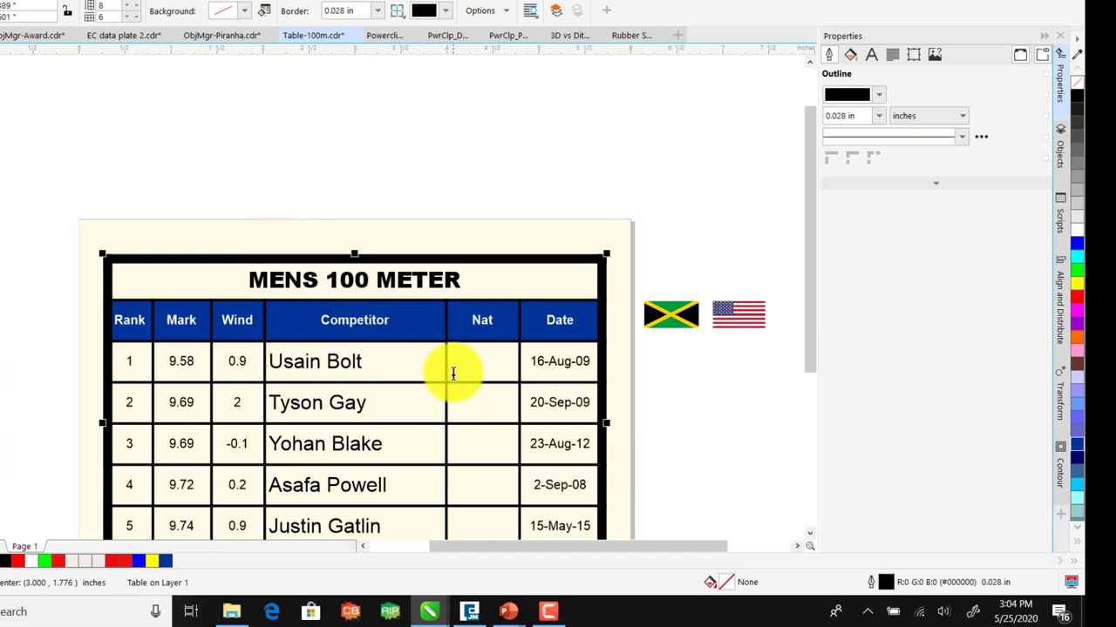
# Step: Center the table on the page and deselect it
pyautogui.scroll(-3, 808, 529)
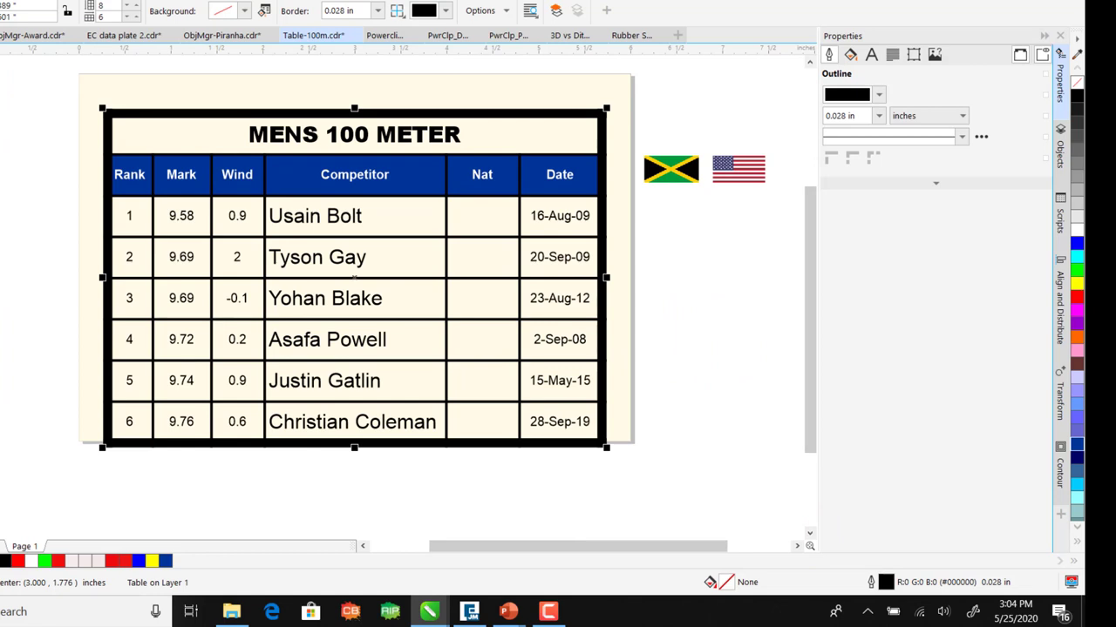
pyautogui.hotkey('ctrl', 'z')
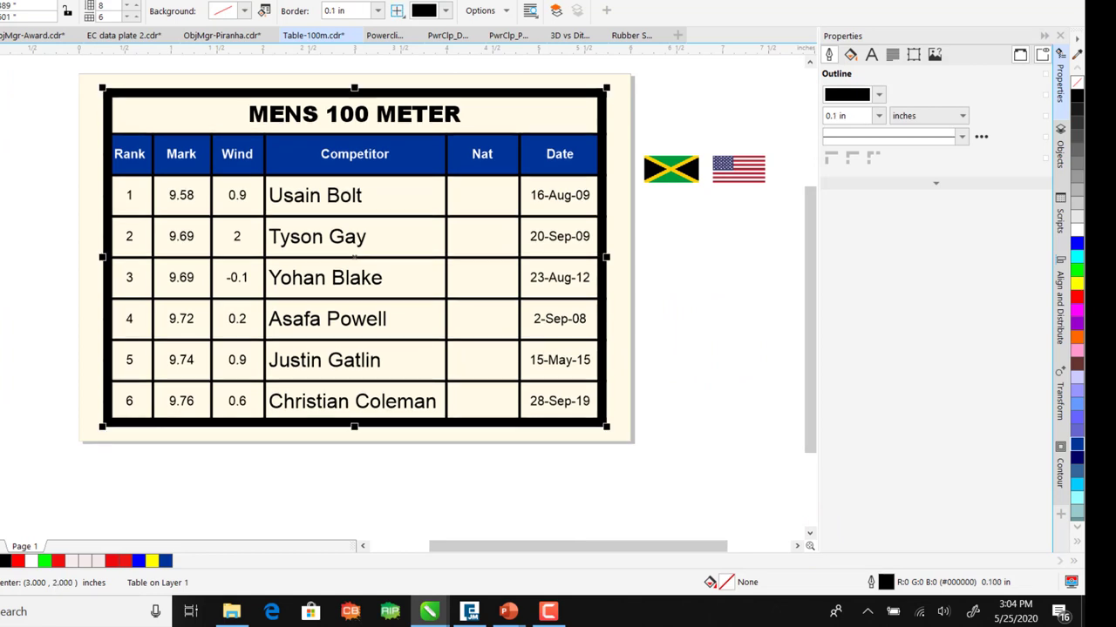
pyautogui.press('Escape')
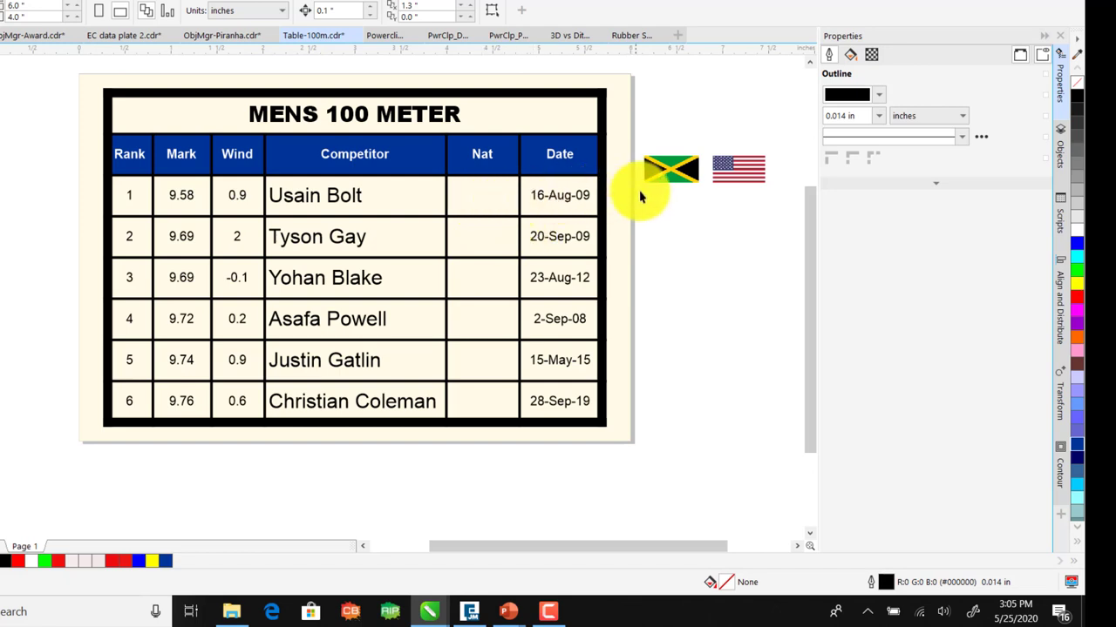
# Step: Copy the Jamaican flag beside the page and paste it into the Nat cell of the rank 1 row
pyautogui.click(670, 181)
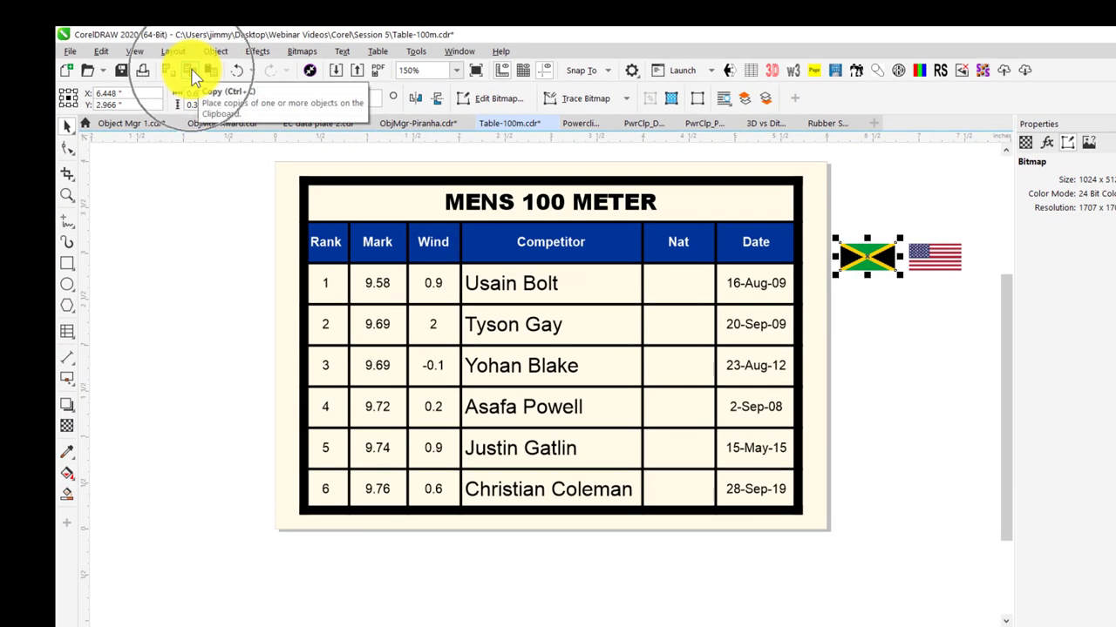
pyautogui.click(194, 76)
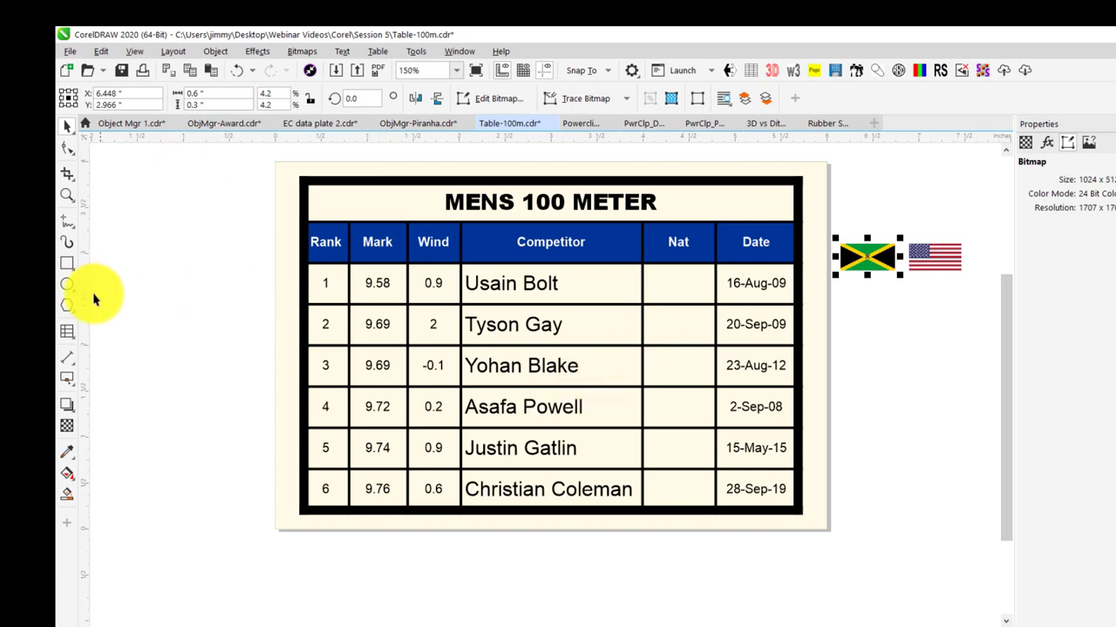
pyautogui.click(68, 333)
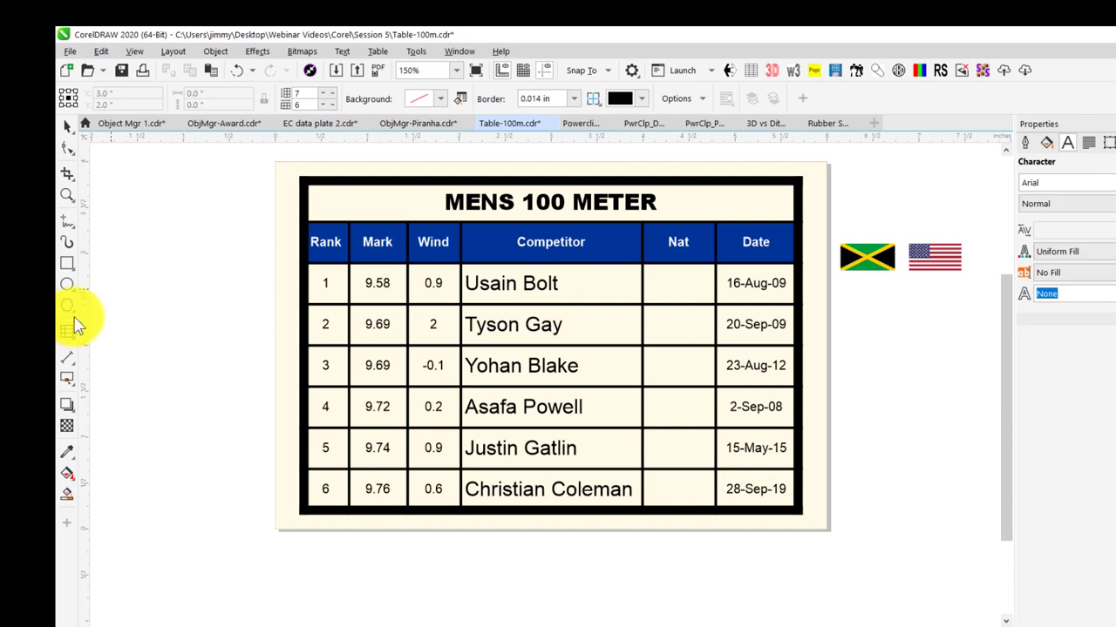
pyautogui.click(72, 340)
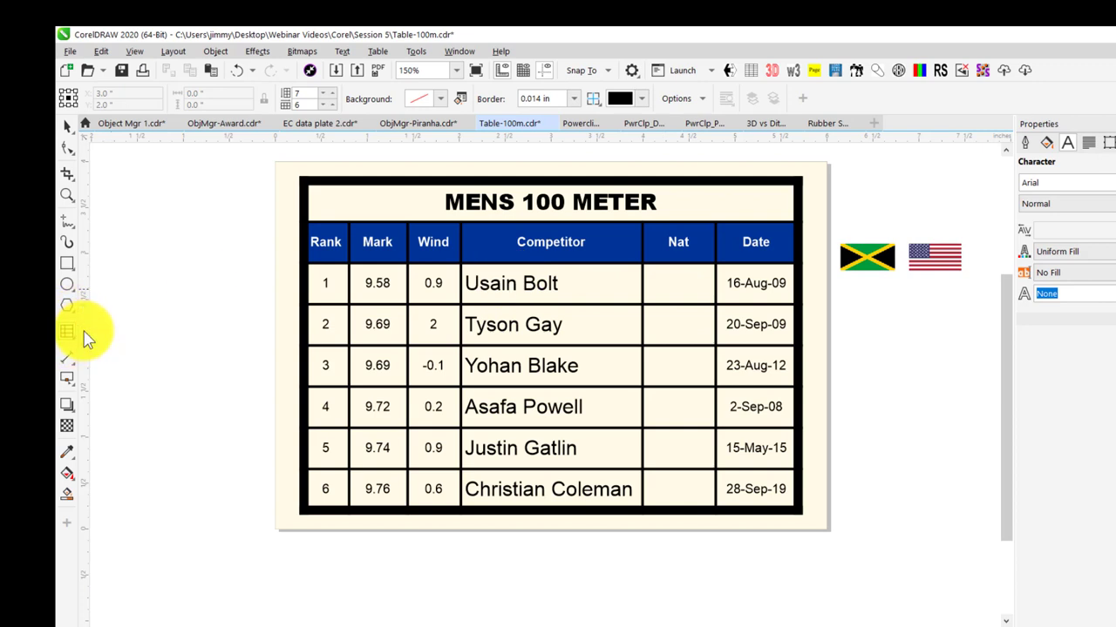
pyautogui.click(88, 333)
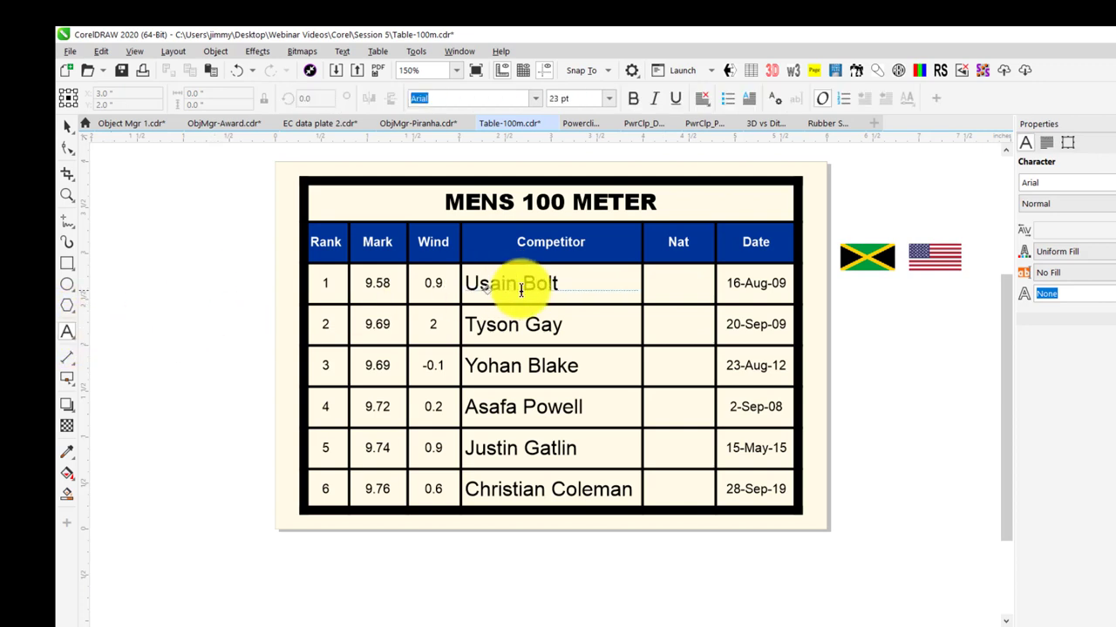
pyautogui.click(674, 285)
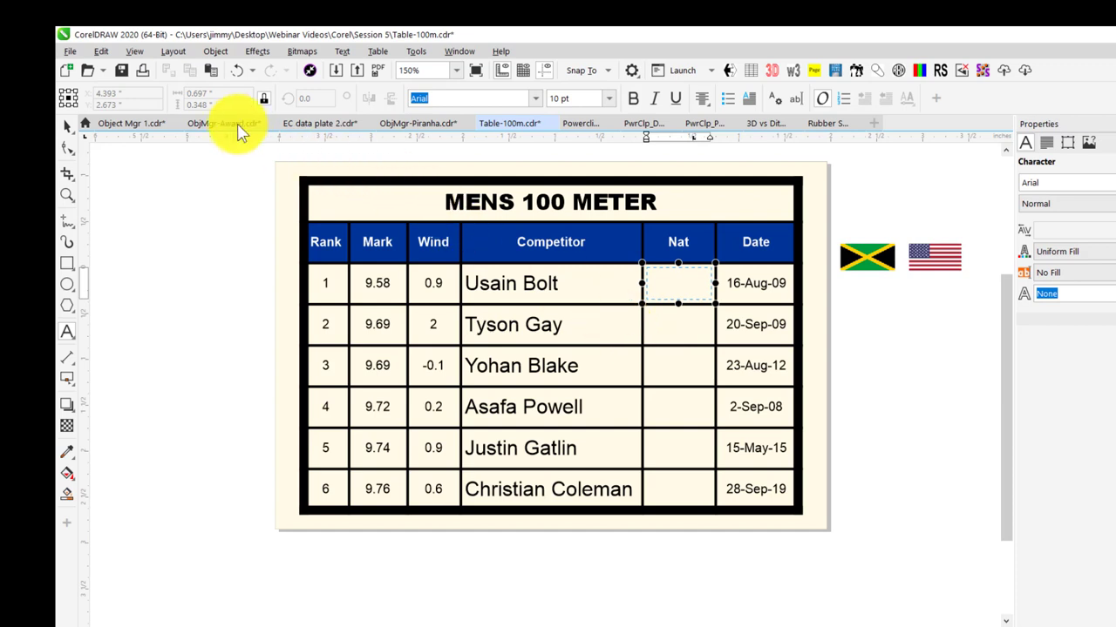
pyautogui.click(210, 72)
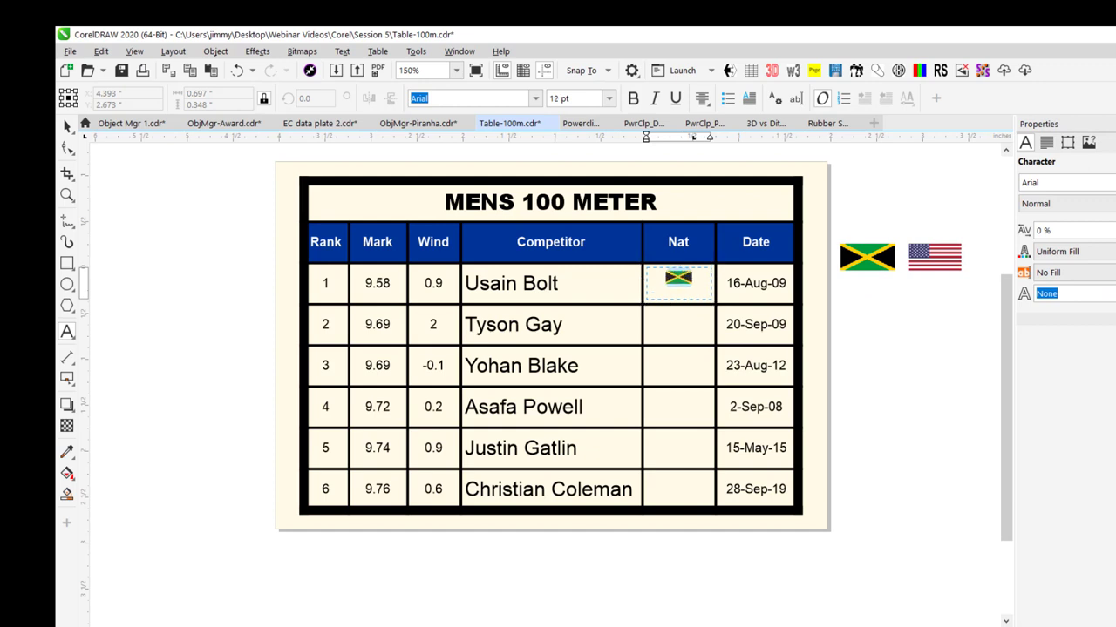
# Step: Enlarge the pasted flag in the rank 1 Nat cell to a text size of 21 pt
pyautogui.press('ctrl+KP_8')
pyautogui.press('ctrl+KP_8')
pyautogui.press('ctrl+KP_8')
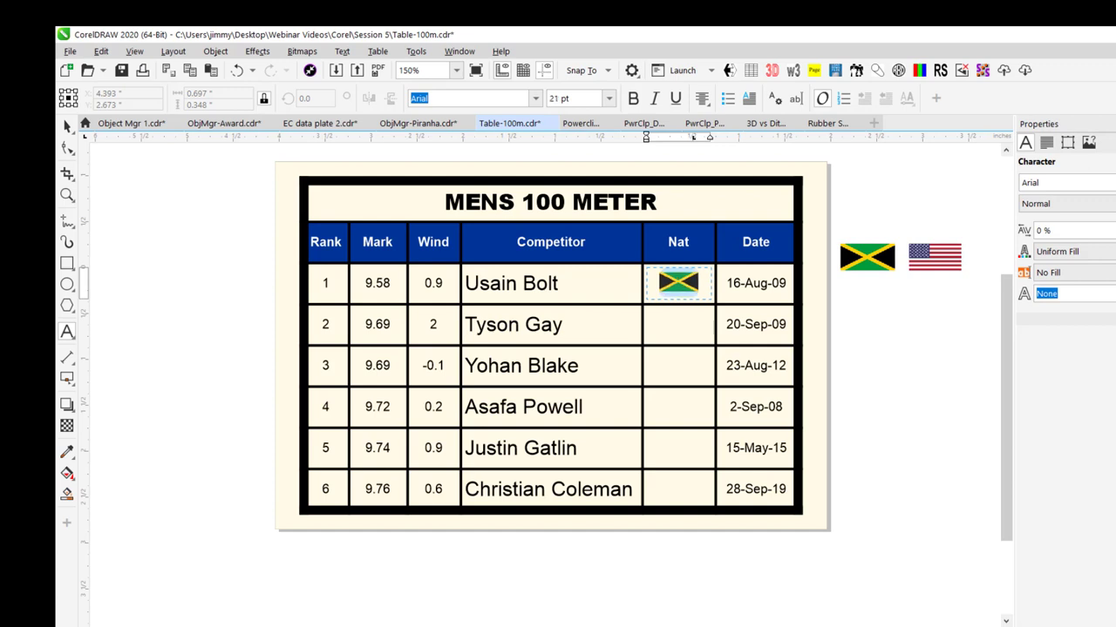
# Step: Copy the US flag beside the page into the Nat cell of the rank 2 row and enlarge it to 21 pt
pyautogui.click(693, 325)
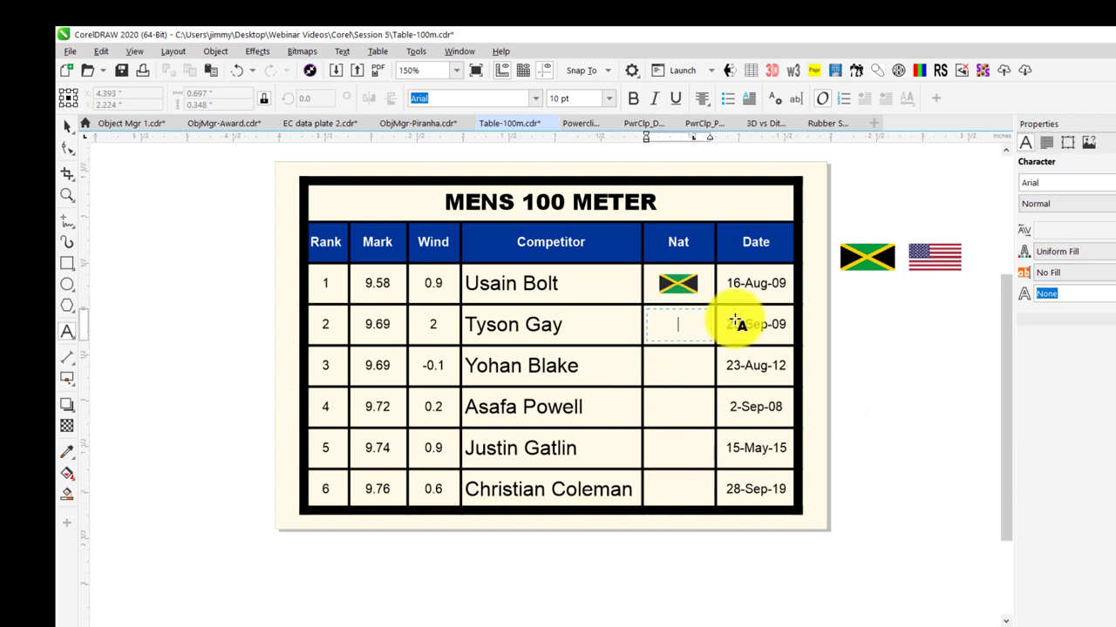
pyautogui.click(921, 255)
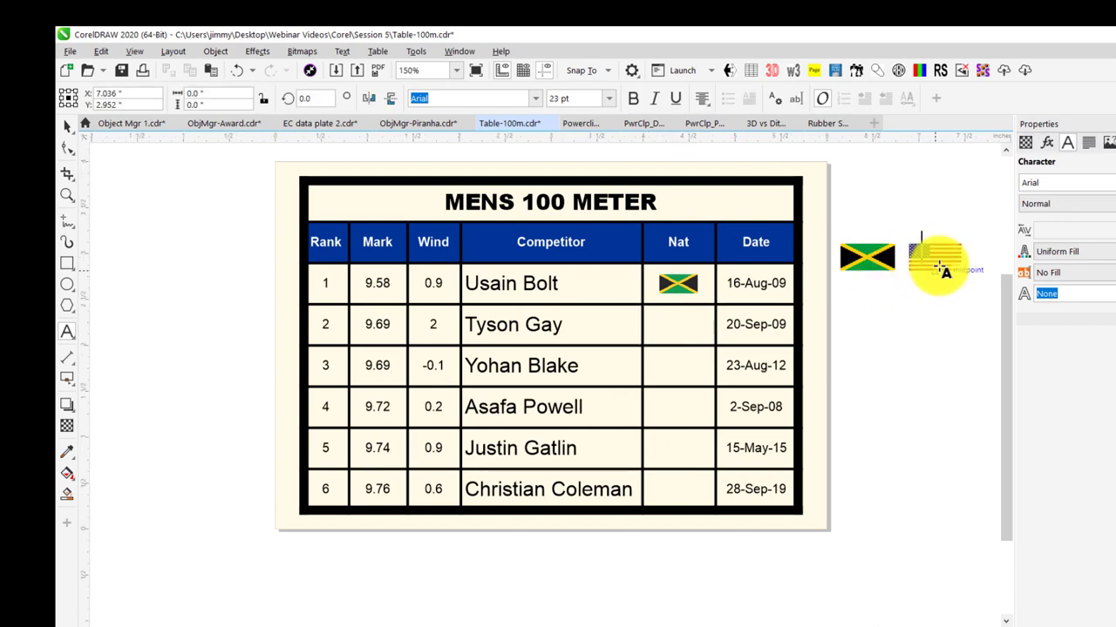
pyautogui.click(68, 128)
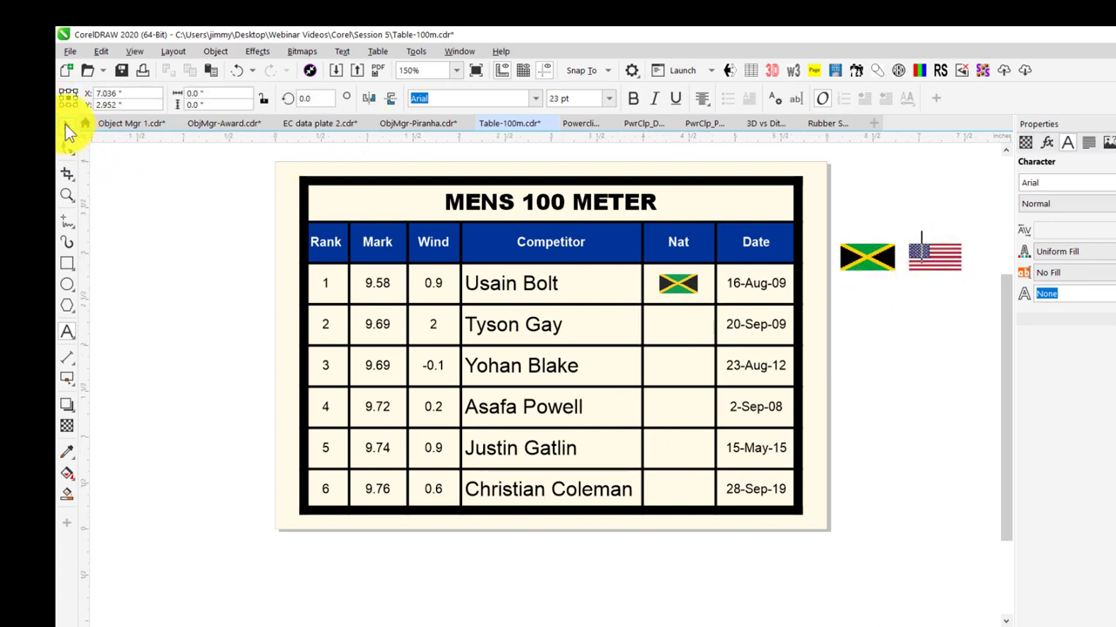
pyautogui.click(935, 265)
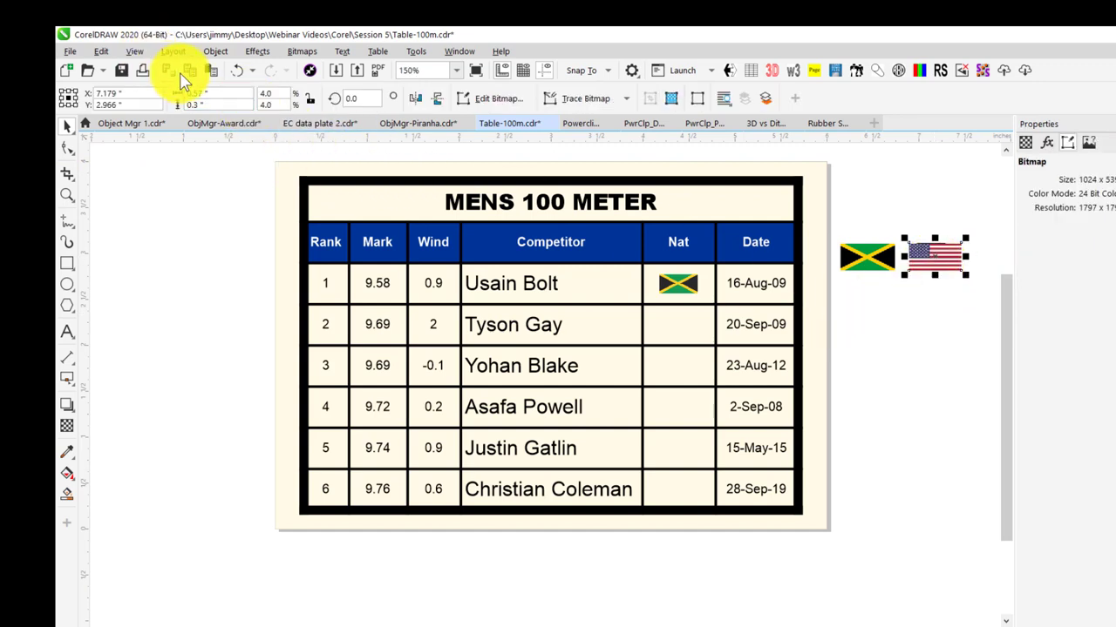
pyautogui.click(69, 333)
pyautogui.click(677, 325)
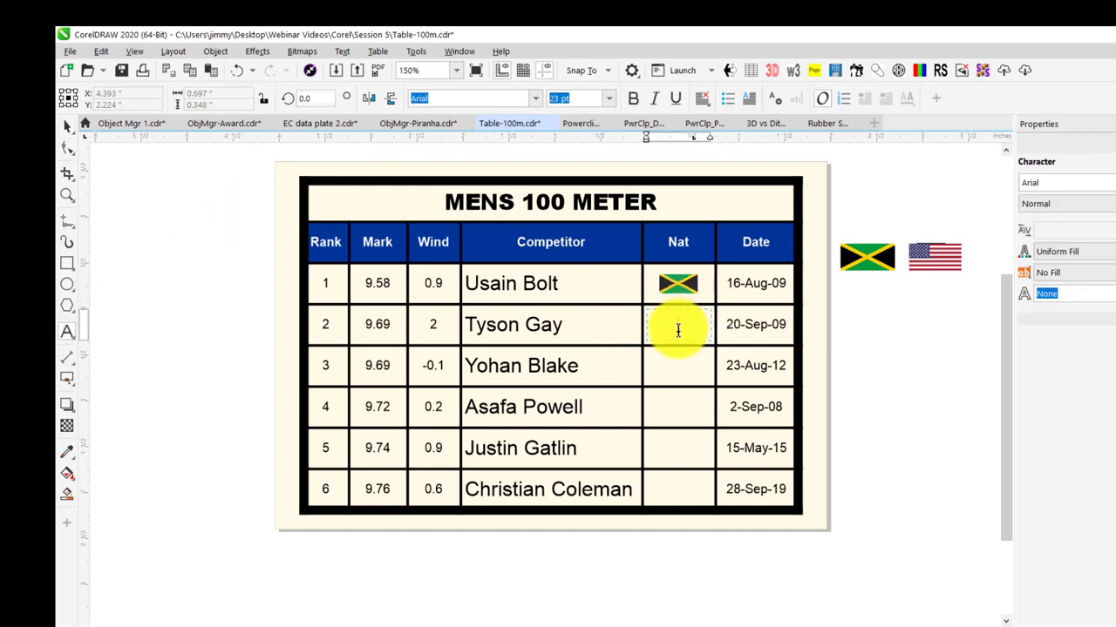
pyautogui.click(213, 71)
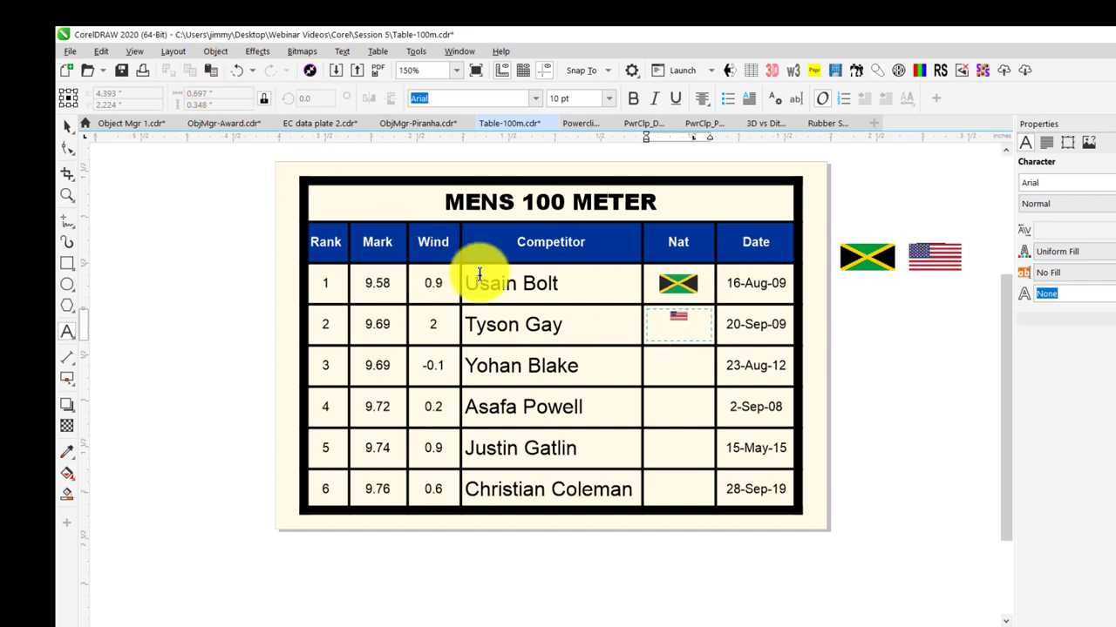
pyautogui.click(678, 317)
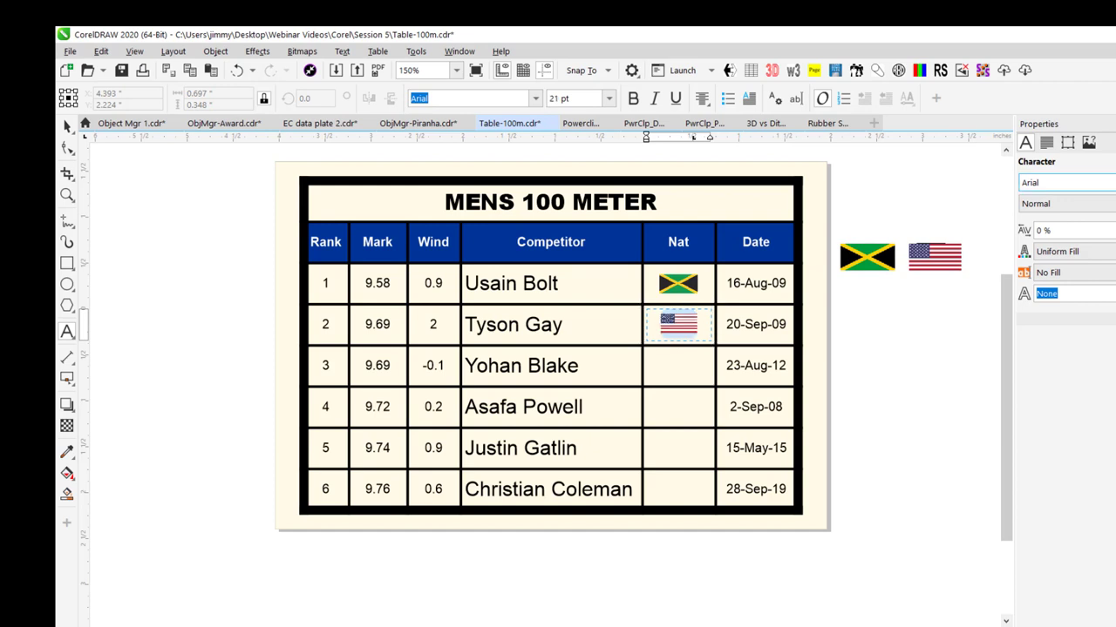
# Step: Copy the Jamaican flag from the rank 1 cell into the rank 3 Nat cell and set its size to 21 pt
pyautogui.click(701, 290)
pyautogui.click(645, 274)
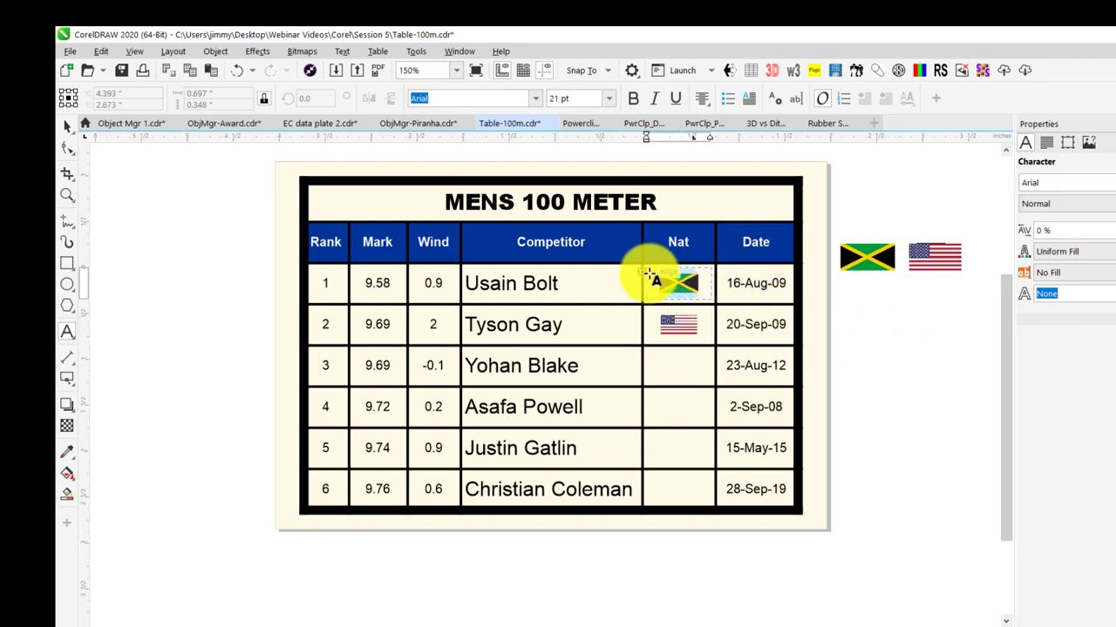
pyautogui.click(680, 366)
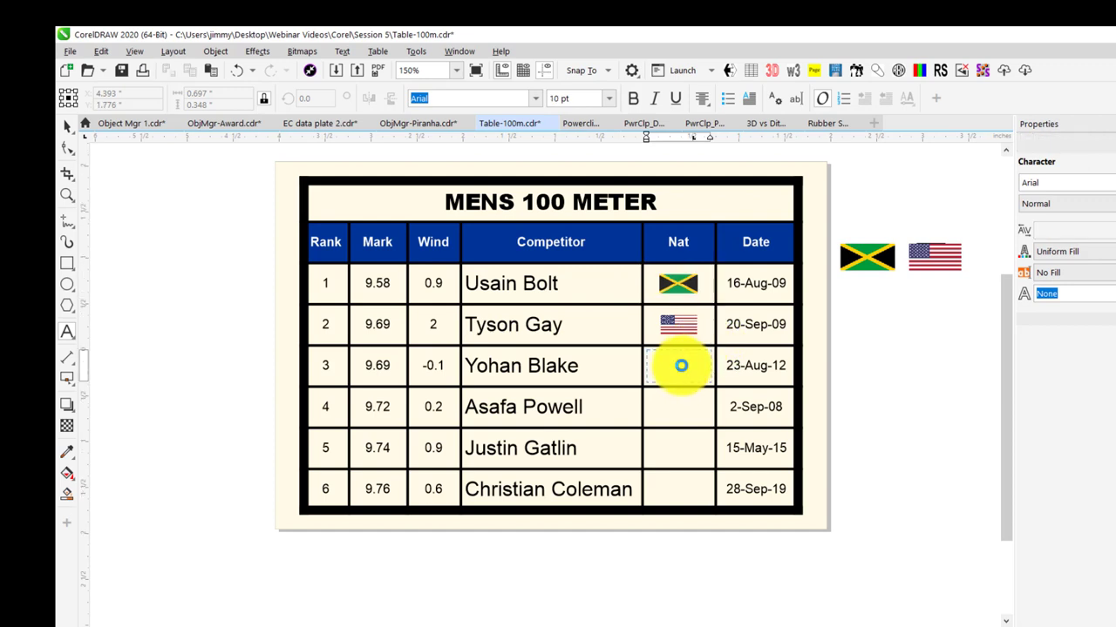
pyautogui.hotkey('ctrl', 'v')
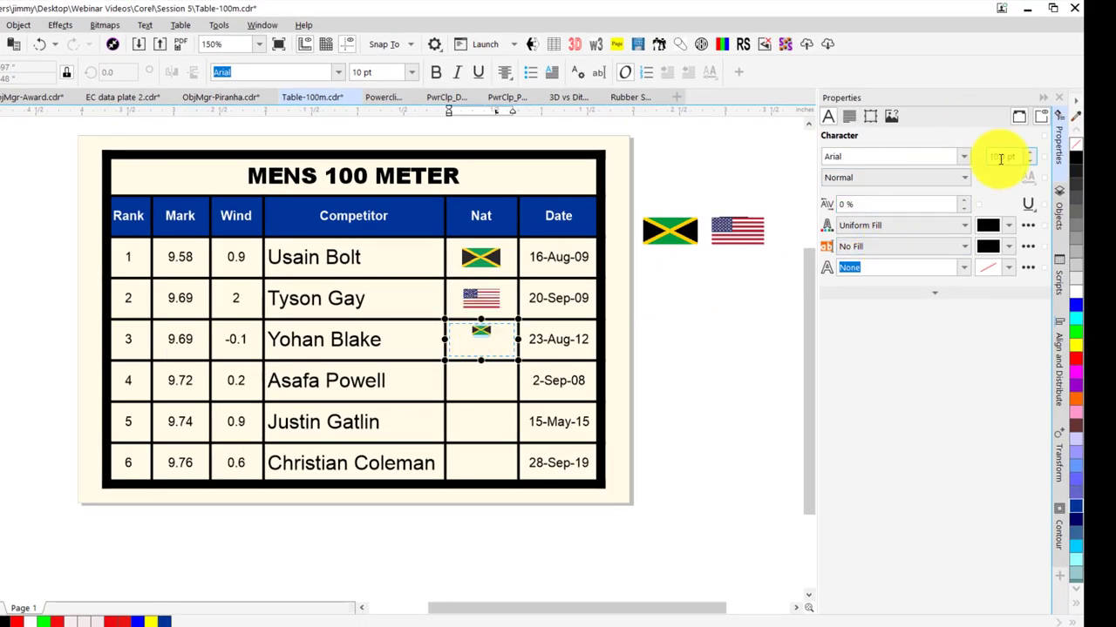
pyautogui.click(1008, 156)
pyautogui.write('21')
pyautogui.press('Return')
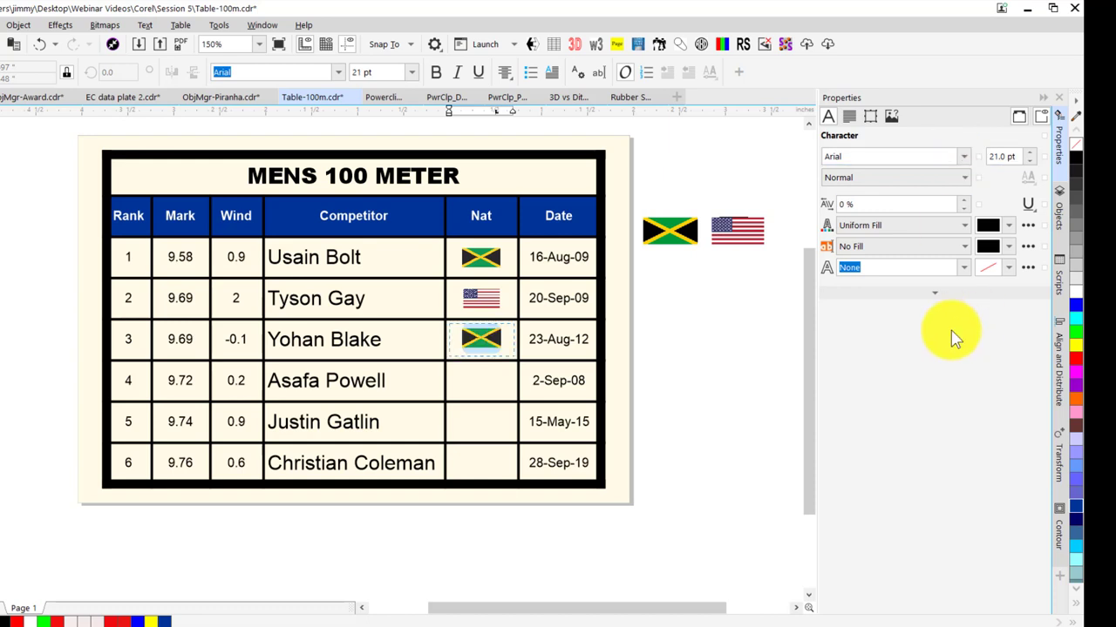
# Step: Paste the Jamaican flag into the rank 4 Nat cell and set its size to 21 pt
pyautogui.click(486, 381)
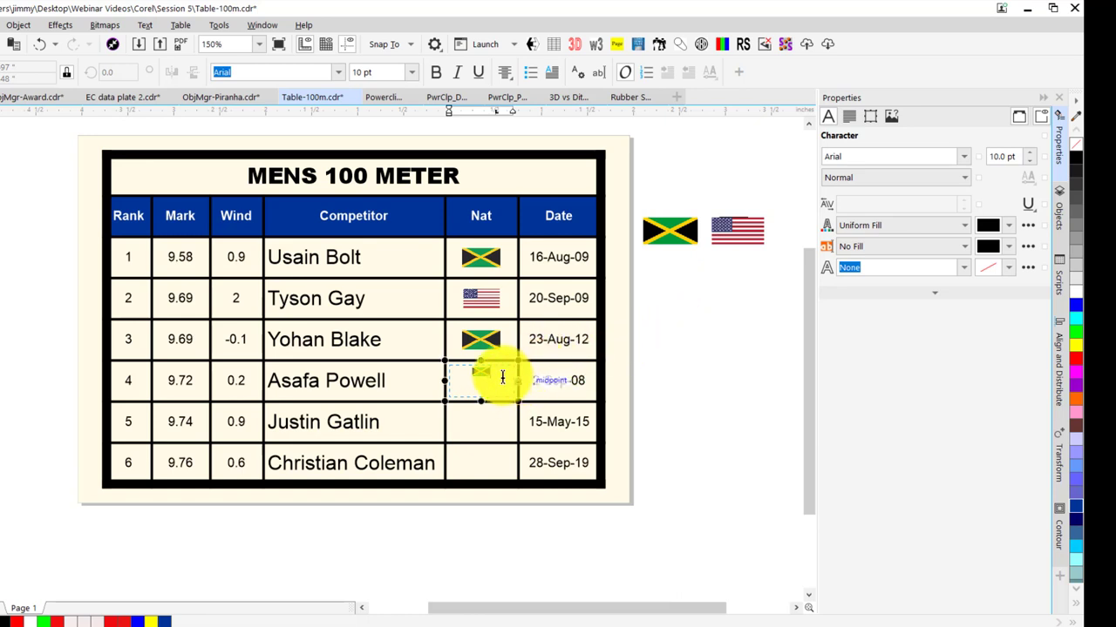
pyautogui.click(439, 361)
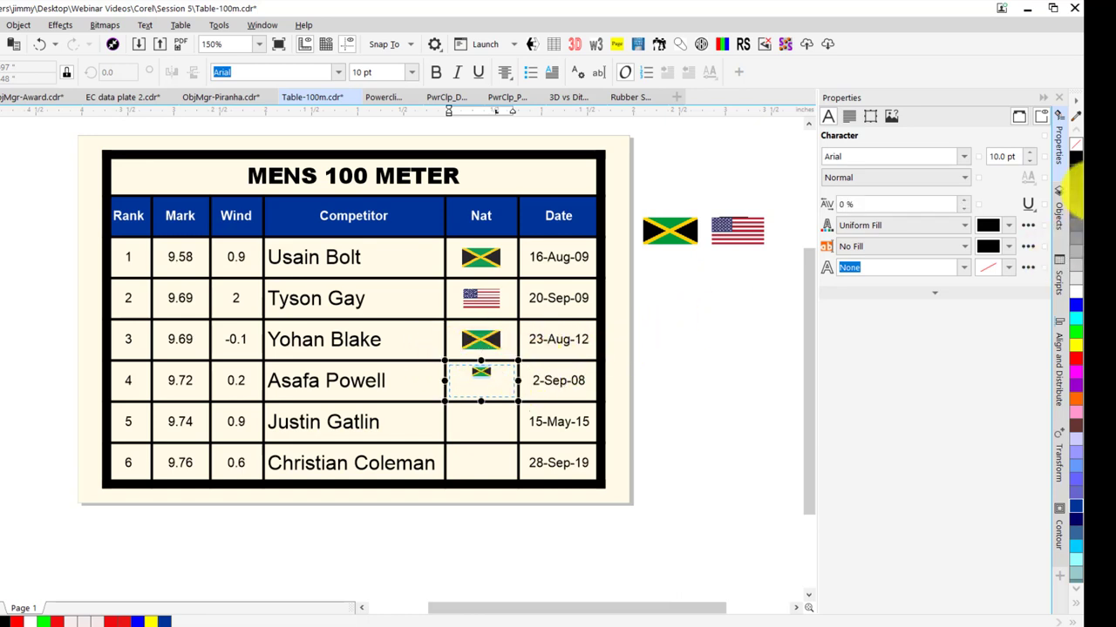
pyautogui.click(1014, 157)
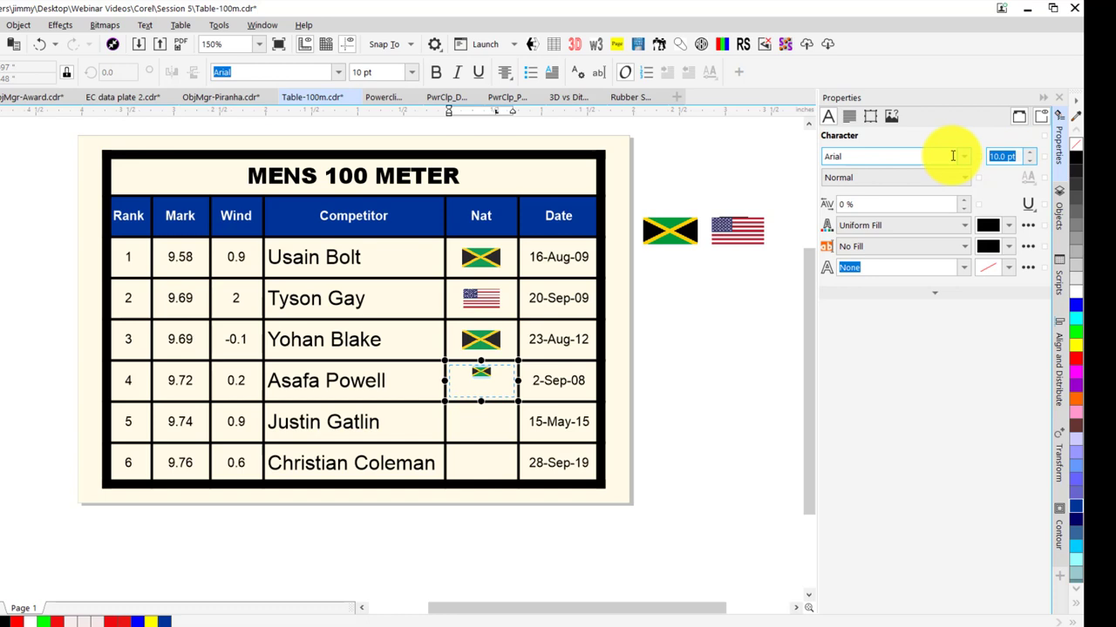
pyautogui.press('Return')
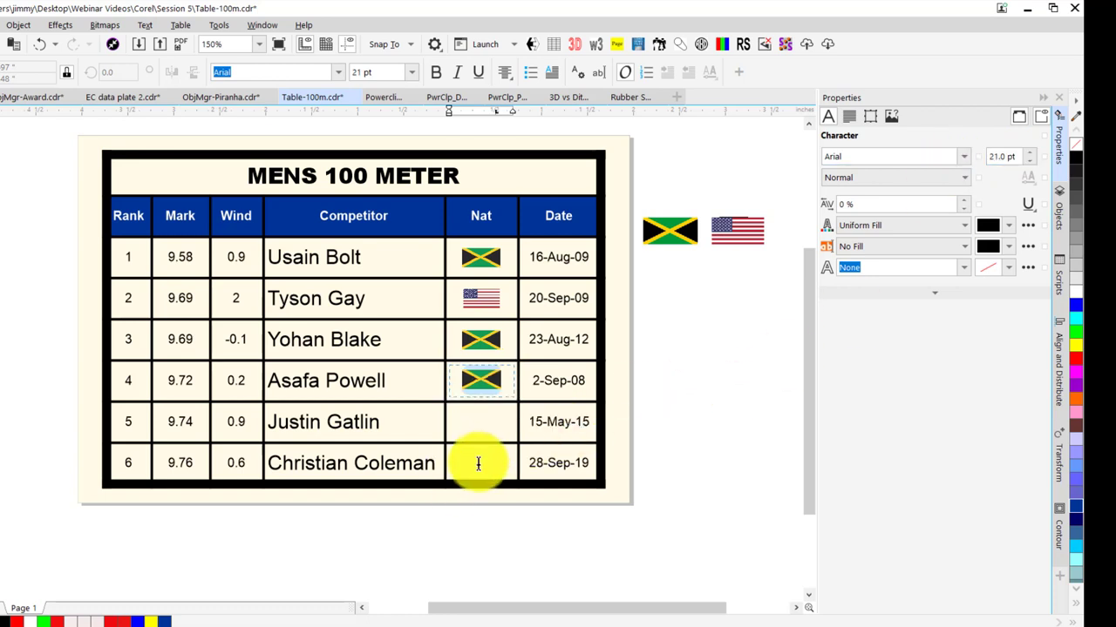
# Step: Copy the US flag from the rank 2 cell into the rank 5 Nat cell and set its size to 21 pt
pyautogui.moveTo(754, 226); pyautogui.dragTo(465, 298)
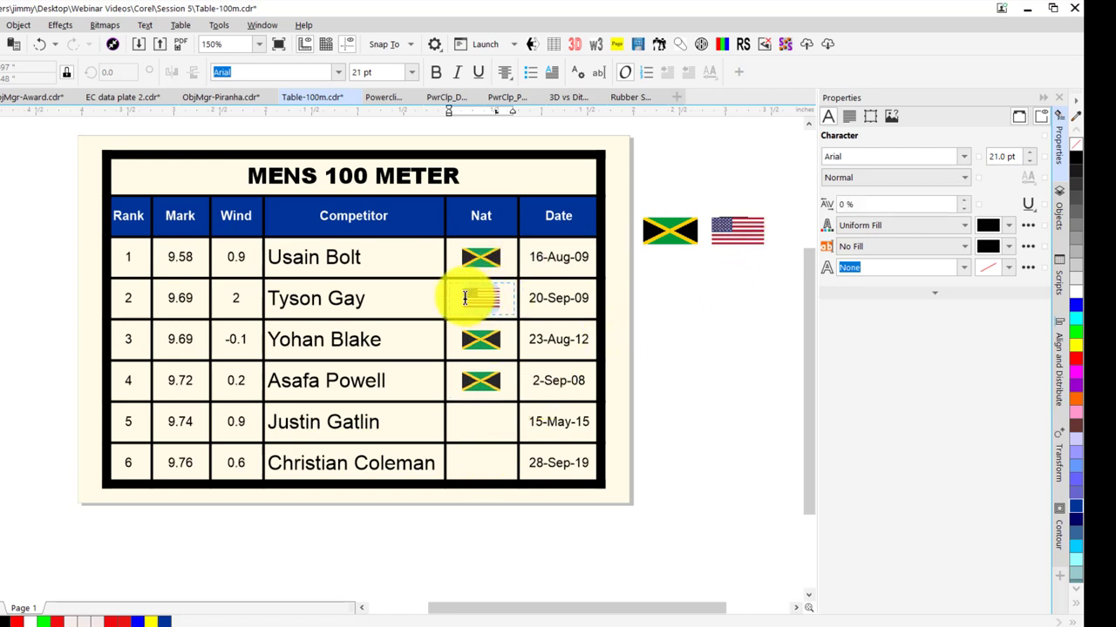
pyautogui.click(488, 419)
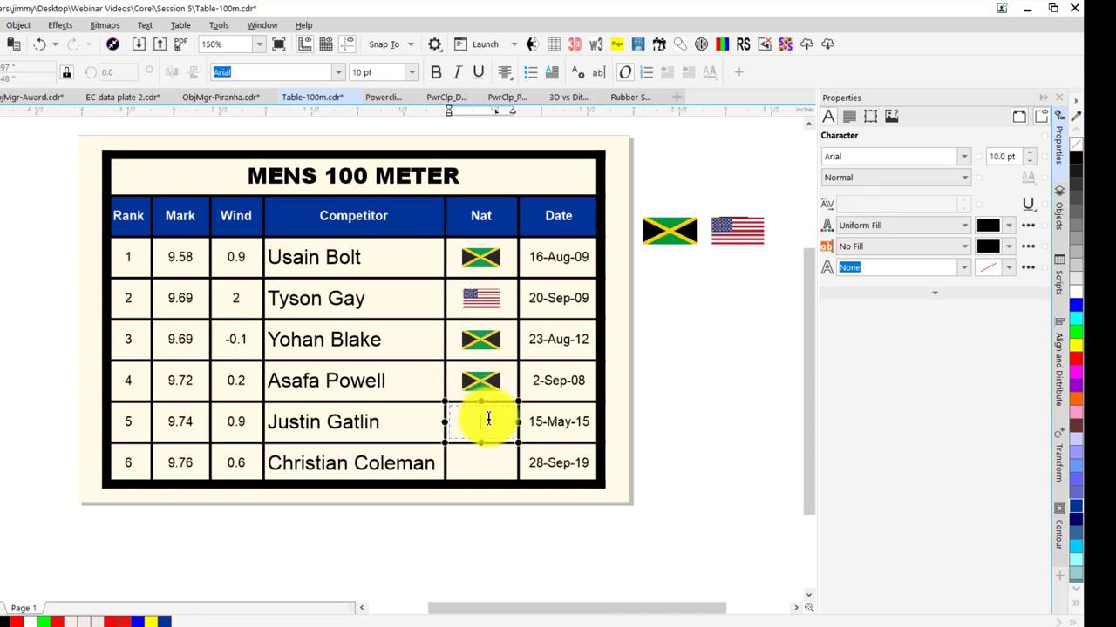
pyautogui.hotkey('ctrl', 'v')
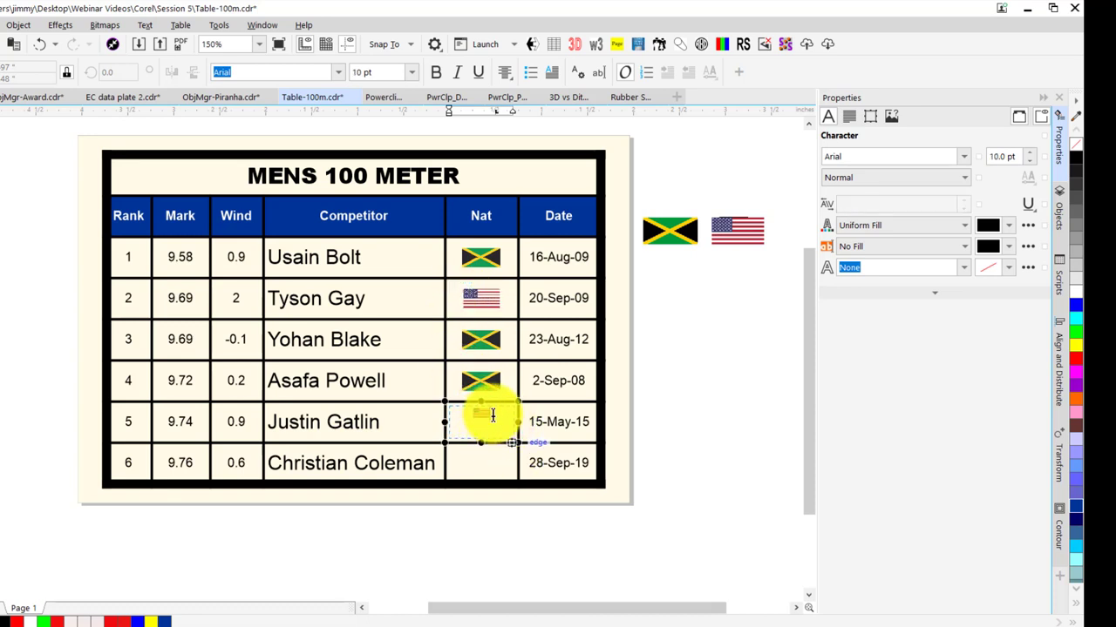
pyautogui.click(1029, 152)
pyautogui.click(1029, 152)
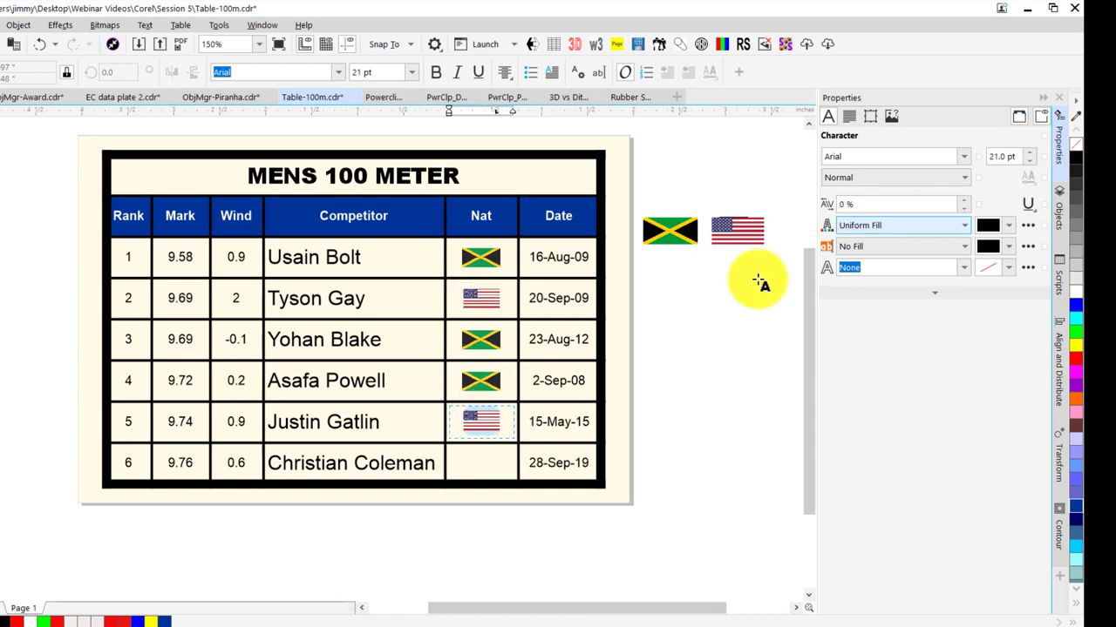
# Step: Paste the US flag into the rank 6 Nat cell, set its size to 21 pt, and leave the cell
pyautogui.click(483, 463)
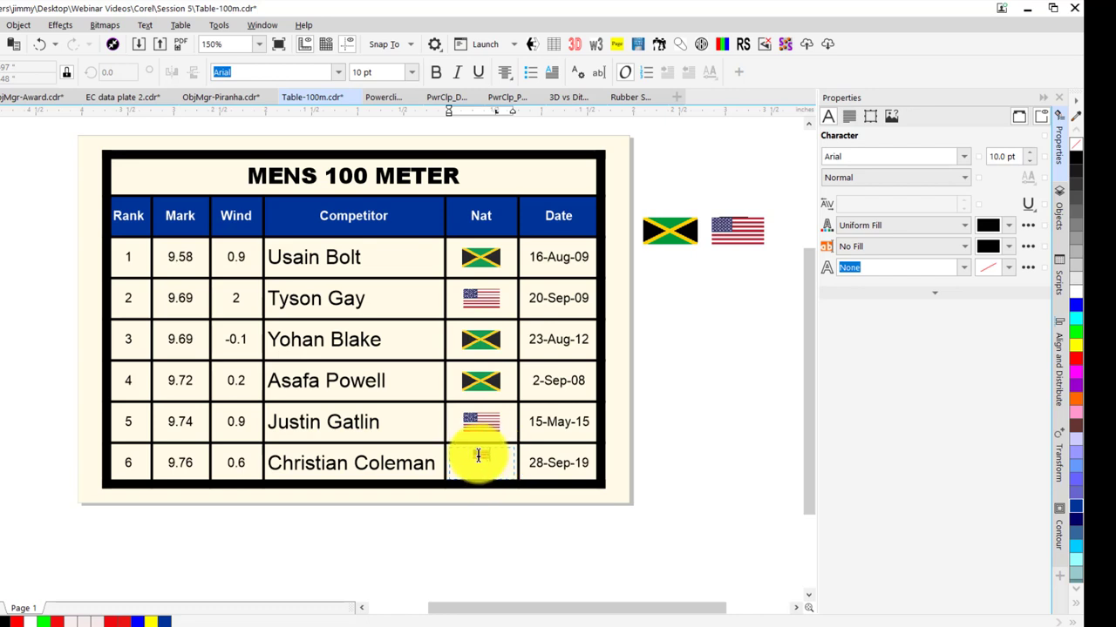
pyautogui.moveTo(469, 455); pyautogui.dragTo(471, 455)
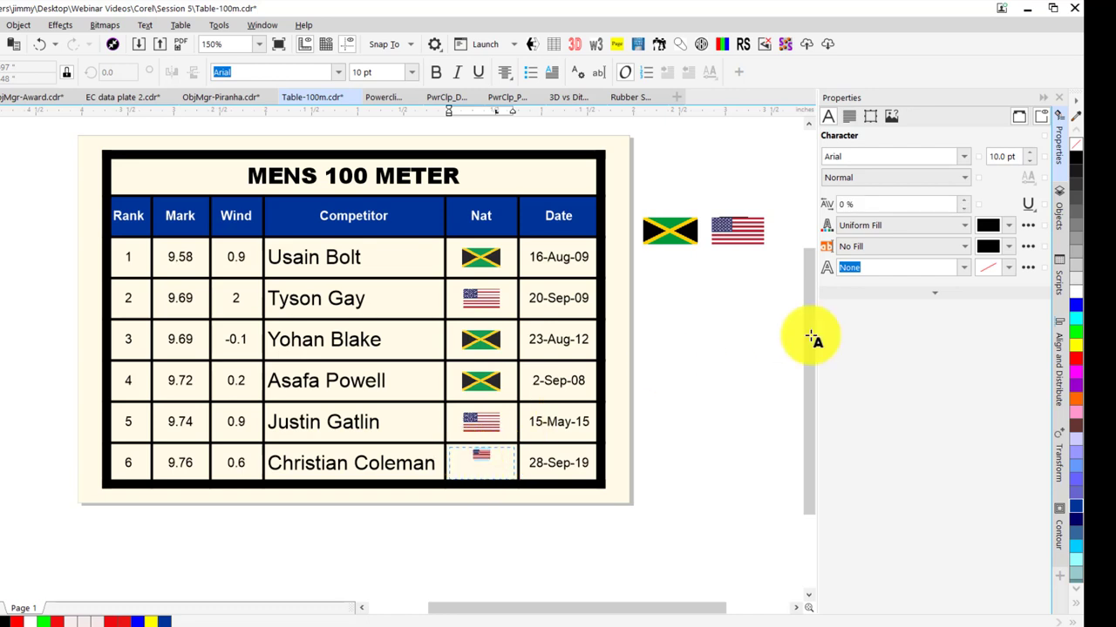
pyautogui.click(1017, 158)
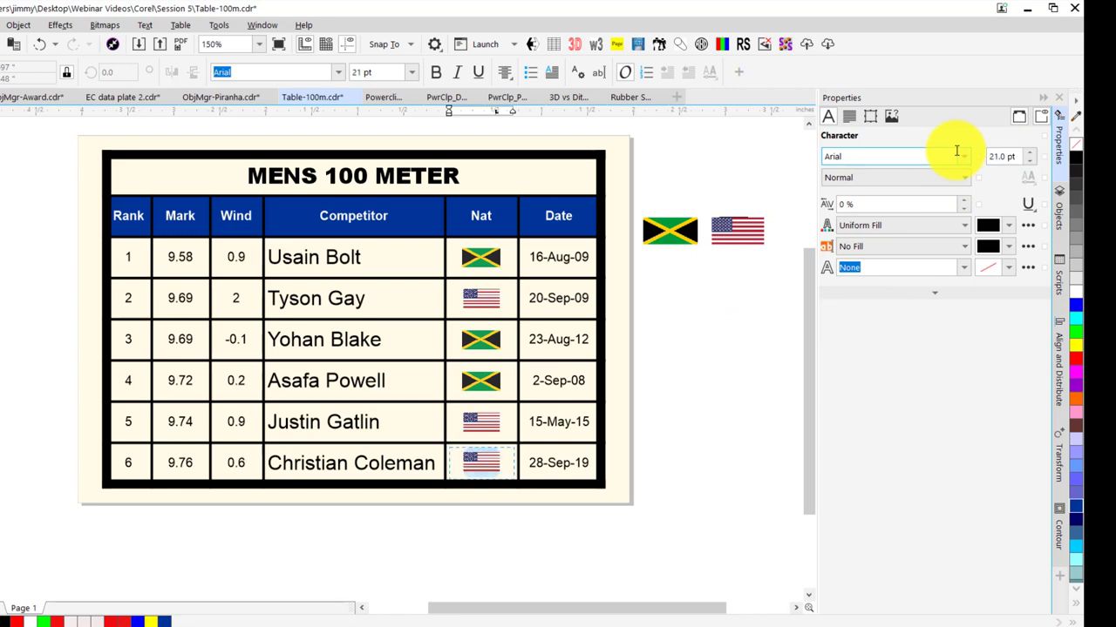
pyautogui.click(726, 292)
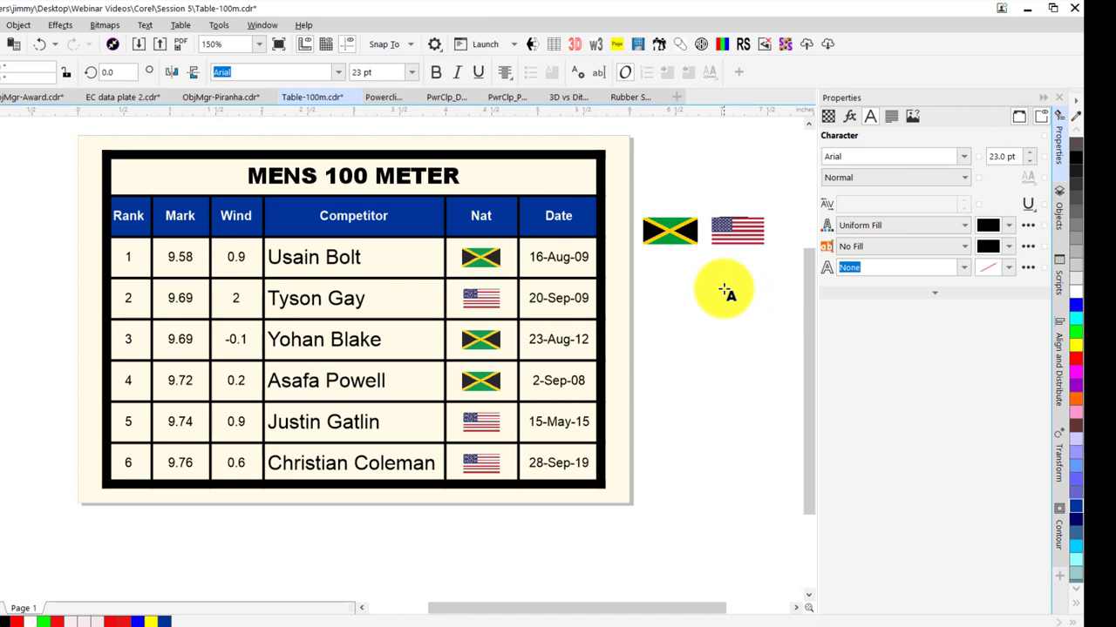
# Step: Select both spare flags beside the page and delete them
pyautogui.press('space')
pyautogui.moveTo(788, 203); pyautogui.dragTo(624, 275)
pyautogui.press('Delete')
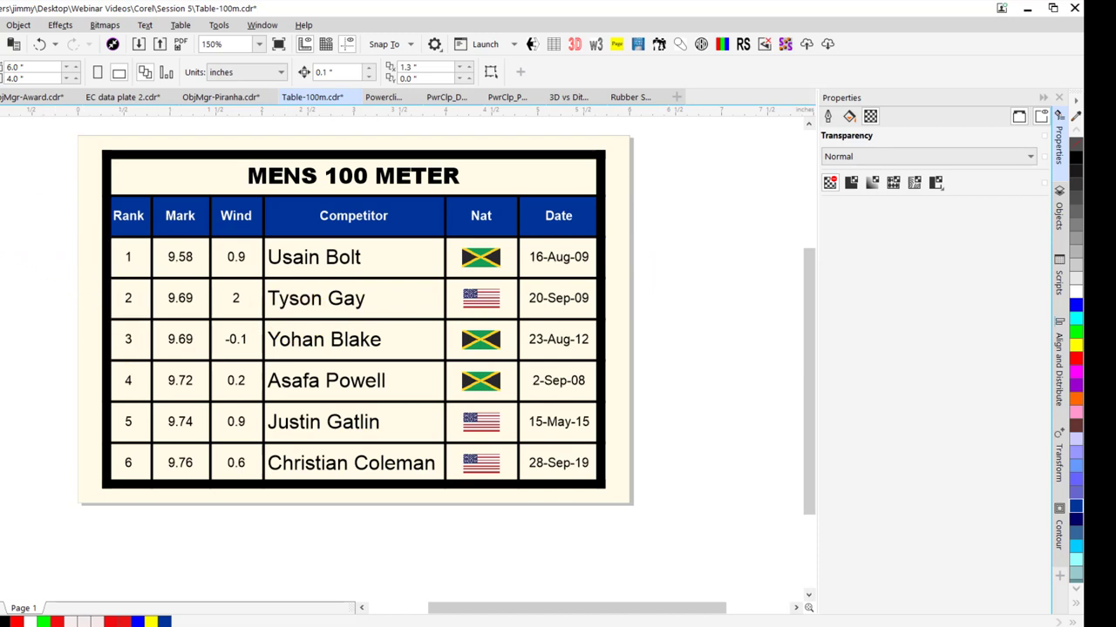
# Step: Check the completed results table up close and switch to the Powerclip-glasses.cdr document
pyautogui.press('z')
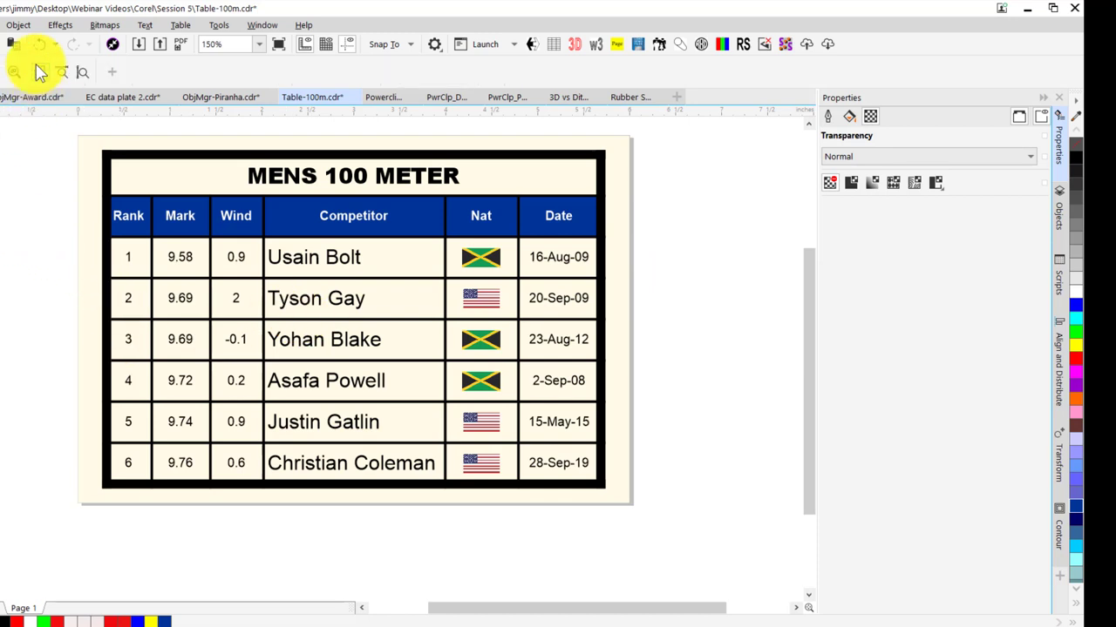
pyautogui.click(39, 73)
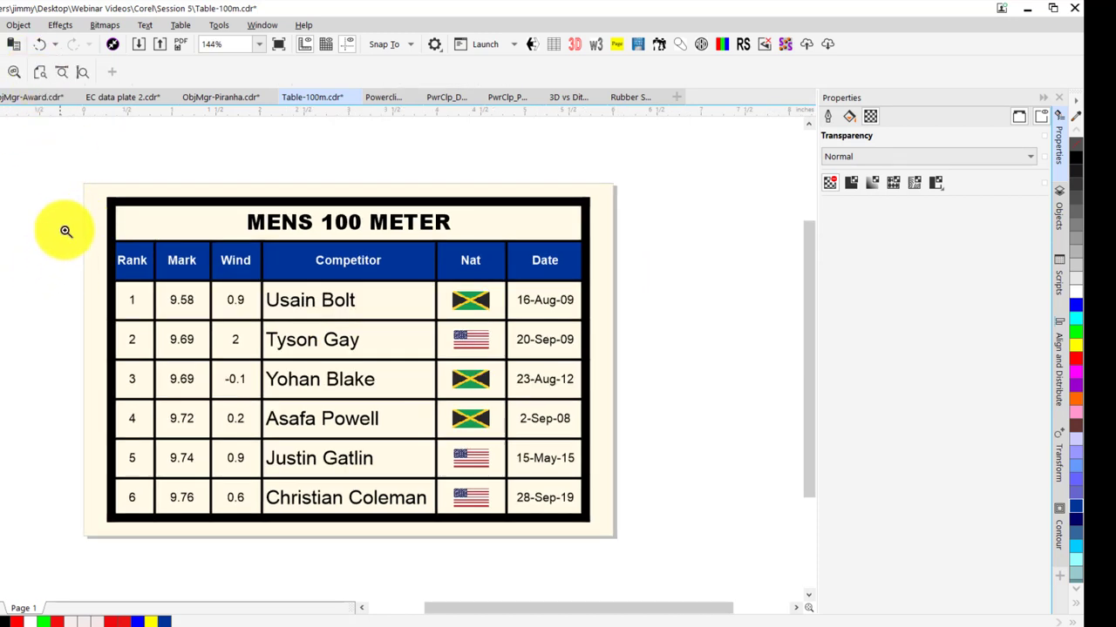
pyautogui.moveTo(69, 175); pyautogui.dragTo(607, 551)
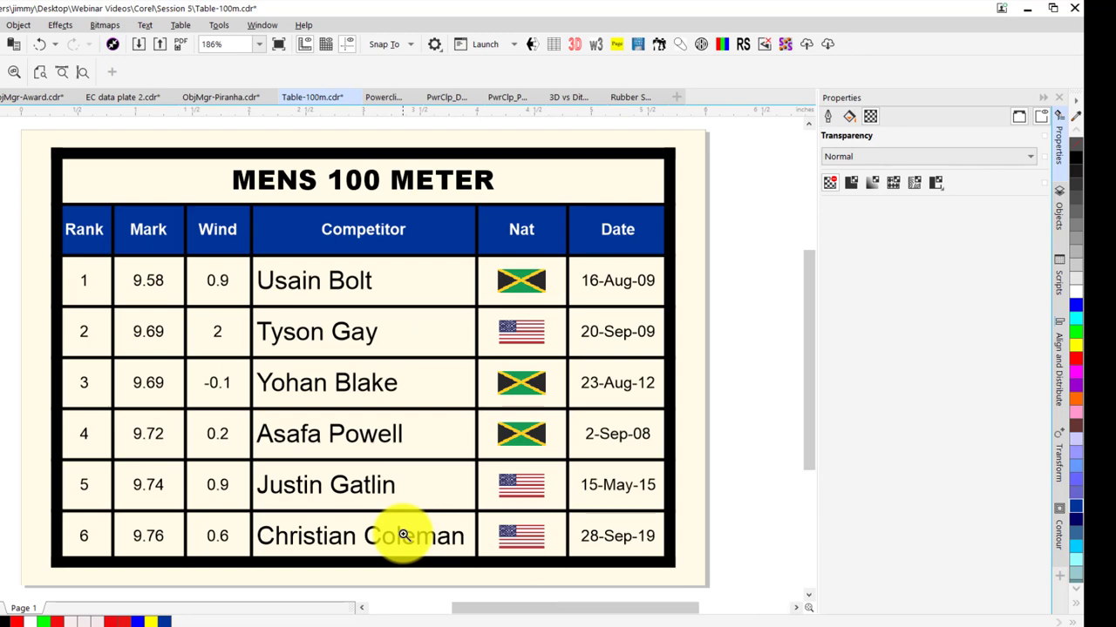
pyautogui.click(381, 98)
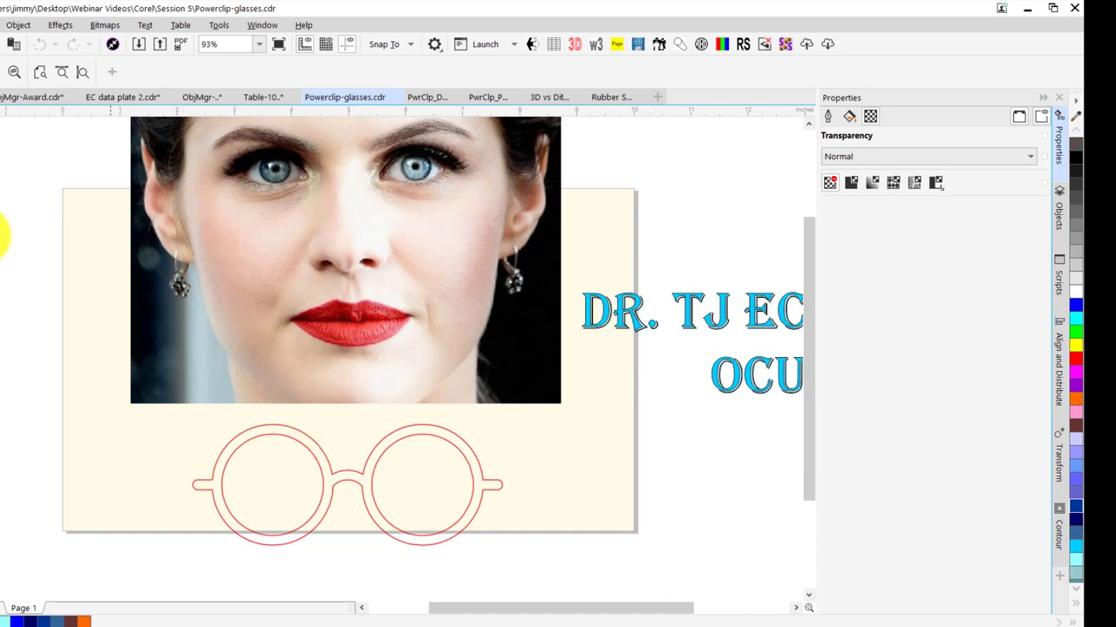
# Step: Break apart the red glasses curve below the portrait into separate frame and lens shapes
pyautogui.press('space')
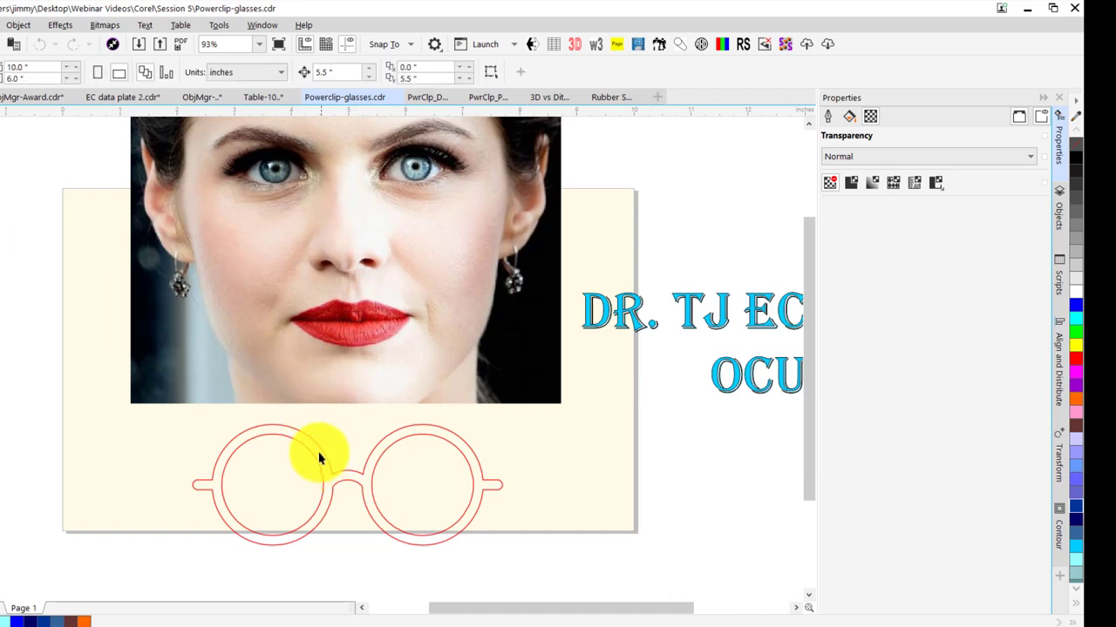
pyautogui.click(300, 450)
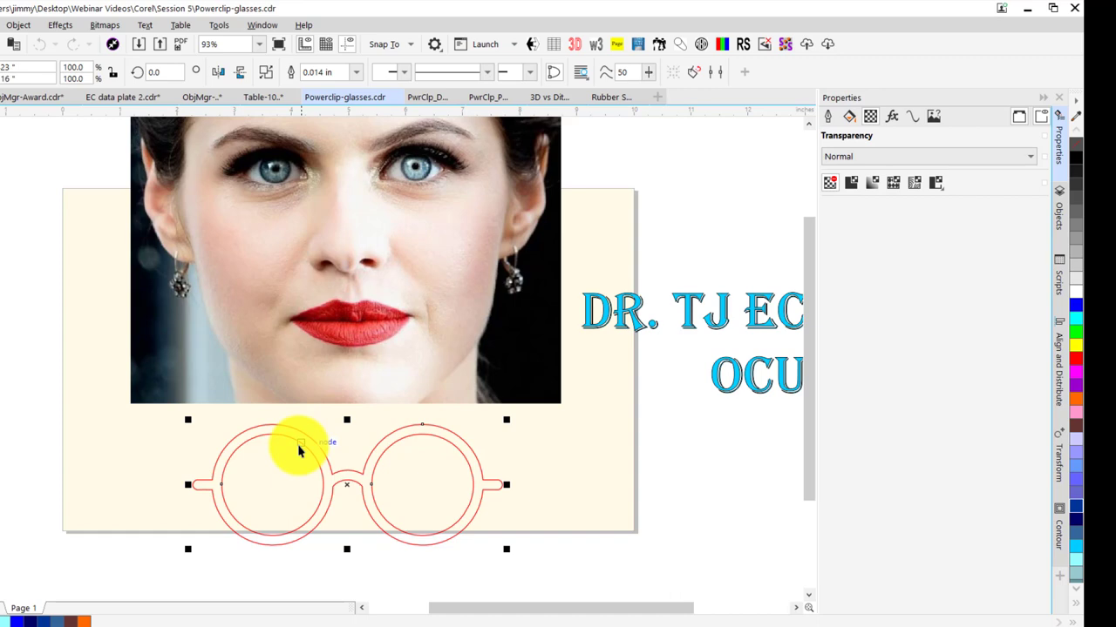
pyautogui.click(17, 26)
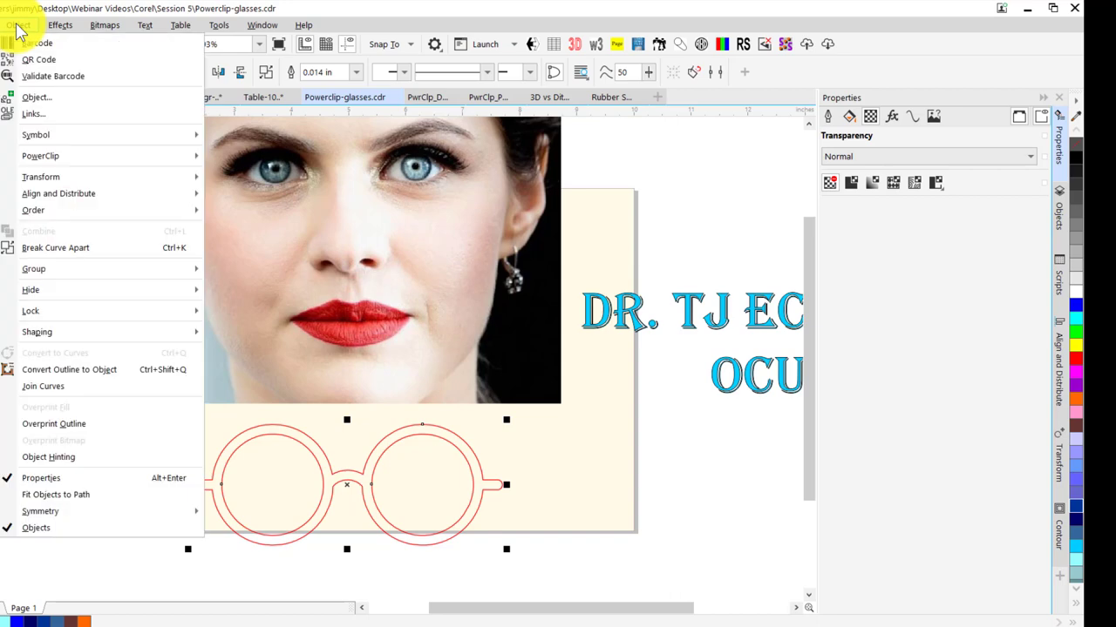
pyautogui.click(94, 249)
pyautogui.press('Escape')
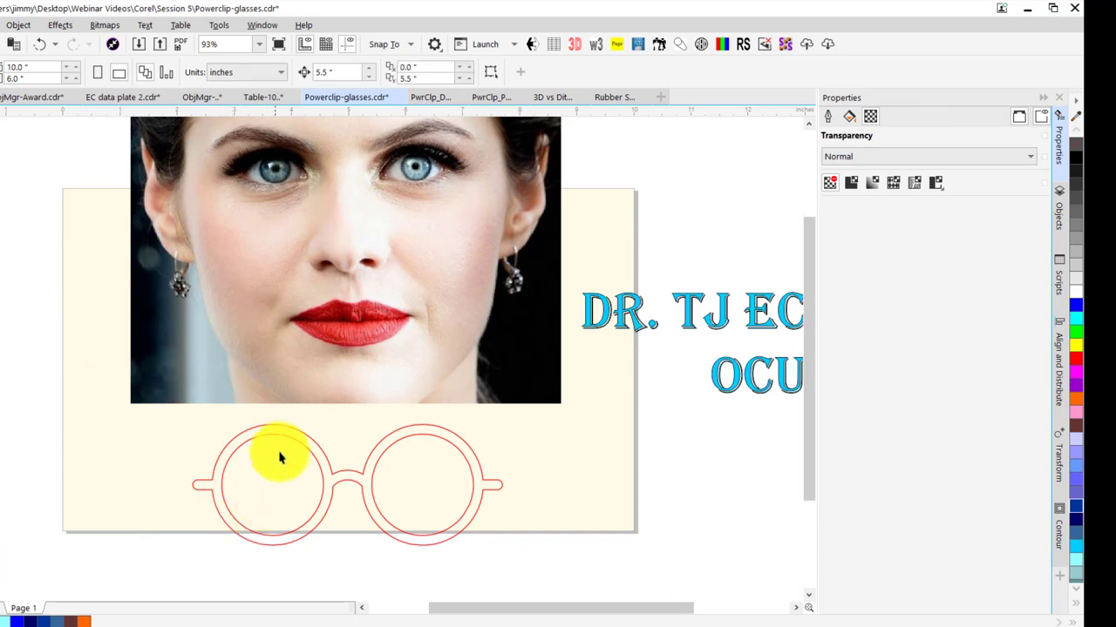
# Step: Duplicate the two inner lens circles 5.5 inches upward over the portrait's eyes and combine the copies into one curve
pyautogui.click(295, 447)
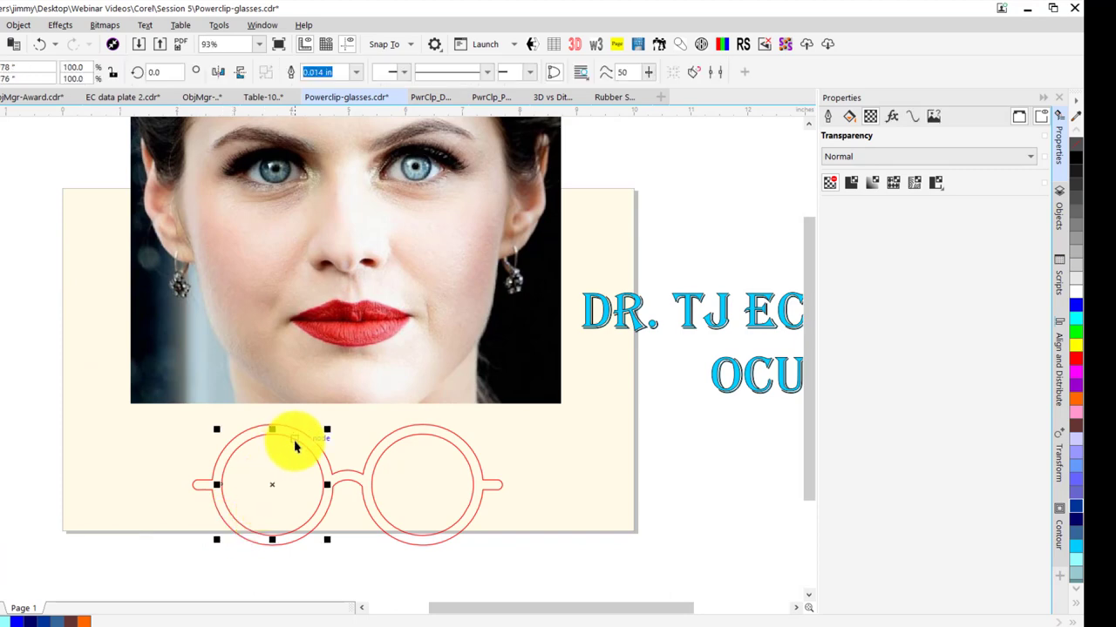
pyautogui.keyDown('shift'); pyautogui.click(404, 442); pyautogui.keyUp('shift')
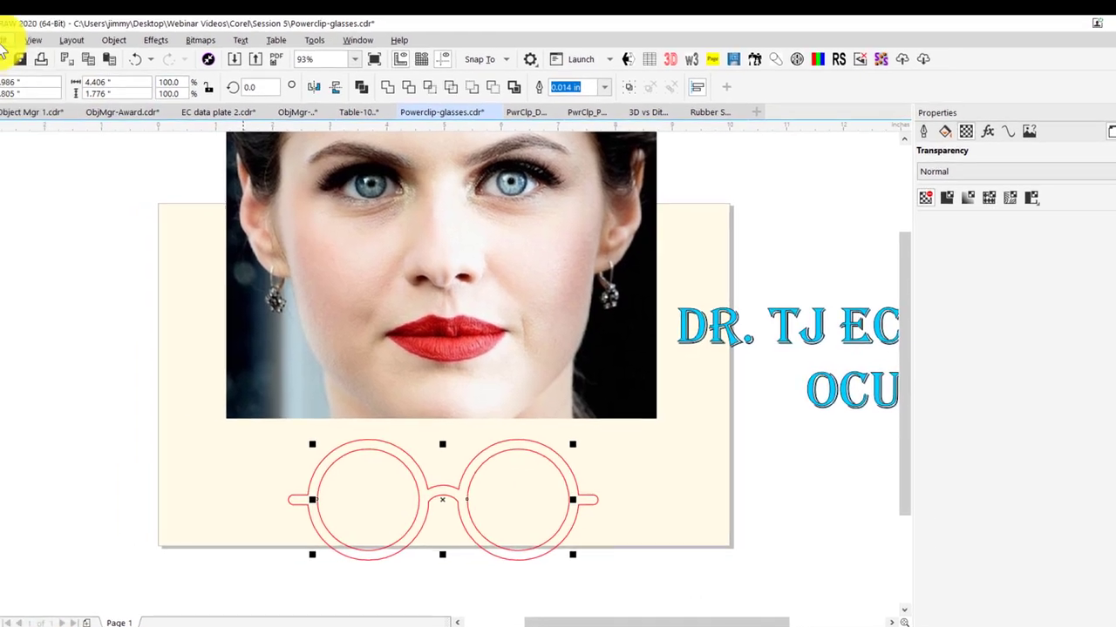
pyautogui.click(73, 51)
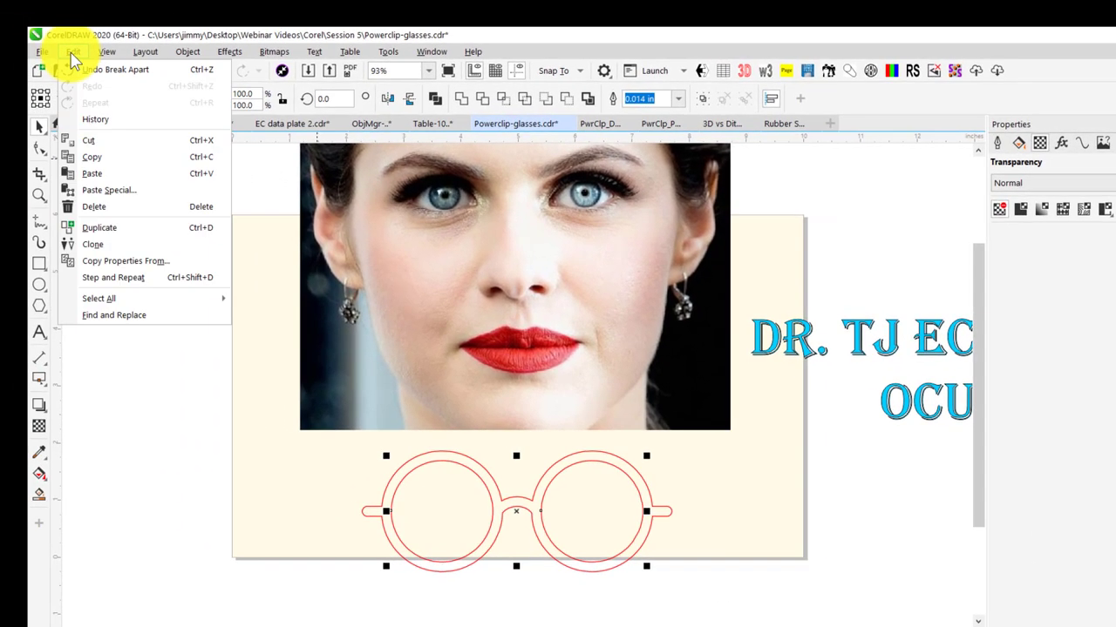
pyautogui.click(123, 231)
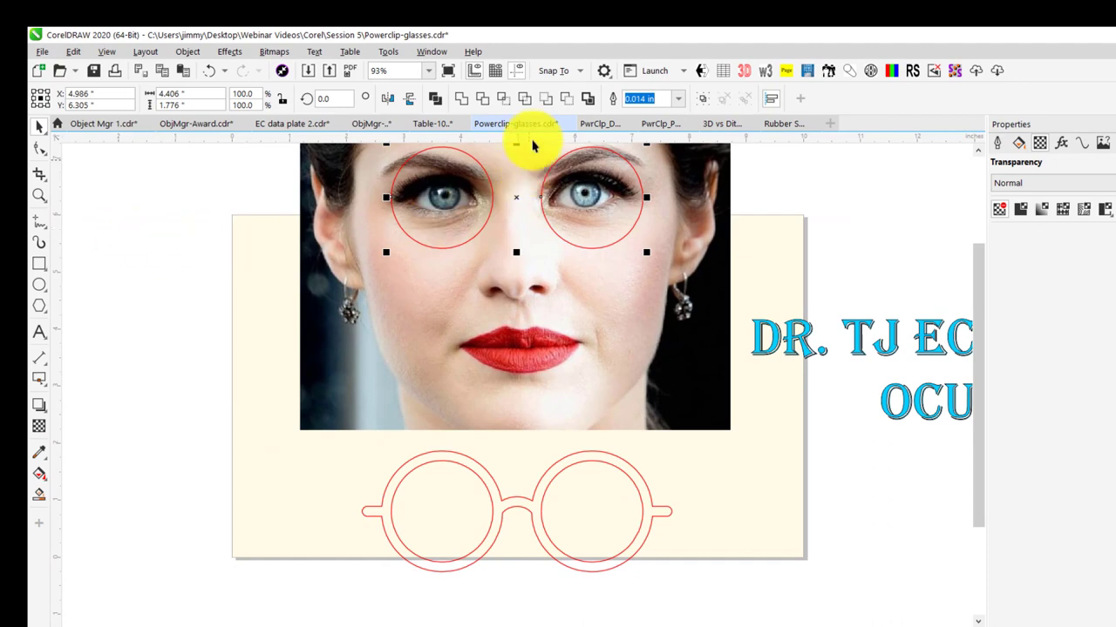
pyautogui.click(436, 99)
pyautogui.click(225, 253)
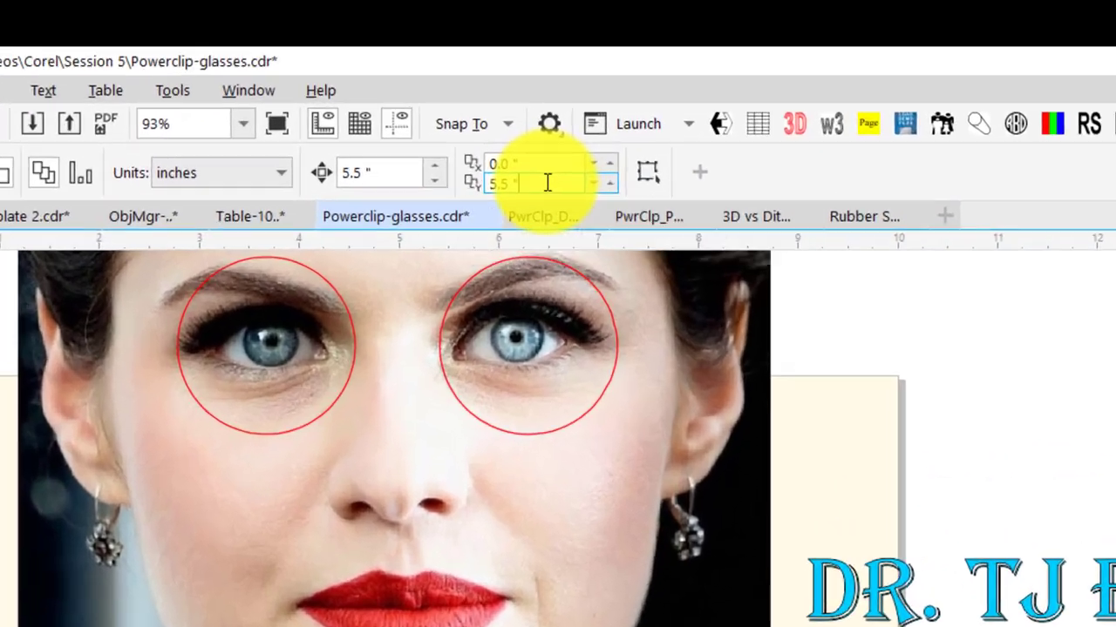
# Step: Check the document's nudge distance and the vertical duplicate distance
pyautogui.click(601, 106)
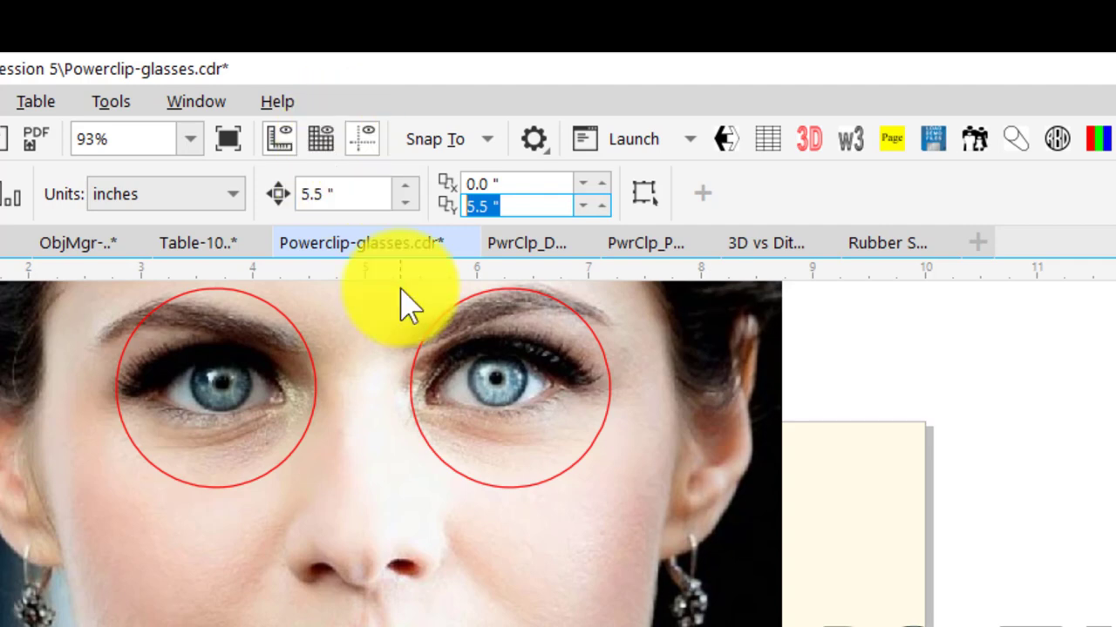
pyautogui.moveTo(336, 193); pyautogui.dragTo(287, 199)
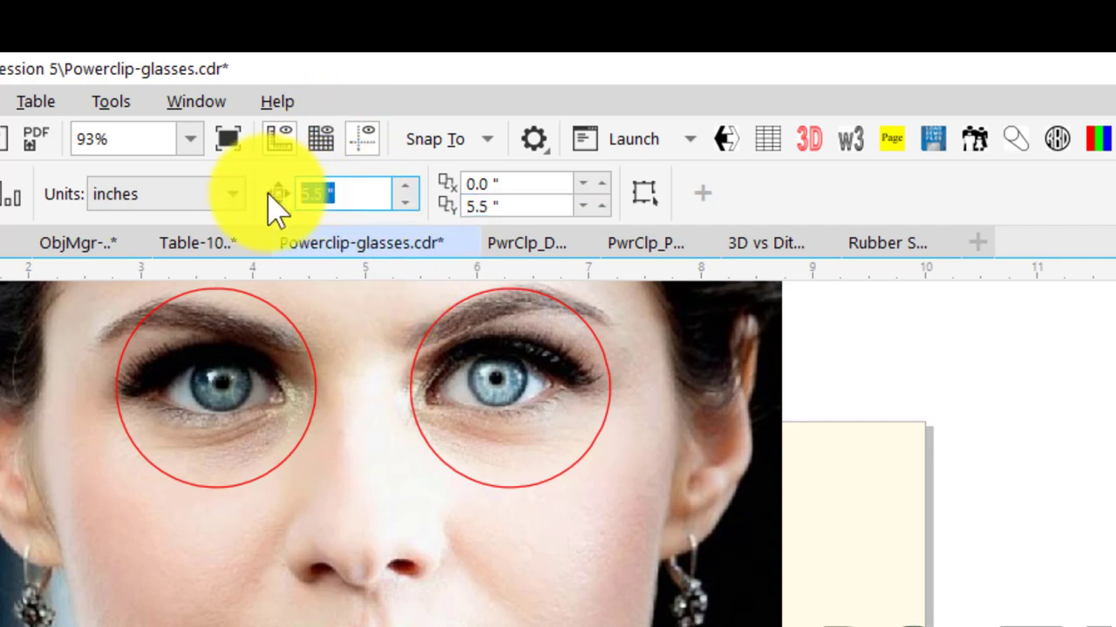
pyautogui.click(274, 200)
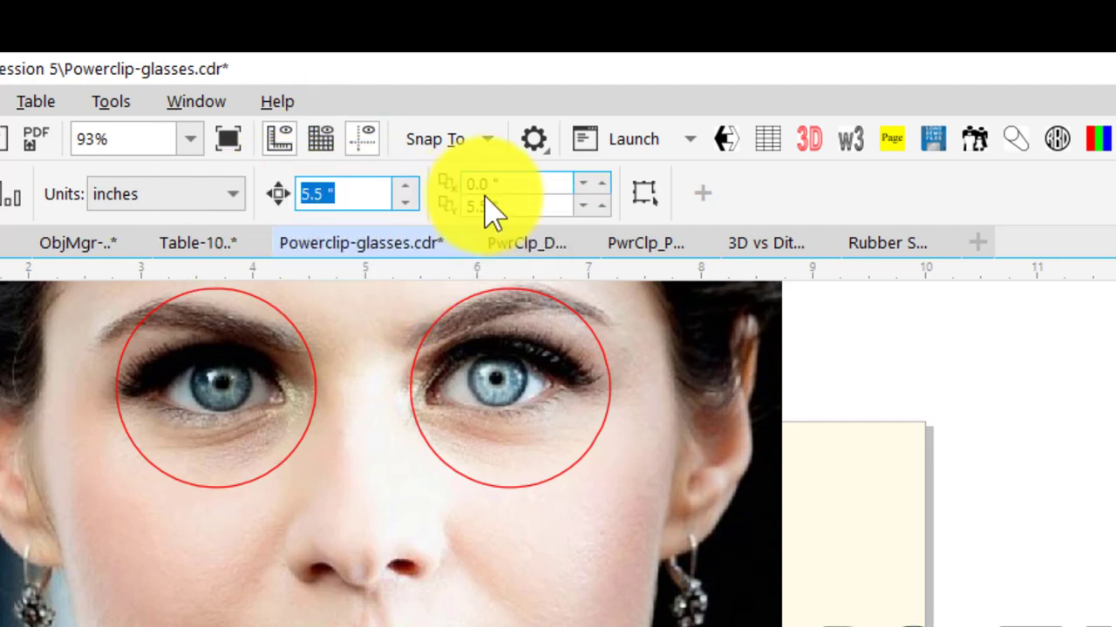
pyautogui.moveTo(527, 205); pyautogui.dragTo(448, 199)
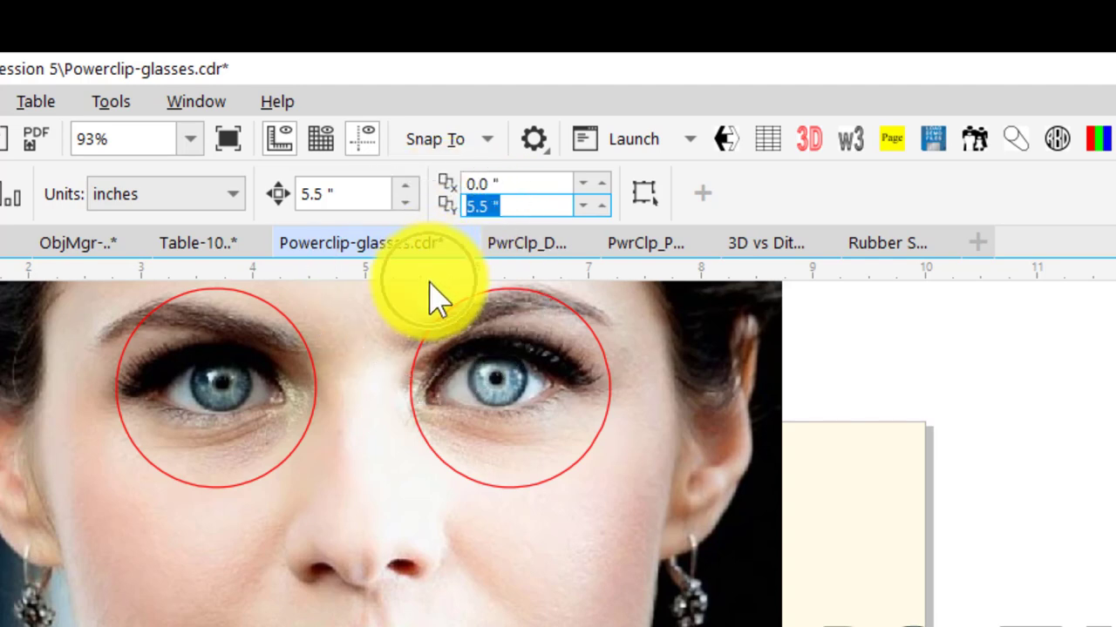
pyautogui.press('Return')
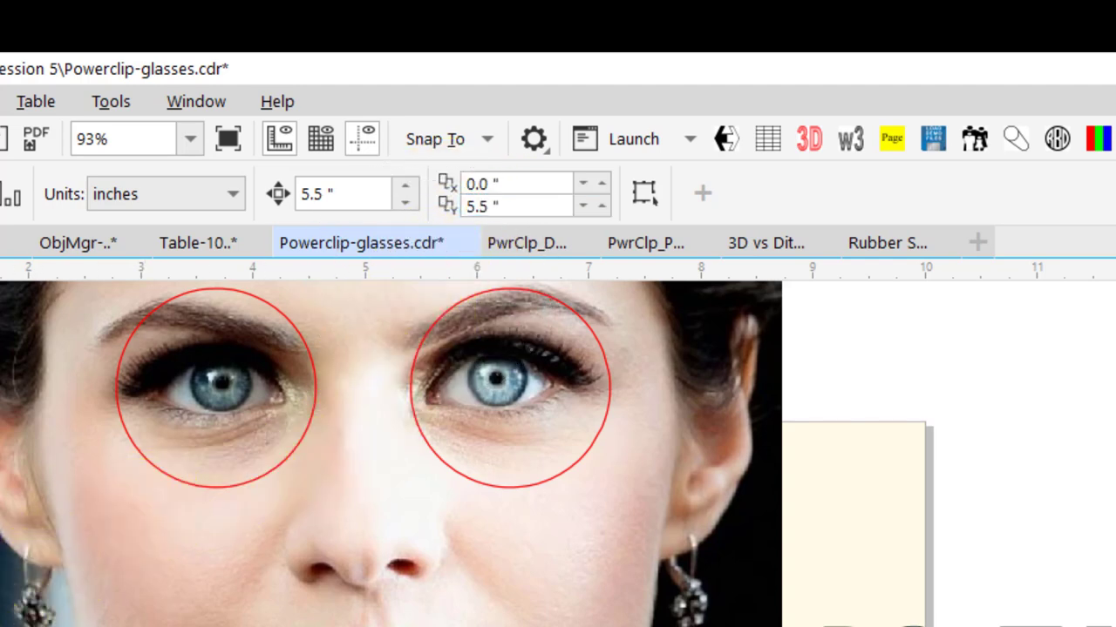
# Step: Combine the original glasses frame and lens curves into one shape with a black fill and no outline
pyautogui.hotkey('ctrl', 'a')
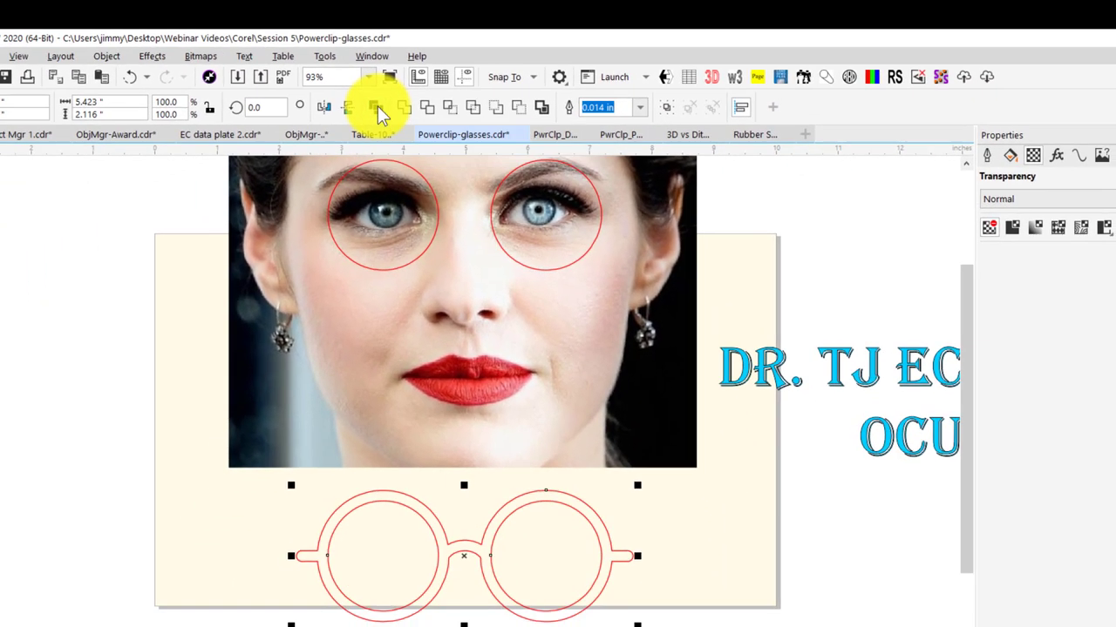
pyautogui.click(234, 178)
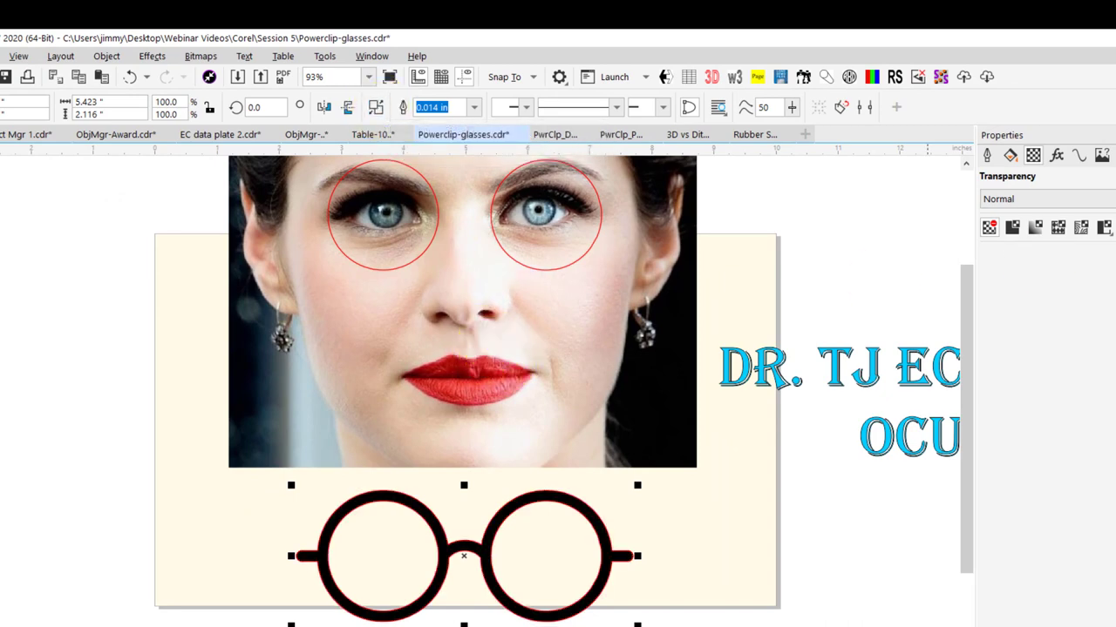
pyautogui.write('0')
pyautogui.press('Return')
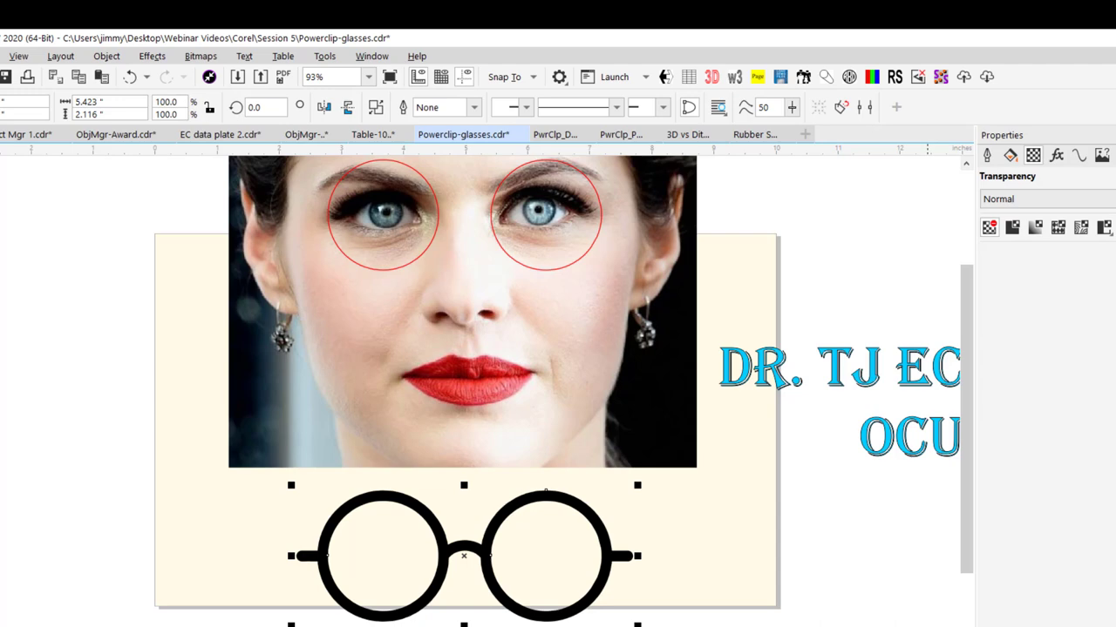
pyautogui.click(751, 544)
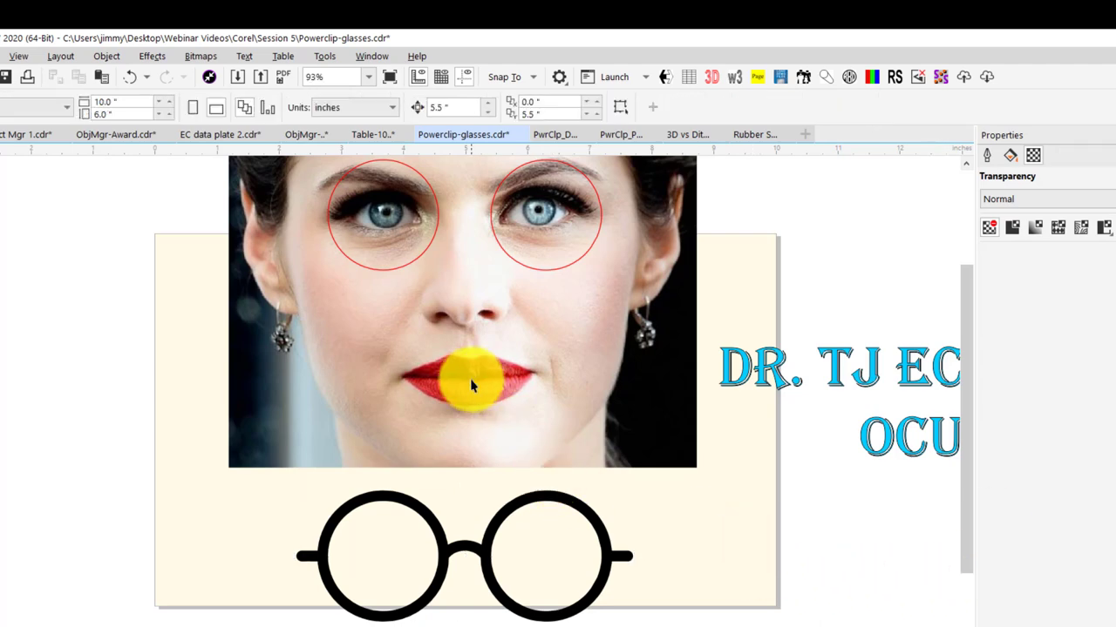
# Step: PowerClip the portrait photo inside the combined lens circles around the eyes
pyautogui.click(964, 166)
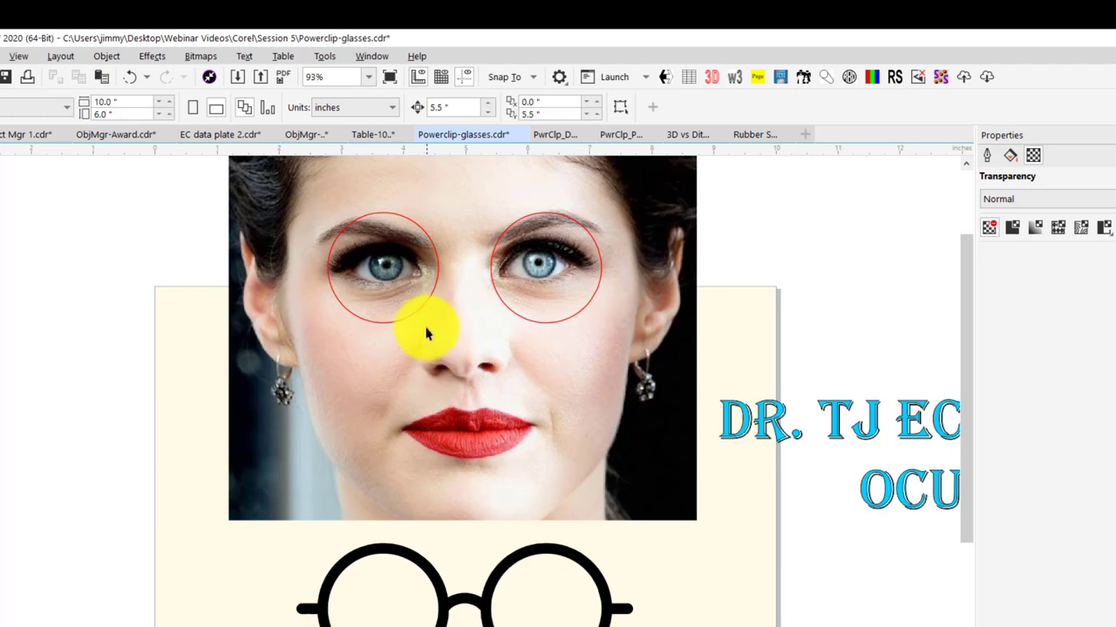
pyautogui.click(363, 397)
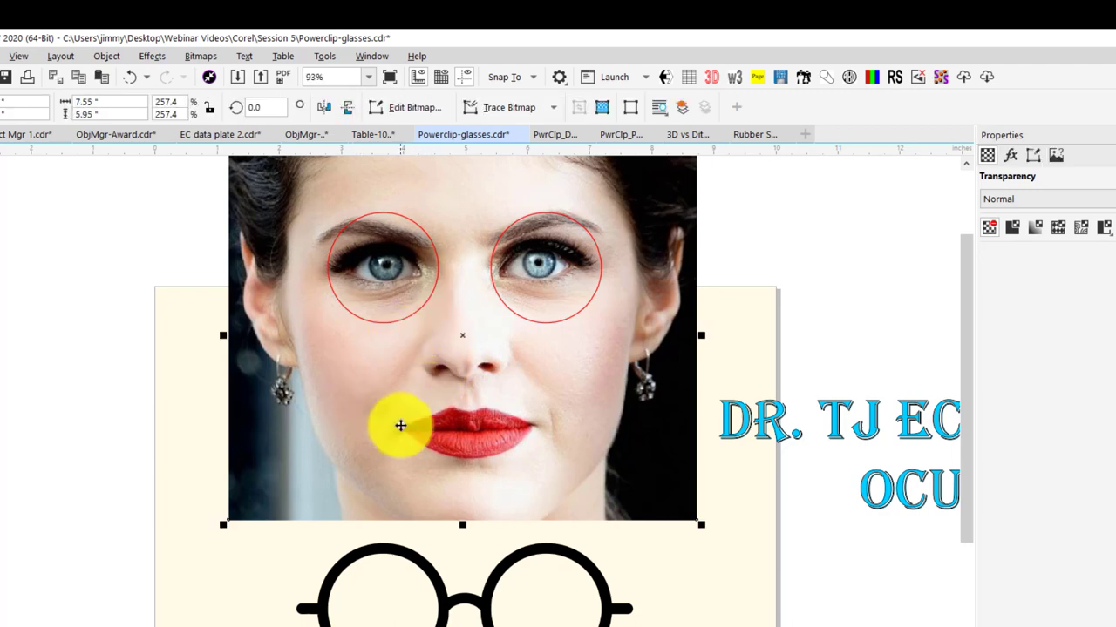
pyautogui.click(114, 56)
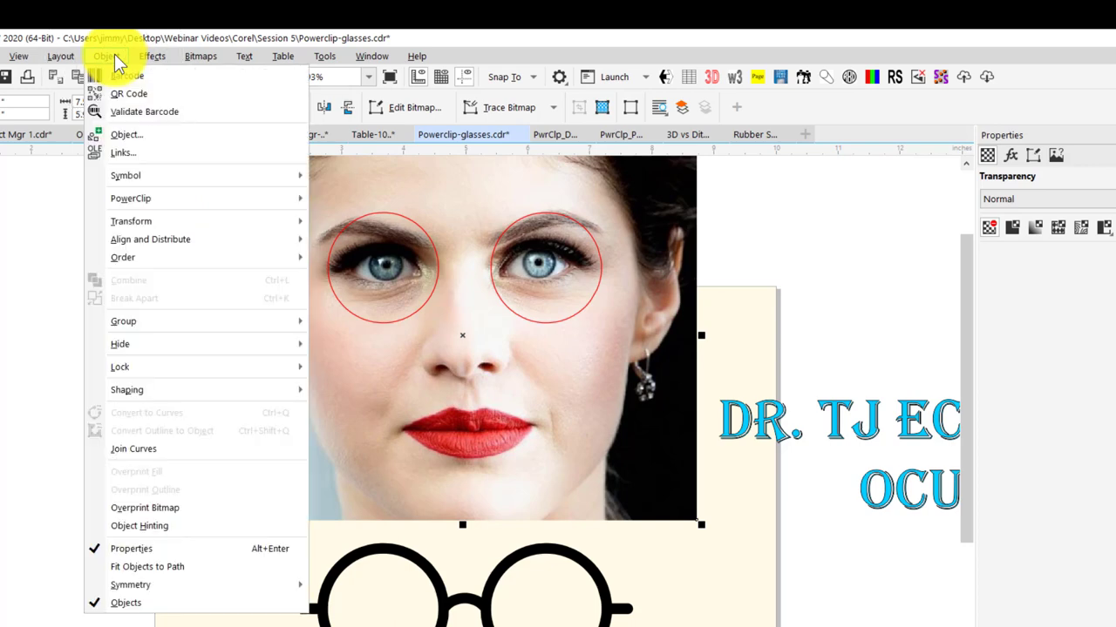
pyautogui.moveTo(153, 198)
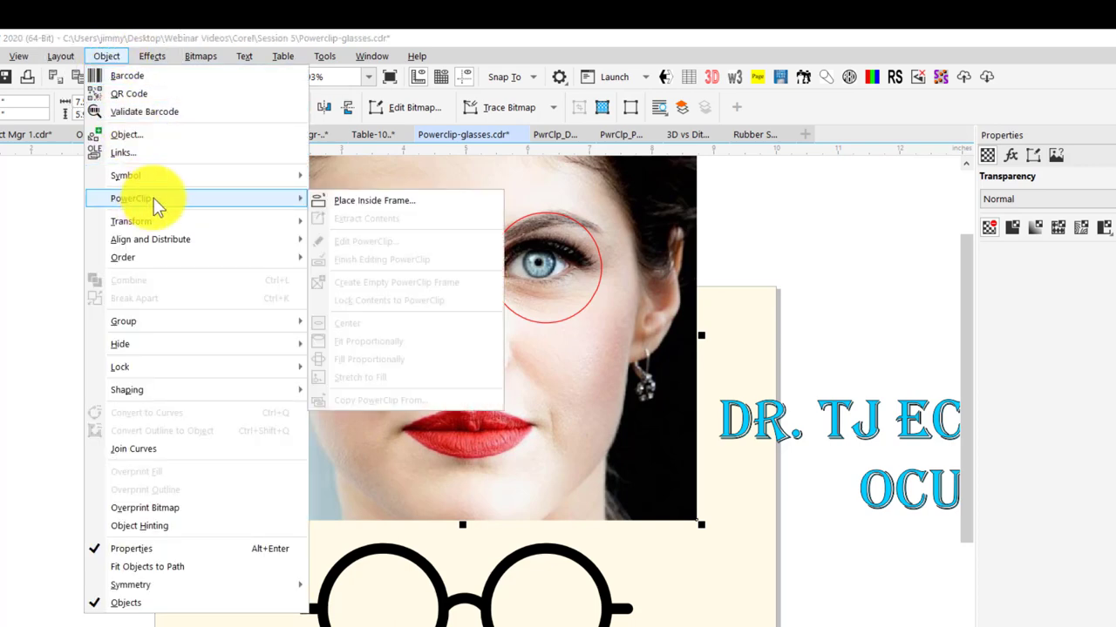
pyautogui.click(425, 202)
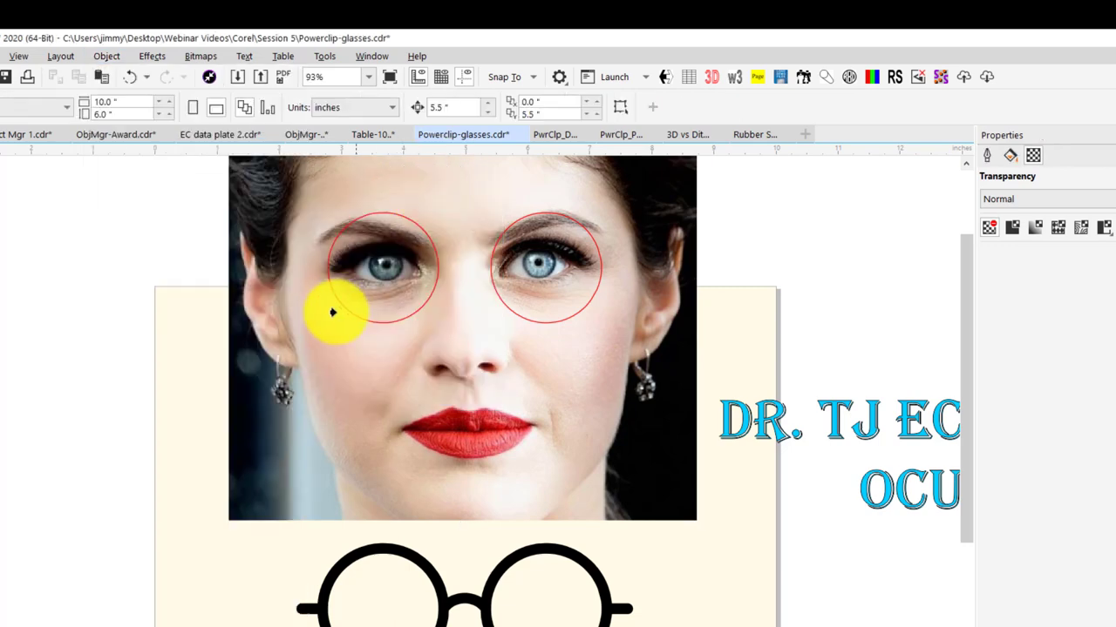
pyautogui.click(322, 263)
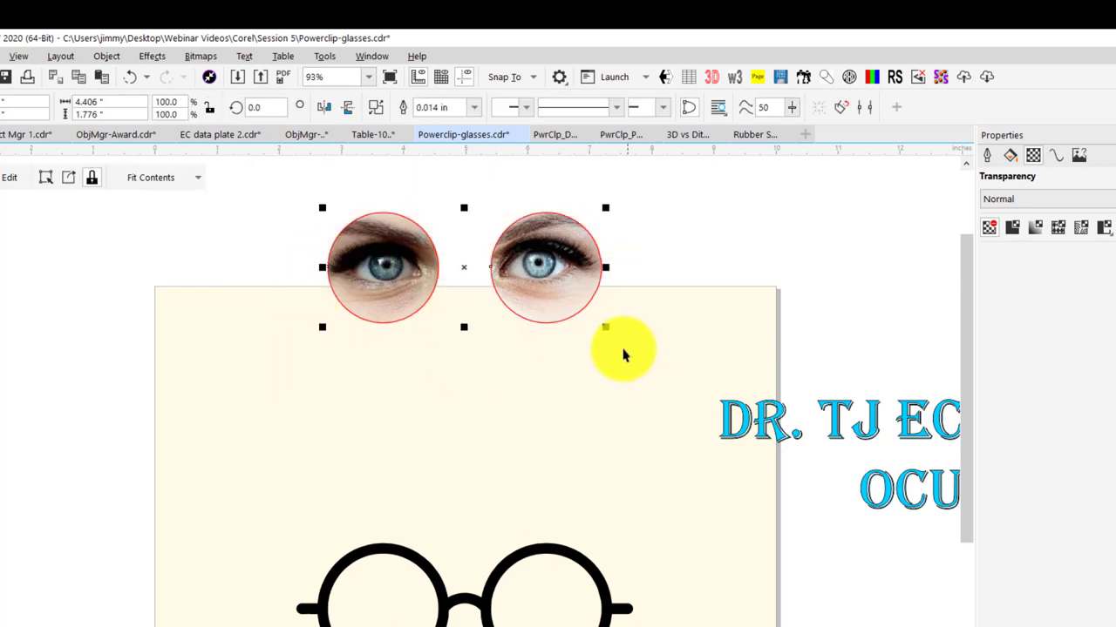
# Step: Remove the outline from the clipped eye circles and nudge them down 5.5 inches into the black glasses frame
pyautogui.rightClick(1111, 261)
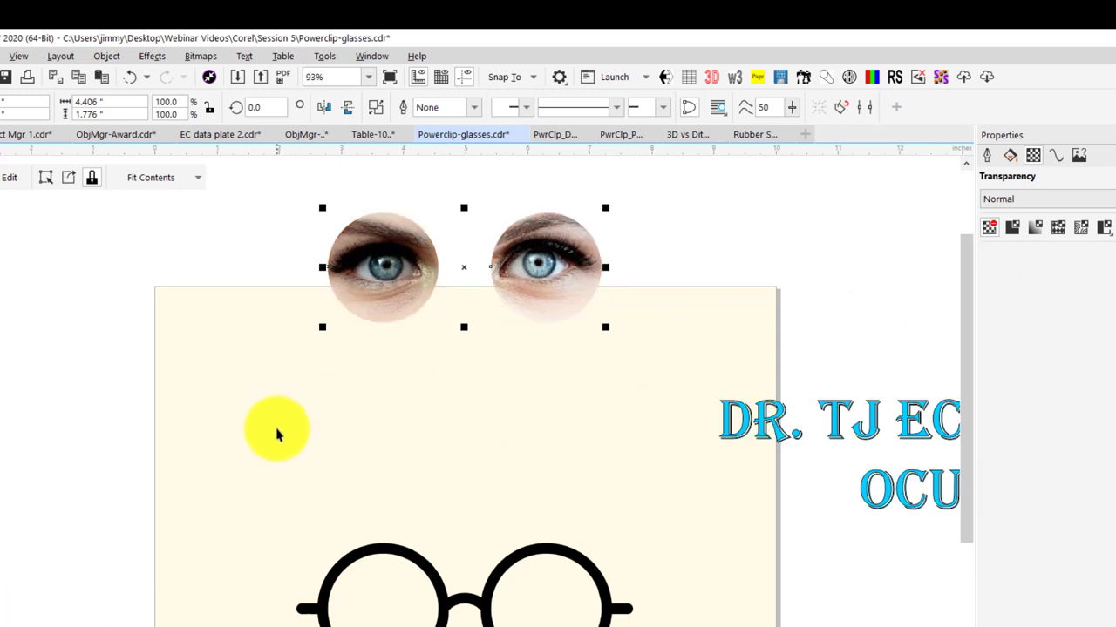
pyautogui.hotkey('ctrl', 'z')
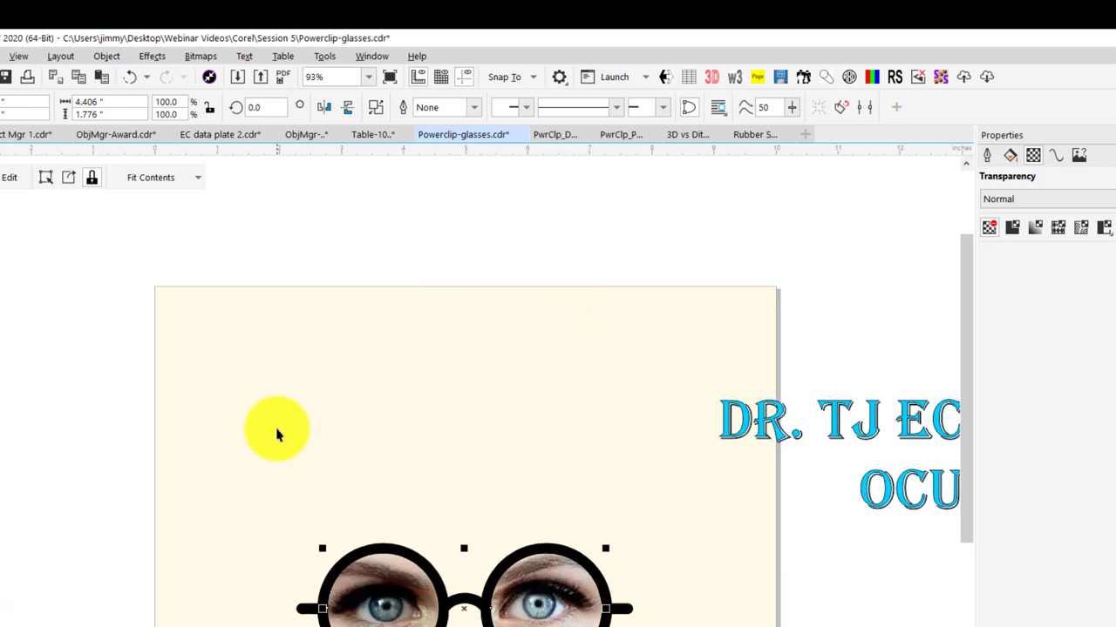
pyautogui.click(257, 486)
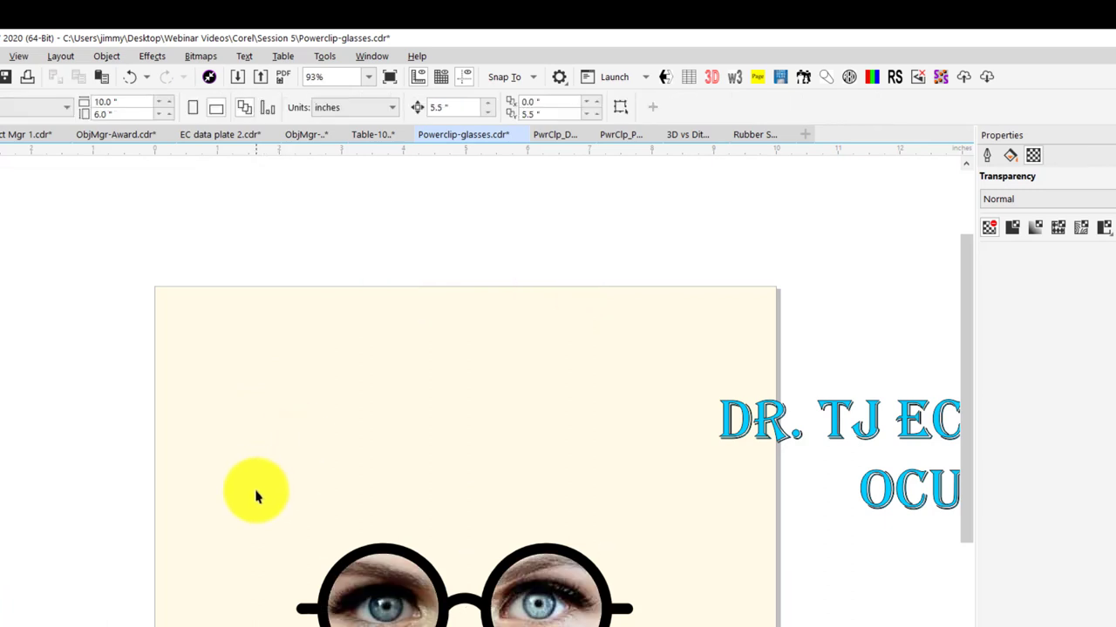
# Step: Group the glasses frame with the clipped eyes and center the group on the page
pyautogui.moveTo(227, 481); pyautogui.dragTo(706, 622)
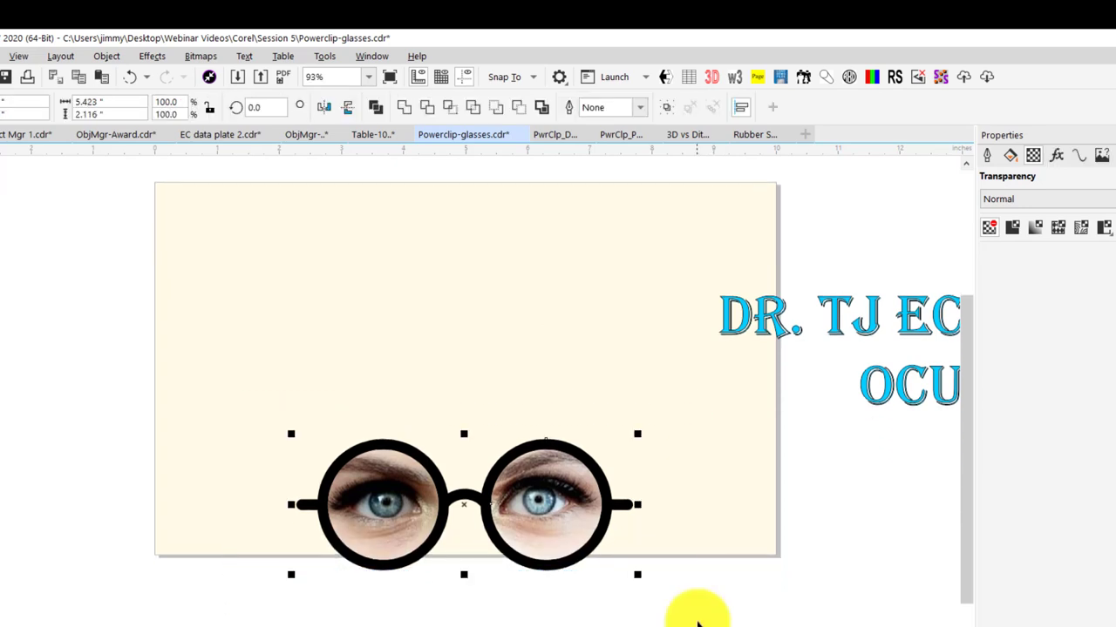
pyautogui.click(105, 57)
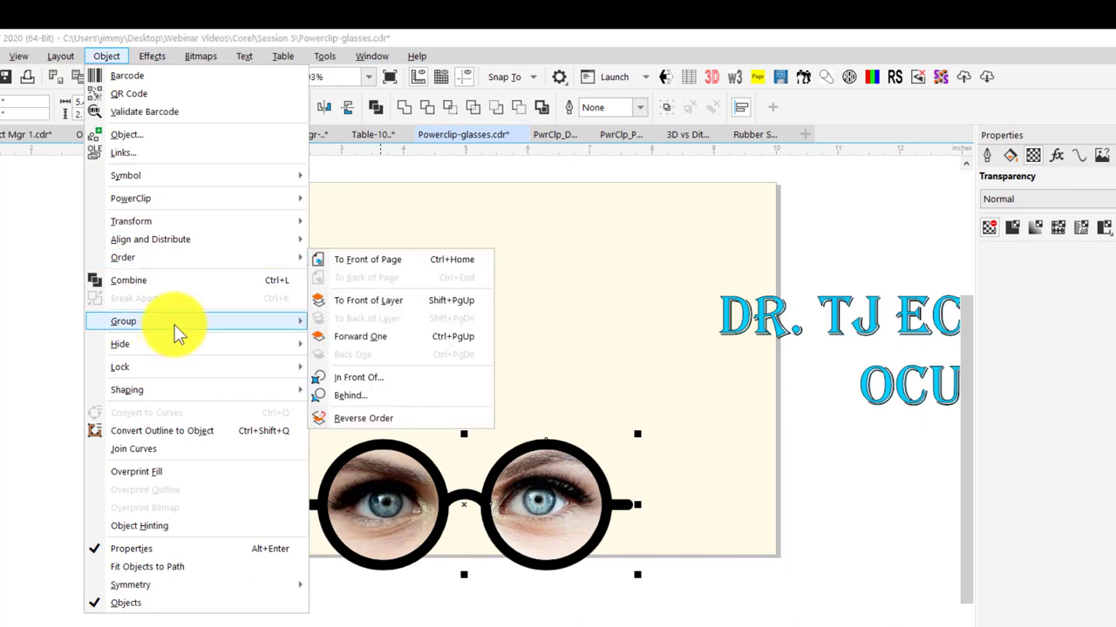
pyautogui.moveTo(262, 321)
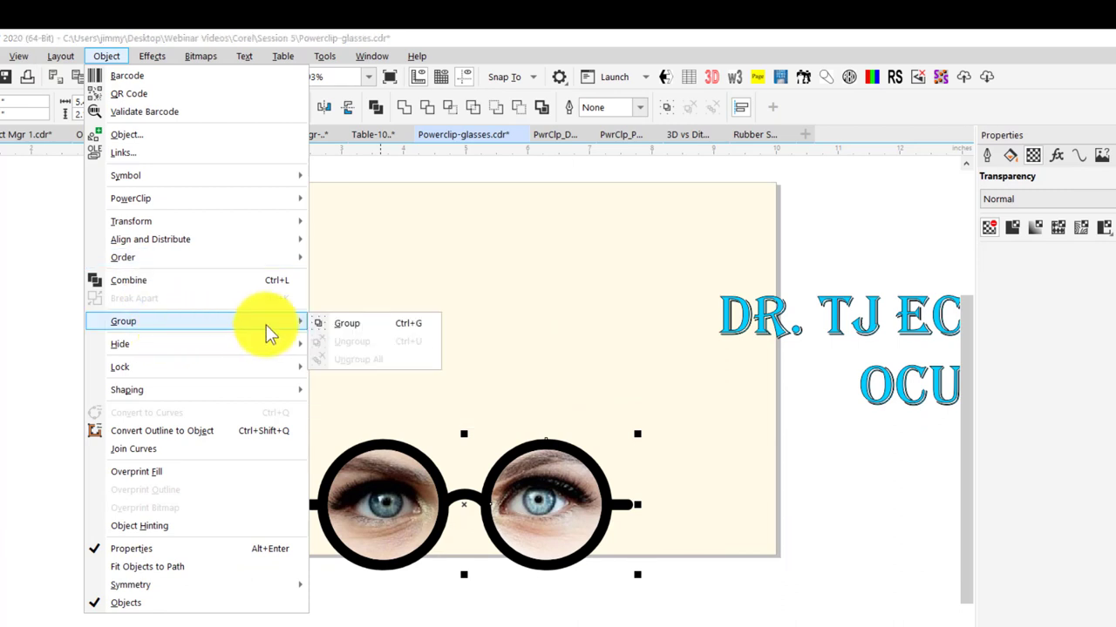
pyautogui.click(360, 330)
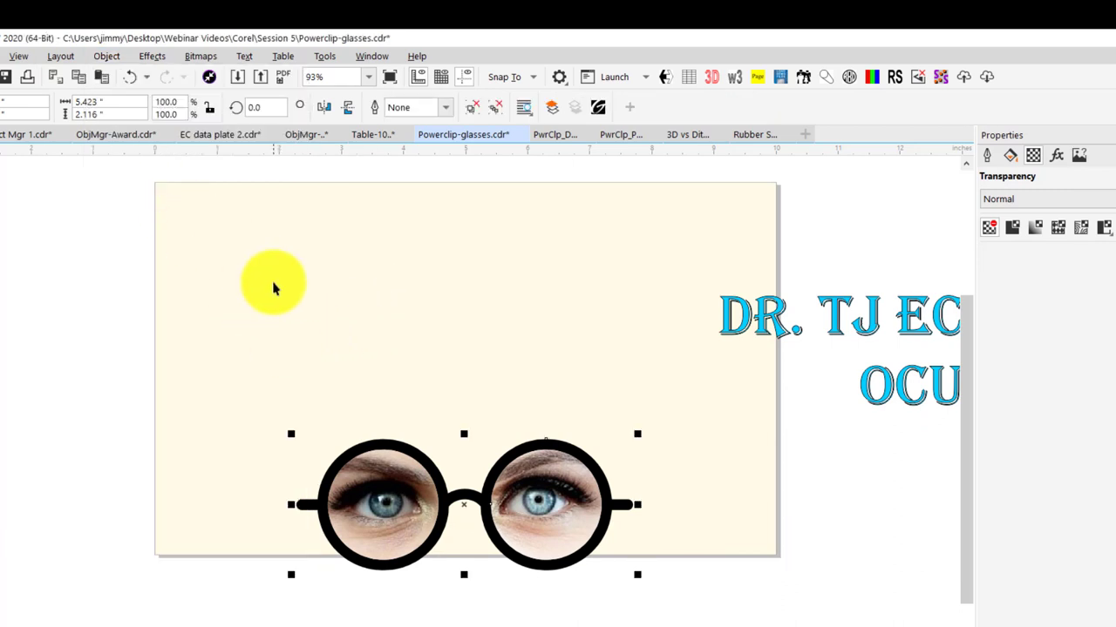
pyautogui.click(103, 58)
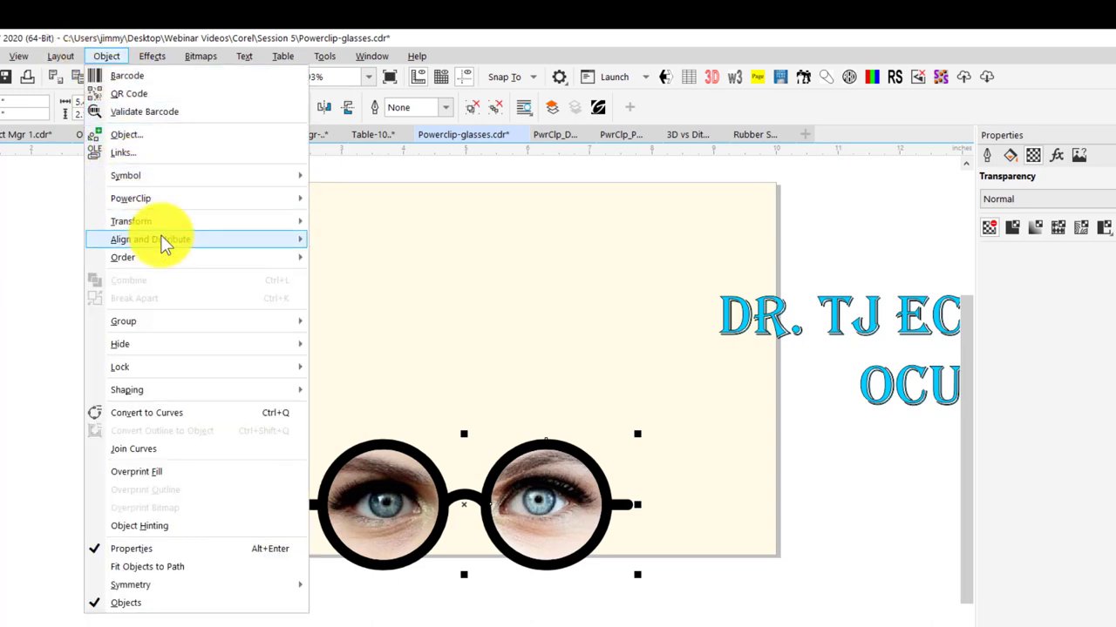
pyautogui.moveTo(162, 242)
pyautogui.click(410, 356)
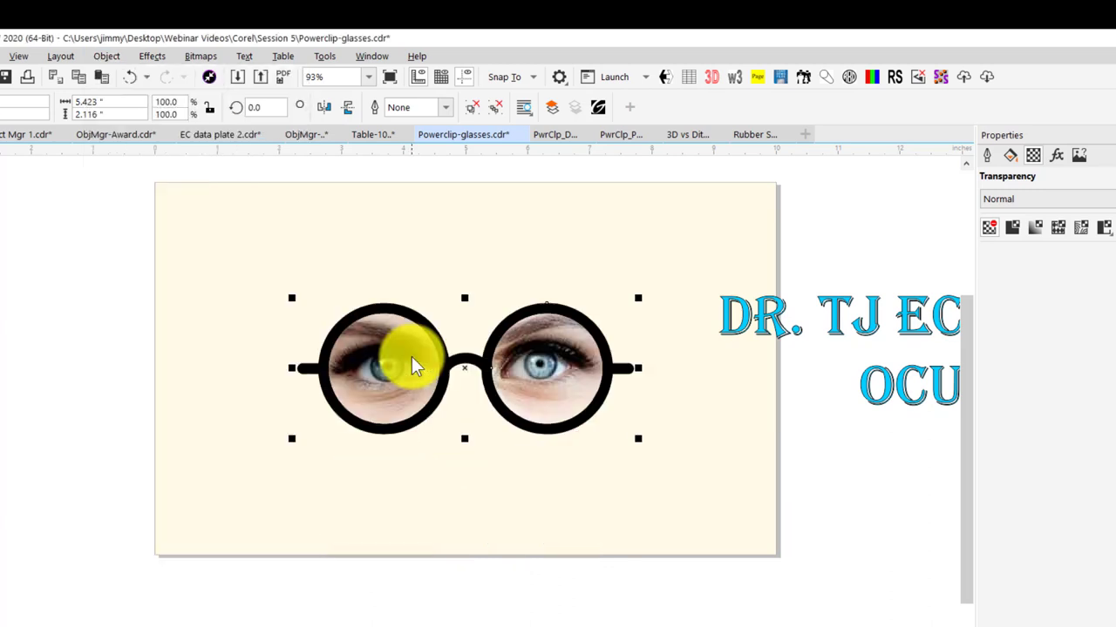
pyautogui.click(677, 484)
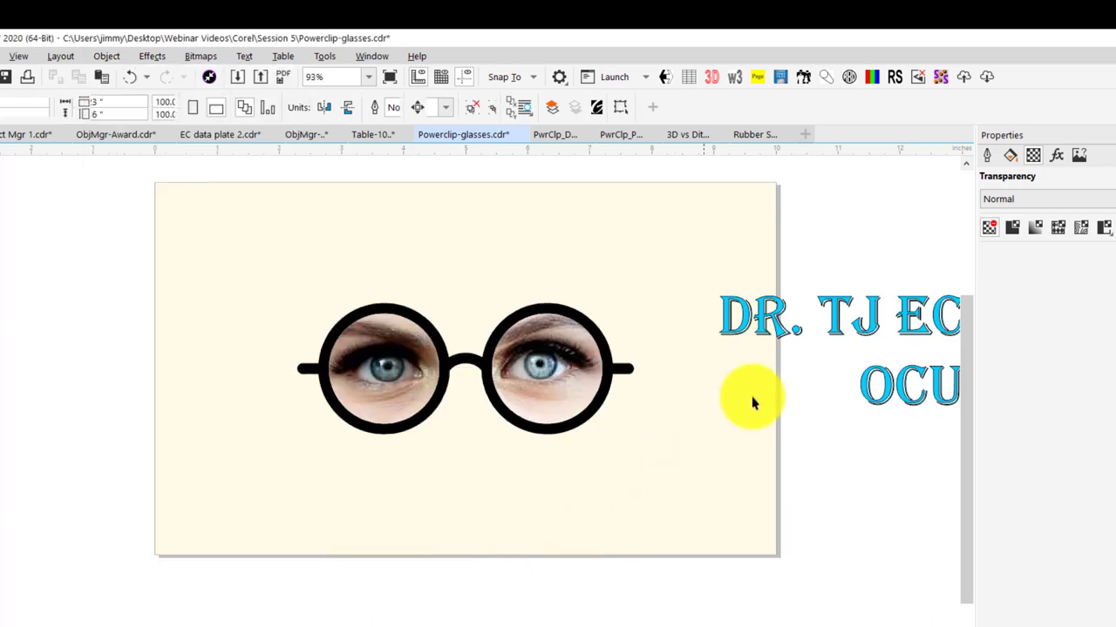
# Step: Select the two-line heading text beside the page and center it on the page over the glasses
pyautogui.doubleClick(778, 323)
pyautogui.moveTo(778, 322); pyautogui.dragTo(653, 302)
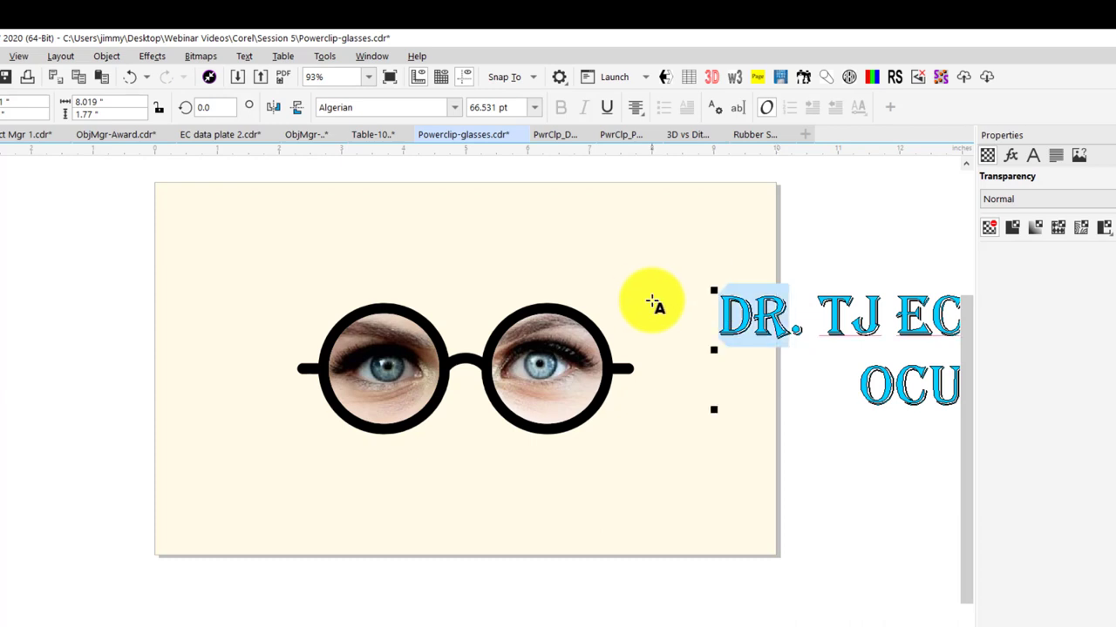
pyautogui.press('Escape')
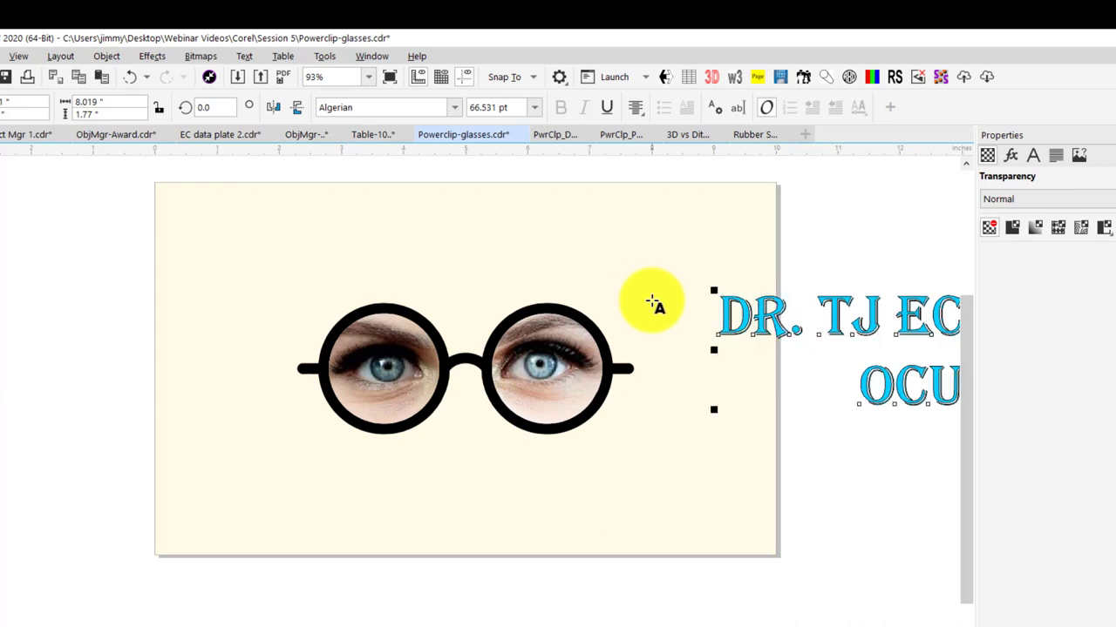
pyautogui.press('p')
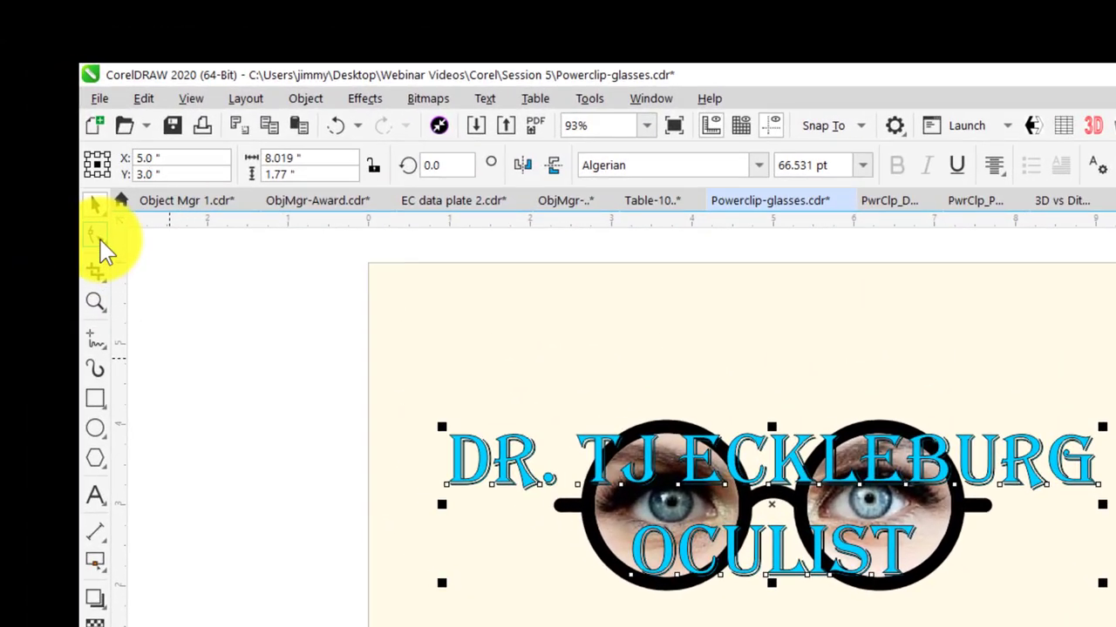
# Step: Increase the heading's line spacing with the Shape tool to separate its two lines around the glasses, and recenter the text on the page
pyautogui.click(103, 250)
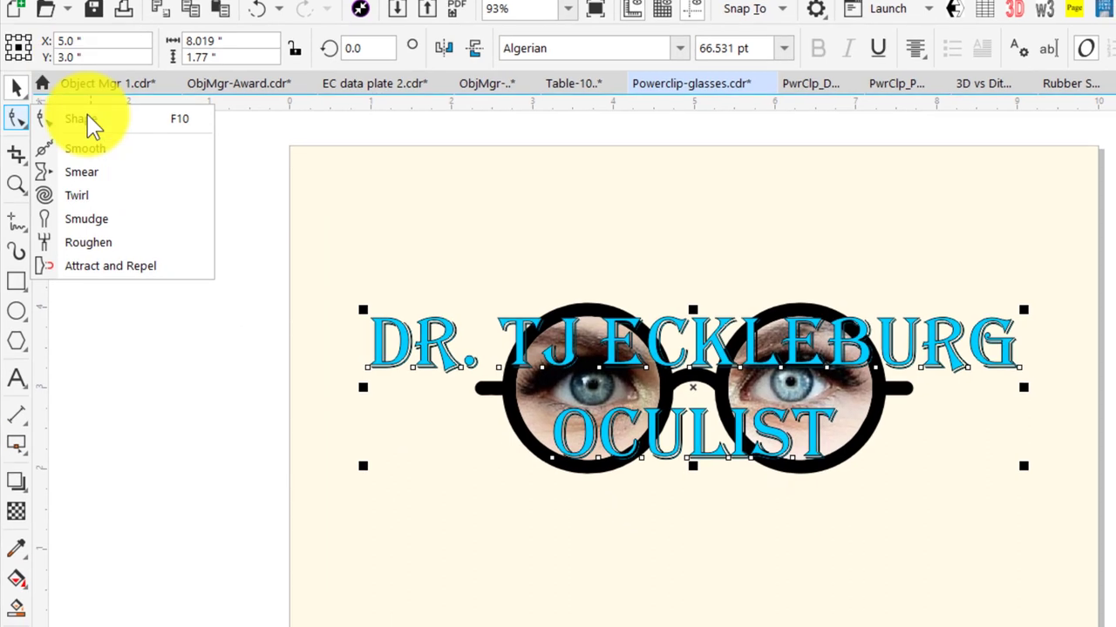
pyautogui.click(91, 125)
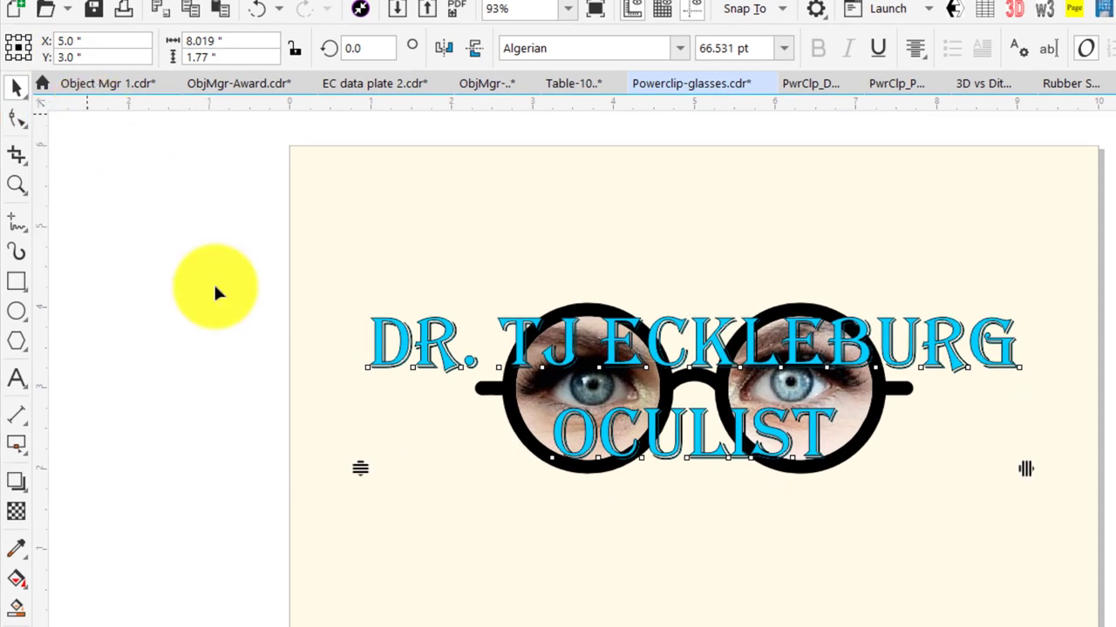
pyautogui.click(358, 468)
pyautogui.moveTo(358, 468); pyautogui.dragTo(321, 624)
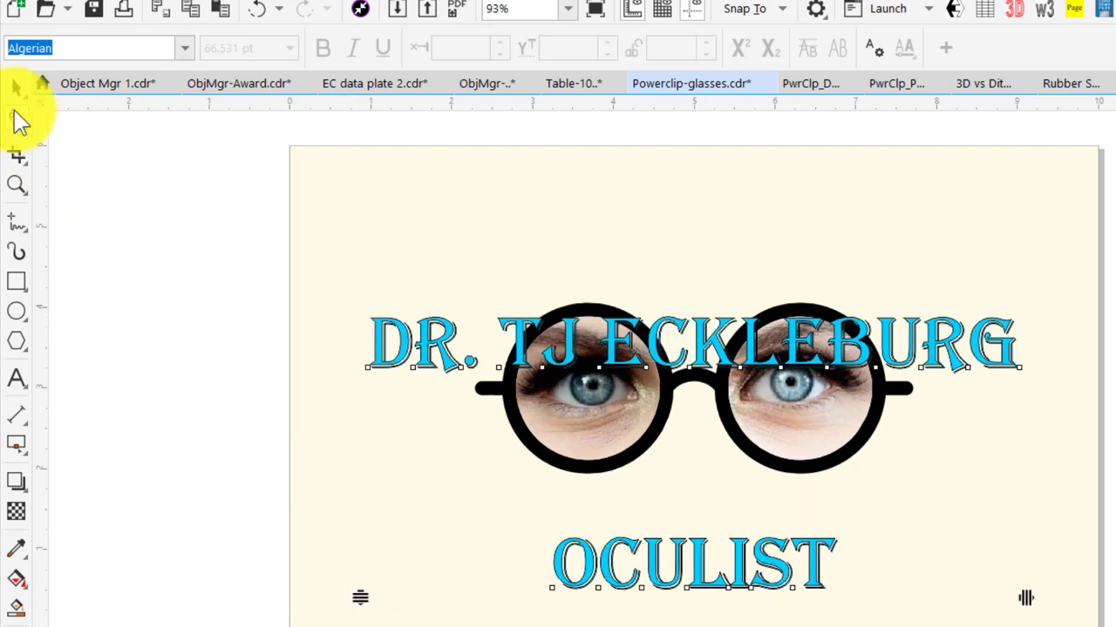
pyautogui.click(10, 90)
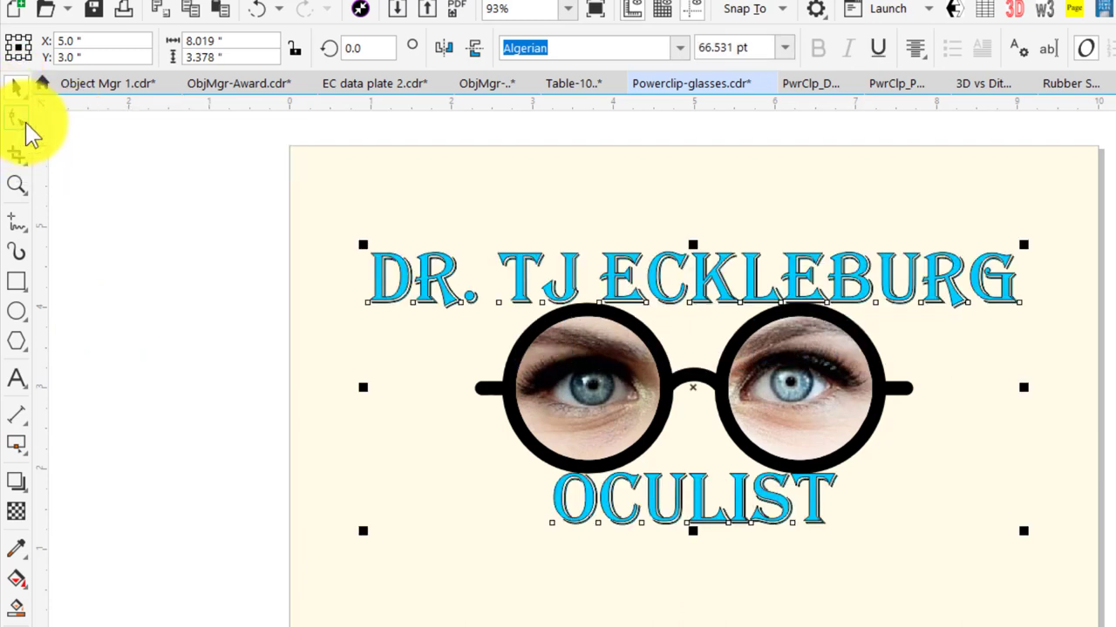
# Step: Widen the heading's line spacing slightly more to leave gaps above and below the glasses, recenter it on the page, and deselect it
pyautogui.click(17, 122)
pyautogui.click(70, 122)
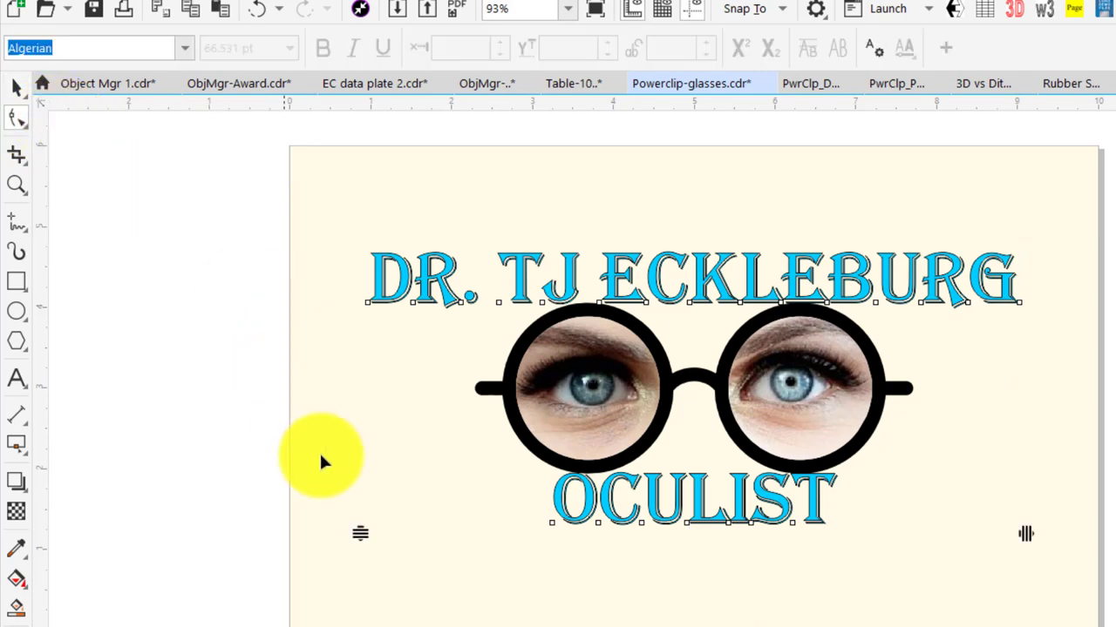
pyautogui.moveTo(357, 548); pyautogui.dragTo(354, 575)
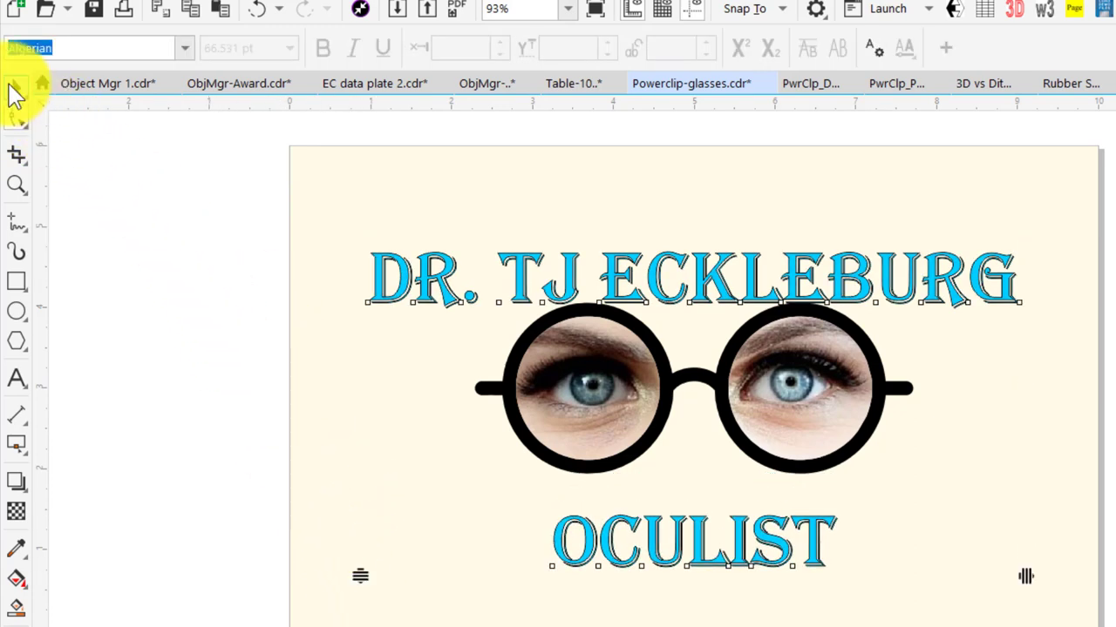
pyautogui.click(13, 87)
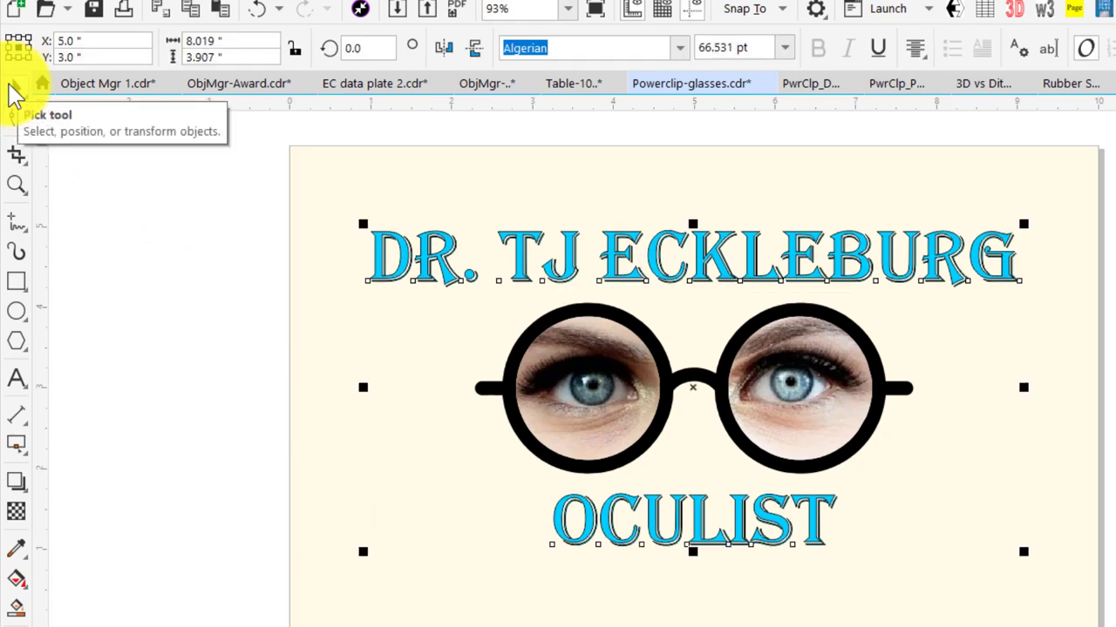
pyautogui.click(458, 491)
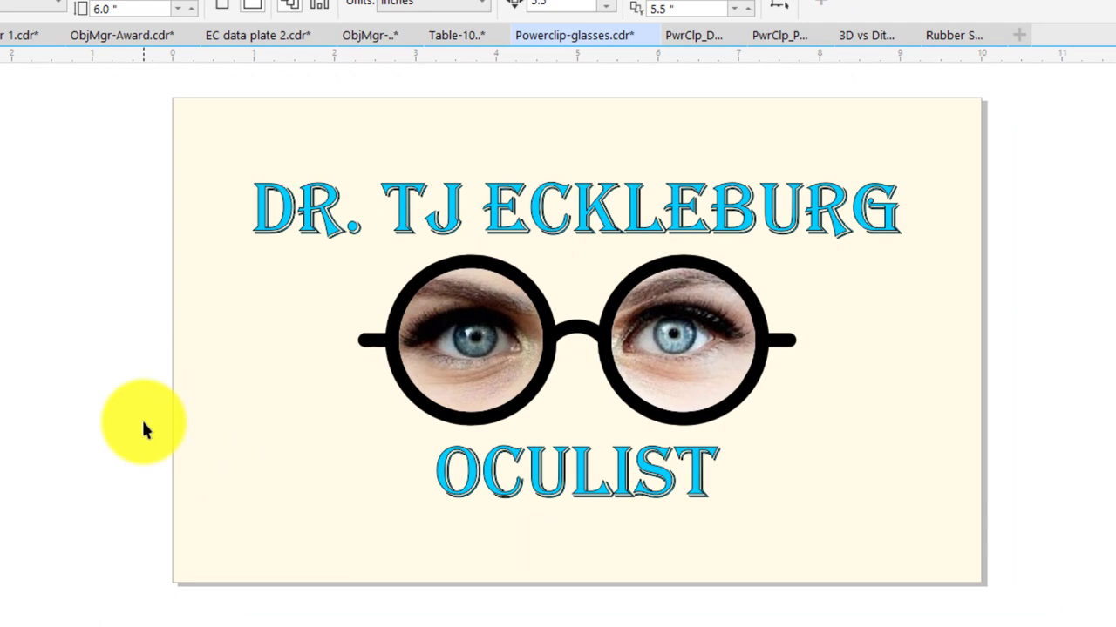
# Step: In the PwrClp_Diamond.cdr document, remove the fill from the FRENCH DIAMOND text and give it a red outline
pyautogui.click(703, 36)
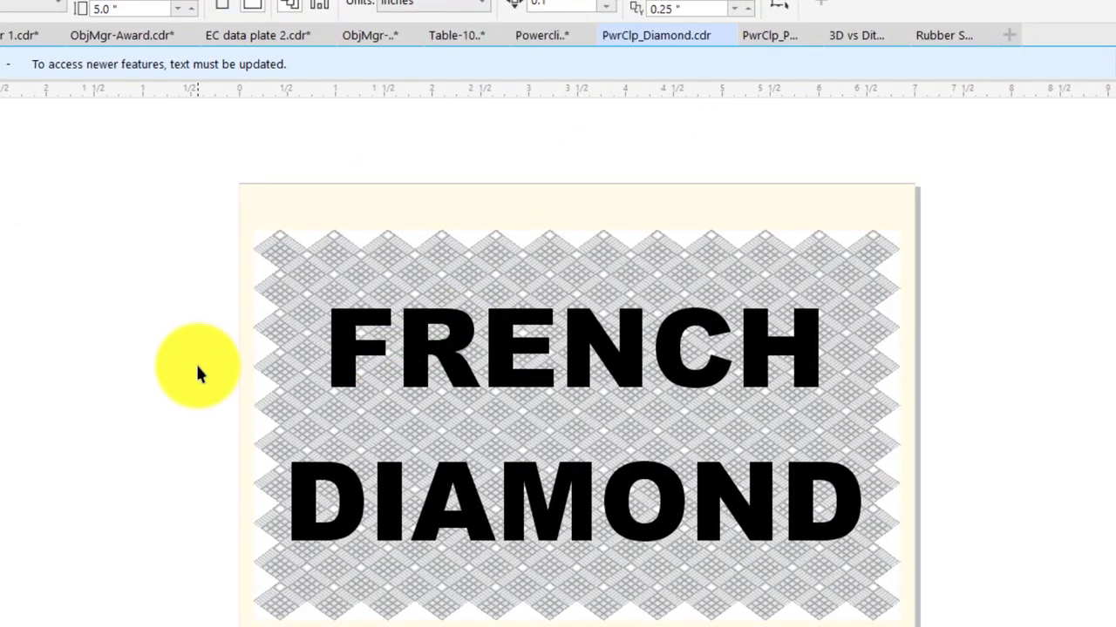
pyautogui.scroll(3, 387, 399)
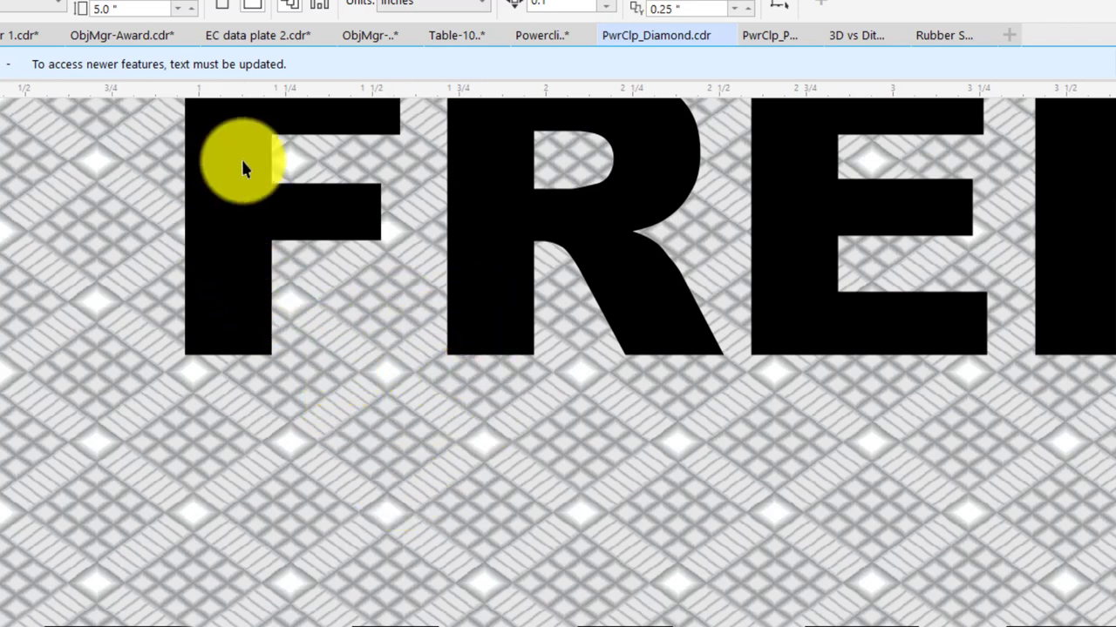
pyautogui.scroll(-2, 319, 341)
pyautogui.scroll(-2, 320, 341)
pyautogui.scroll(2, 321, 341)
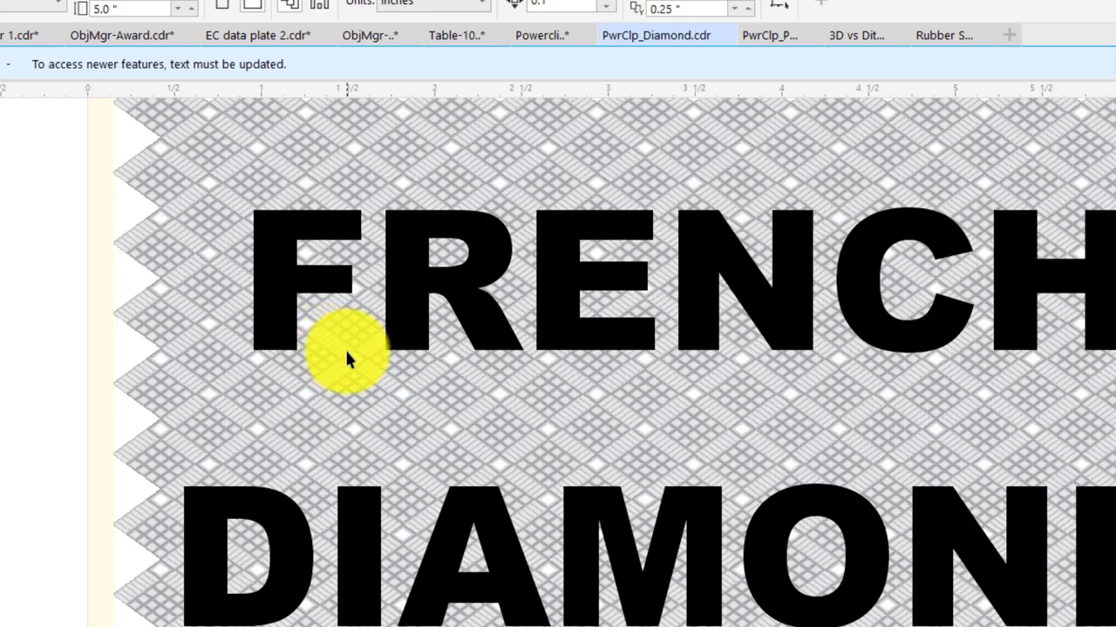
pyautogui.scroll(-2, 344, 348)
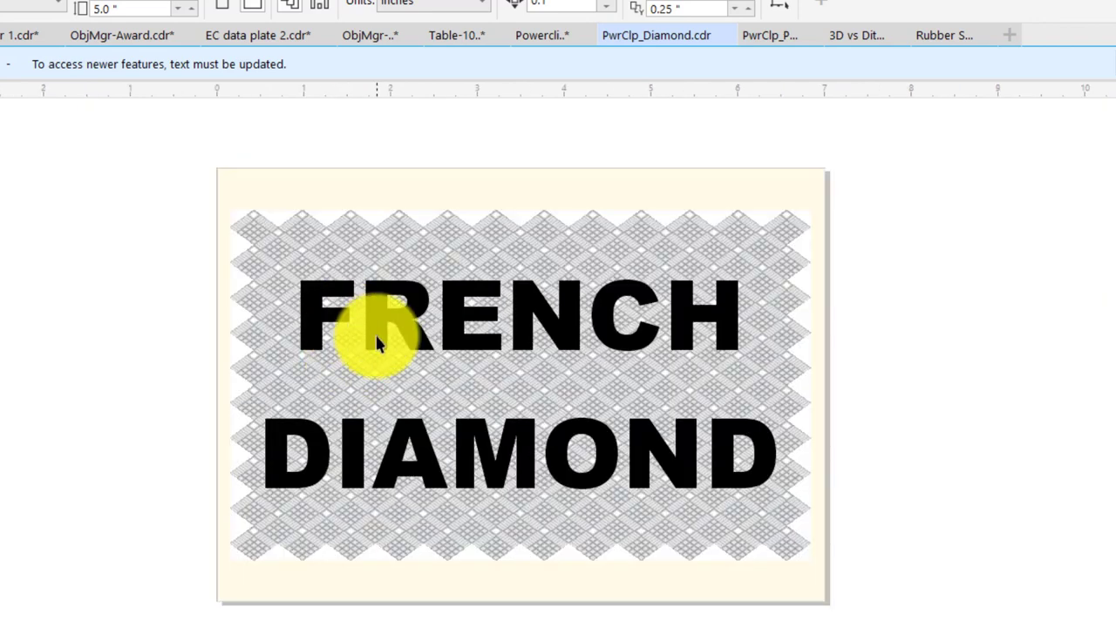
pyautogui.click(374, 342)
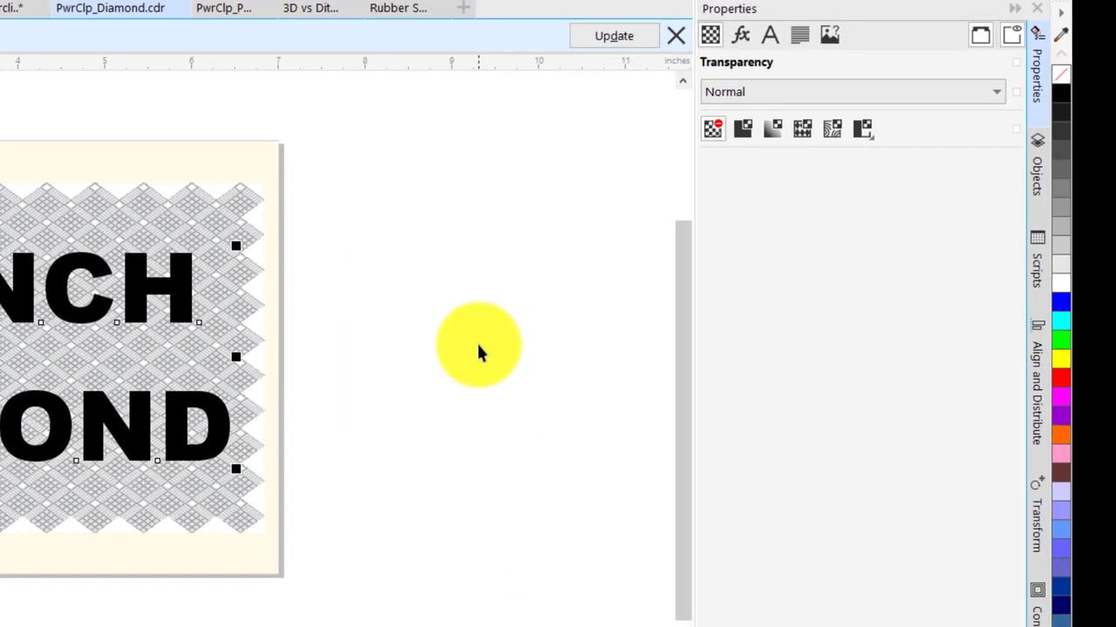
pyautogui.click(1062, 77)
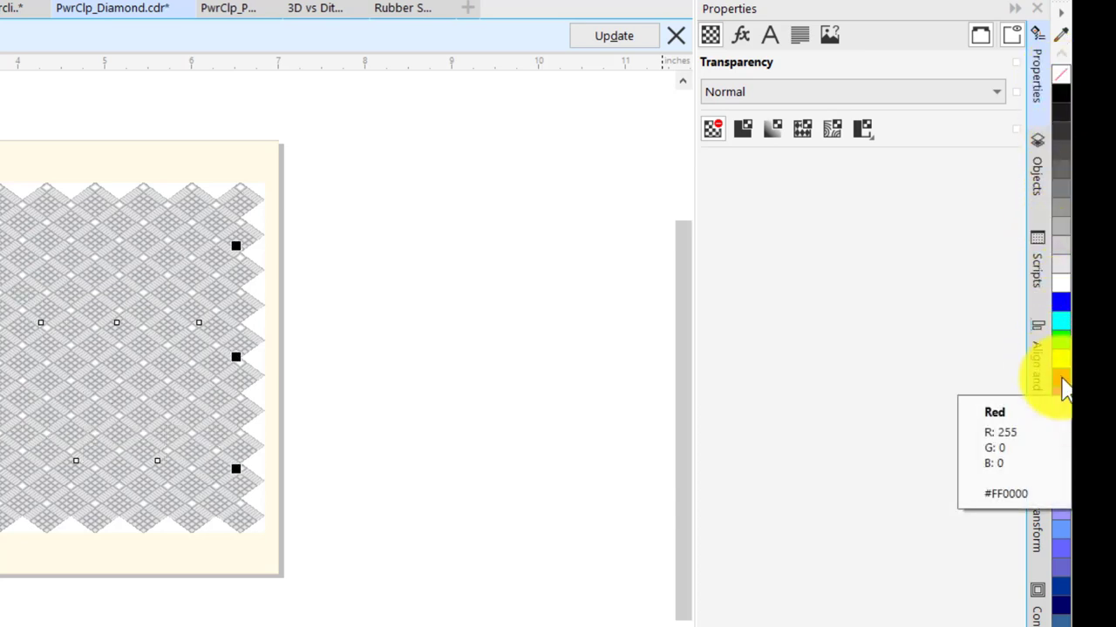
pyautogui.rightClick(1064, 388)
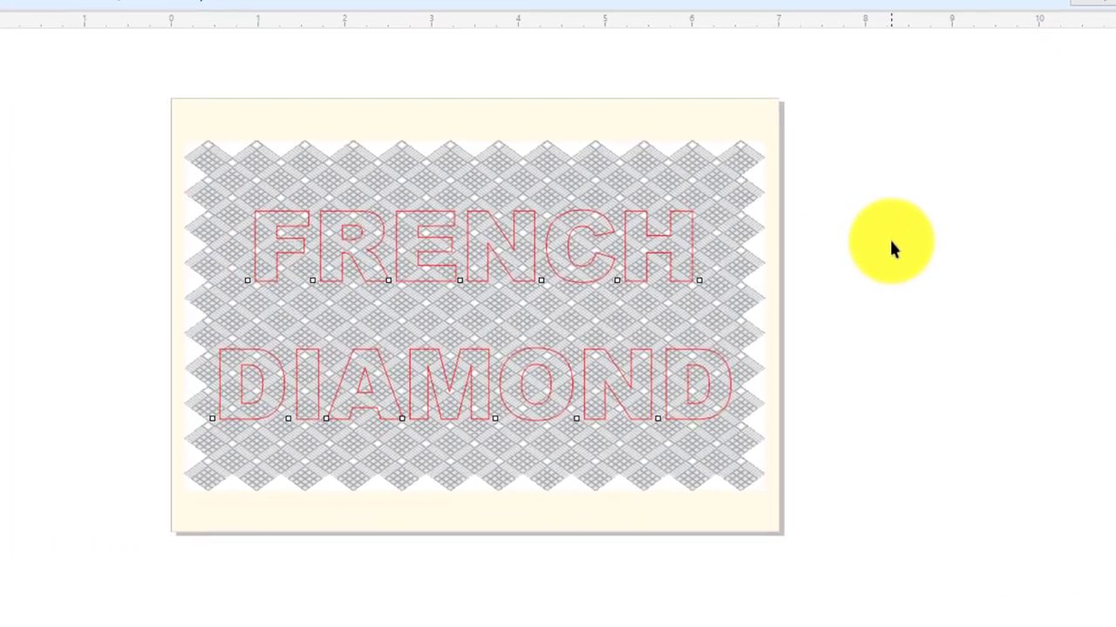
pyautogui.click(891, 248)
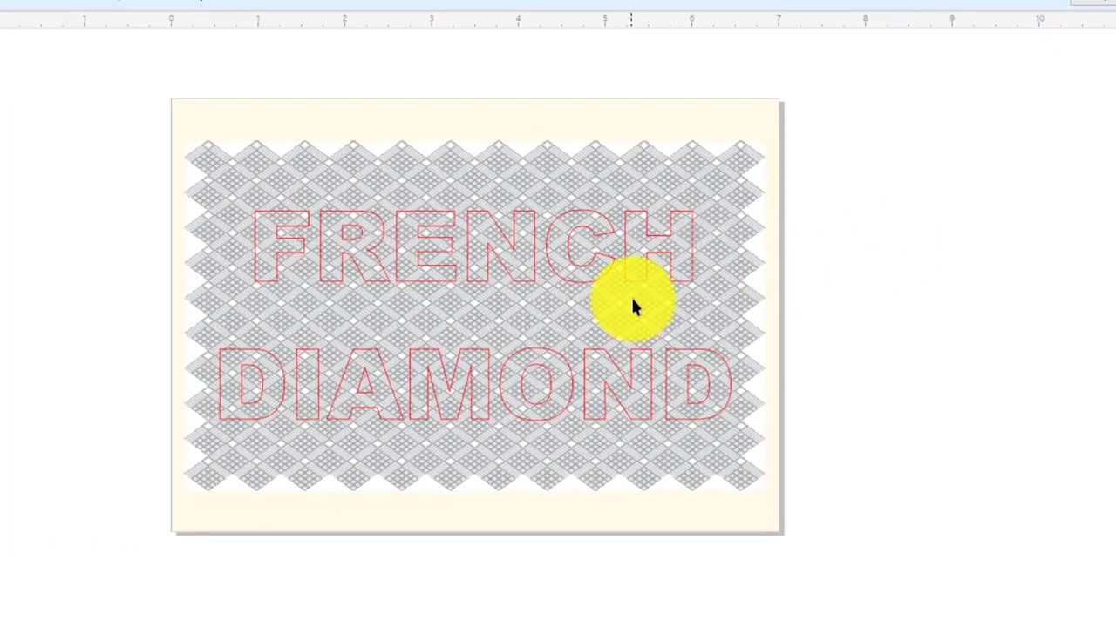
# Step: PowerClip the gray diamond pattern bitmap inside the FRENCH DIAMOND text
pyautogui.click(628, 187)
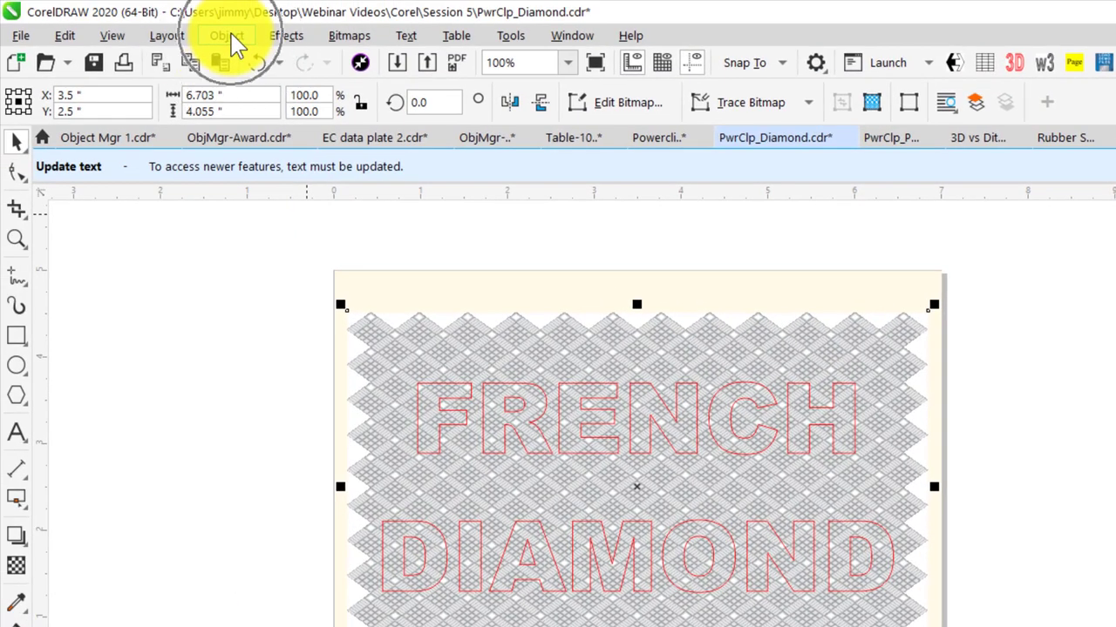
pyautogui.click(233, 40)
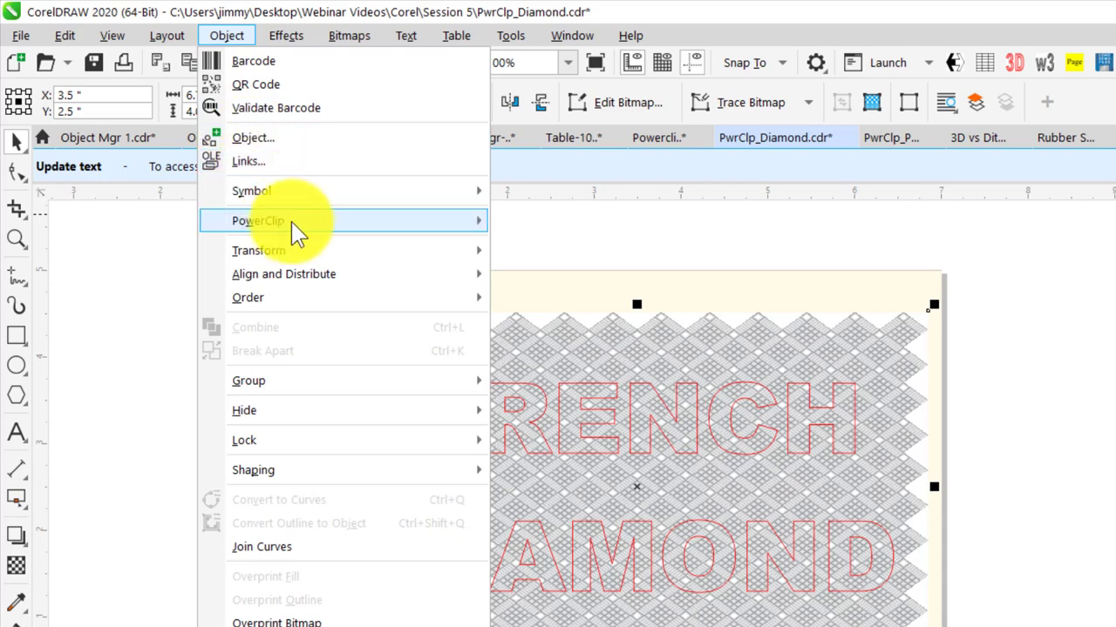
pyautogui.moveTo(299, 233)
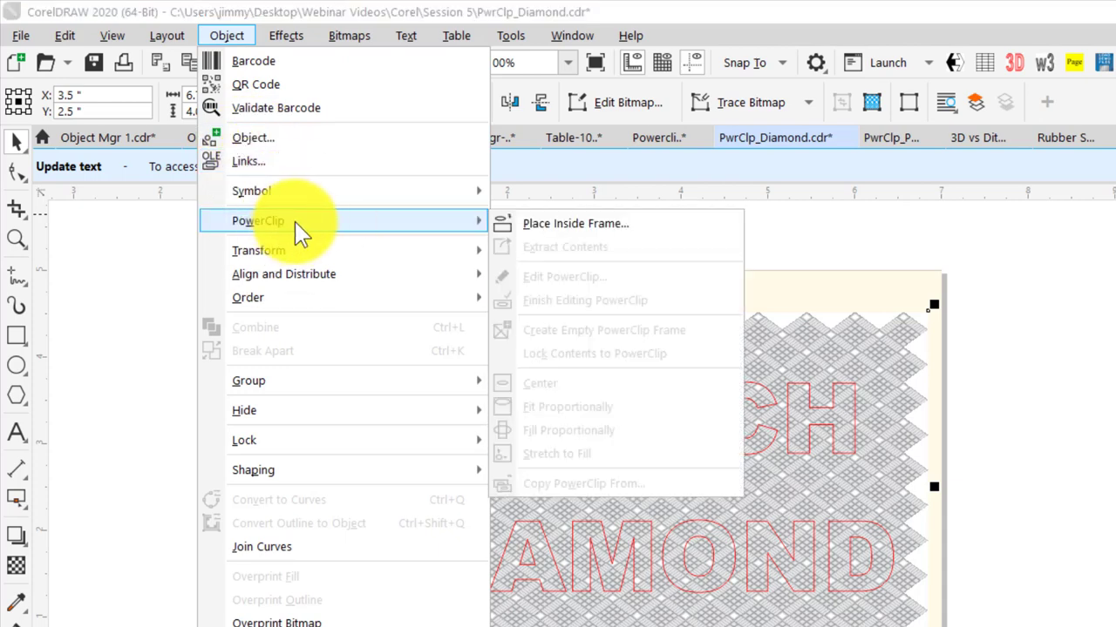
pyautogui.click(603, 233)
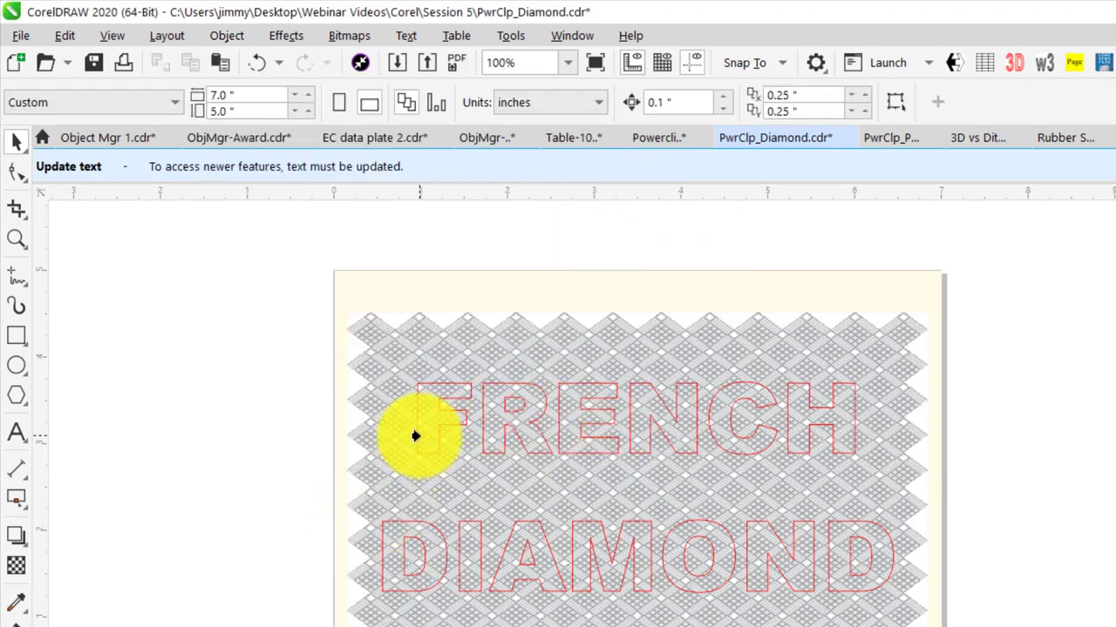
pyautogui.click(414, 434)
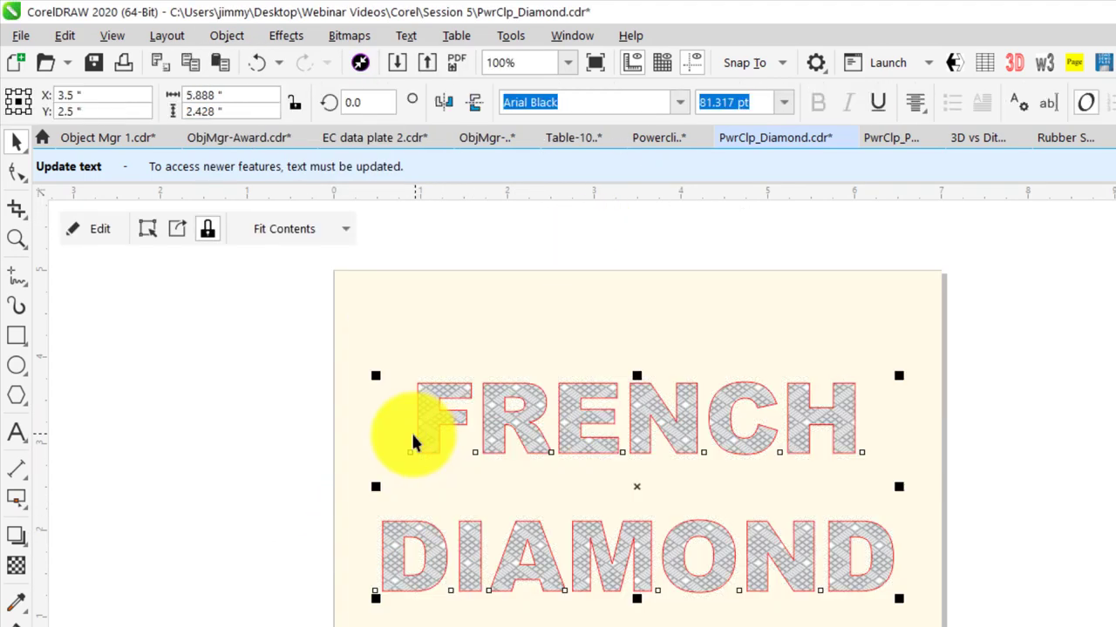
# Step: Remove the red outline from the pattern-filled FRENCH DIAMOND text
pyautogui.scroll(2, 437, 428)
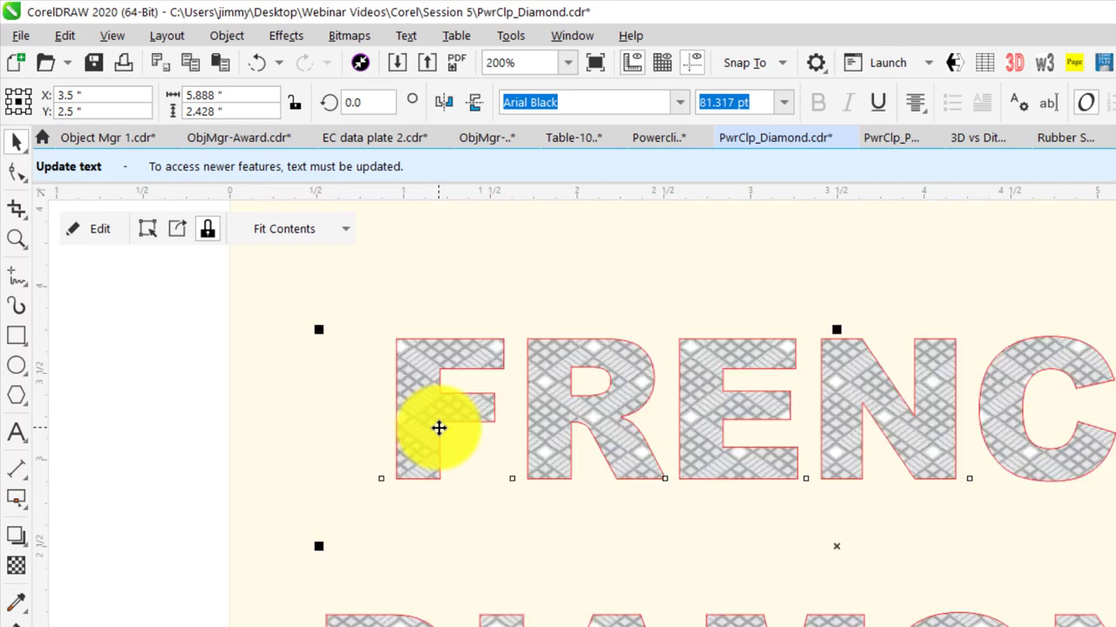
pyautogui.scroll(2, 439, 428)
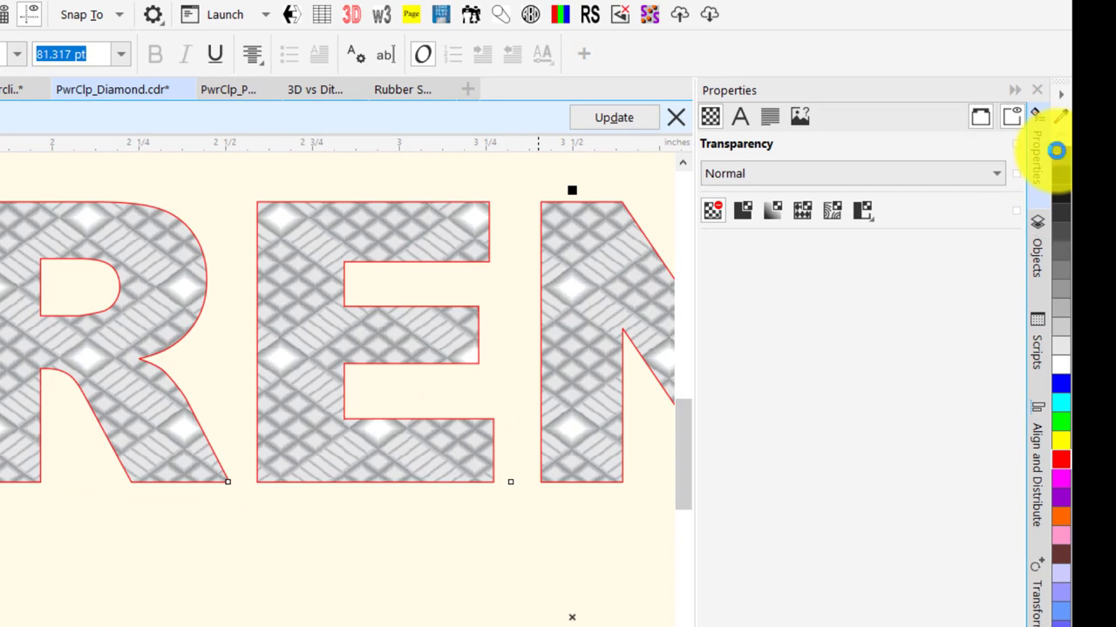
pyautogui.rightClick(1057, 154)
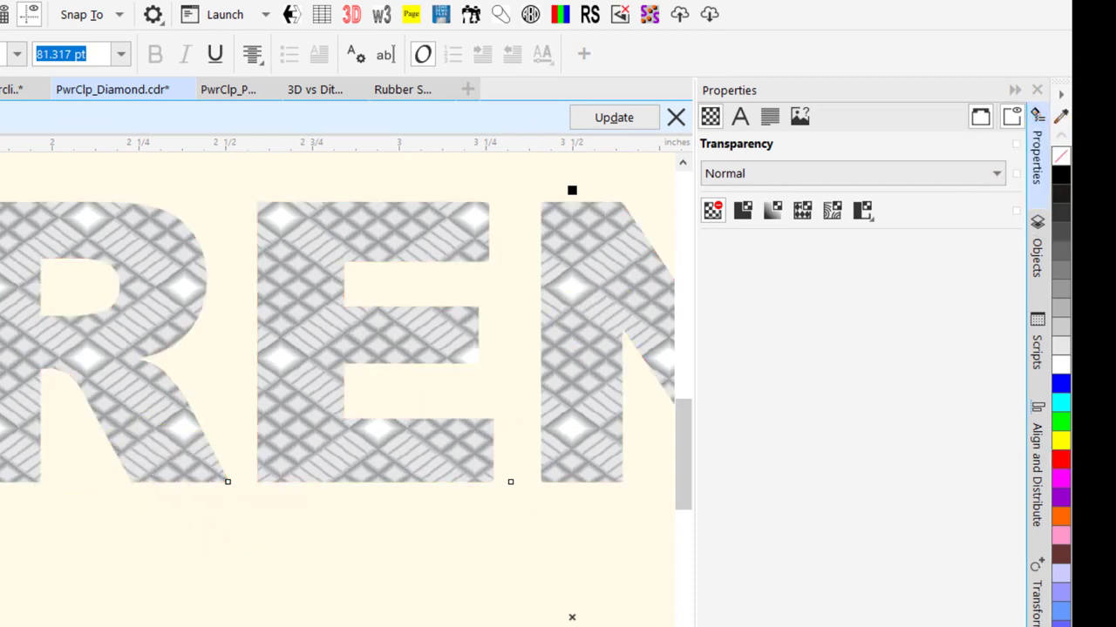
pyautogui.scroll(2, 0, 353)
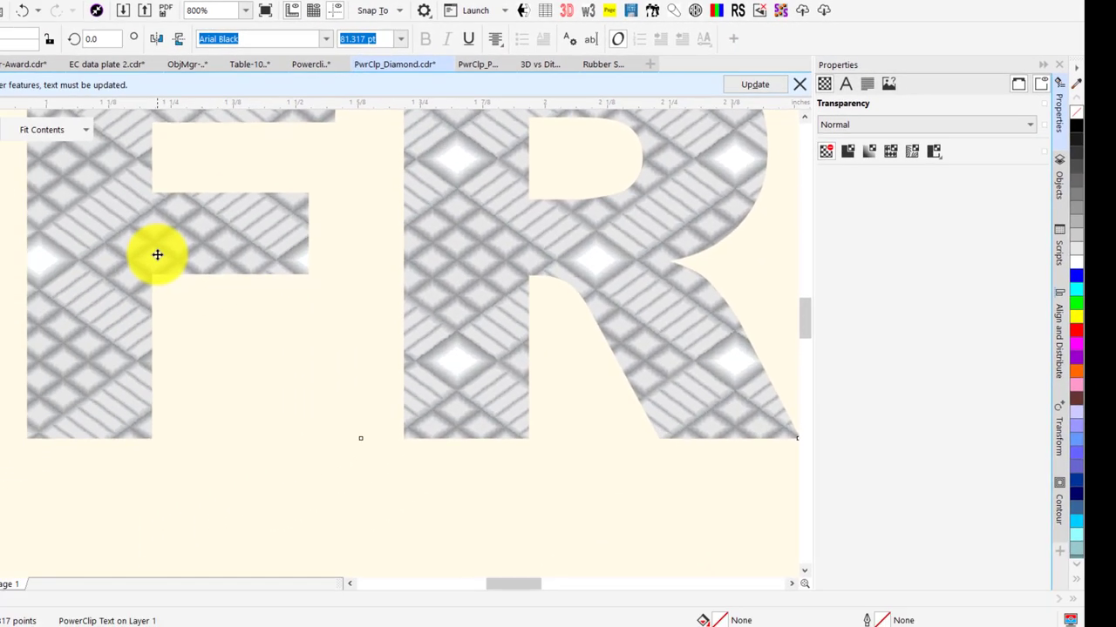
pyautogui.scroll(-4, 156, 255)
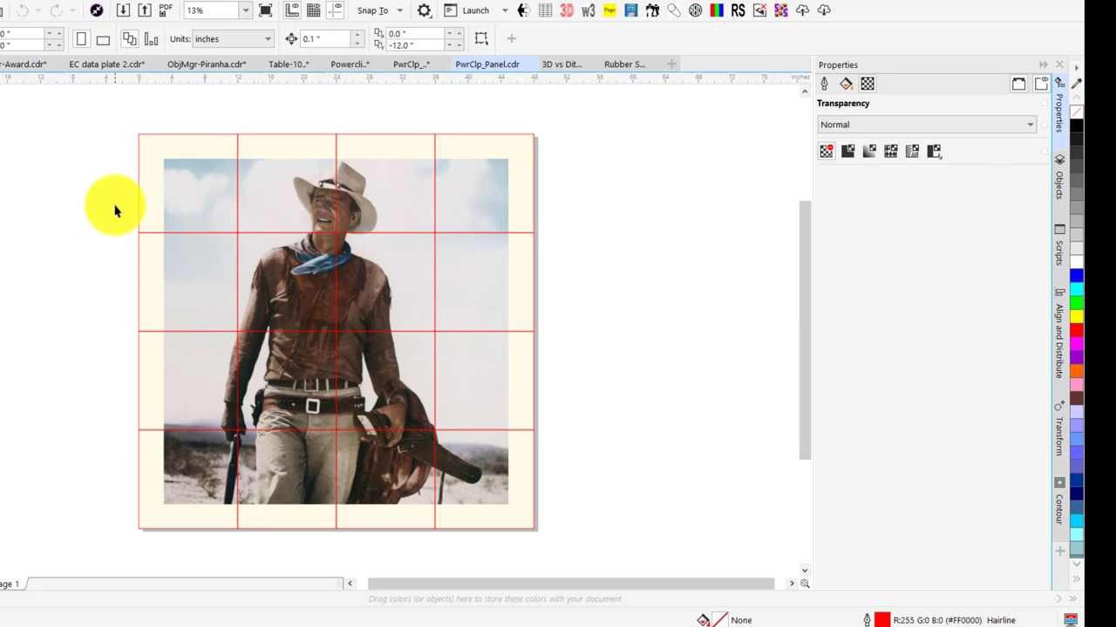
# Step: In the PwrClp_Panel.cdr document, examine the cowboy photo behind the red grid and check the page width and height
pyautogui.click(202, 206)
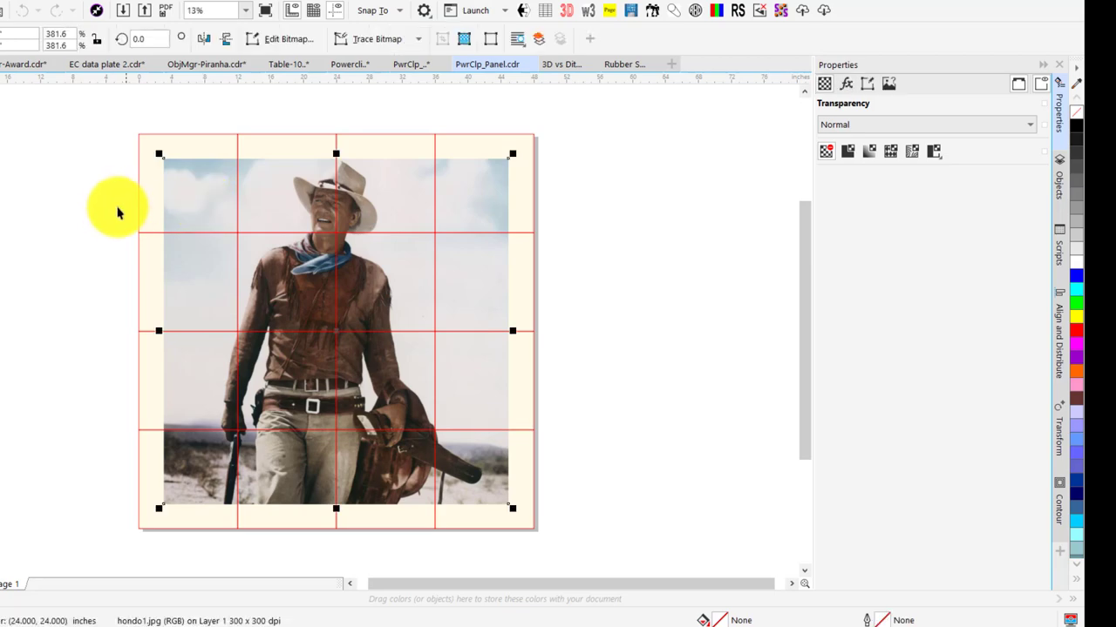
pyautogui.click(87, 211)
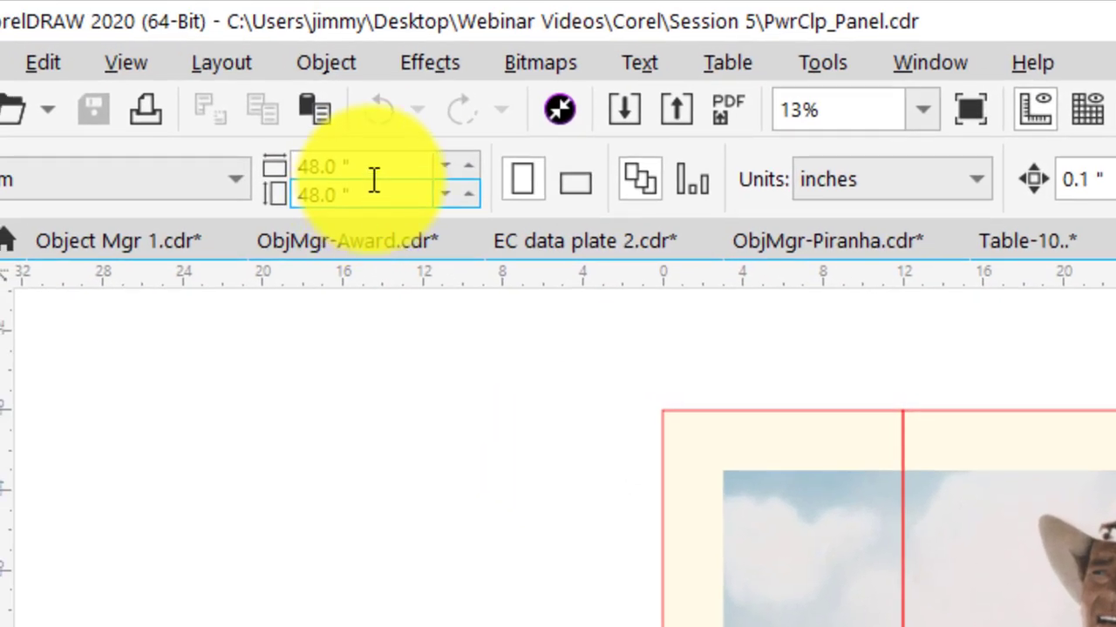
pyautogui.click(327, 145)
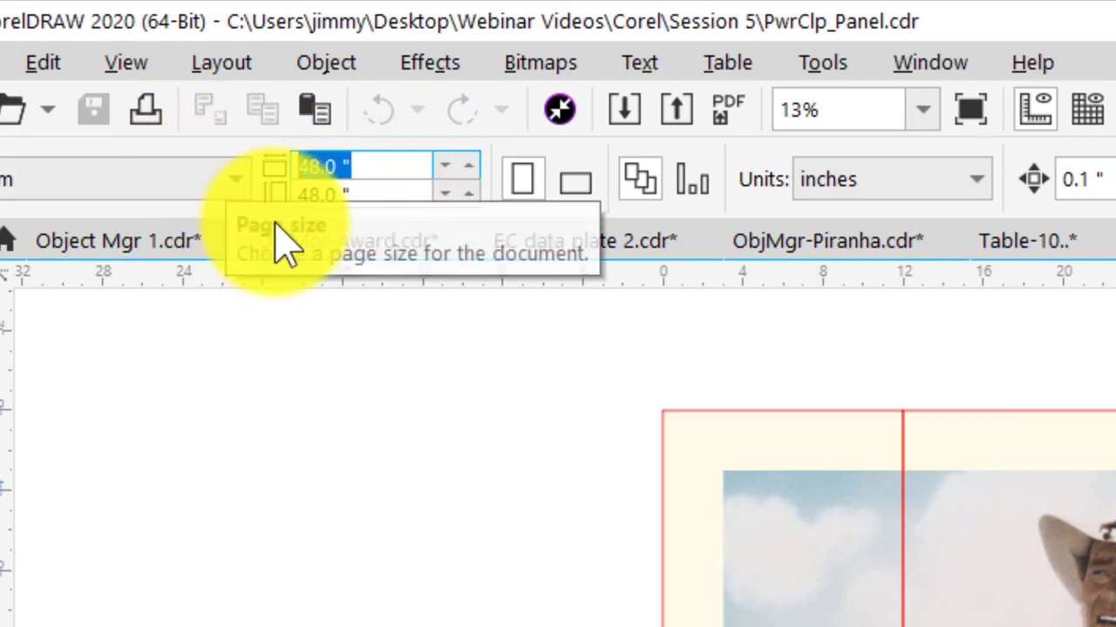
pyautogui.click(359, 192)
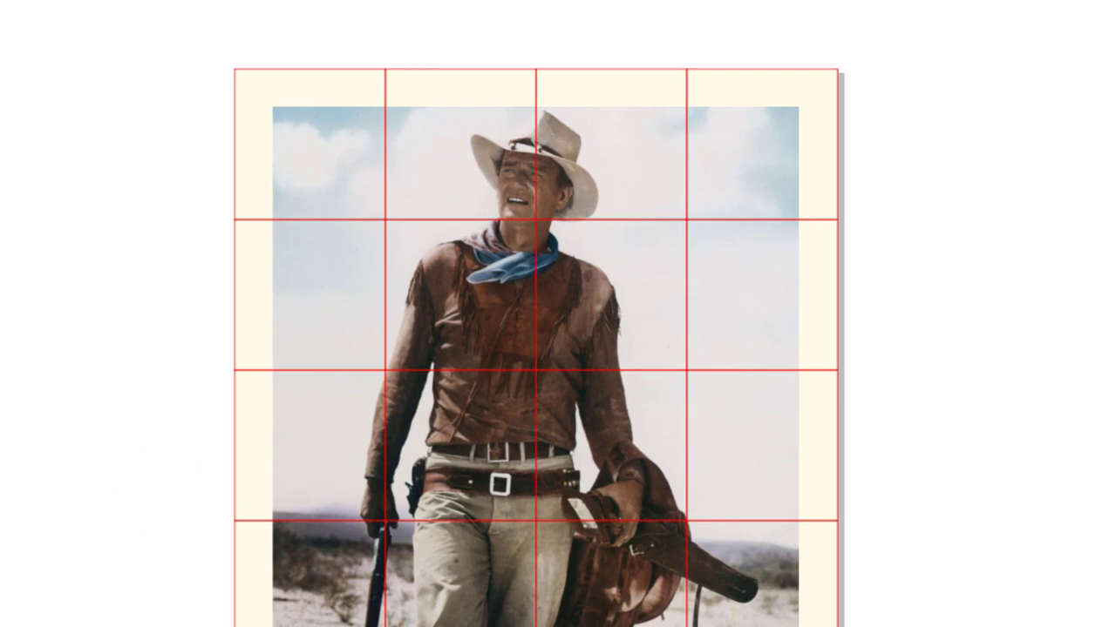
# Step: Move the upper-left red grid square off the page, to the left of the cowboy photo
pyautogui.click(232, 210)
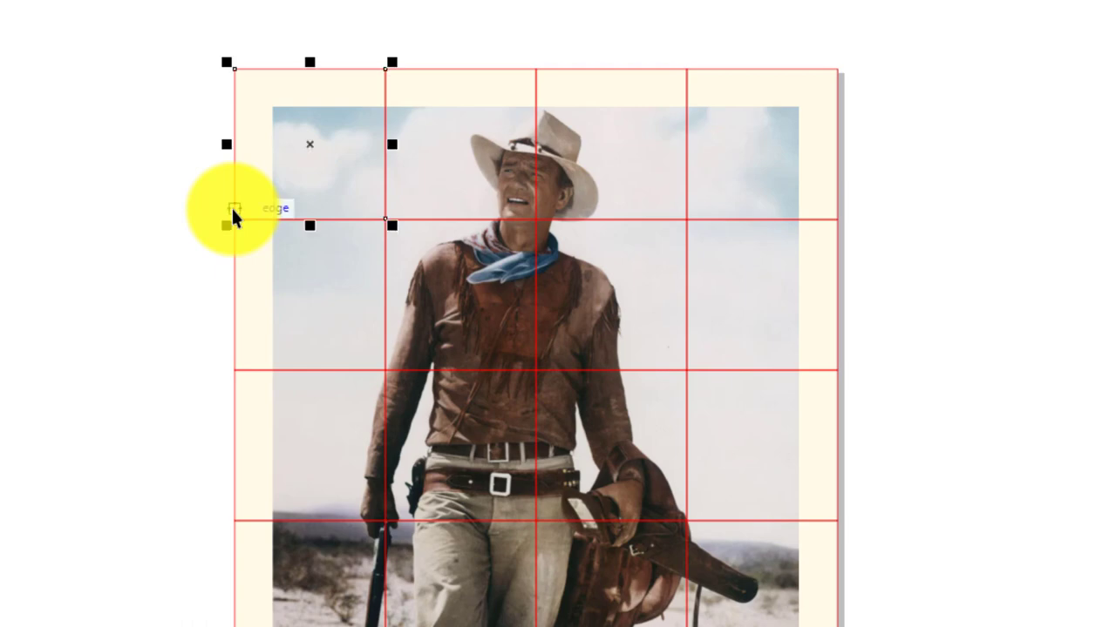
pyautogui.moveTo(232, 209); pyautogui.dragTo(0, 184)
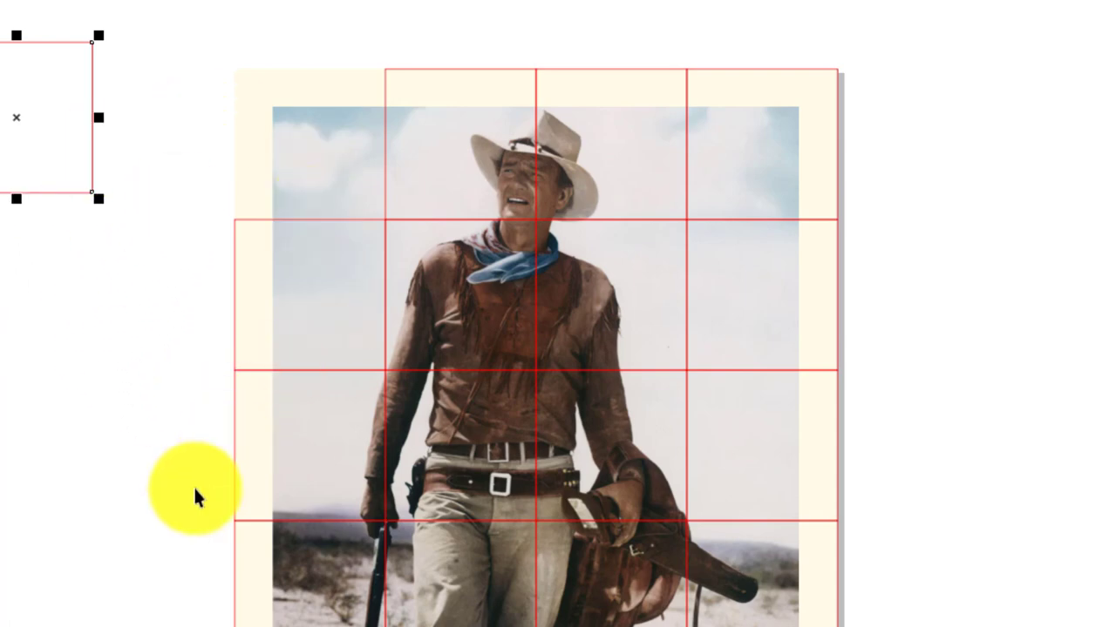
# Step: Undo the grid square's move, and combine all the red grid rectangles on Layer 1 into a single object
pyautogui.hotkey('ctrl', 'z')
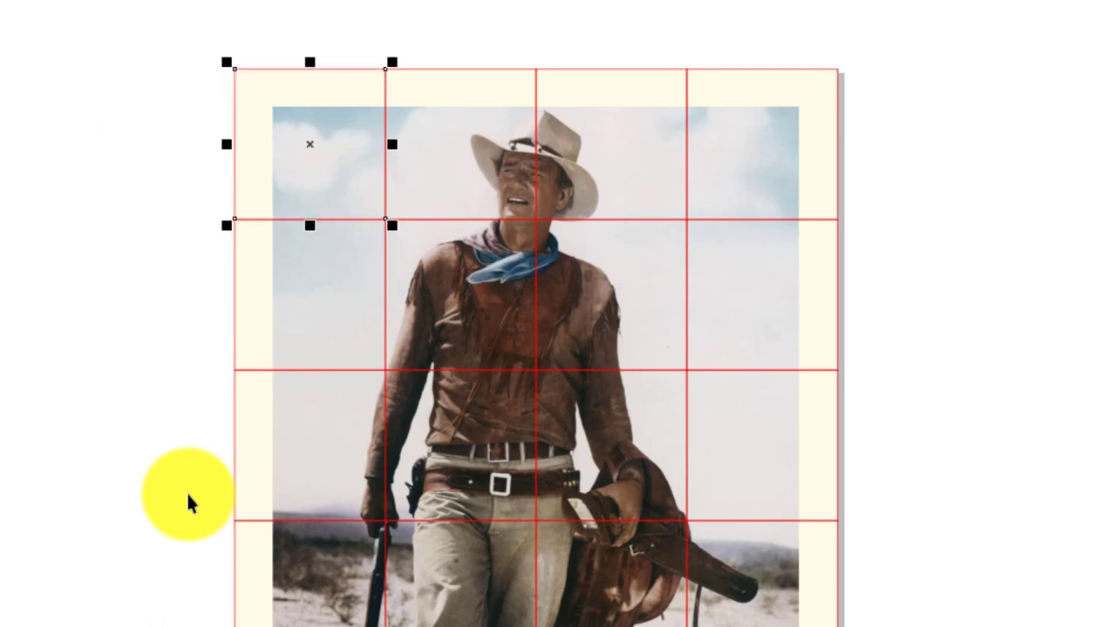
pyautogui.press('Escape')
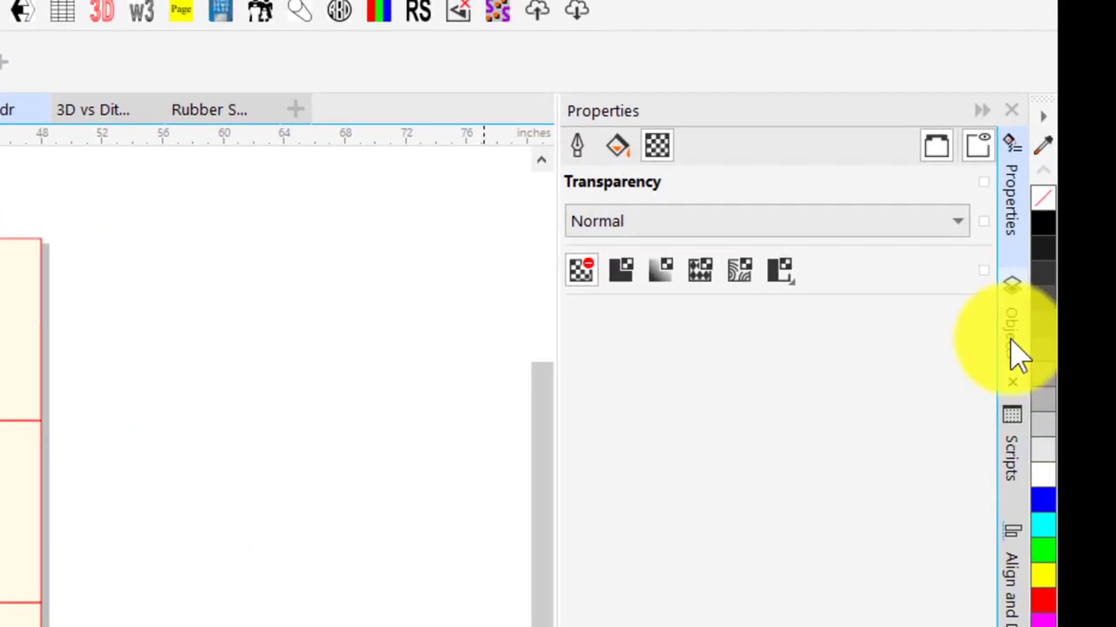
pyautogui.click(1014, 349)
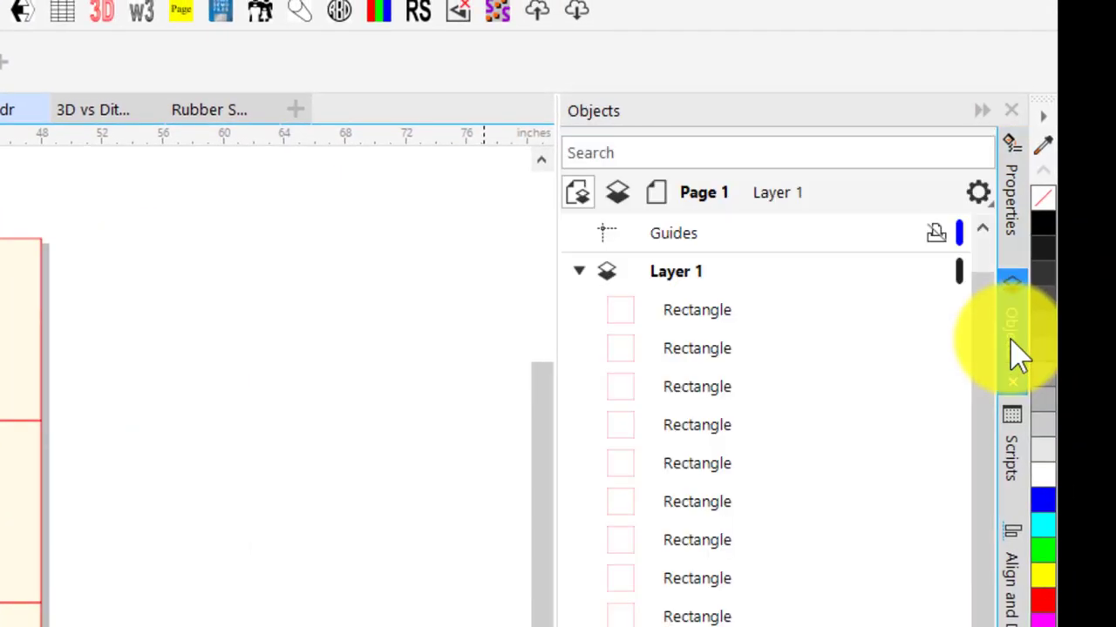
pyautogui.click(697, 312)
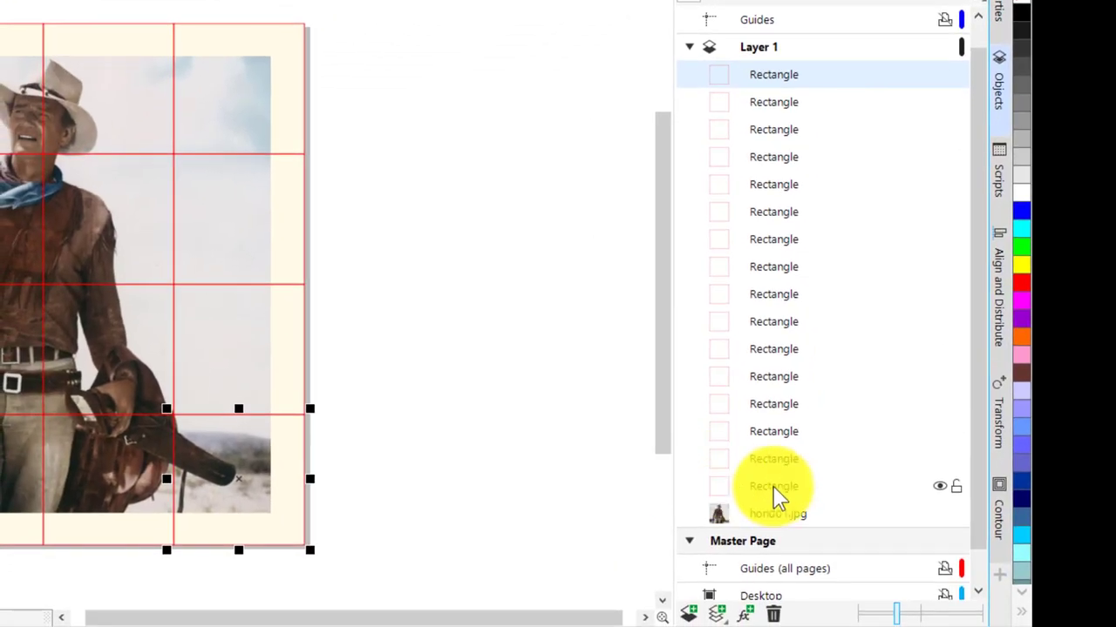
pyautogui.keyDown('shift'); pyautogui.click(775, 490); pyautogui.keyUp('shift')
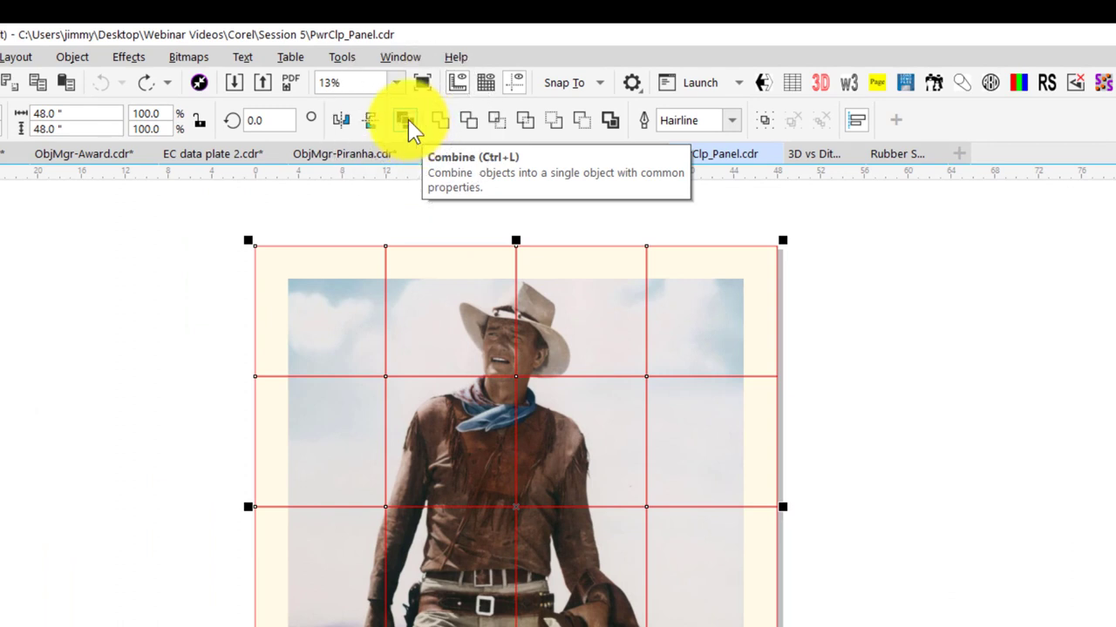
pyautogui.click(408, 120)
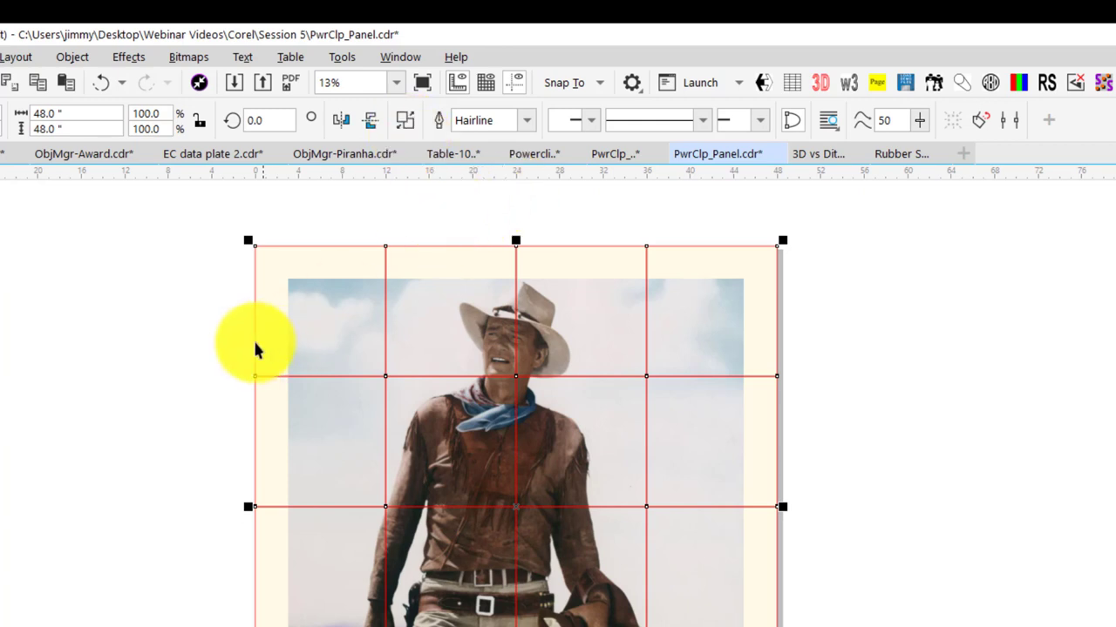
# Step: PowerClip the cowboy photo inside the combined red grid
pyautogui.click(199, 357)
pyautogui.click(315, 338)
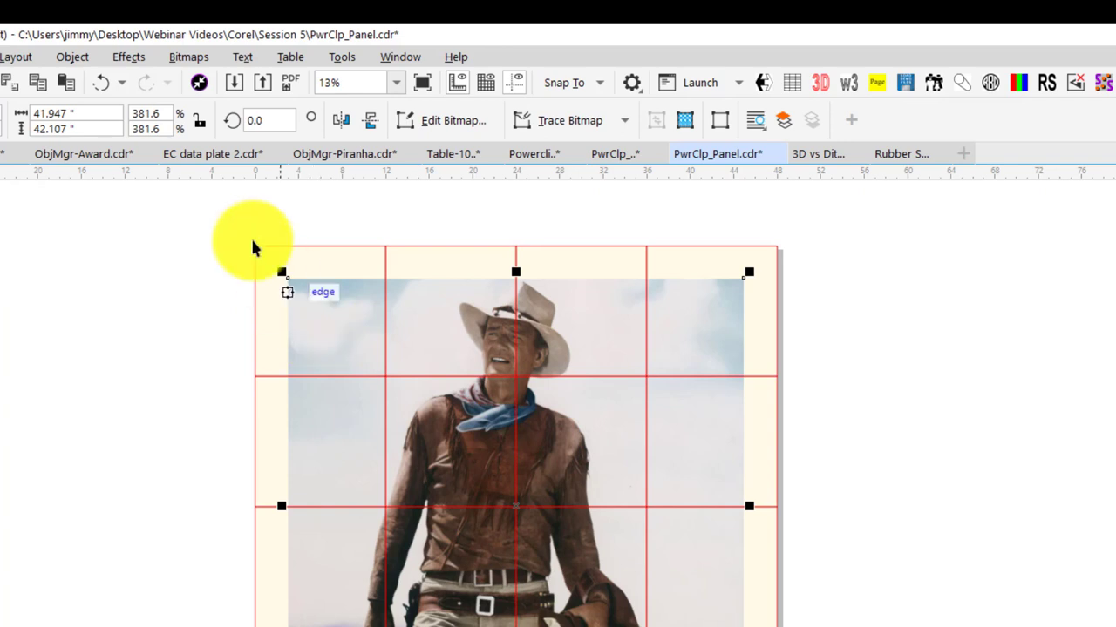
pyautogui.click(74, 57)
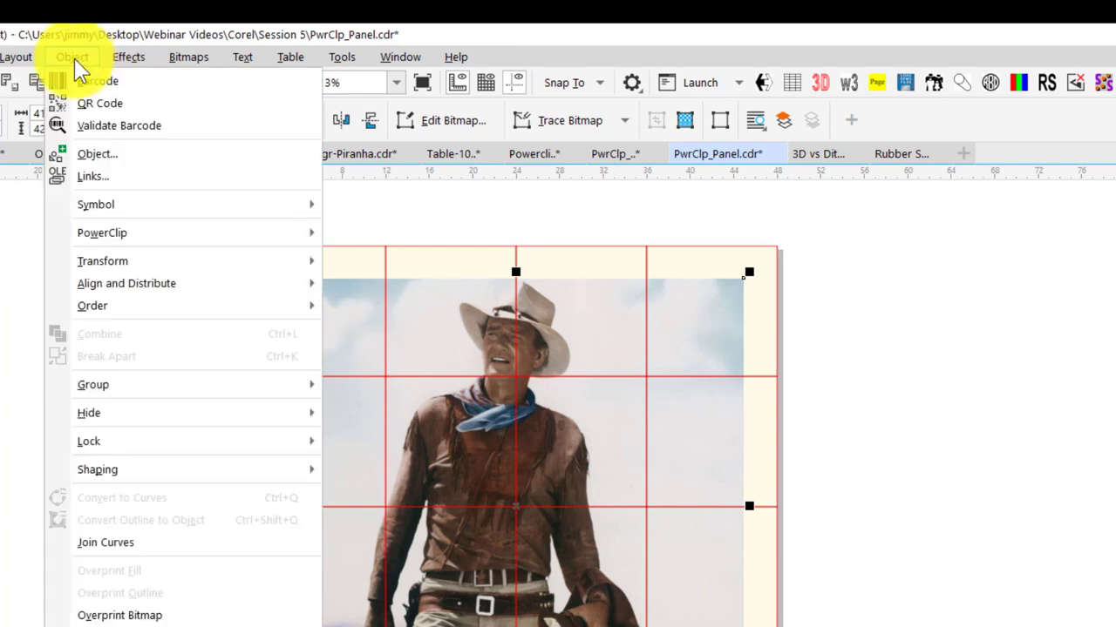
pyautogui.moveTo(157, 243)
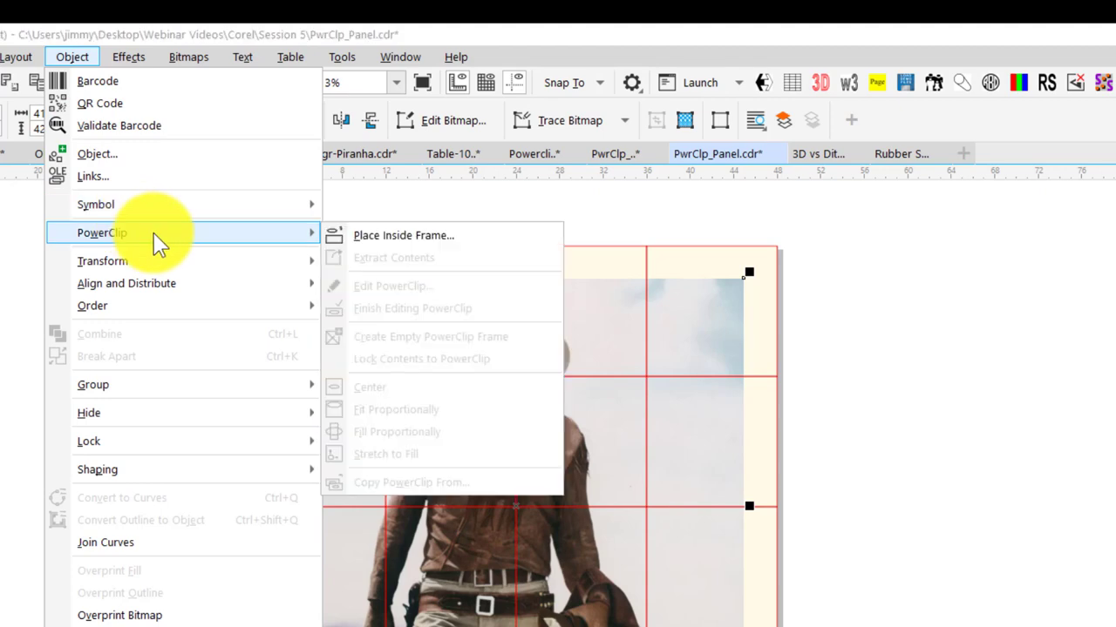
pyautogui.click(453, 244)
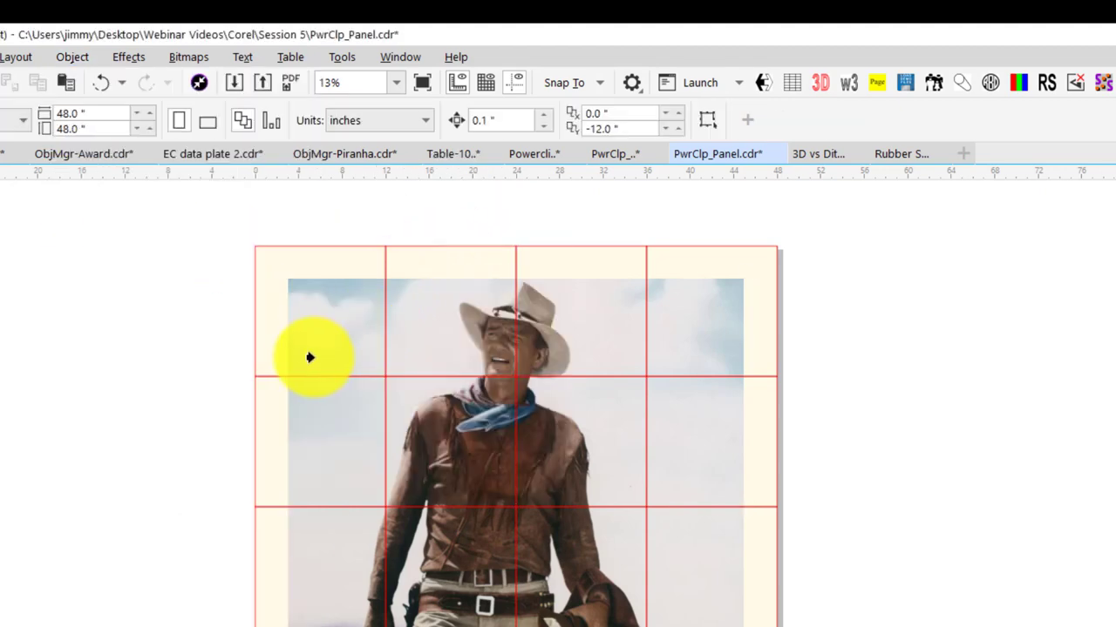
pyautogui.click(251, 354)
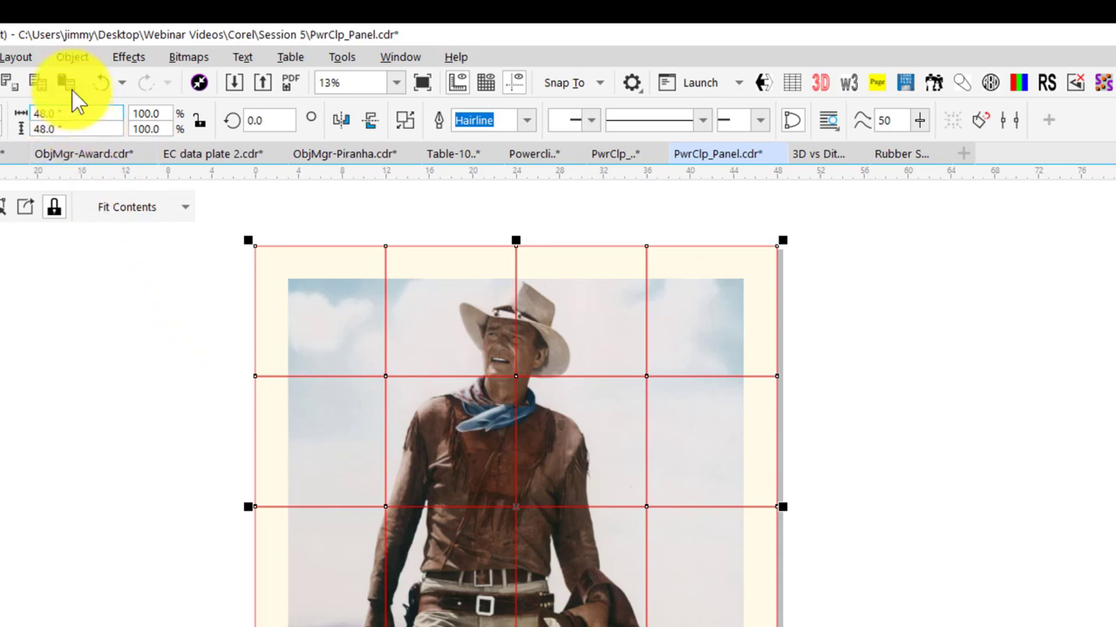
# Step: Break the PowerClip grid curve apart into separate photo panels
pyautogui.click(73, 57)
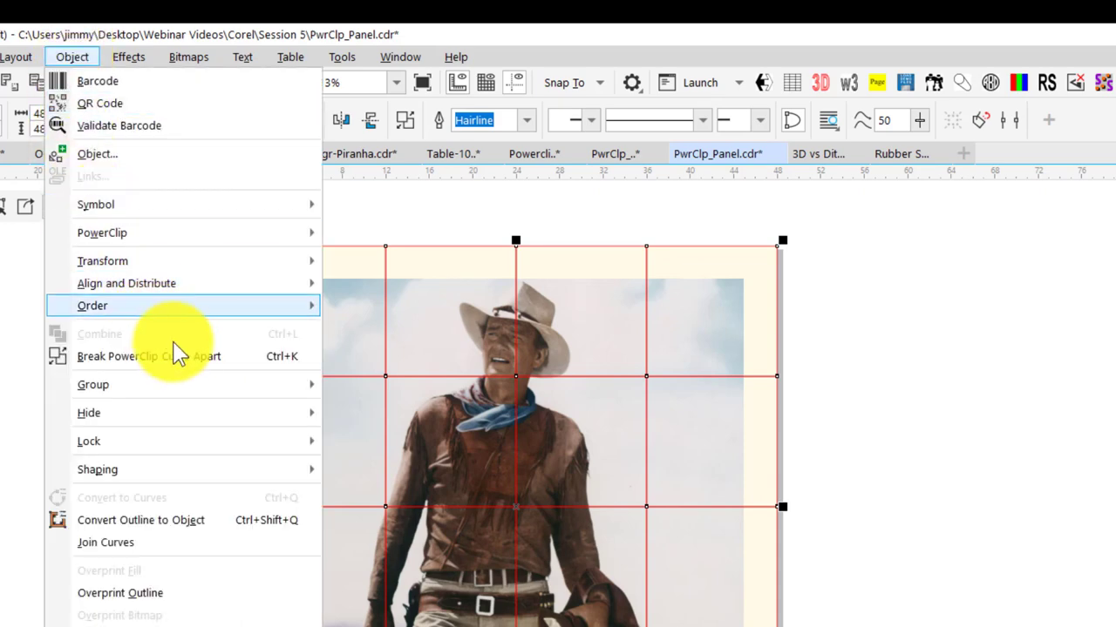
pyautogui.click(234, 357)
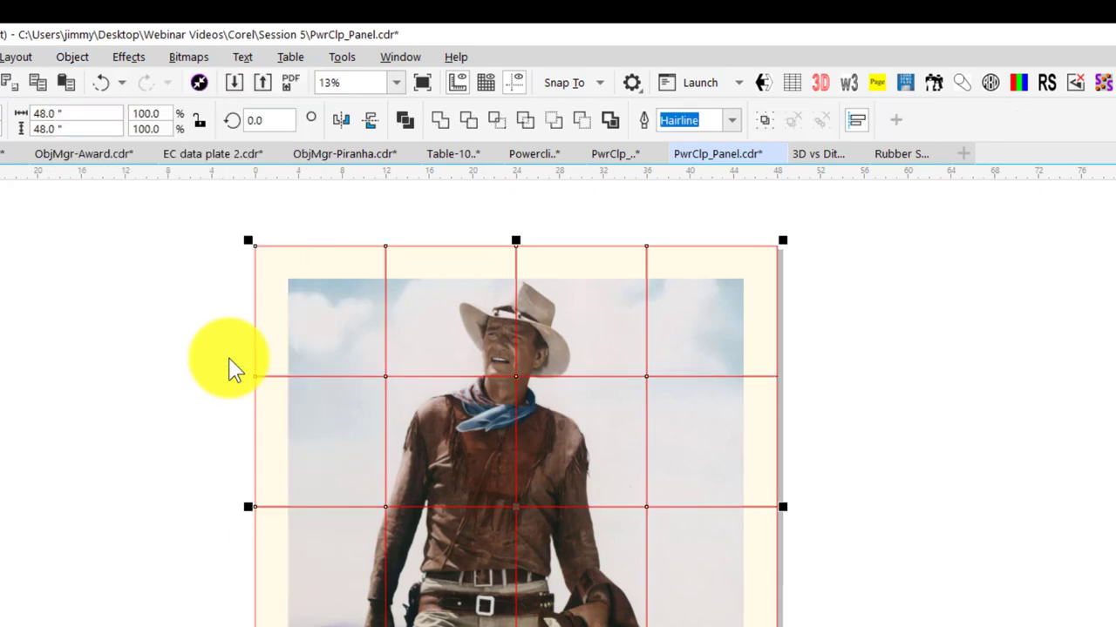
pyautogui.click(228, 367)
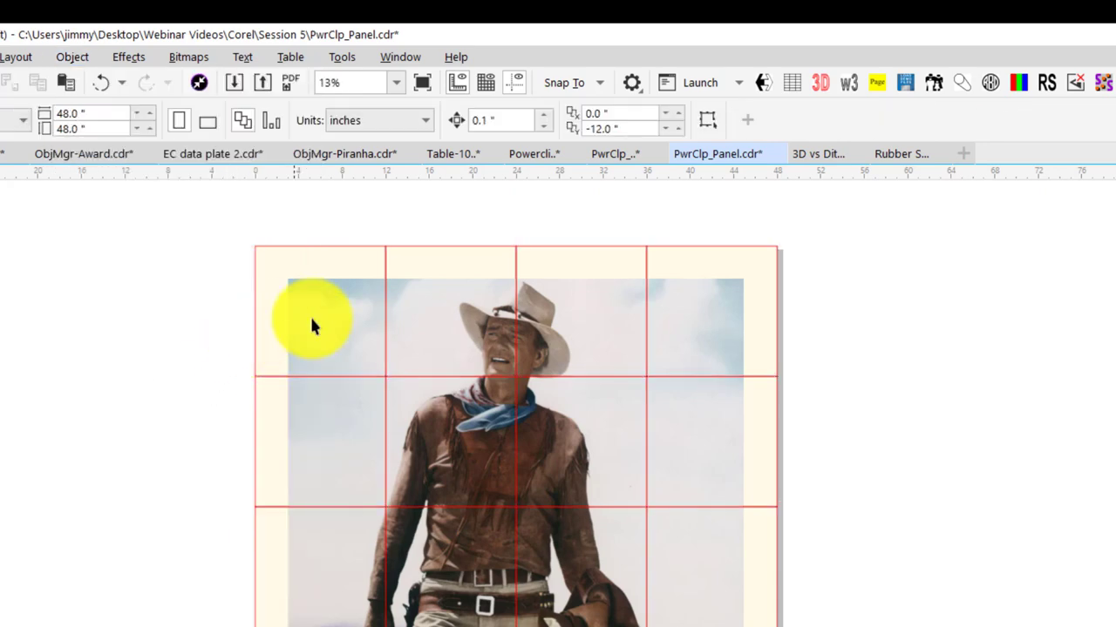
# Step: Pull the first panel of the top row out to the left of the photo and the second panel upward out of the grid
pyautogui.click(335, 252)
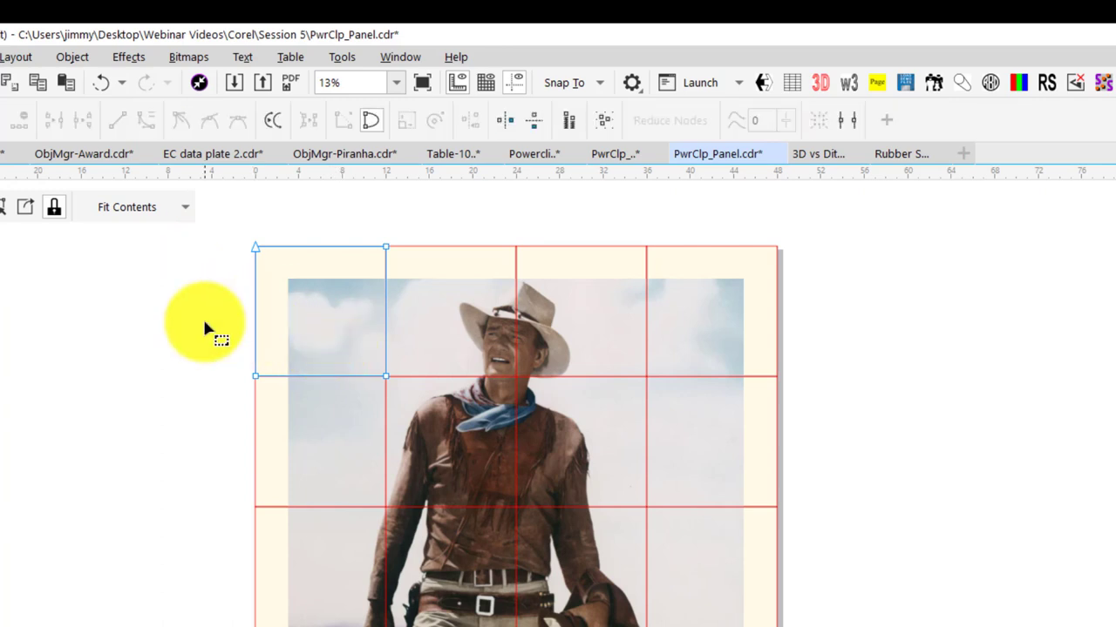
pyautogui.moveTo(337, 336); pyautogui.dragTo(218, 331)
pyautogui.press('F10')
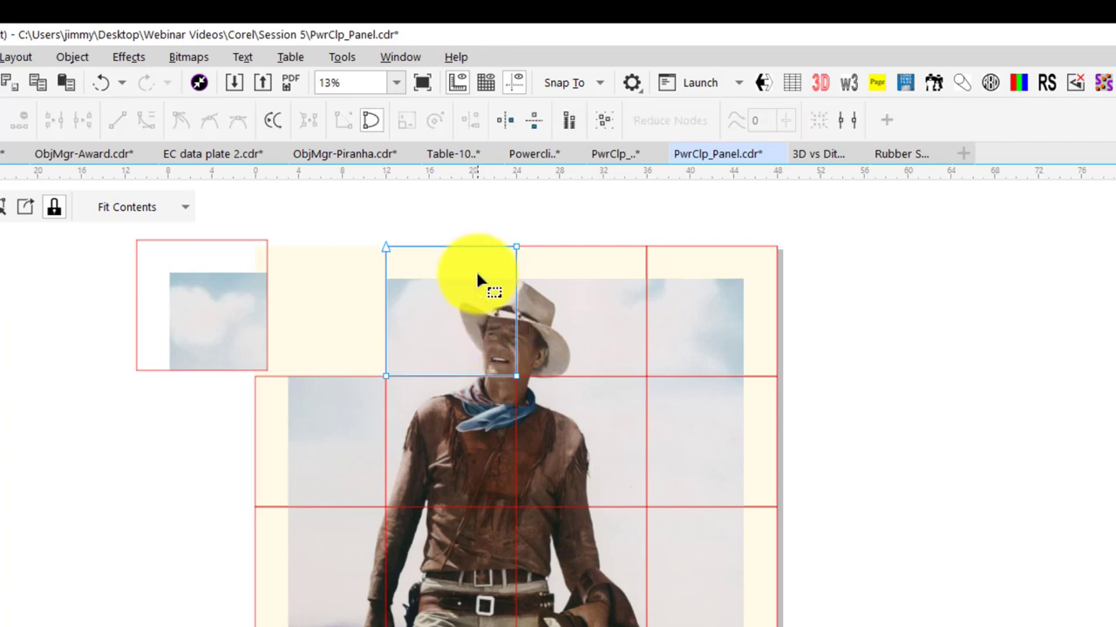
pyautogui.press('space')
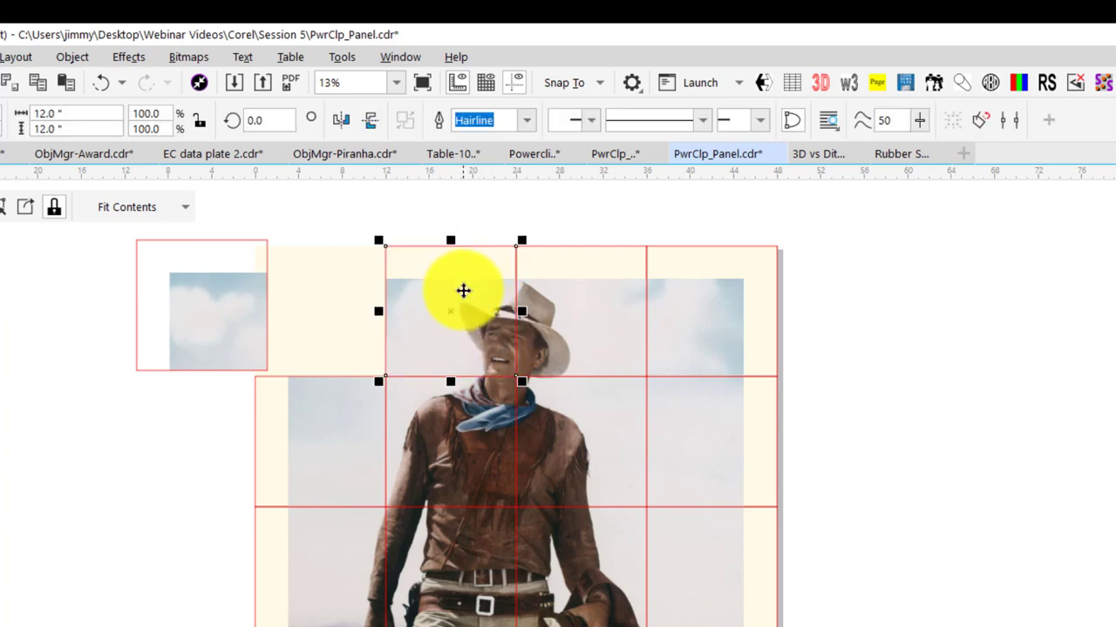
pyautogui.moveTo(462, 291); pyautogui.dragTo(434, 228)
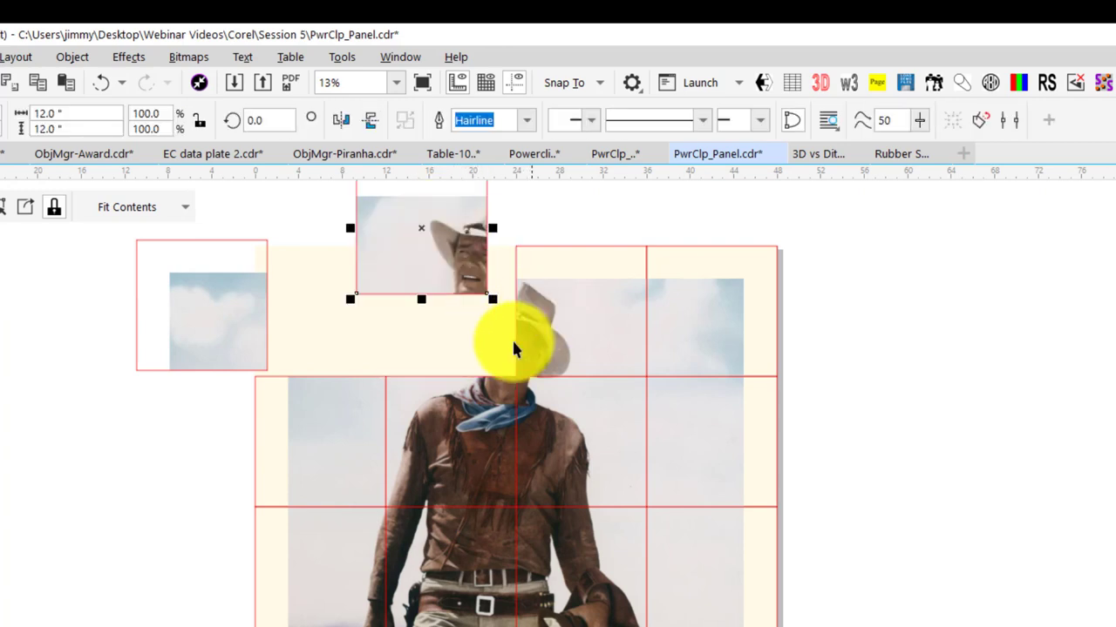
pyautogui.press('Escape')
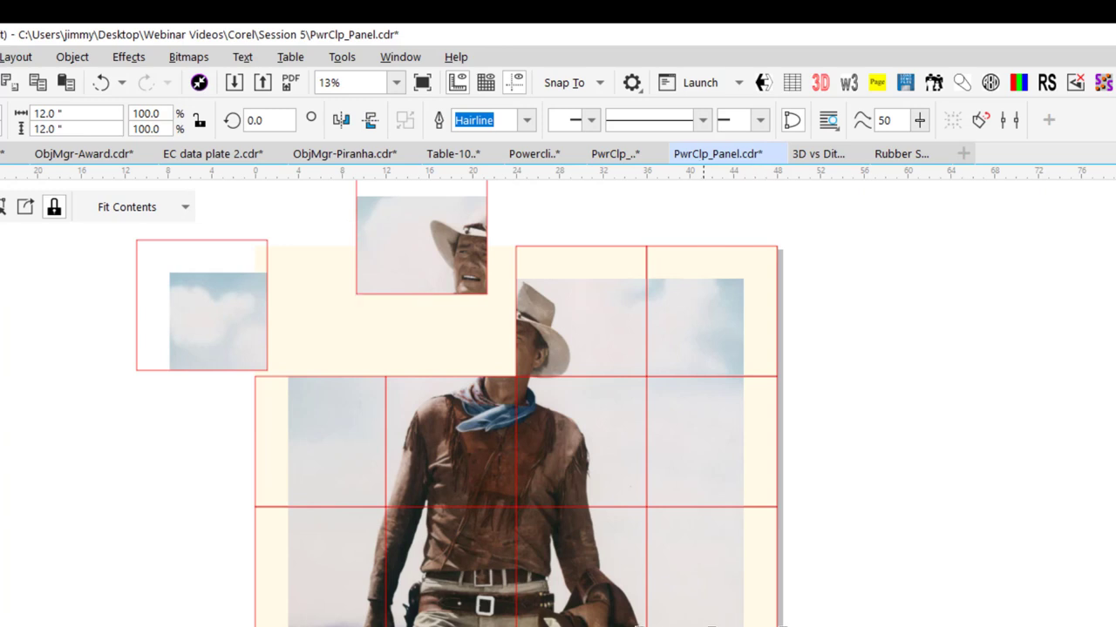
pyautogui.press('F10')
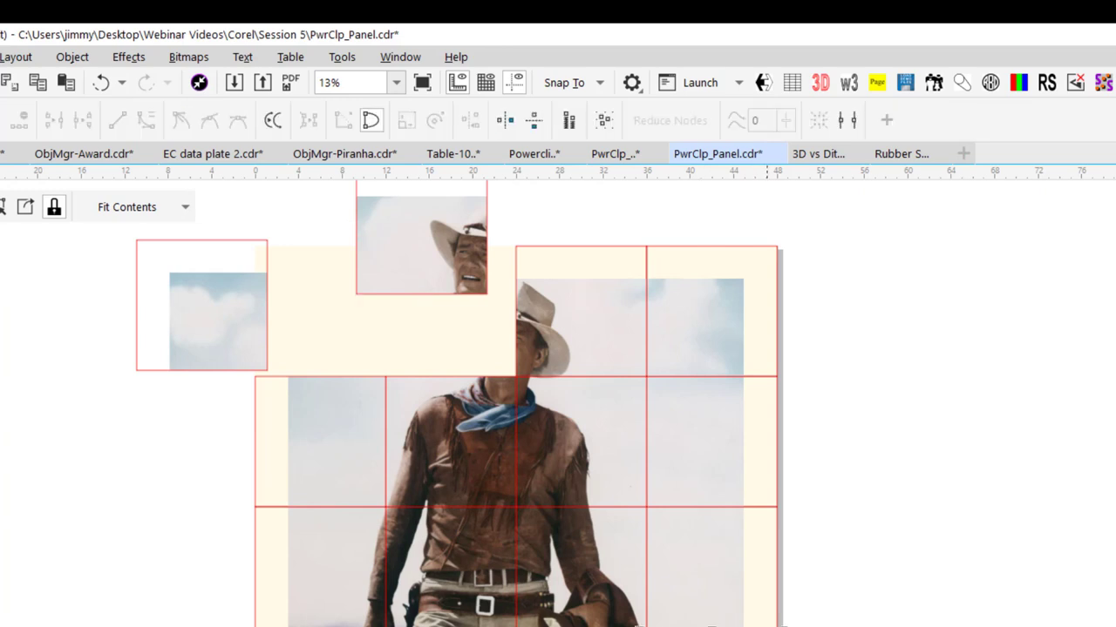
pyautogui.press('space')
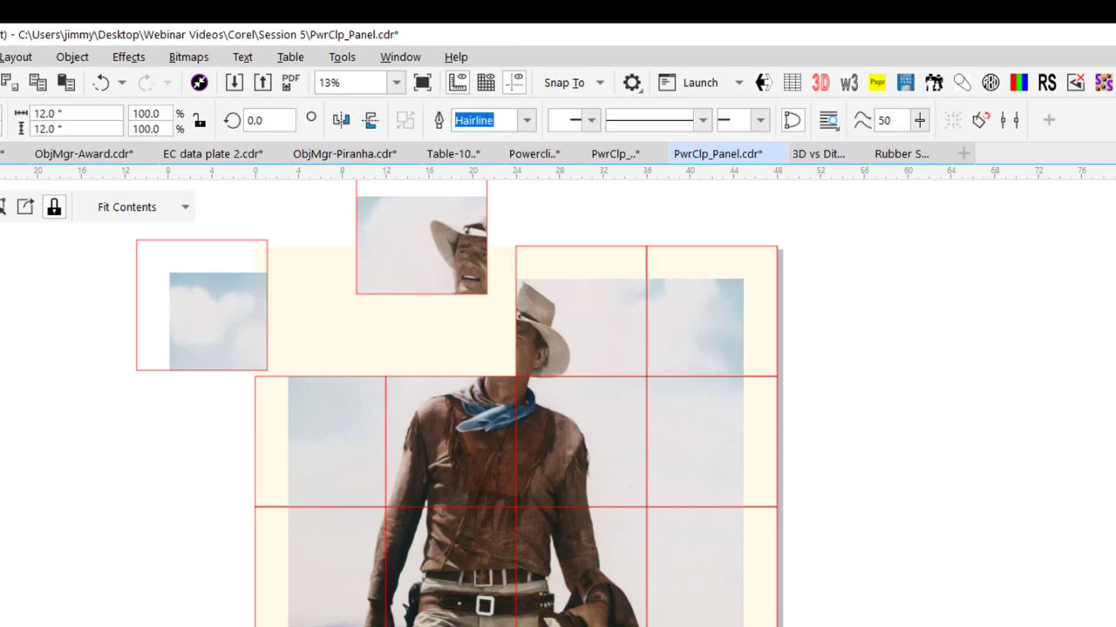
# Step: Switch to the 3D vs Dither.cdr document and examine the fishscale pattern in the Epilog Laser oval up close
pyautogui.press('Escape')
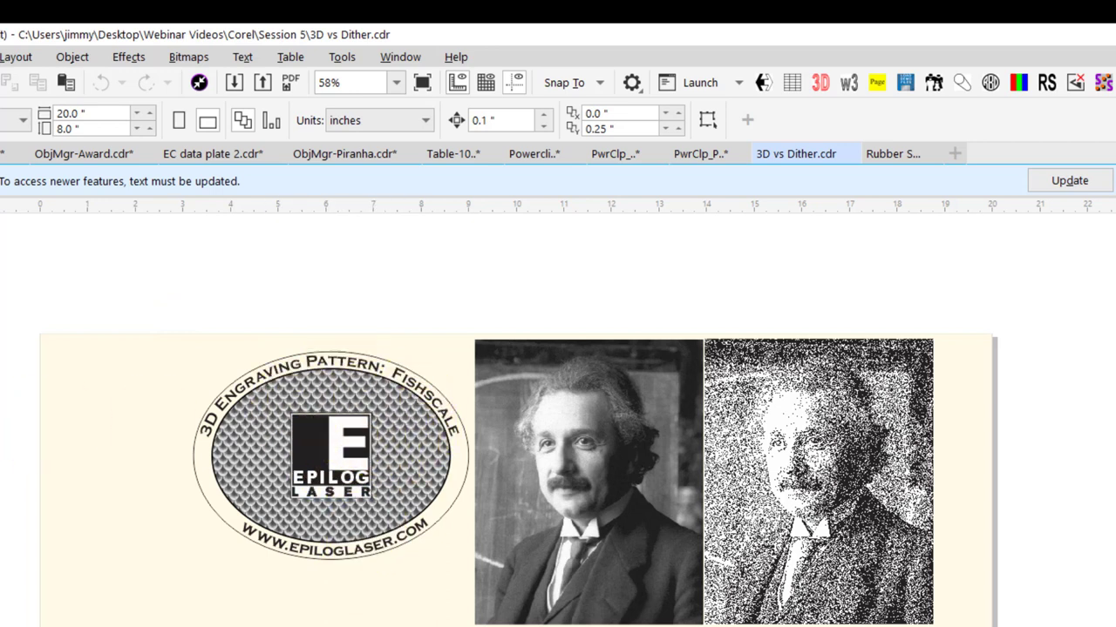
pyautogui.press('z')
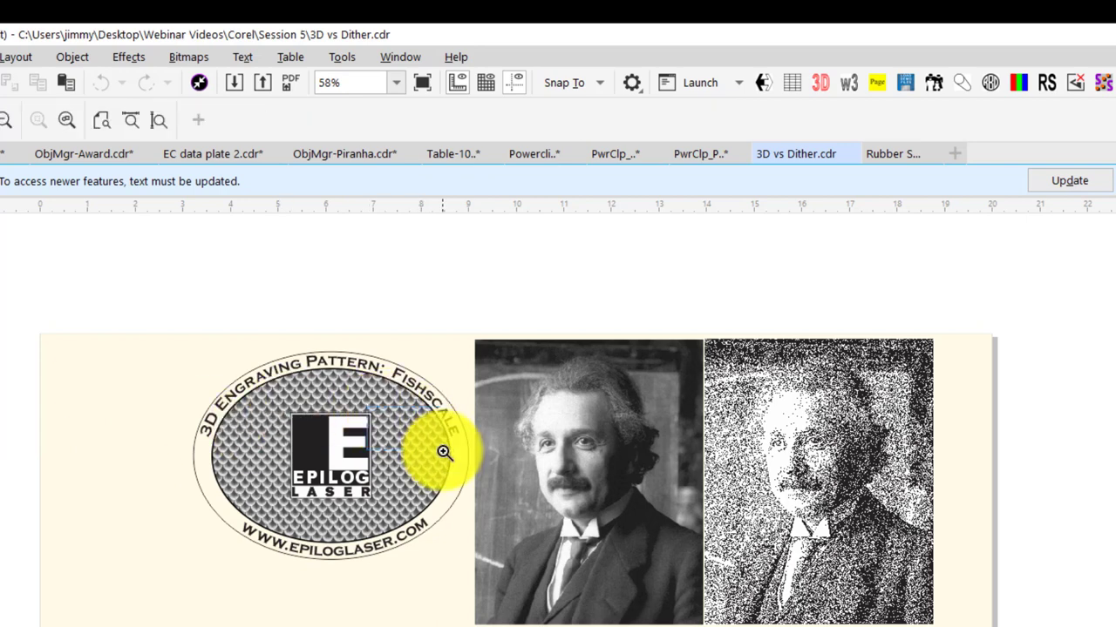
pyautogui.scroll(3, 461, 479)
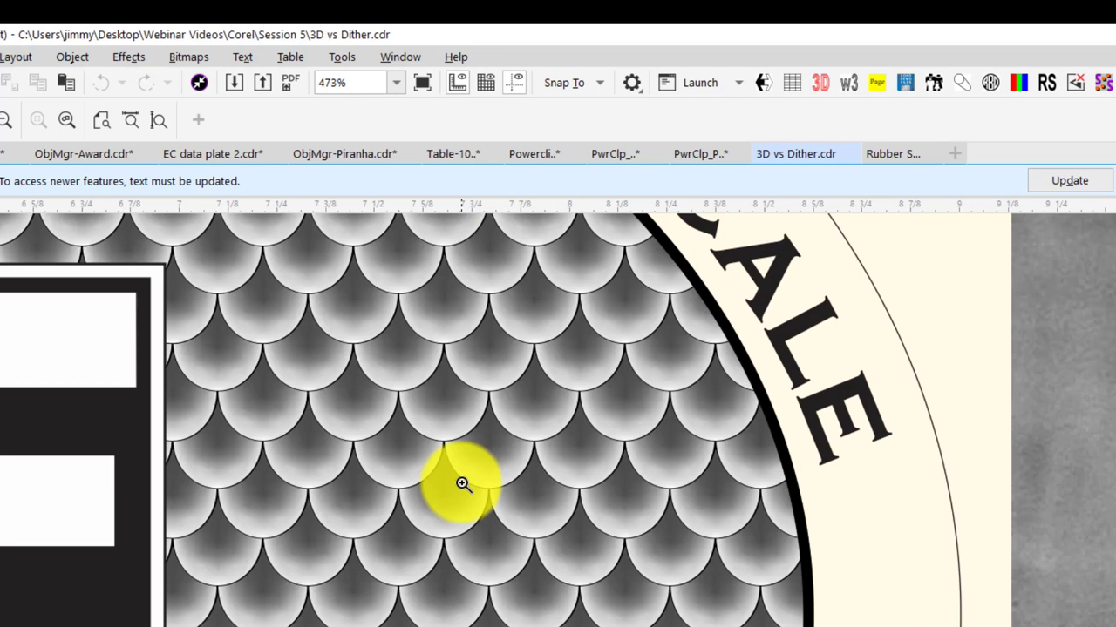
pyautogui.press('space')
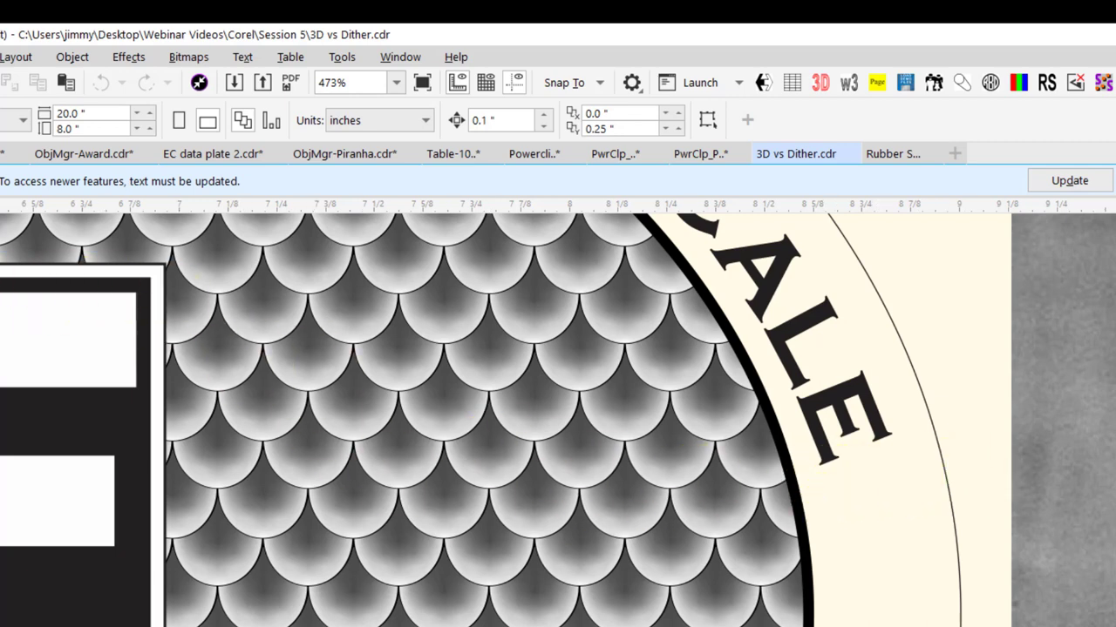
pyautogui.press('z')
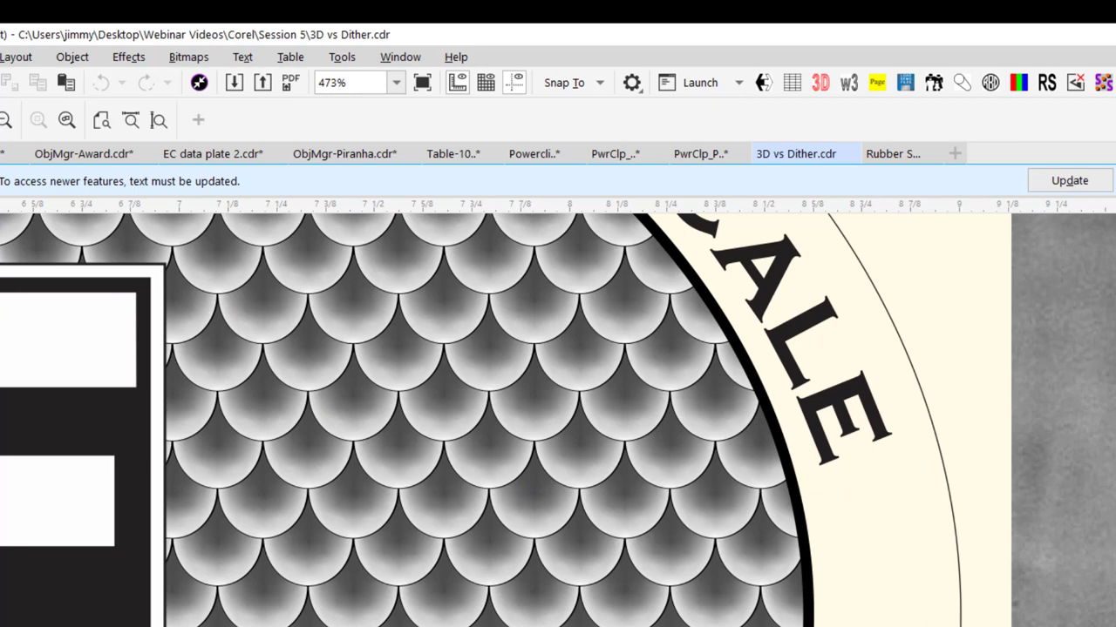
# Step: Compare the grayscale portrait with its dithered version up close, examining the dot pattern around the eye
pyautogui.click(100, 118)
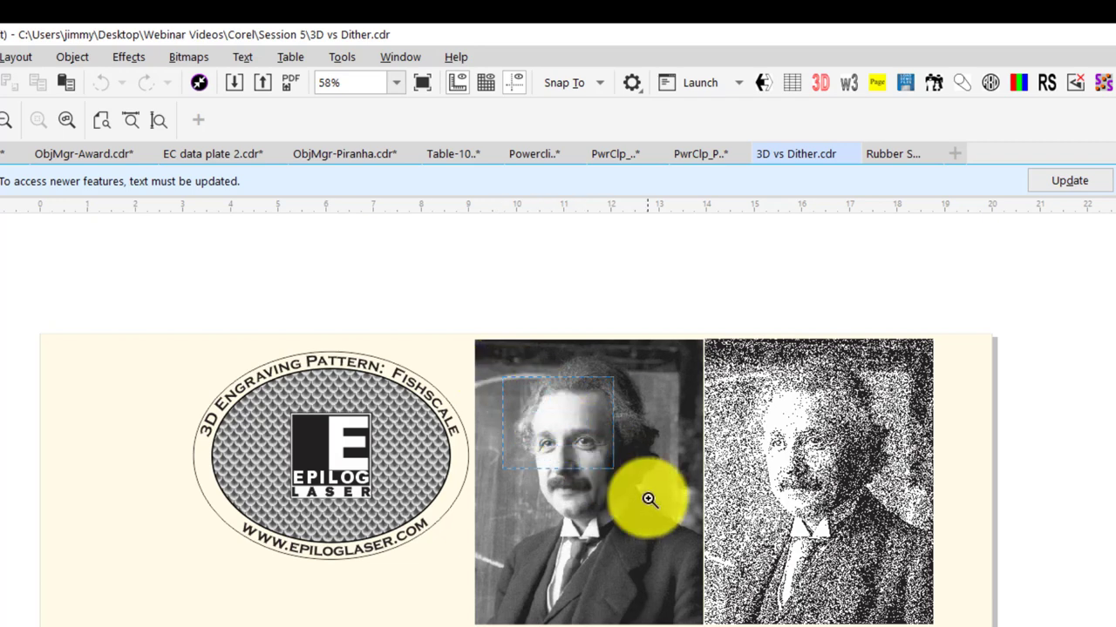
pyautogui.click(666, 533)
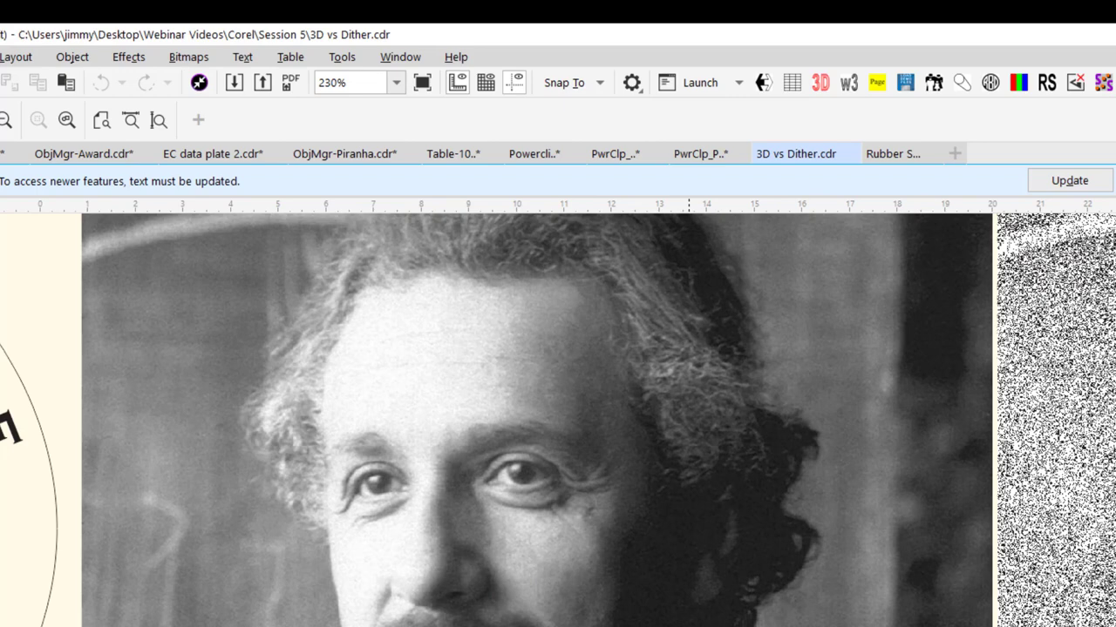
pyautogui.press('F4')
pyautogui.moveTo(736, 358); pyautogui.dragTo(897, 543)
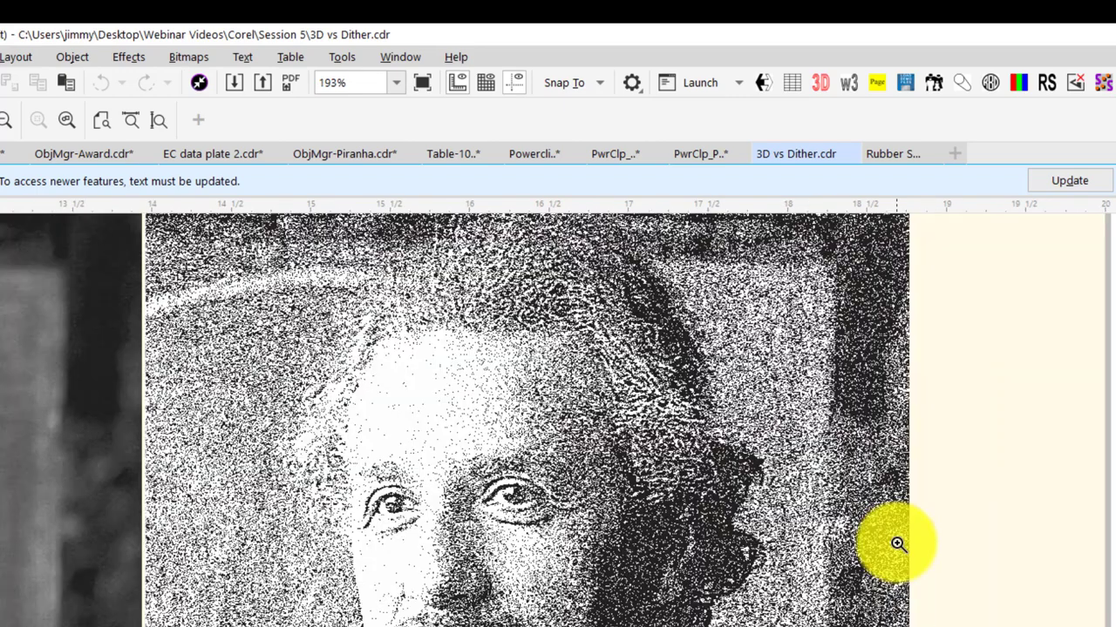
pyautogui.click(517, 549)
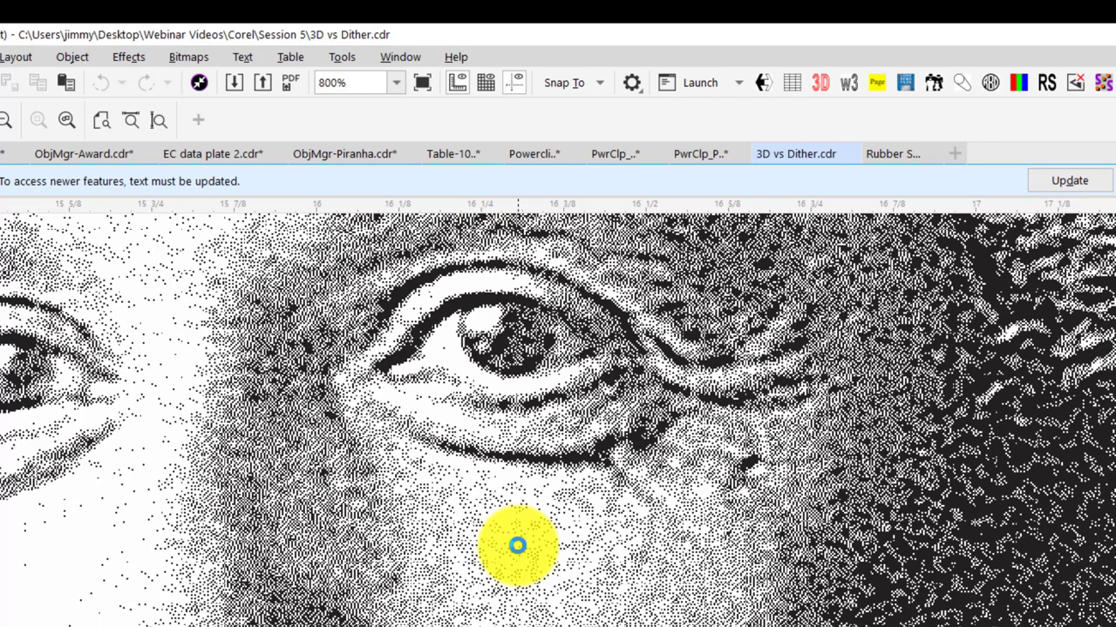
pyautogui.scroll(-2, 517, 546)
pyautogui.scroll(-1, 519, 547)
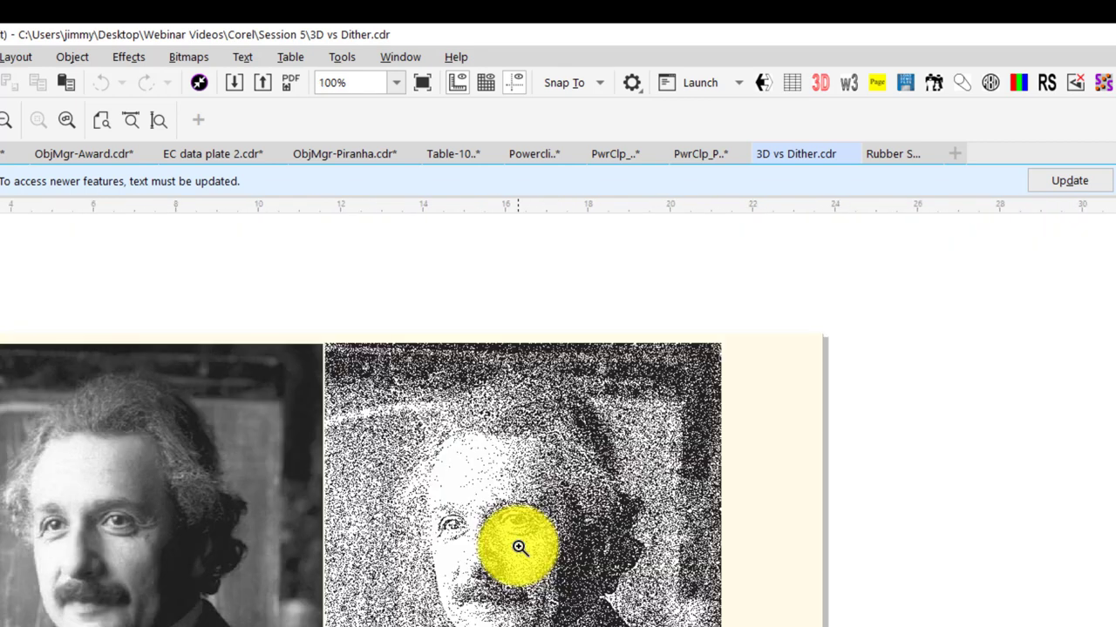
pyautogui.scroll(-1, 518, 547)
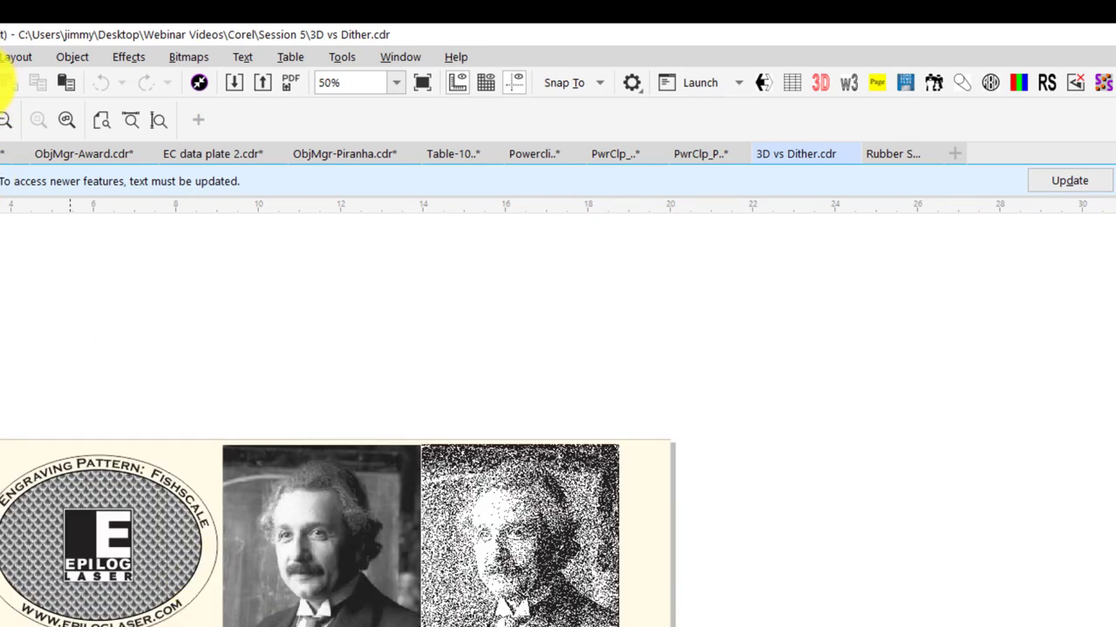
# Step: Open the print settings and view the advanced properties of the Helix 60 Watt printer
pyautogui.click(9, 76)
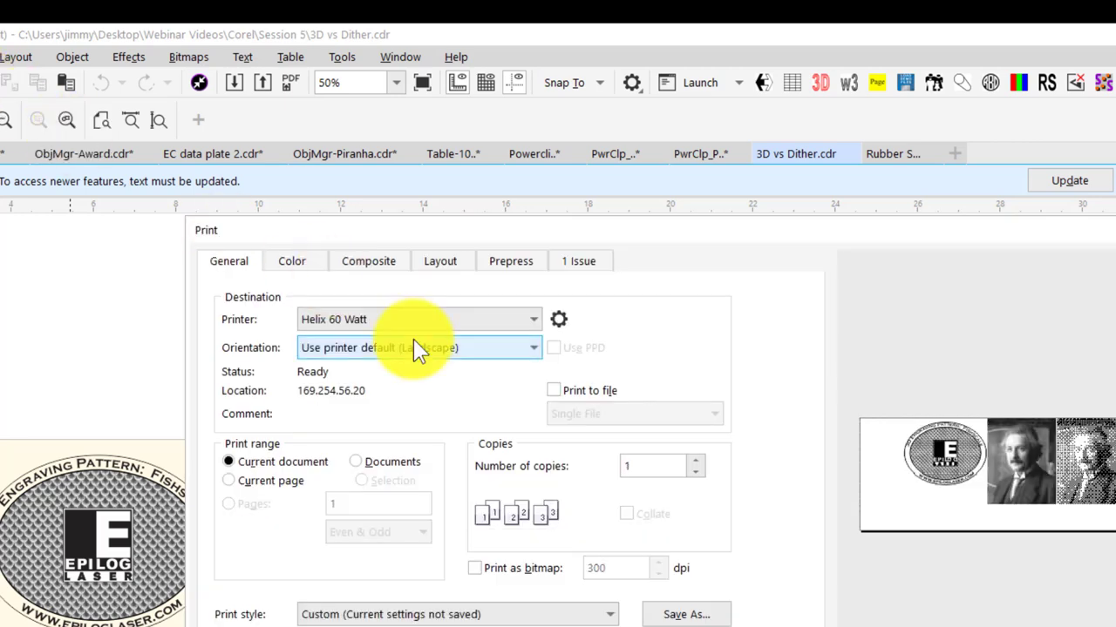
pyautogui.click(558, 326)
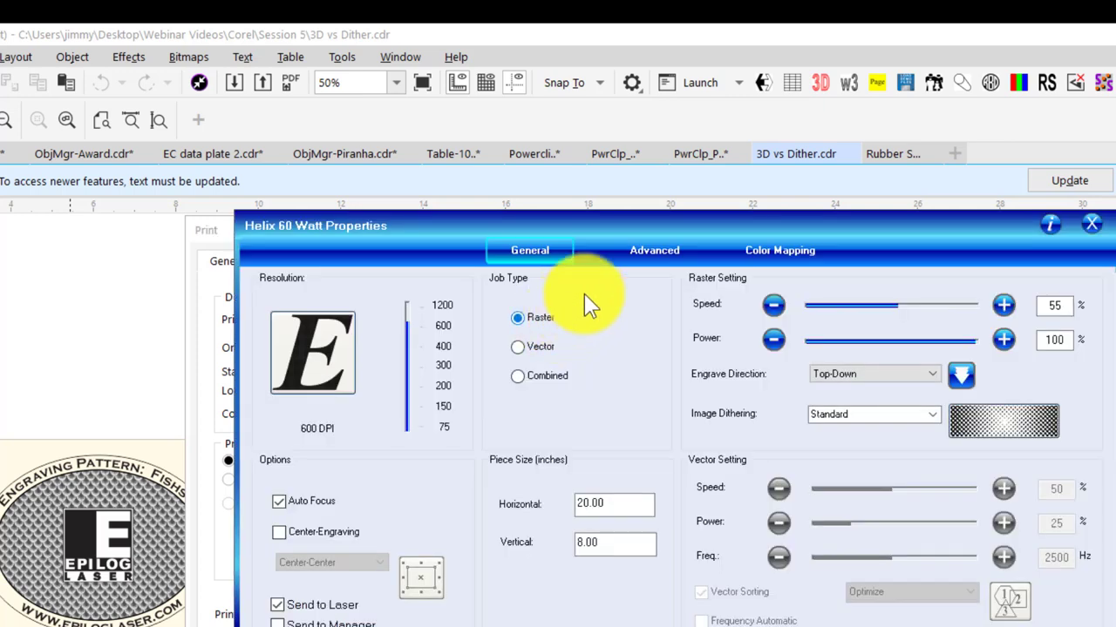
pyautogui.click(653, 257)
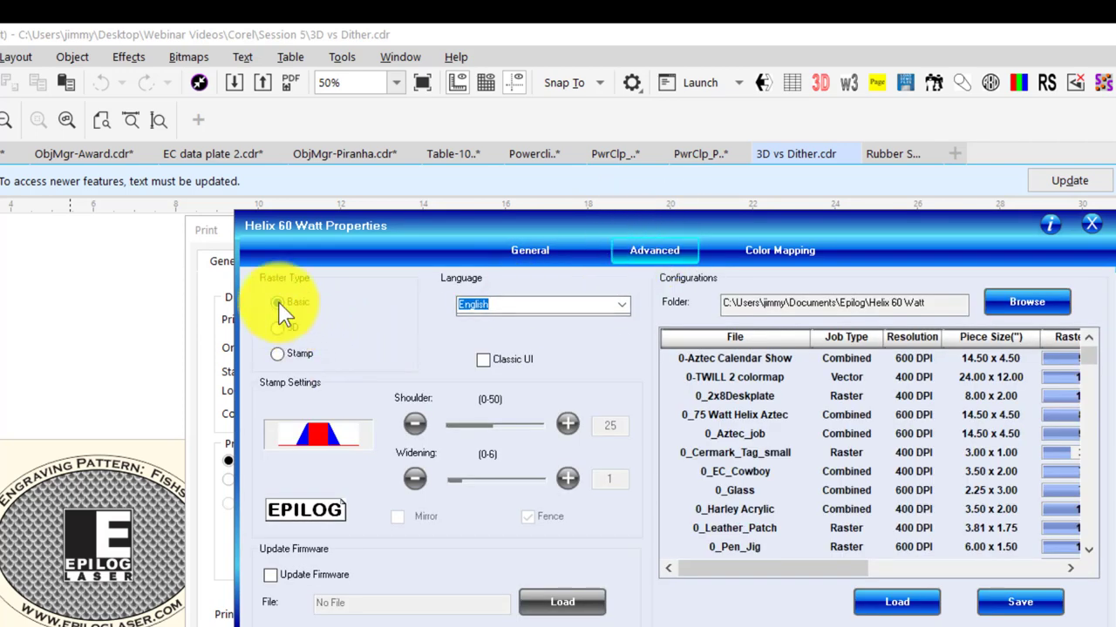
# Step: Try the 3D raster type for the laser job and switch back to Basic
pyautogui.click(279, 328)
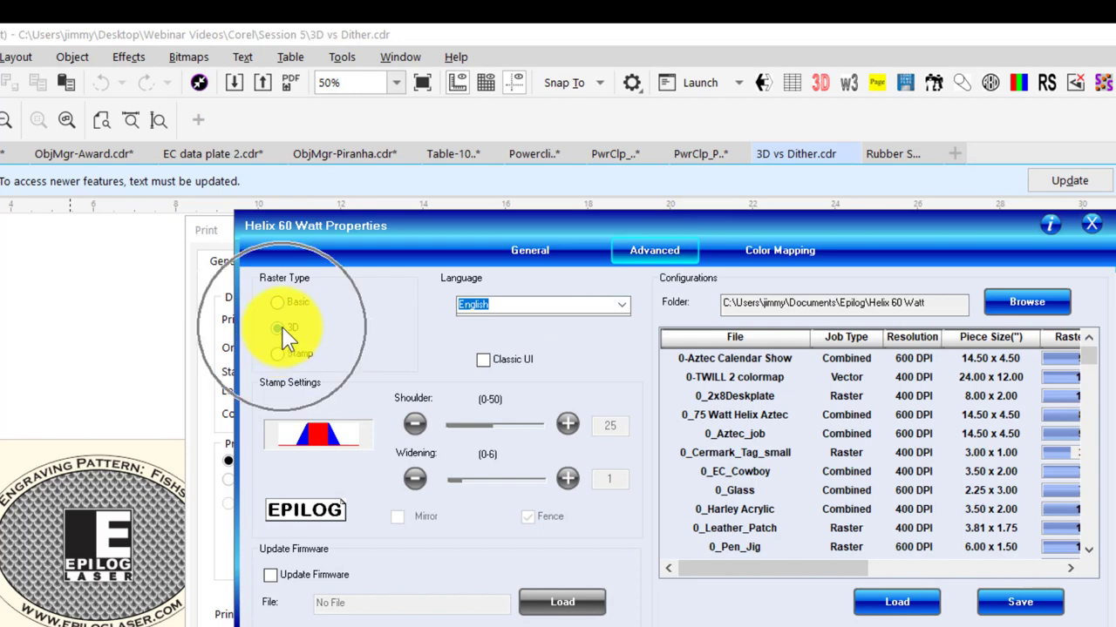
pyautogui.click(288, 338)
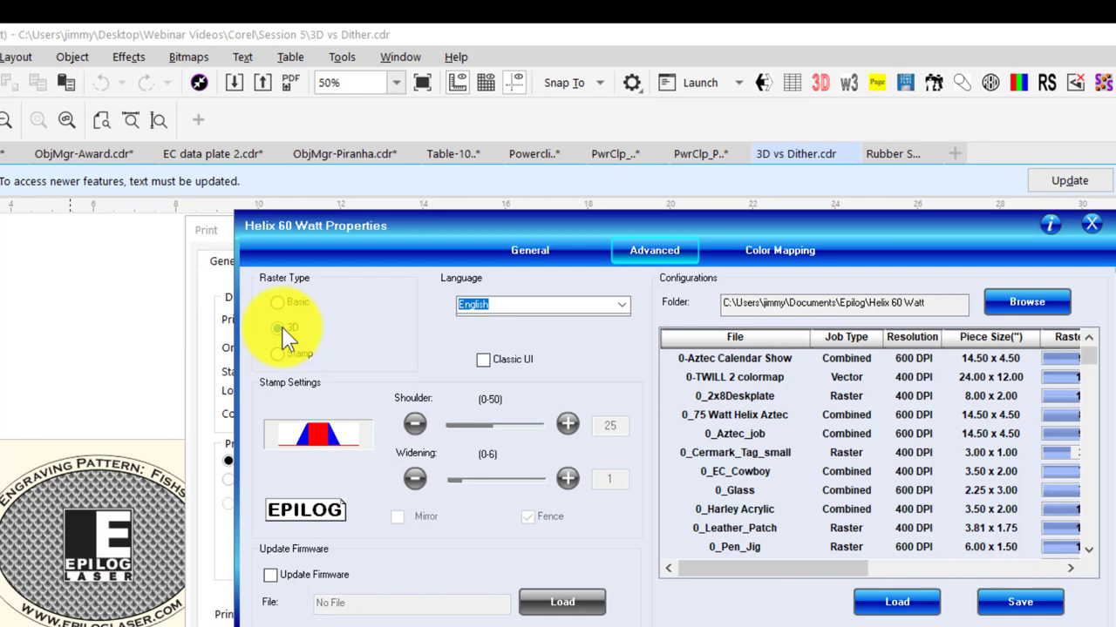
pyautogui.click(279, 304)
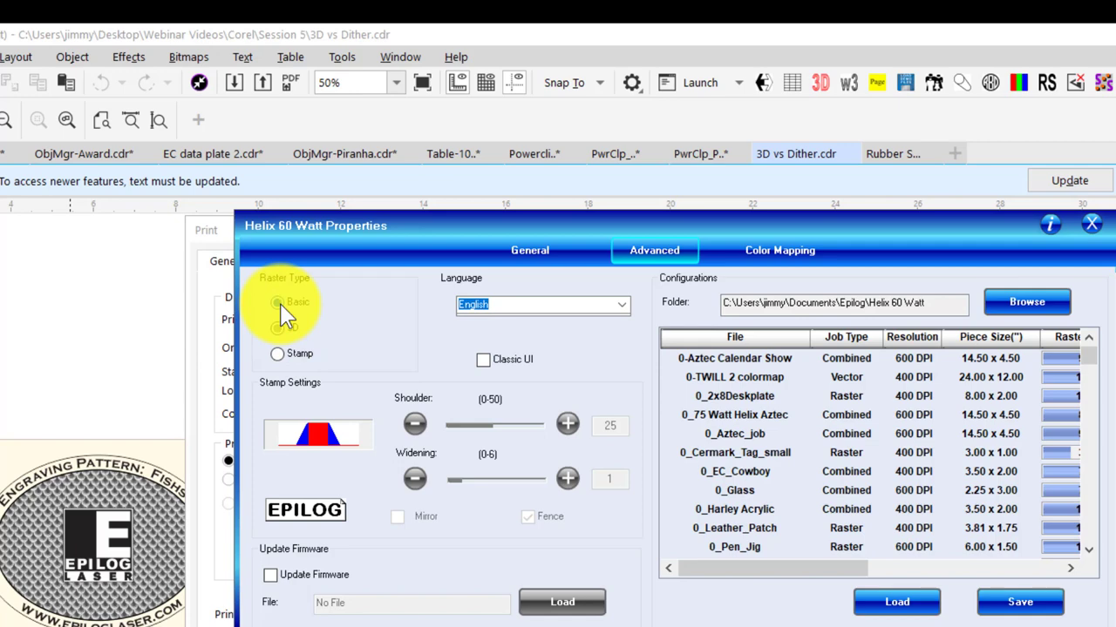
# Step: Try Jarvis image dithering in the general raster settings and switch back to Standard
pyautogui.click(512, 251)
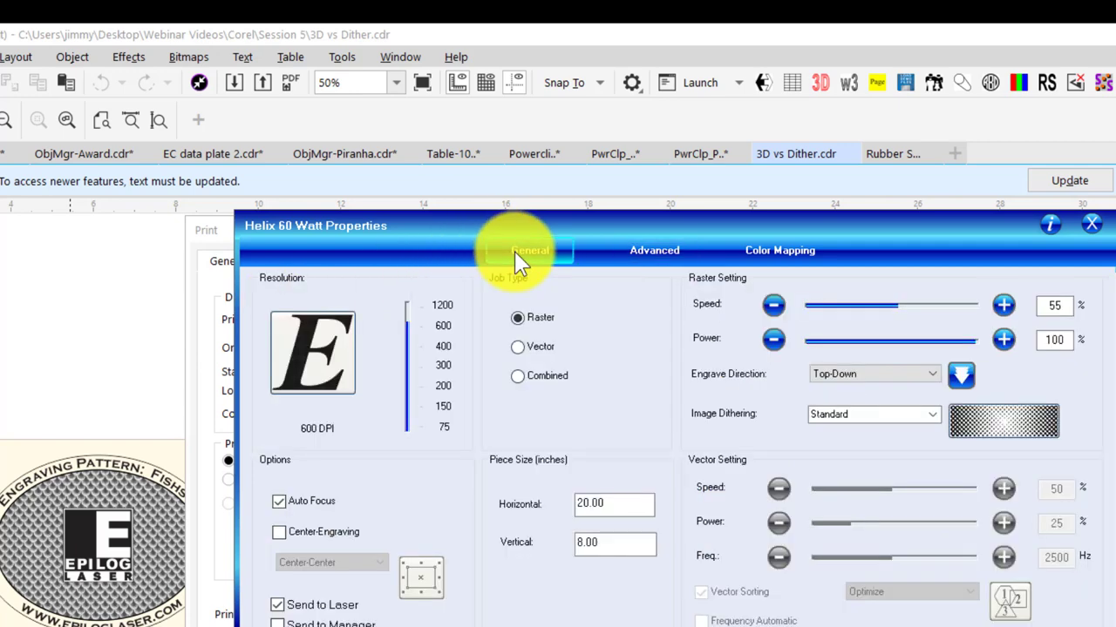
pyautogui.click(933, 419)
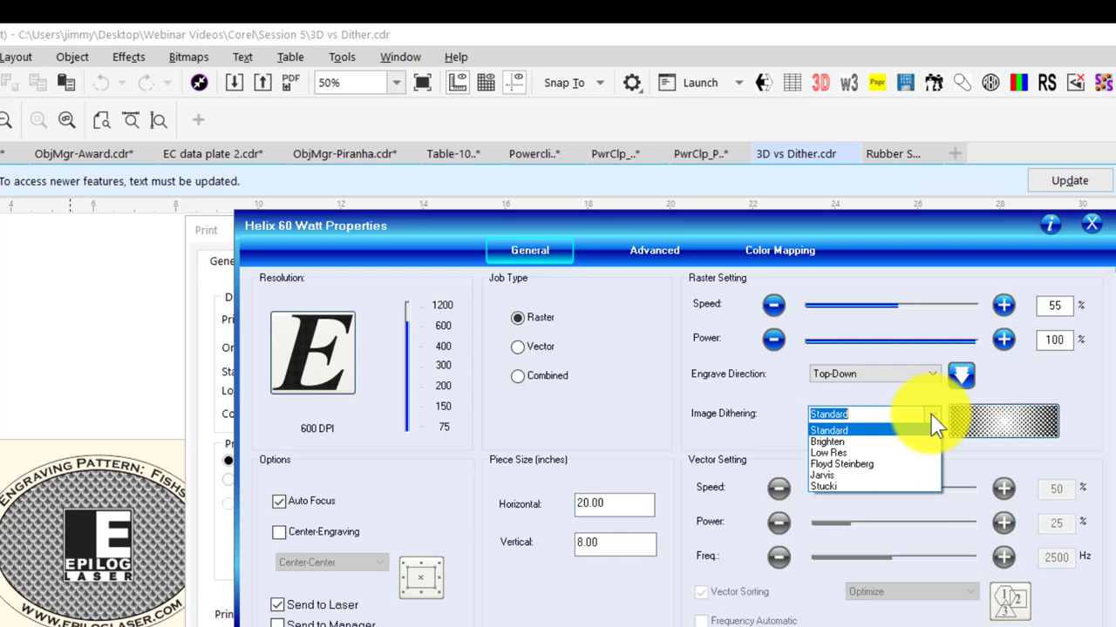
pyautogui.click(865, 474)
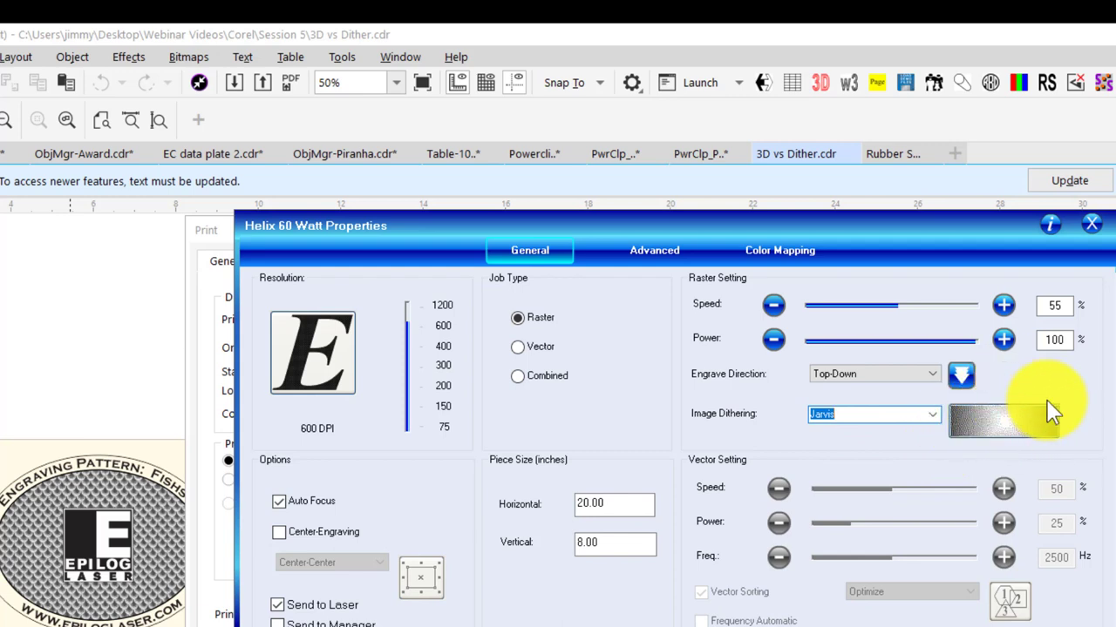
pyautogui.click(932, 416)
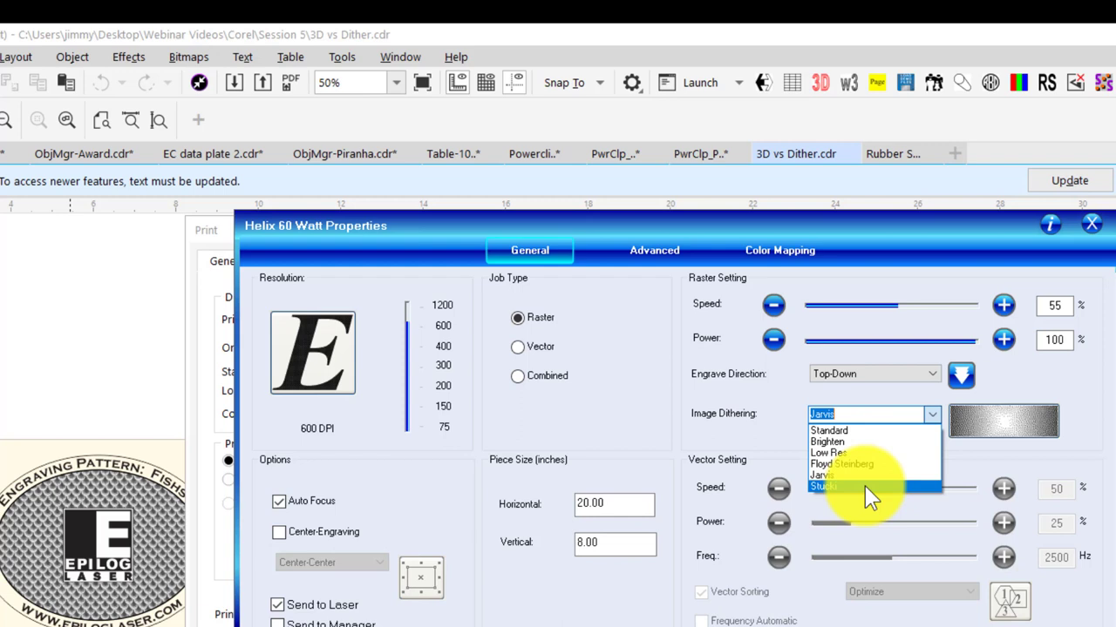
pyautogui.click(849, 432)
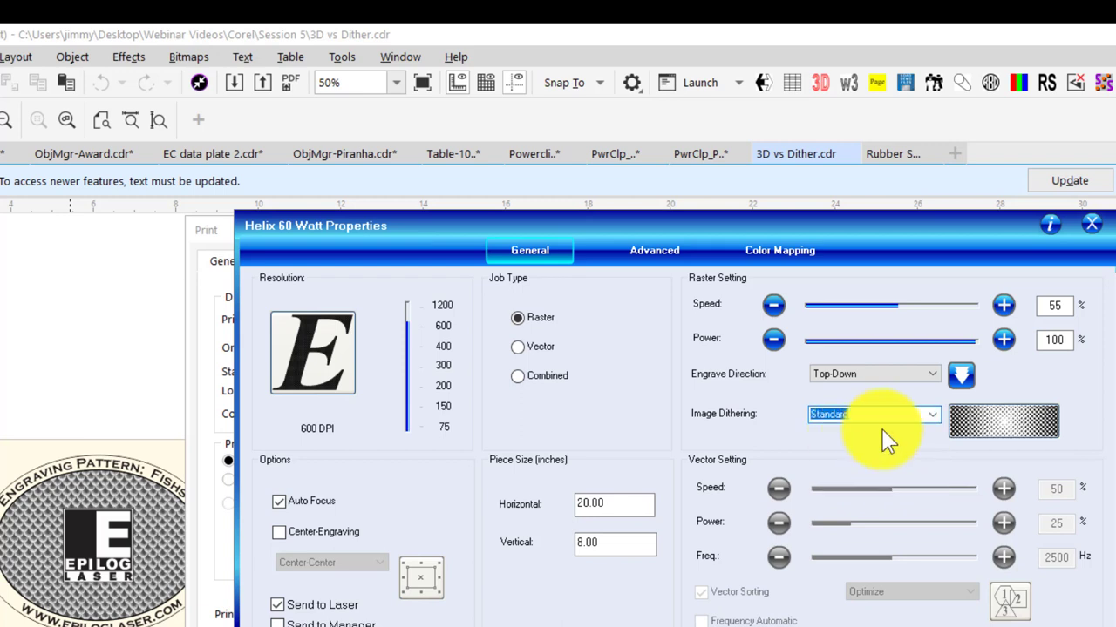
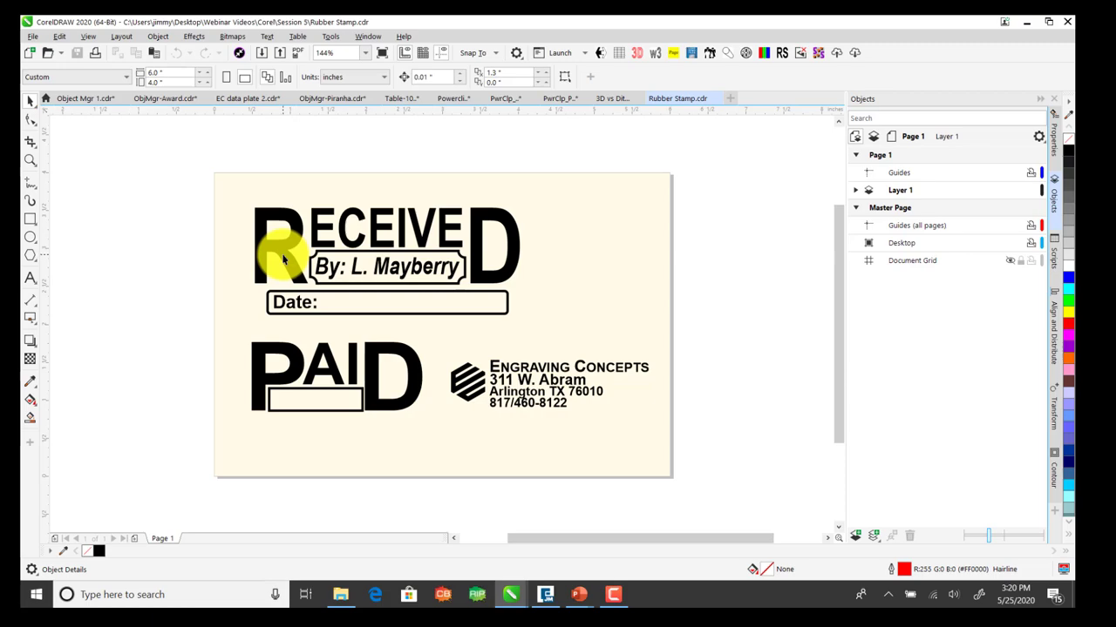
# Step: Frame the RECEIVED stamp with a rectangle fitted to the artwork and enlarge it from its centre to about 3.89 by 1.56 inches
pyautogui.click(282, 257)
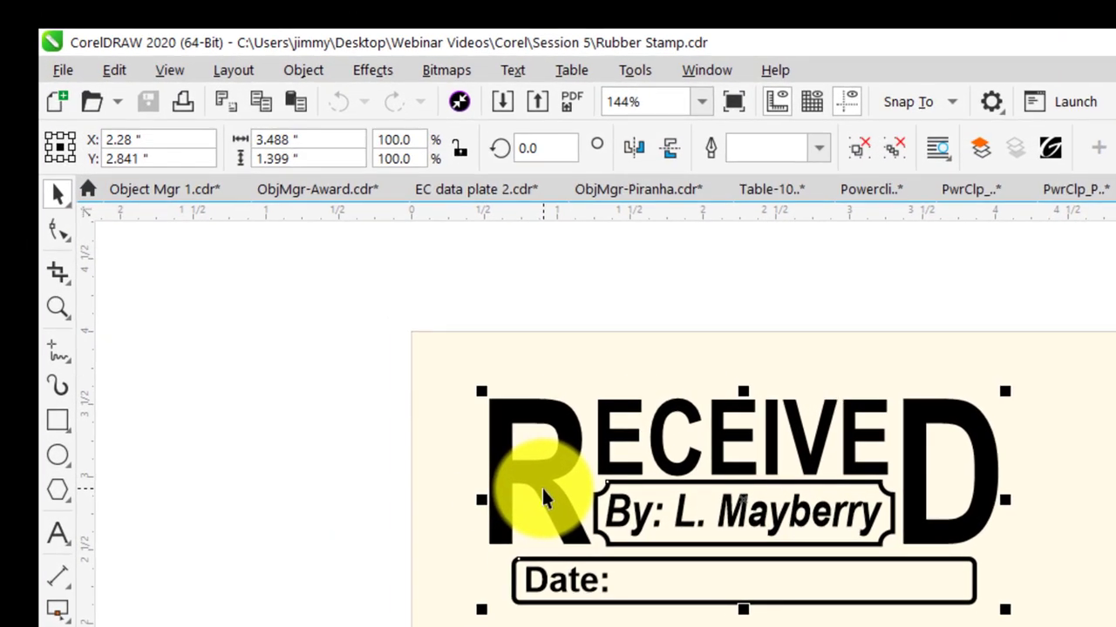
pyautogui.click(59, 421)
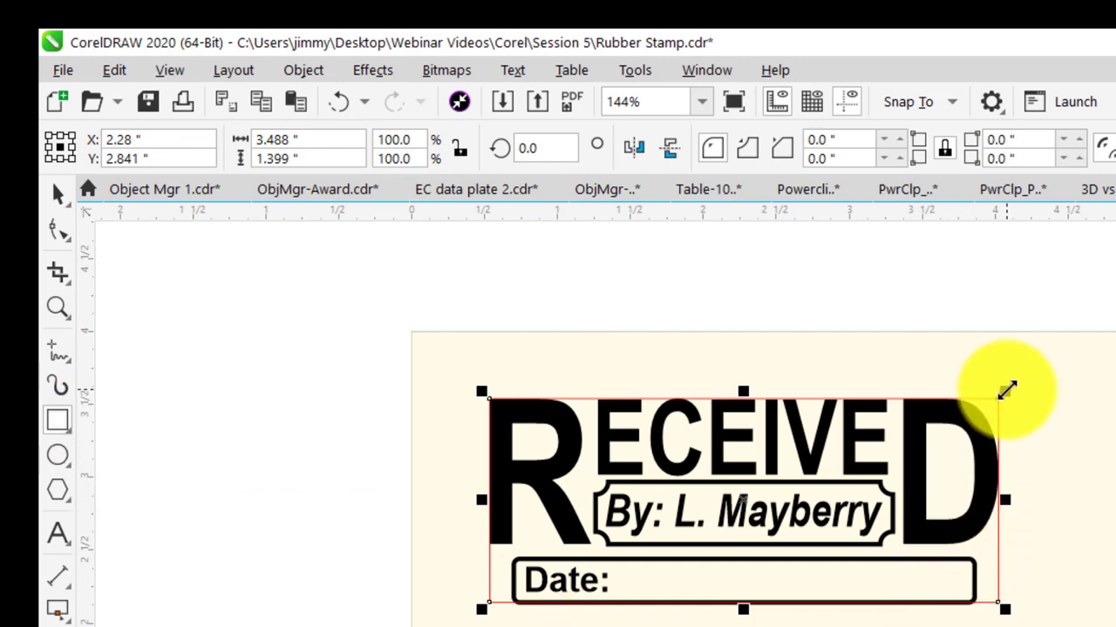
pyautogui.moveTo(1006, 390); pyautogui.dragTo(1037, 369)
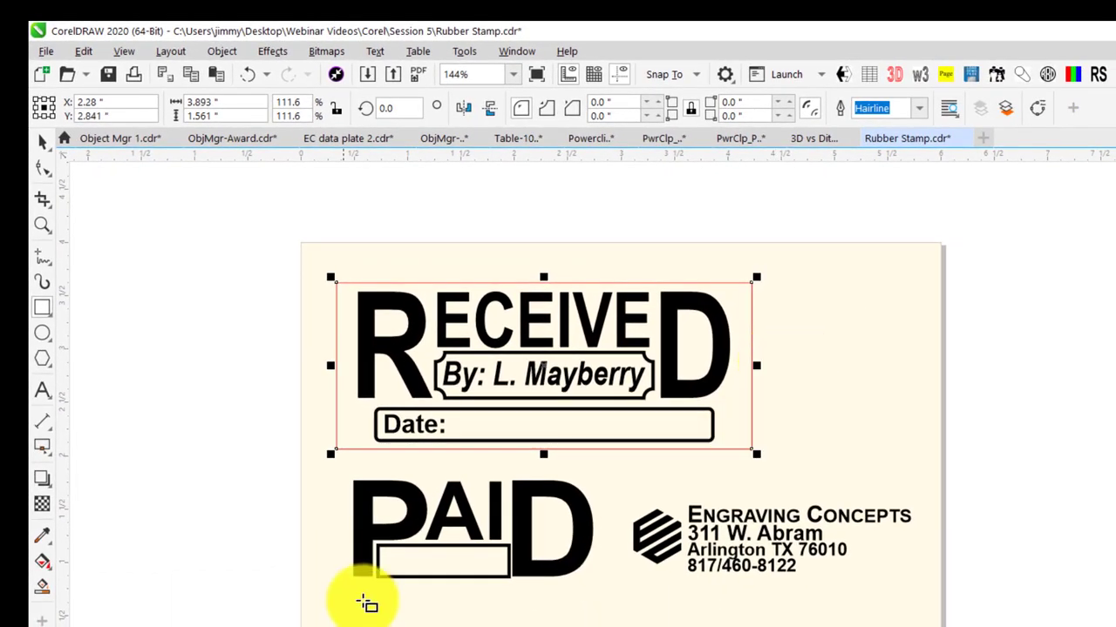
# Step: Frame the PAID stamp with a rectangle fitted to its artwork and enlarge it from the centre to leave a margin
pyautogui.click(410, 523)
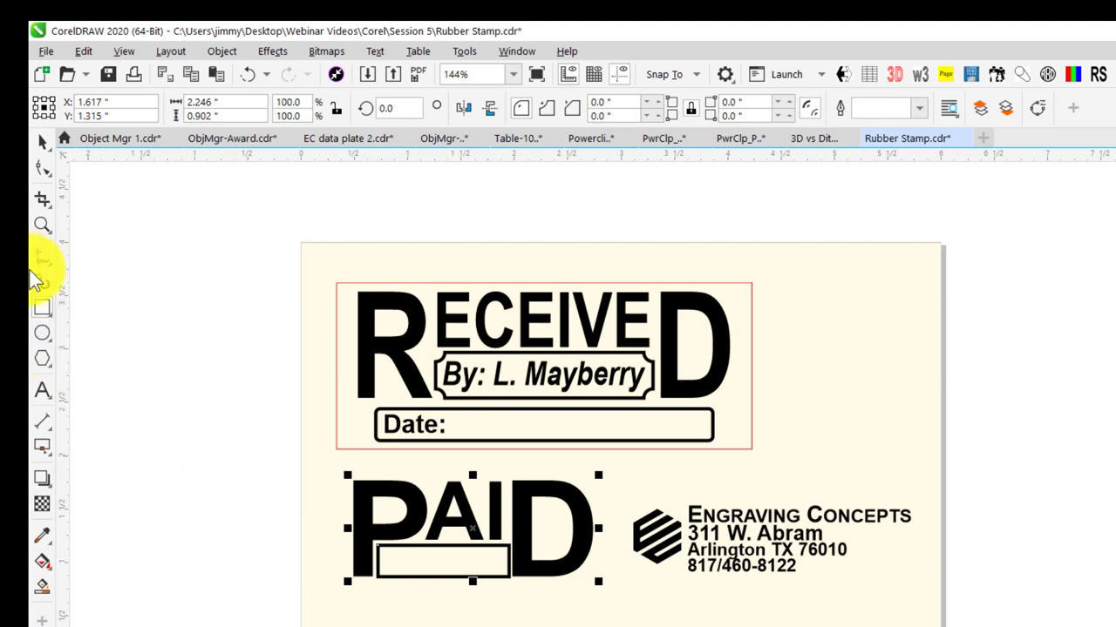
pyautogui.click(42, 307)
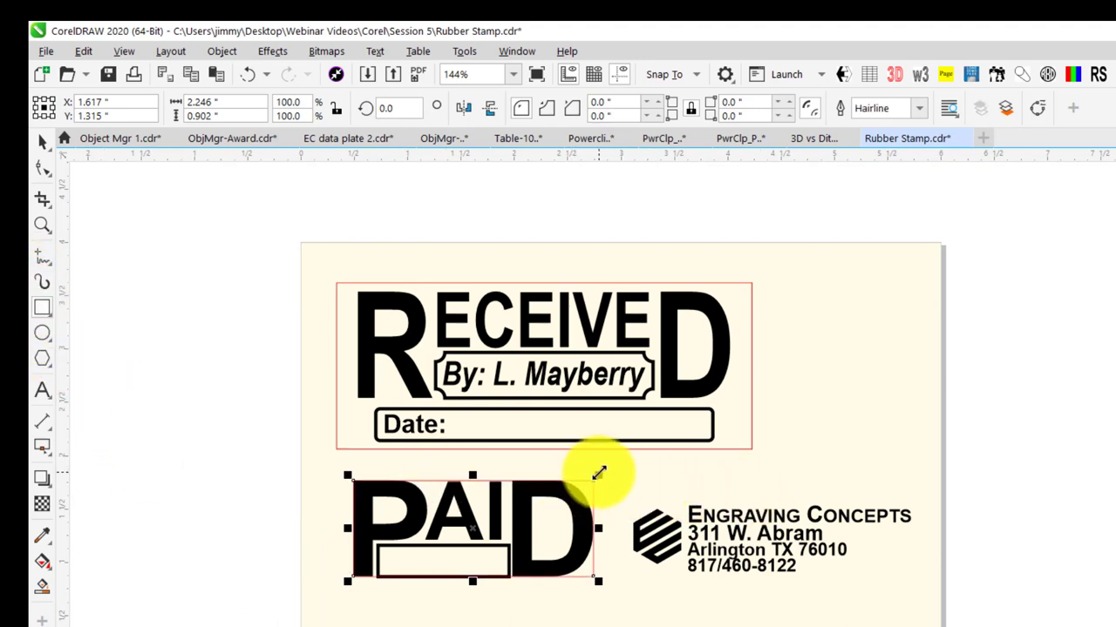
pyautogui.moveTo(599, 473); pyautogui.dragTo(619, 451)
pyautogui.press('Escape')
# Step: Frame the Engraving Concepts address stamp with a fitted rectangle, widen it to about 2.81 inches and increase its height for a margin
pyautogui.click(651, 529)
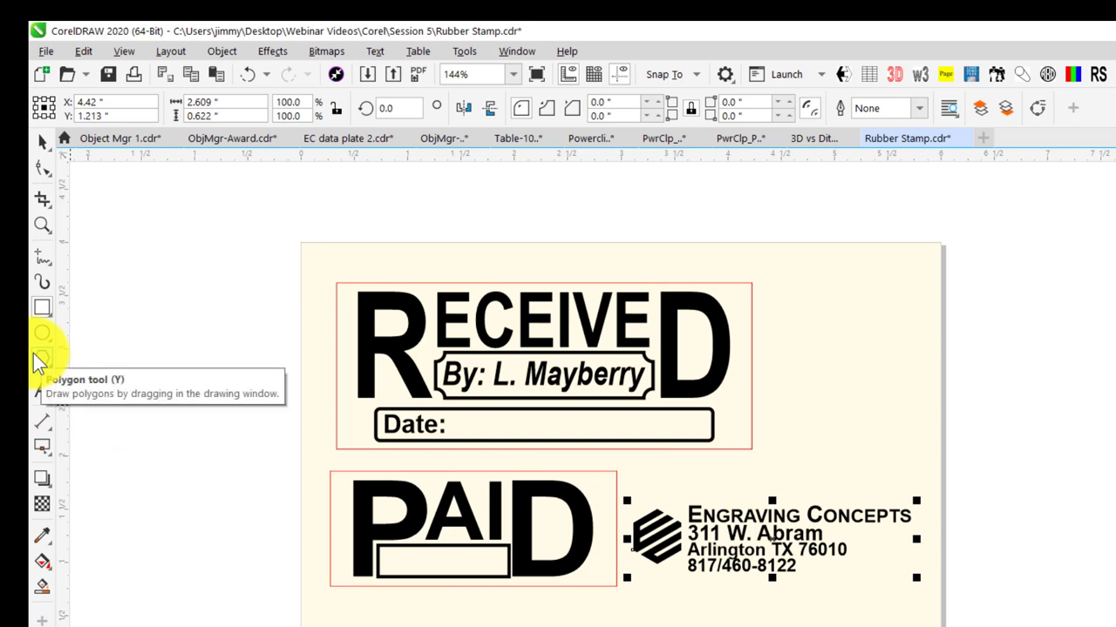
pyautogui.doubleClick(42, 306)
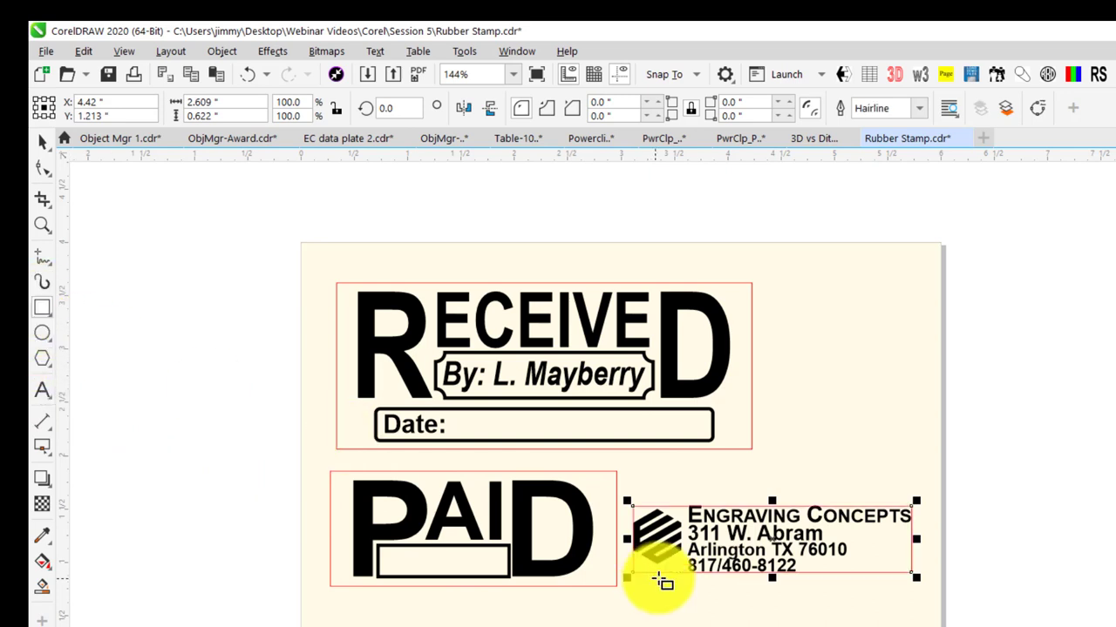
pyautogui.moveTo(917, 502)
pyautogui.mouseDown()
pyautogui.moveTo(929, 485)
pyautogui.moveTo(924, 502)
pyautogui.mouseUp()
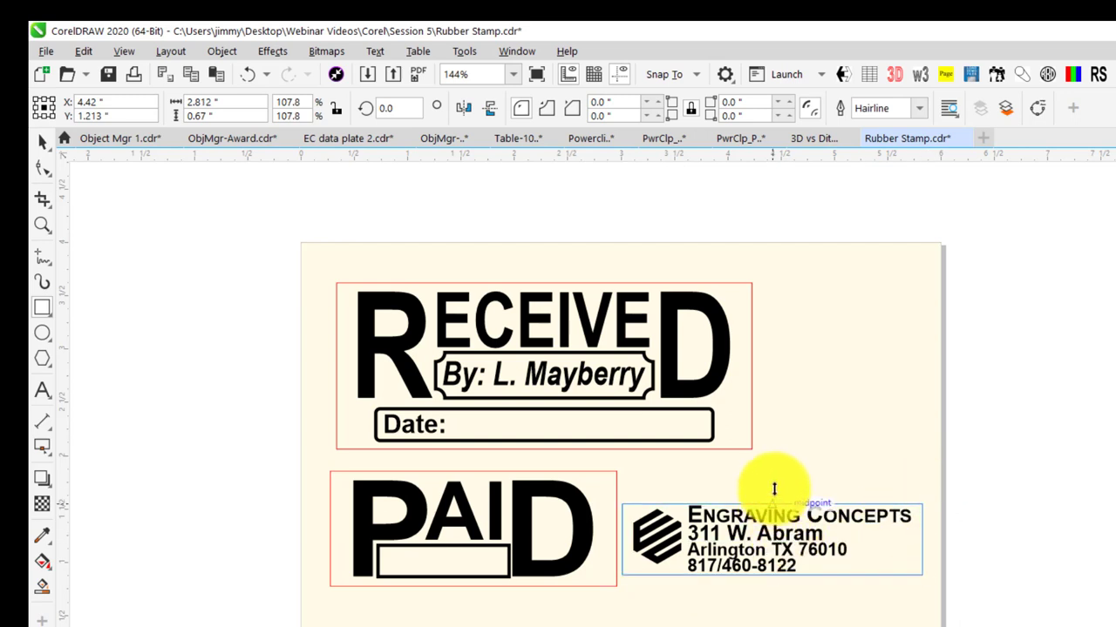
pyautogui.click(865, 468)
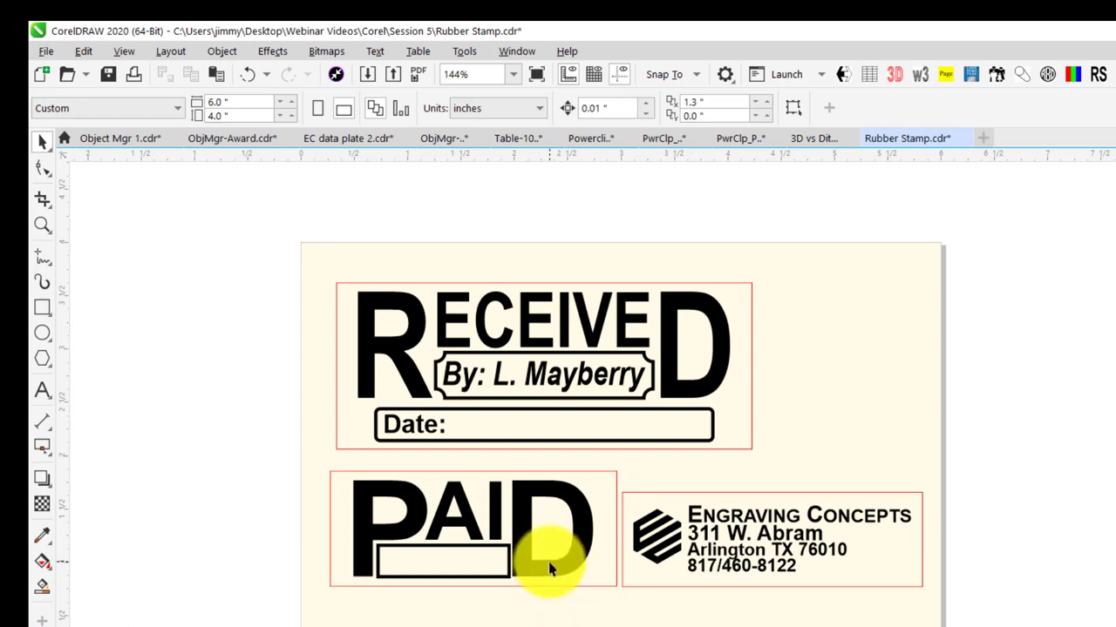
# Step: Combine the three border rectangles around the RECEIVED, PAID and Engraving Concepts stamps into one curve
pyautogui.scroll(5, 581, 575)
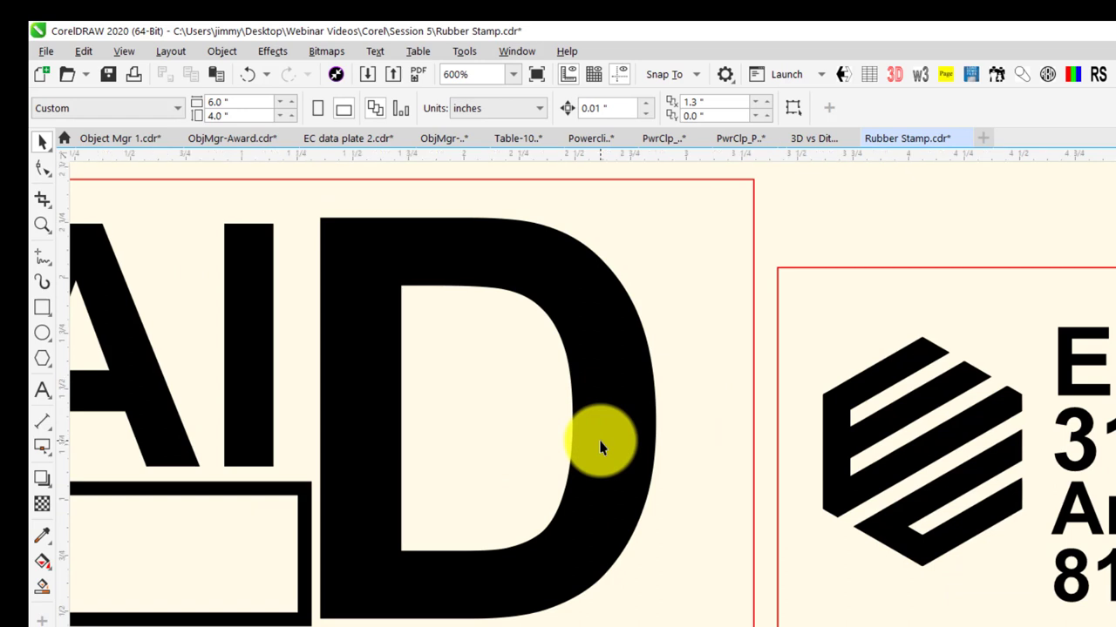
pyautogui.scroll(-2, 599, 448)
pyautogui.scroll(-2, 599, 448)
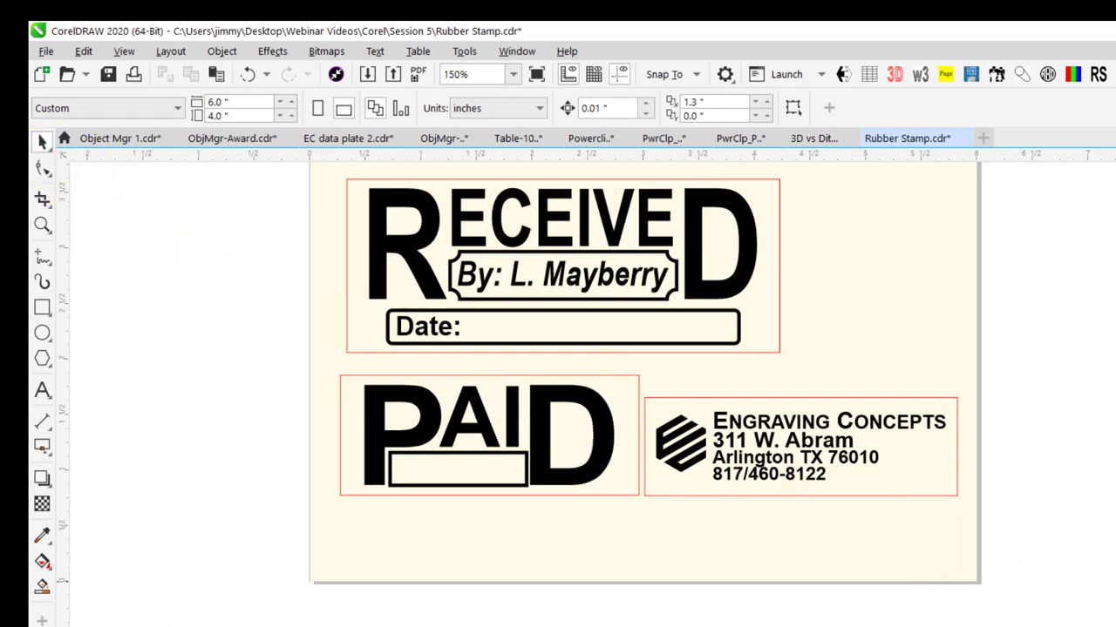
pyautogui.click(264, 50)
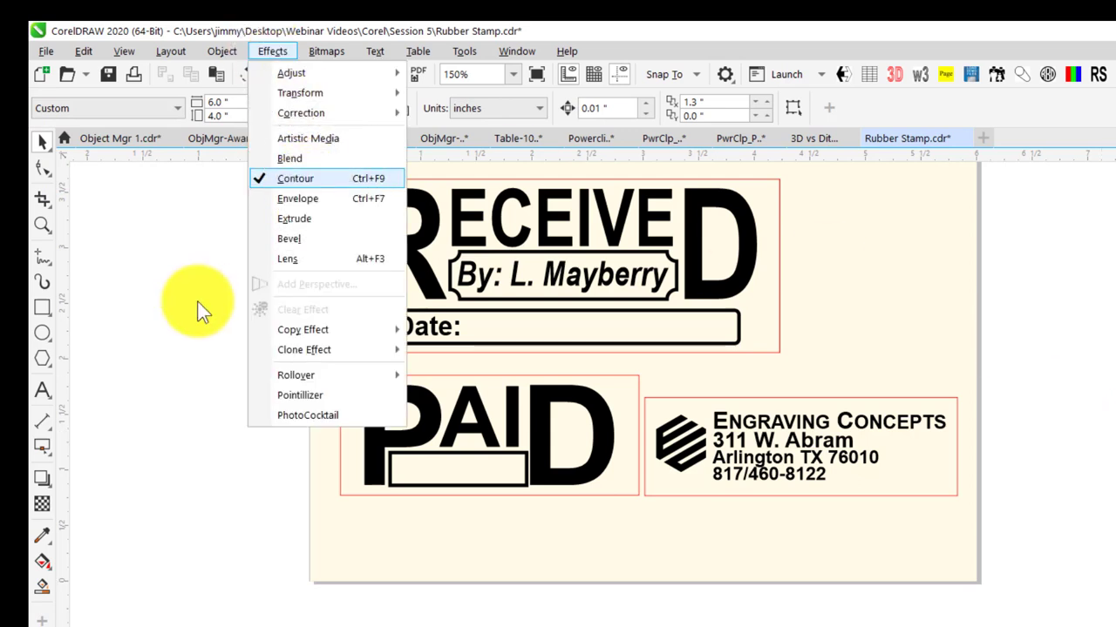
pyautogui.click(182, 333)
pyautogui.click(640, 397)
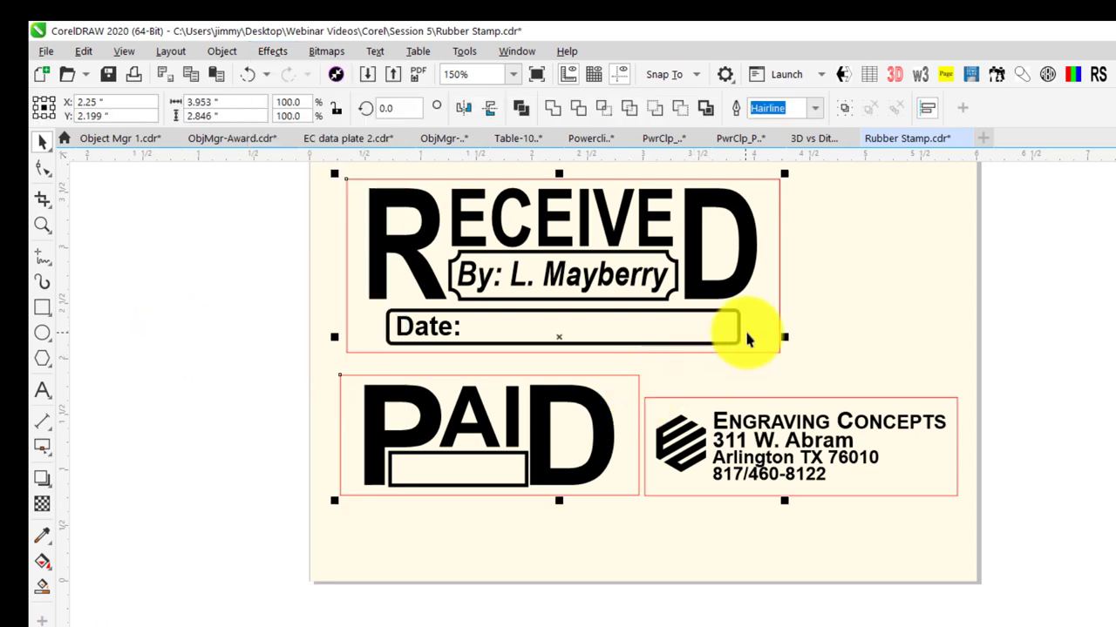
pyautogui.click(829, 346)
pyautogui.click(778, 350)
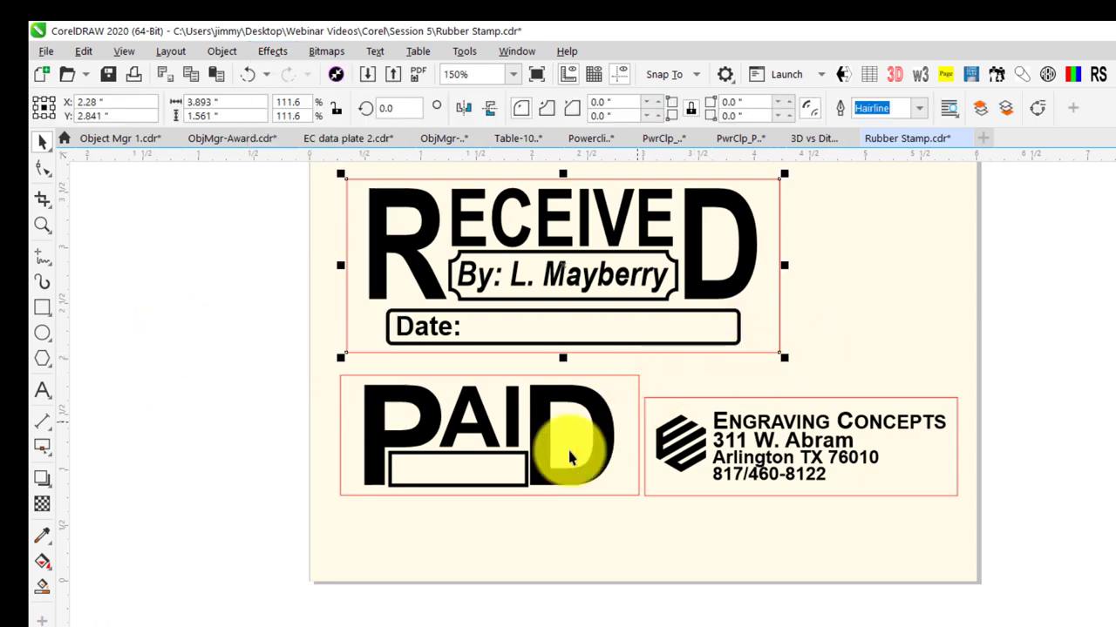
pyautogui.keyDown('shift'); pyautogui.click(637, 397); pyautogui.keyUp('shift')
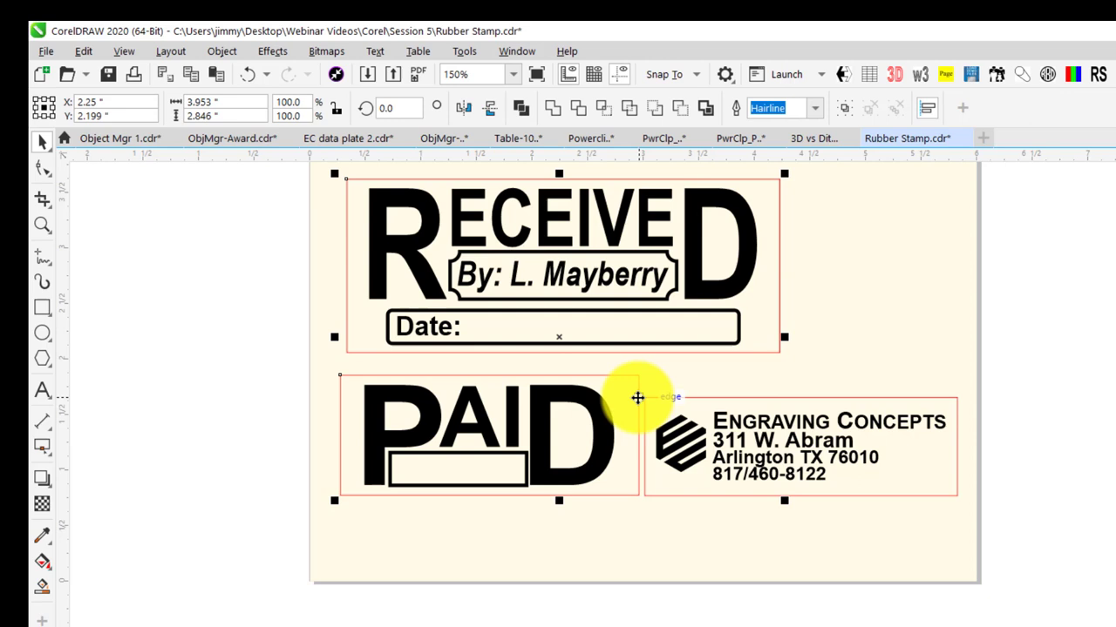
pyautogui.keyDown('shift'); pyautogui.click(795, 393); pyautogui.keyUp('shift')
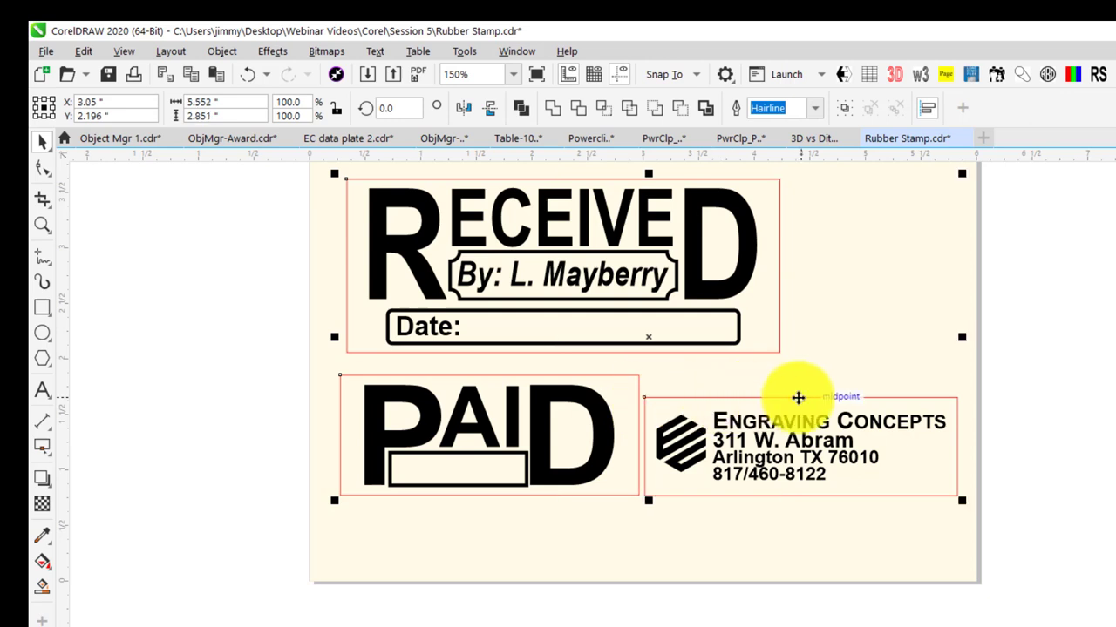
pyautogui.click(523, 112)
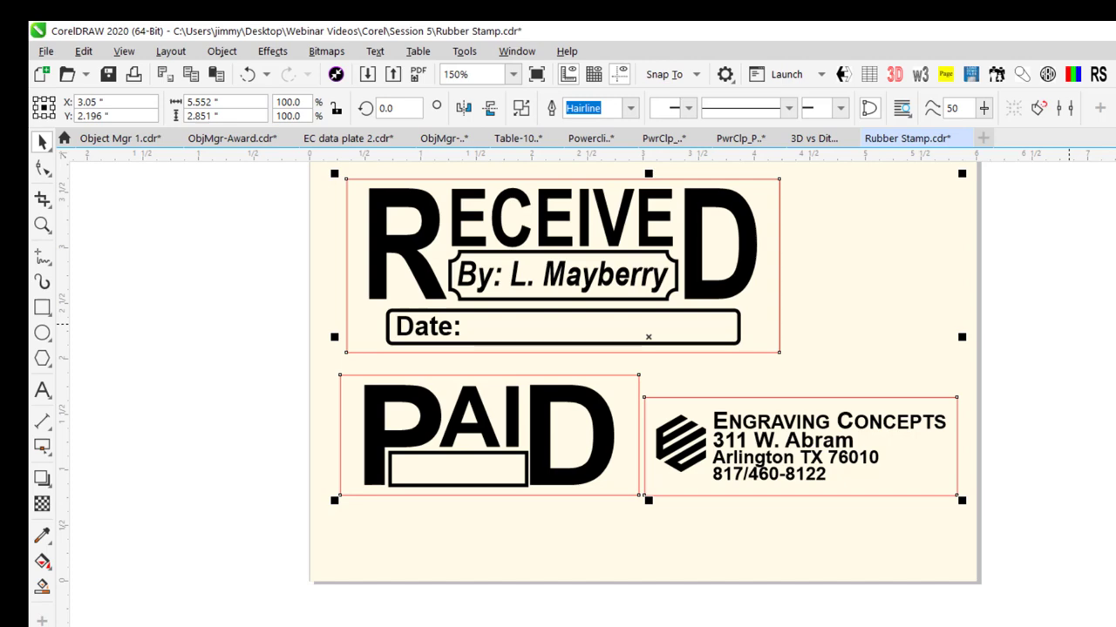
# Step: Try a one-step inside contour with a 0.06-inch offset on the combined stamp borders and undo it
pyautogui.hotkey('ctrl', 'F9')
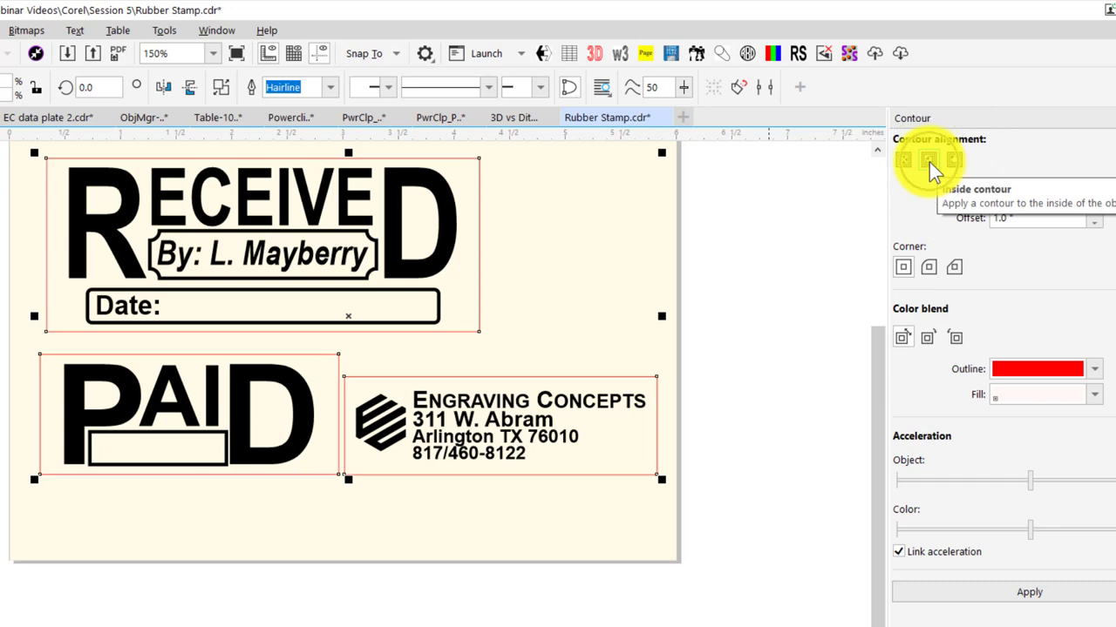
pyautogui.click(929, 162)
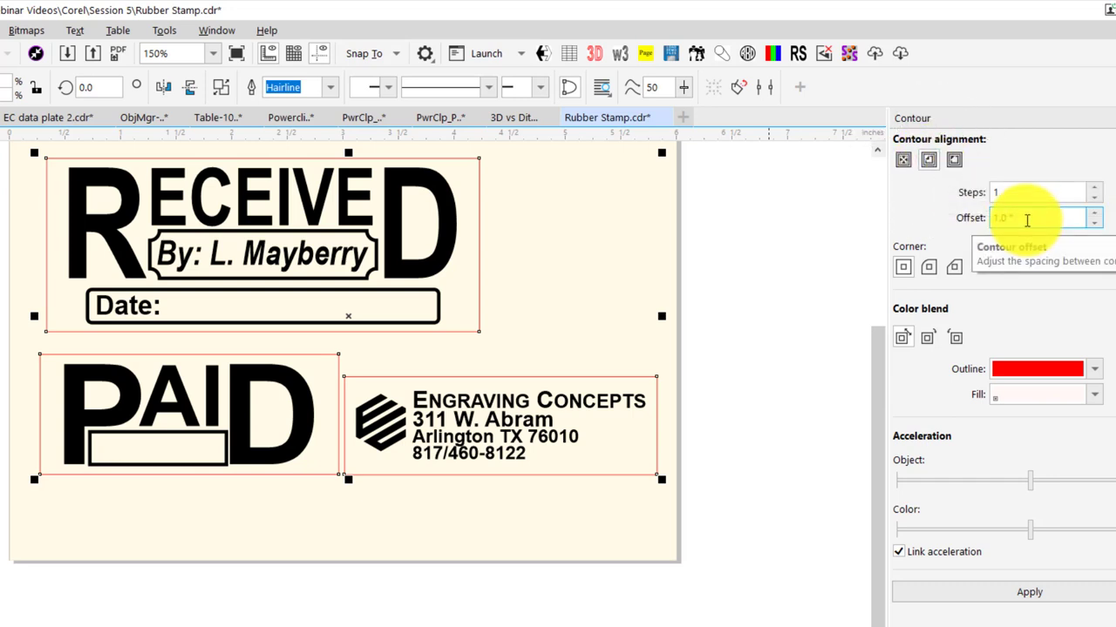
pyautogui.moveTo(1026, 220); pyautogui.dragTo(977, 220)
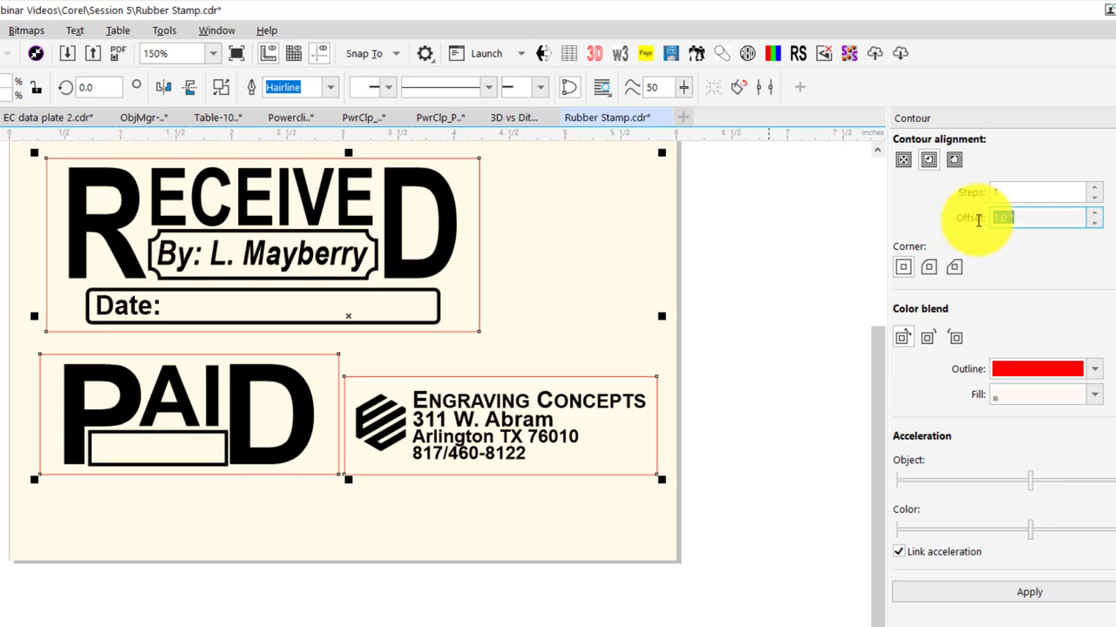
pyautogui.write('.06')
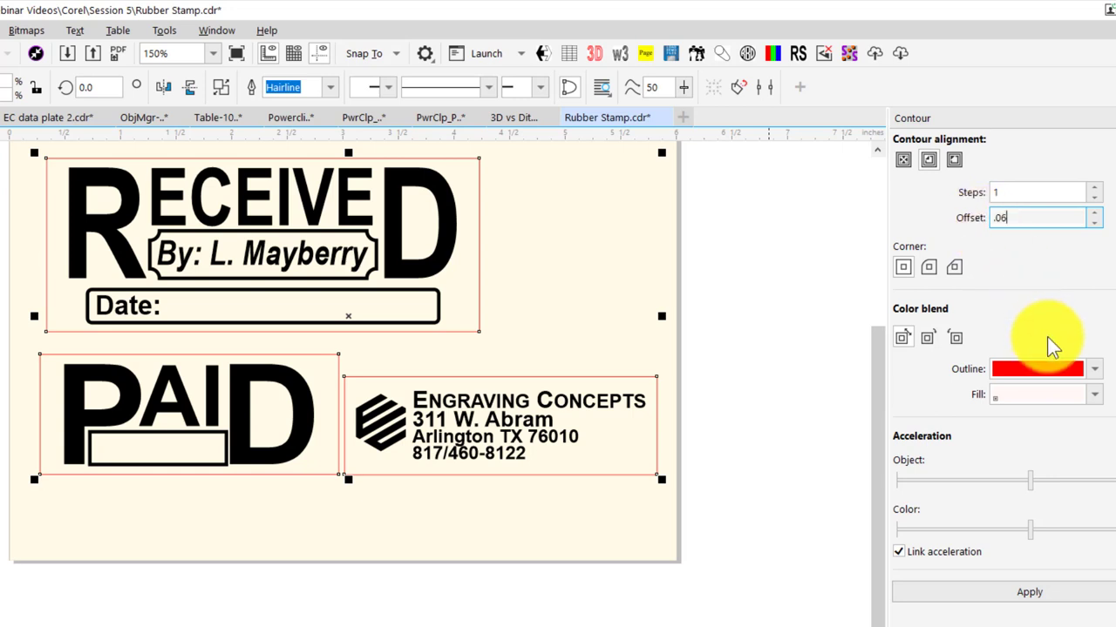
pyautogui.click(1002, 600)
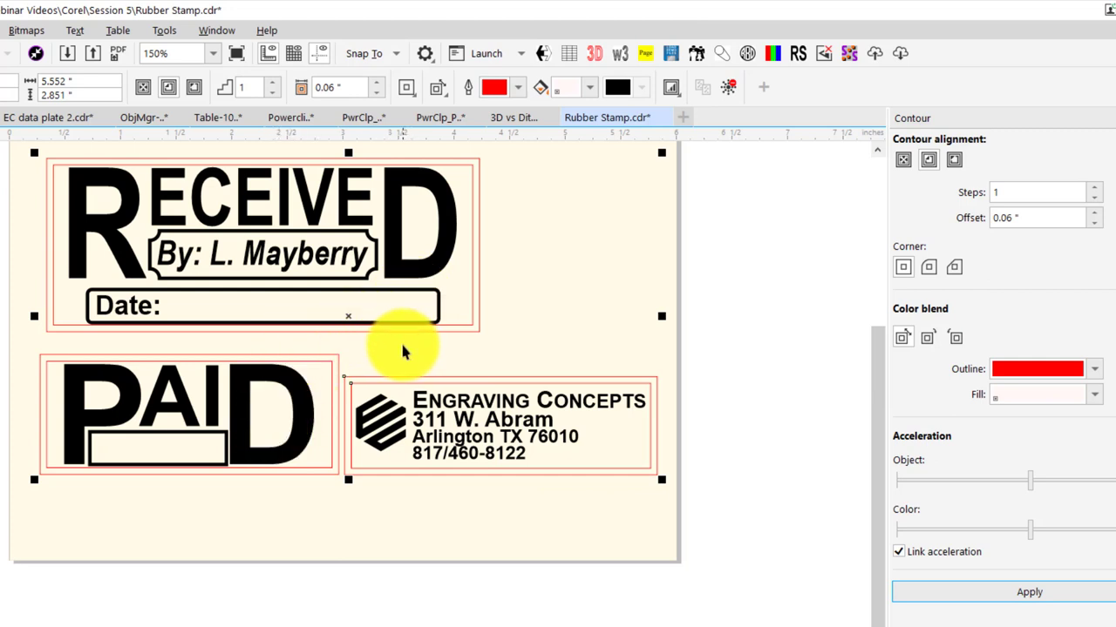
pyautogui.hotkey('ctrl', 'z')
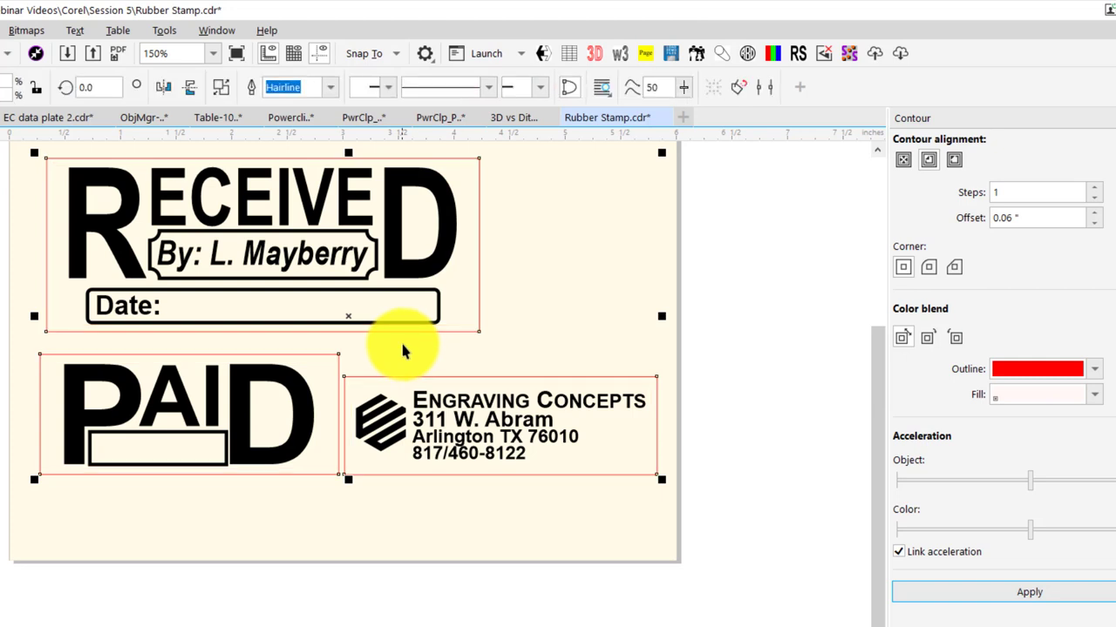
# Step: Apply a one-step inside contour with a 0.02-inch offset to the combined stamp borders and inspect the double line at a border corner
pyautogui.moveTo(1044, 217); pyautogui.dragTo(918, 217)
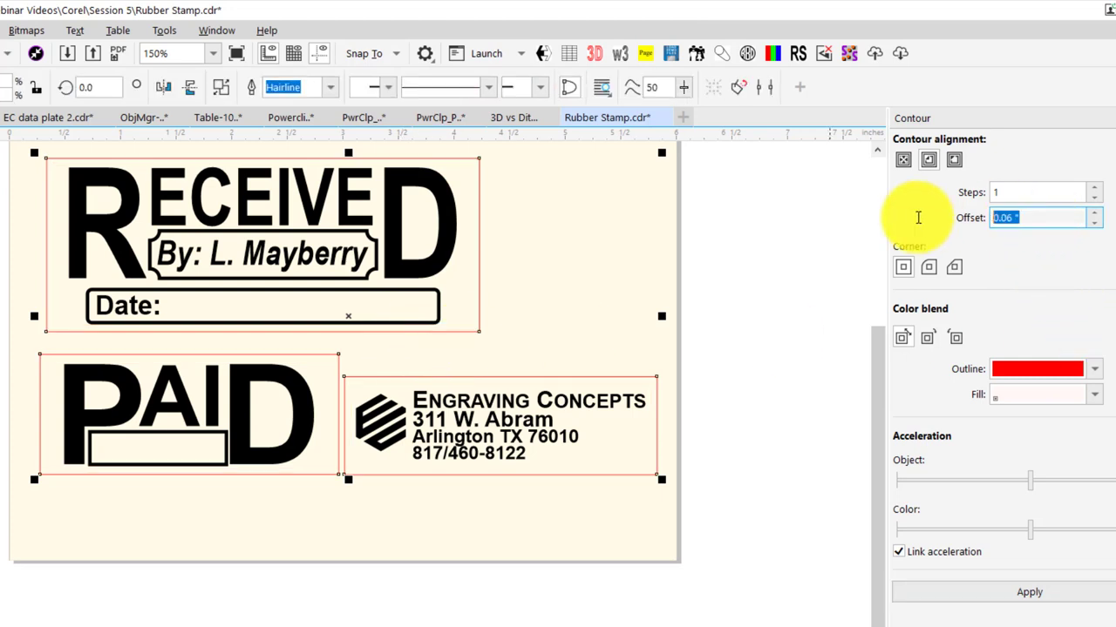
pyautogui.write('.02')
pyautogui.click(1057, 593)
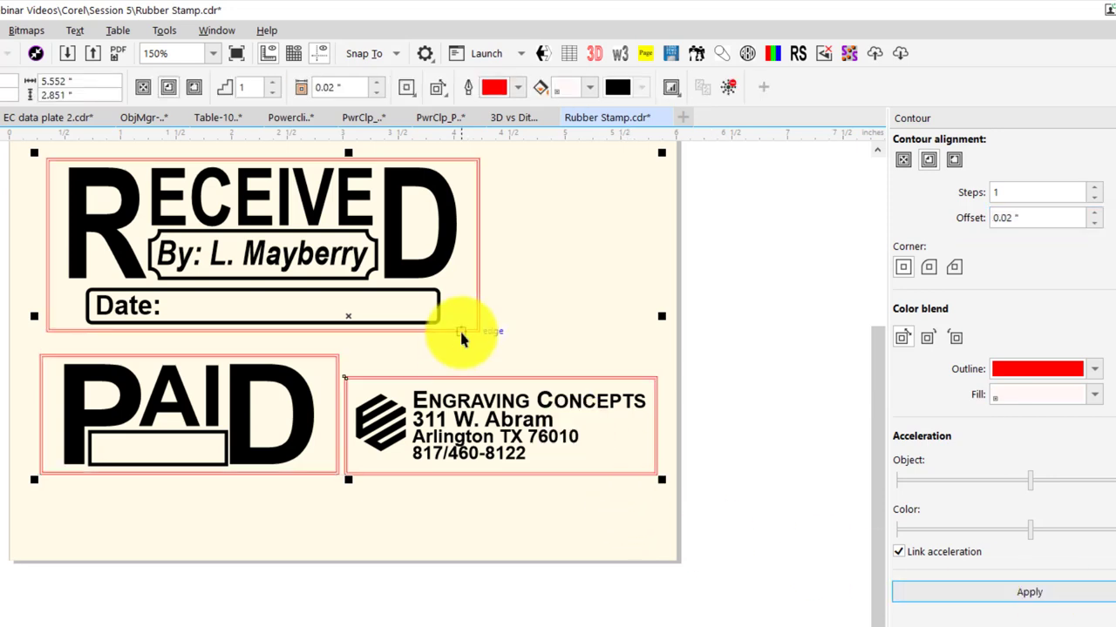
pyautogui.scroll(4, 461, 332)
pyautogui.scroll(2, 461, 332)
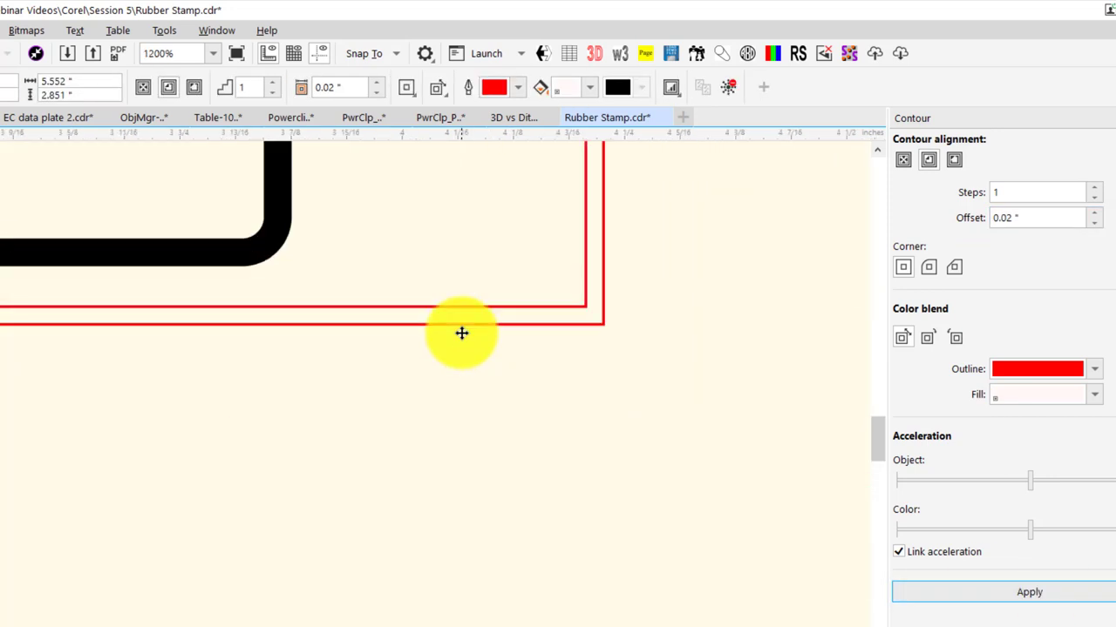
pyautogui.click(546, 330)
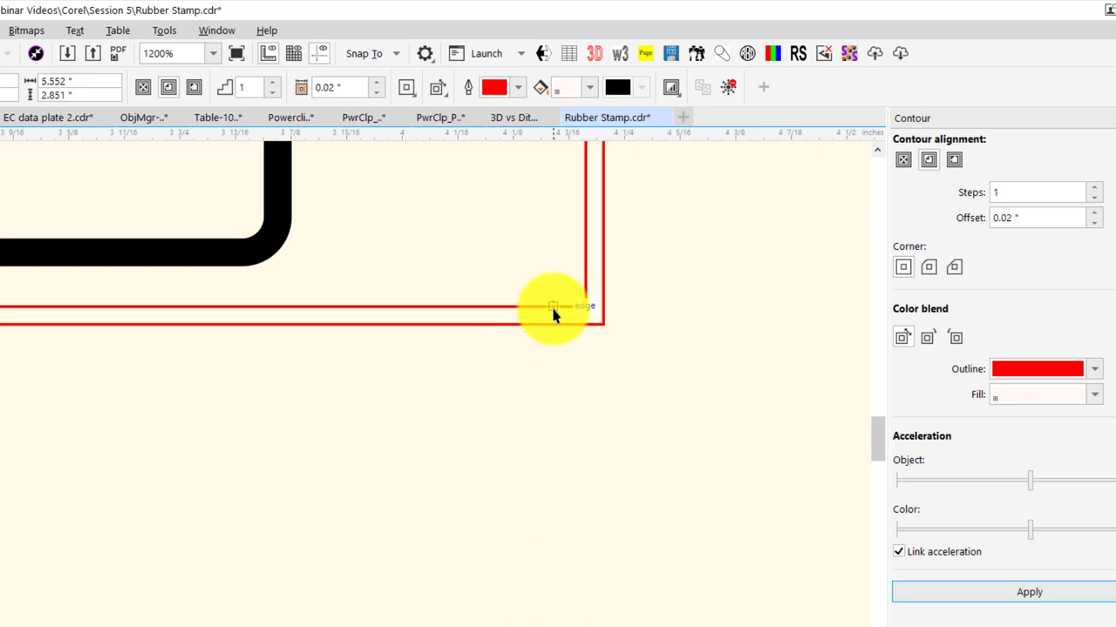
pyautogui.click(552, 311)
pyautogui.scroll(-5, 536, 370)
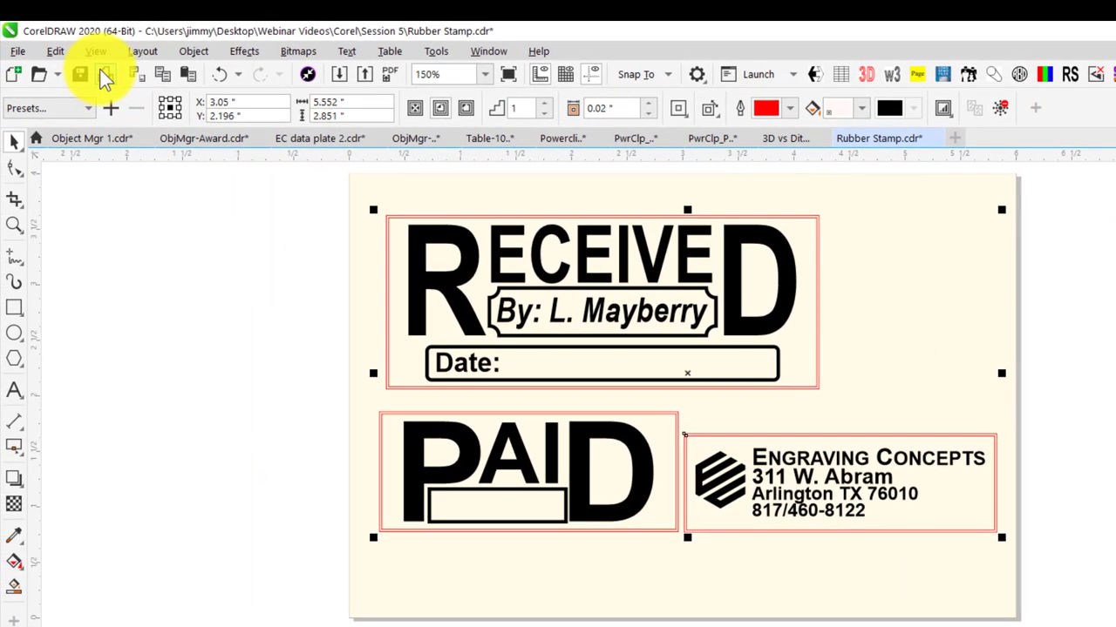
# Step: Open the Helix 60 Watt print properties and review the advanced Stamp raster options for shoulder, widening and mirror
pyautogui.click(104, 74)
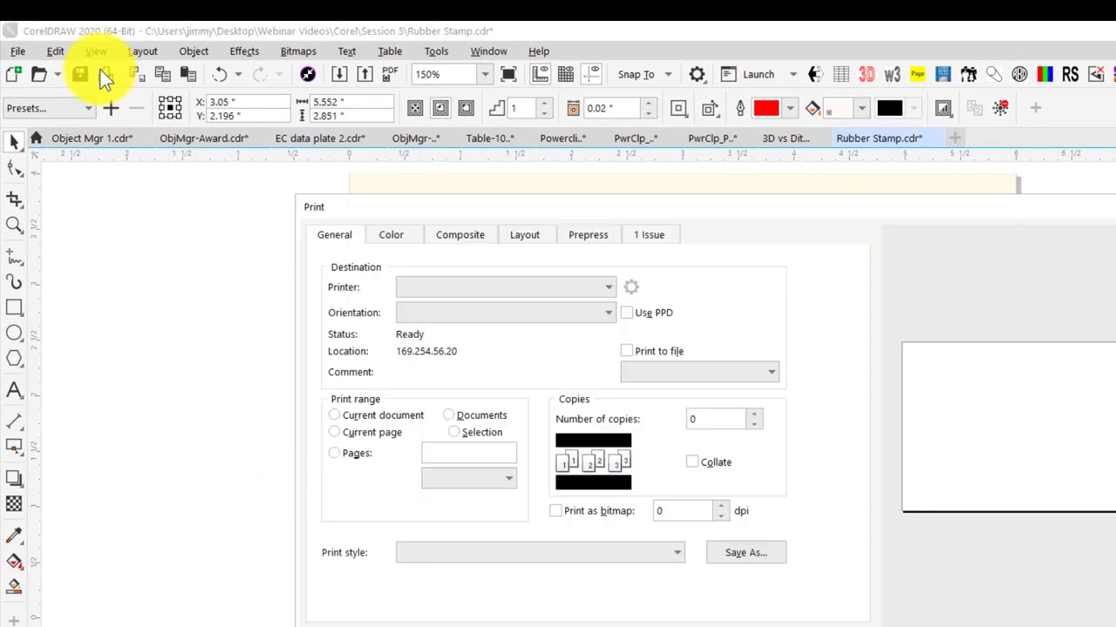
pyautogui.click(631, 288)
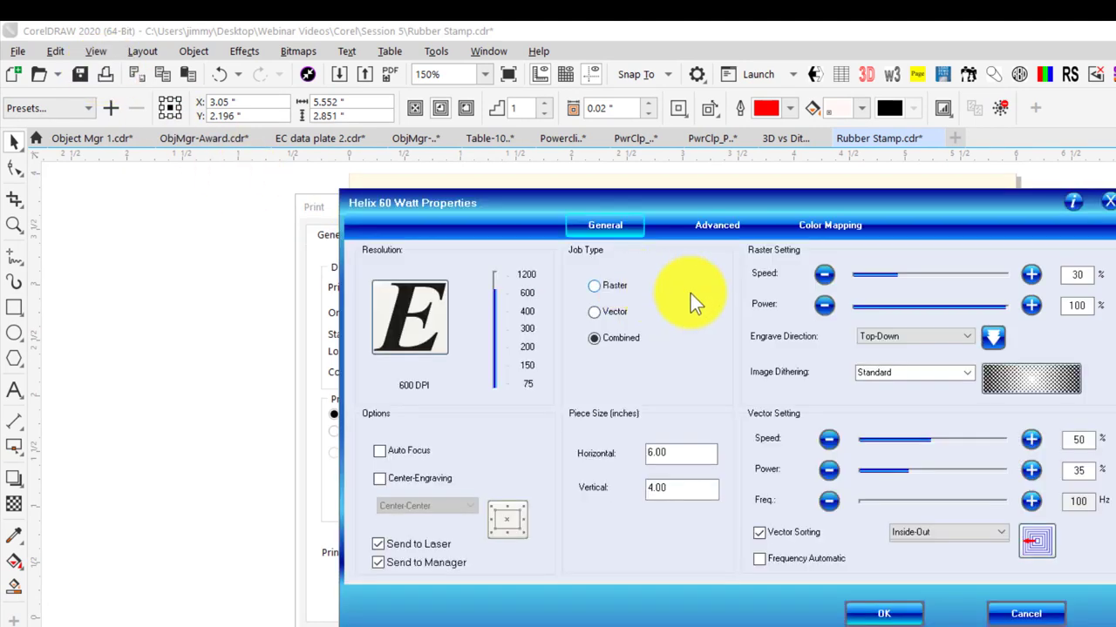
pyautogui.click(714, 224)
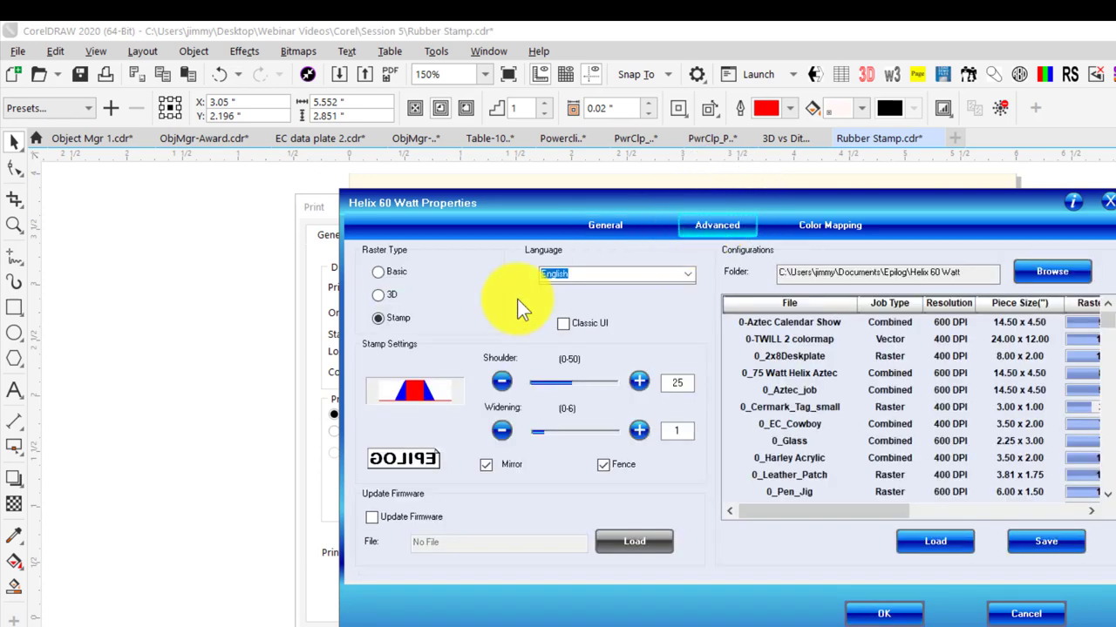
pyautogui.click(381, 319)
pyautogui.click(485, 472)
pyautogui.click(670, 388)
pyautogui.click(659, 437)
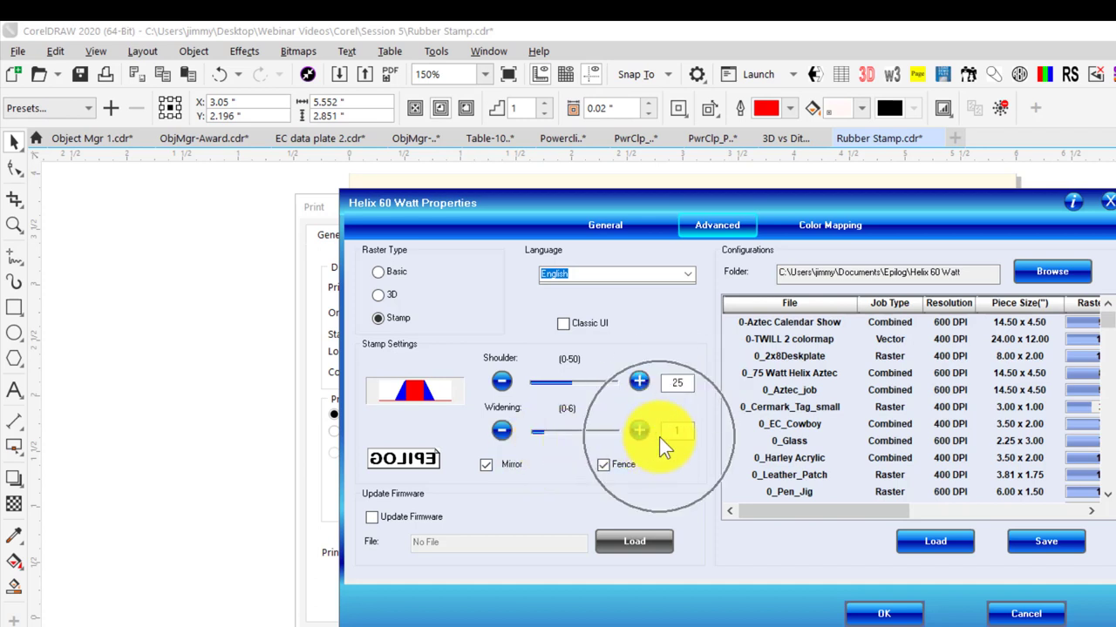
pyautogui.click(433, 395)
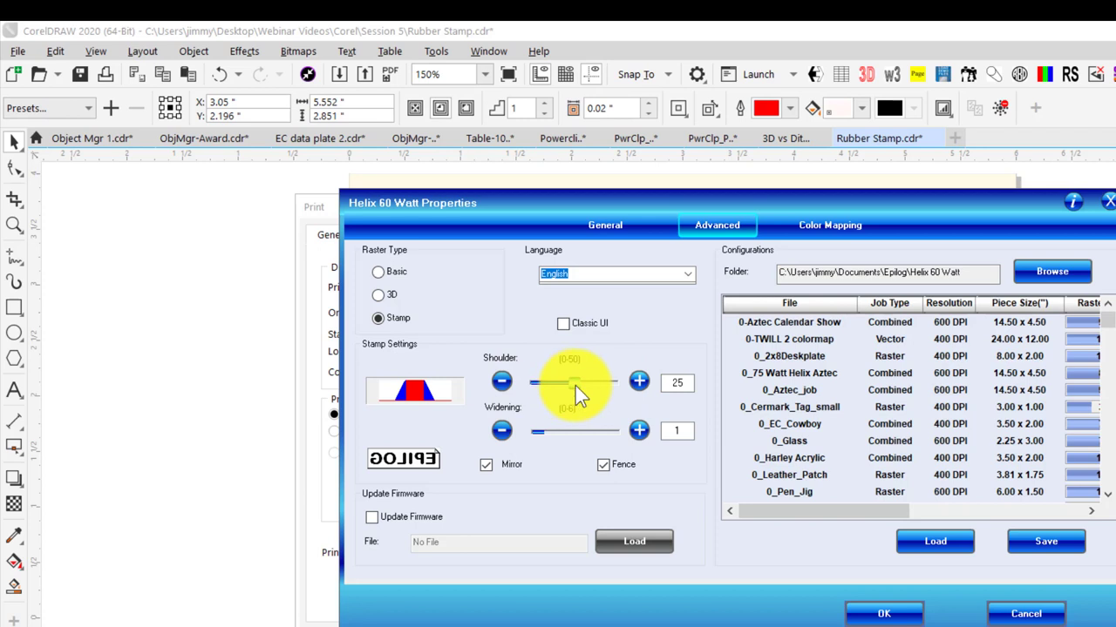
# Step: Try stamp shoulder values of 50 and 13 to compare the profile preview, and set the shoulder back to 25
pyautogui.moveTo(575, 386); pyautogui.dragTo(617, 390)
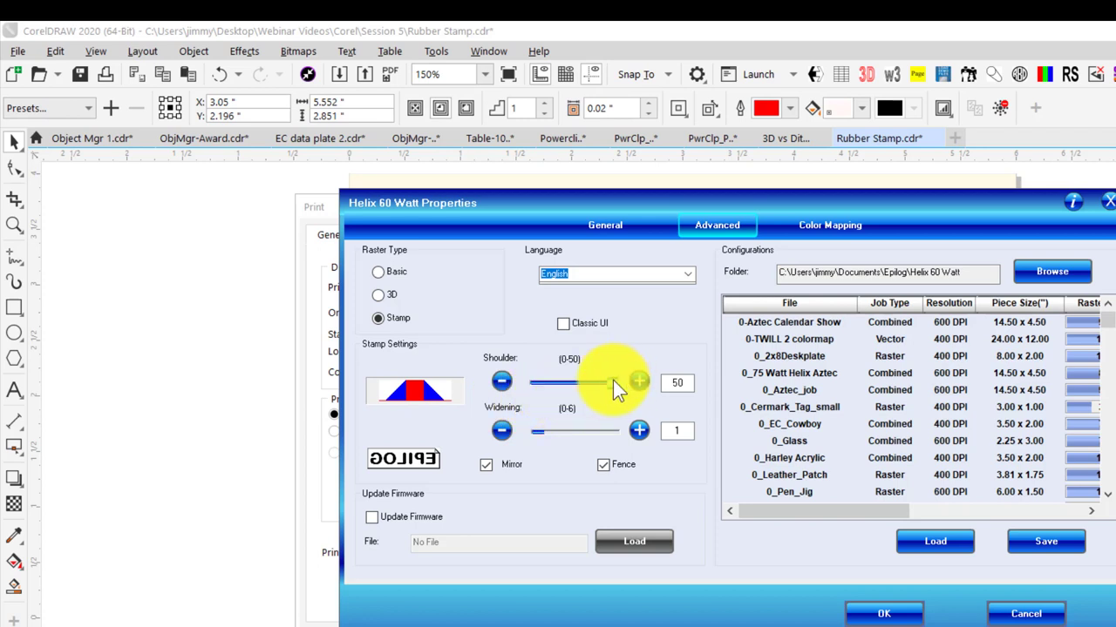
pyautogui.moveTo(613, 380); pyautogui.dragTo(556, 385)
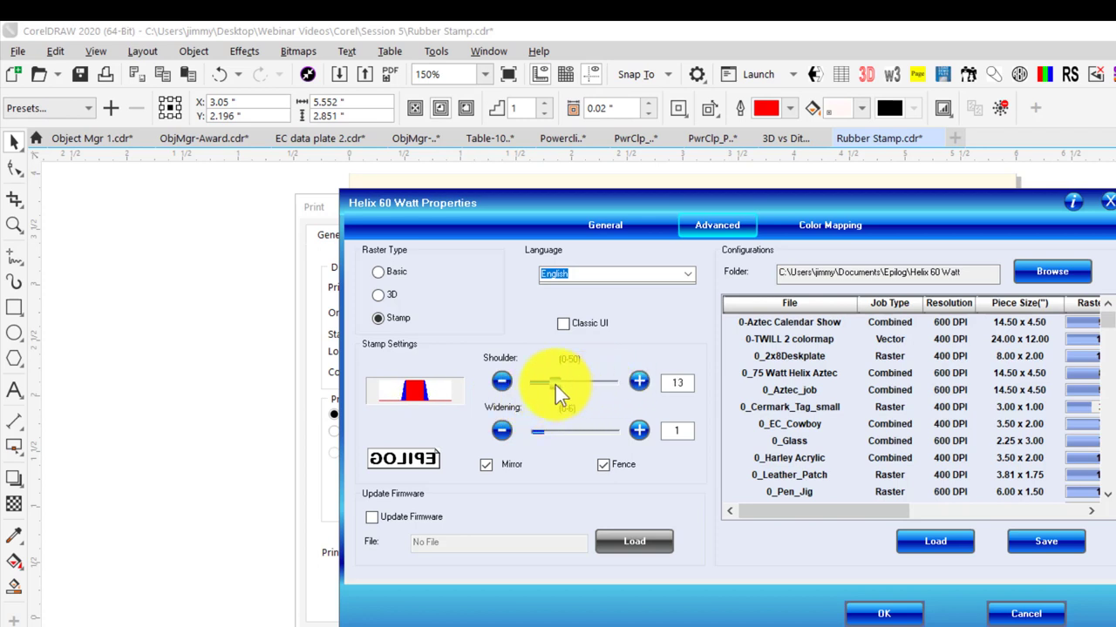
pyautogui.click(416, 393)
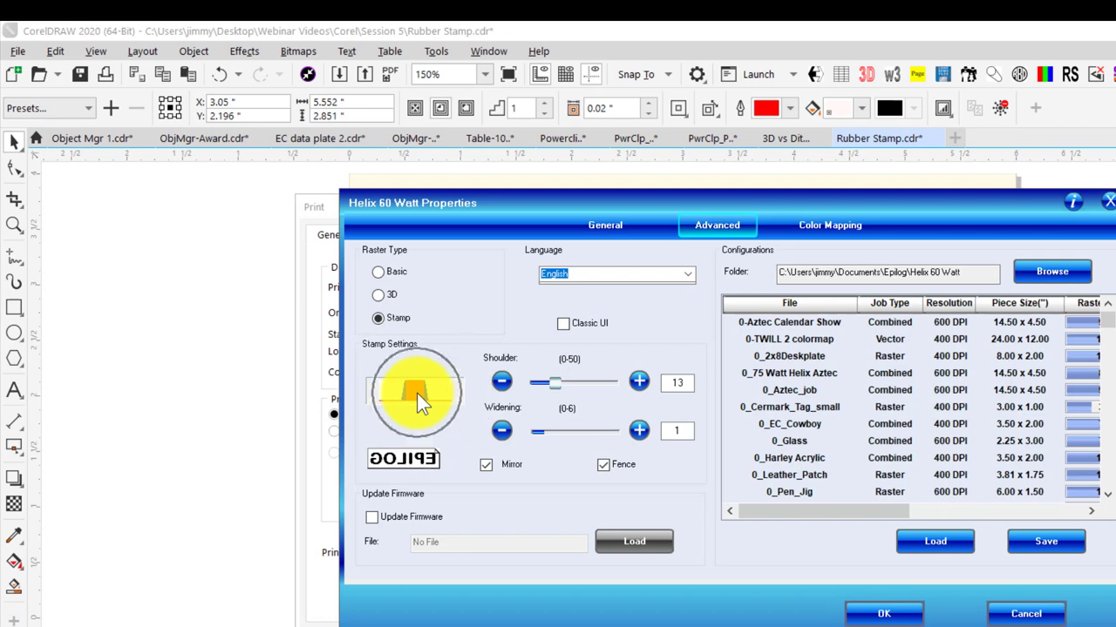
pyautogui.doubleClick(686, 381)
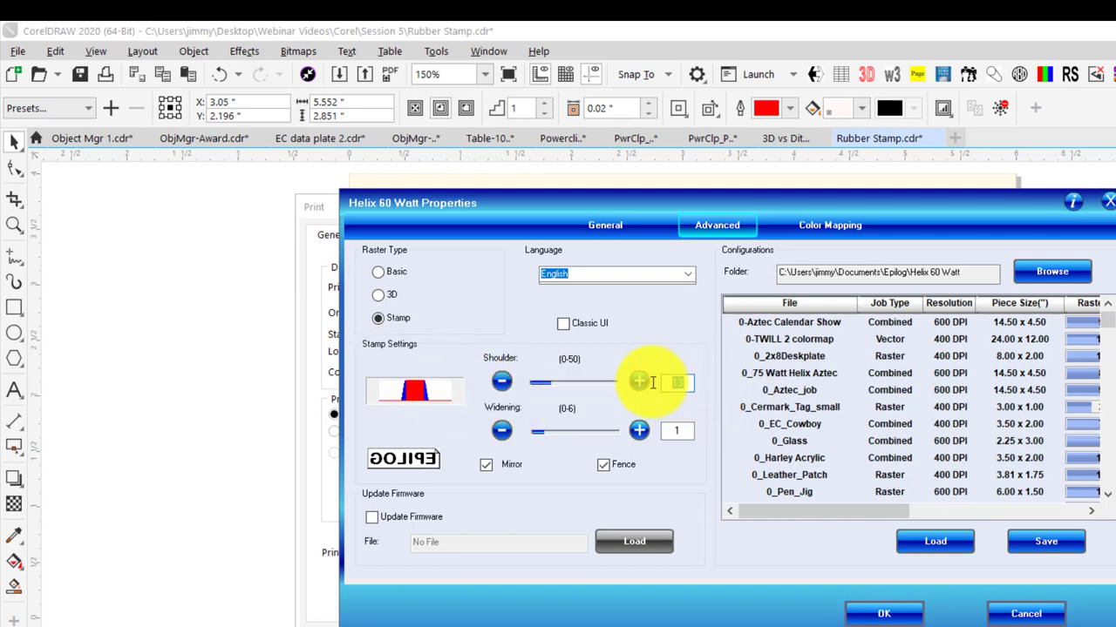
pyautogui.write('25')
# Step: Raise the stamp widening to 6 to see its effect on the profile preview, and set it back to 1
pyautogui.click(644, 434)
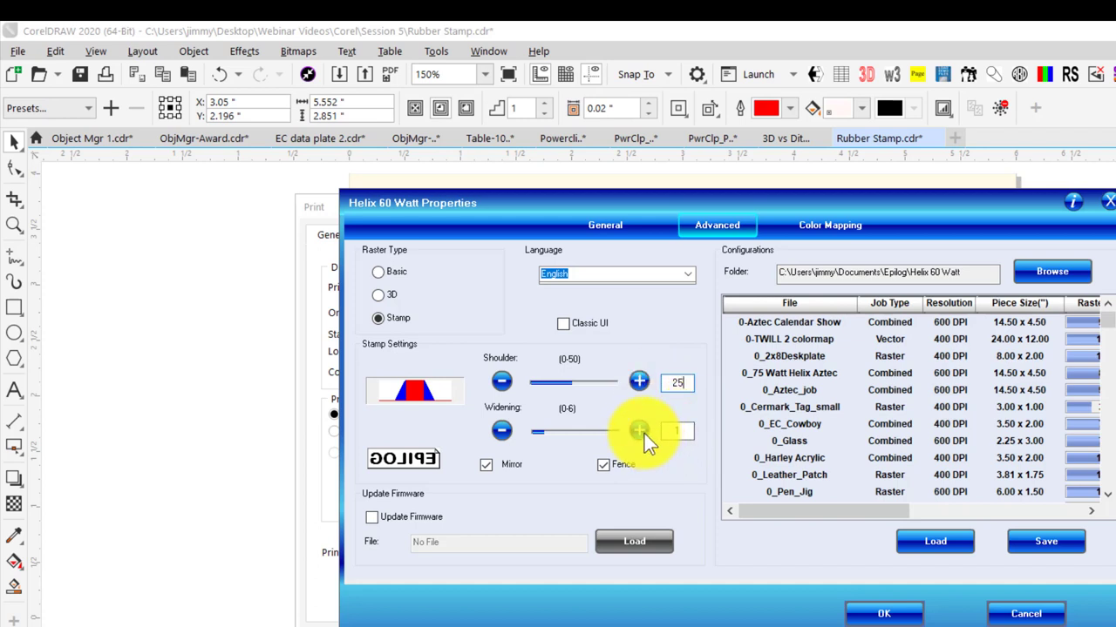
pyautogui.click(642, 431)
pyautogui.click(641, 430)
pyautogui.doubleClick(642, 430)
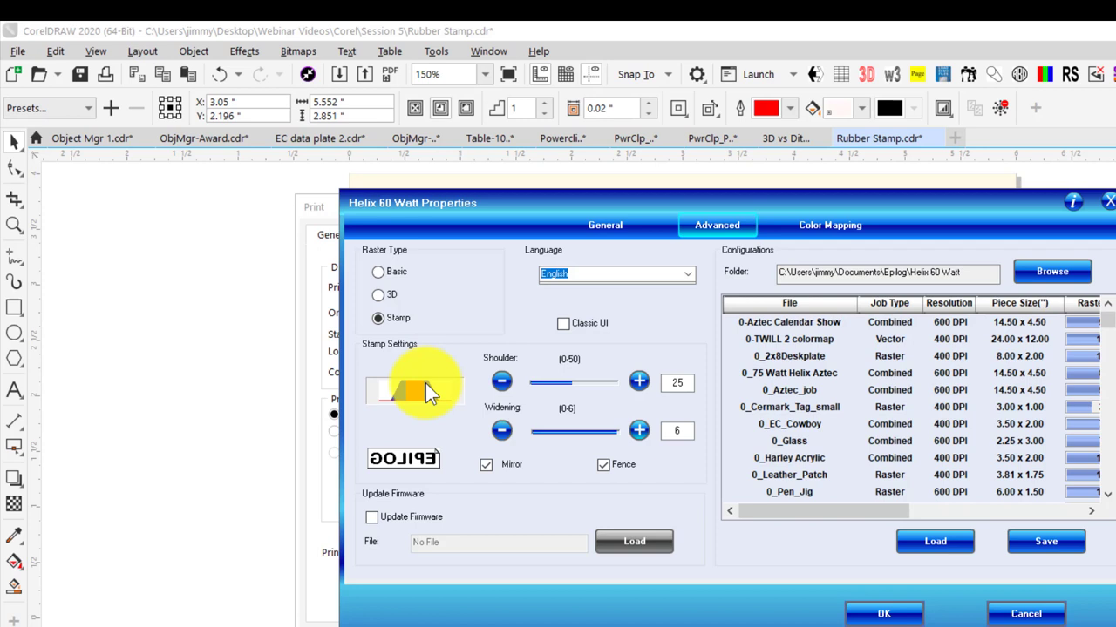
pyautogui.doubleClick(691, 433)
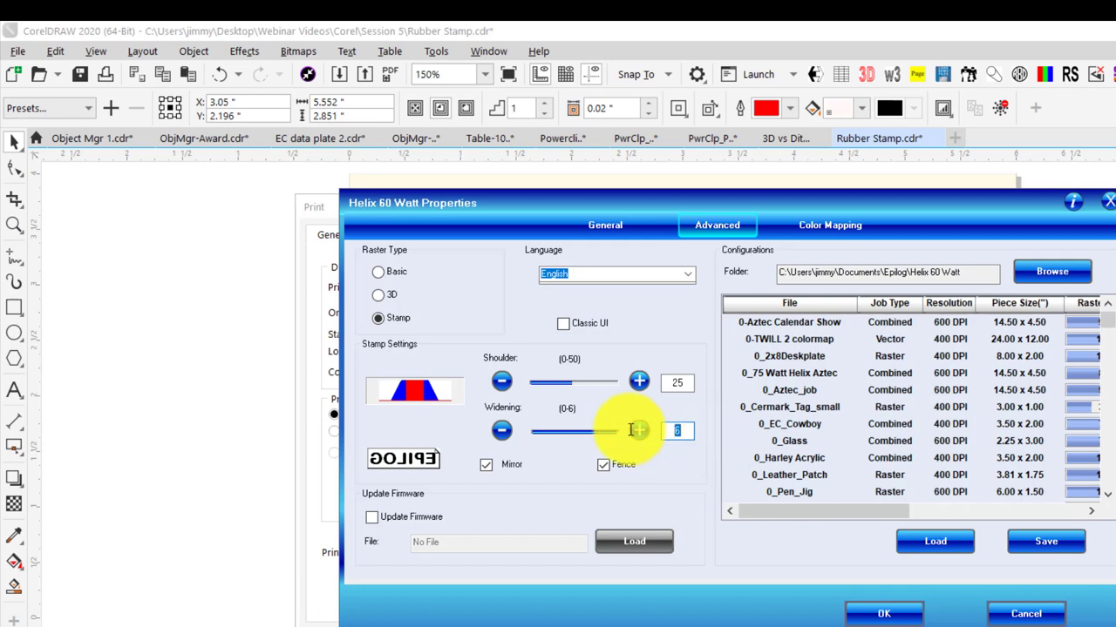
pyautogui.write('1')
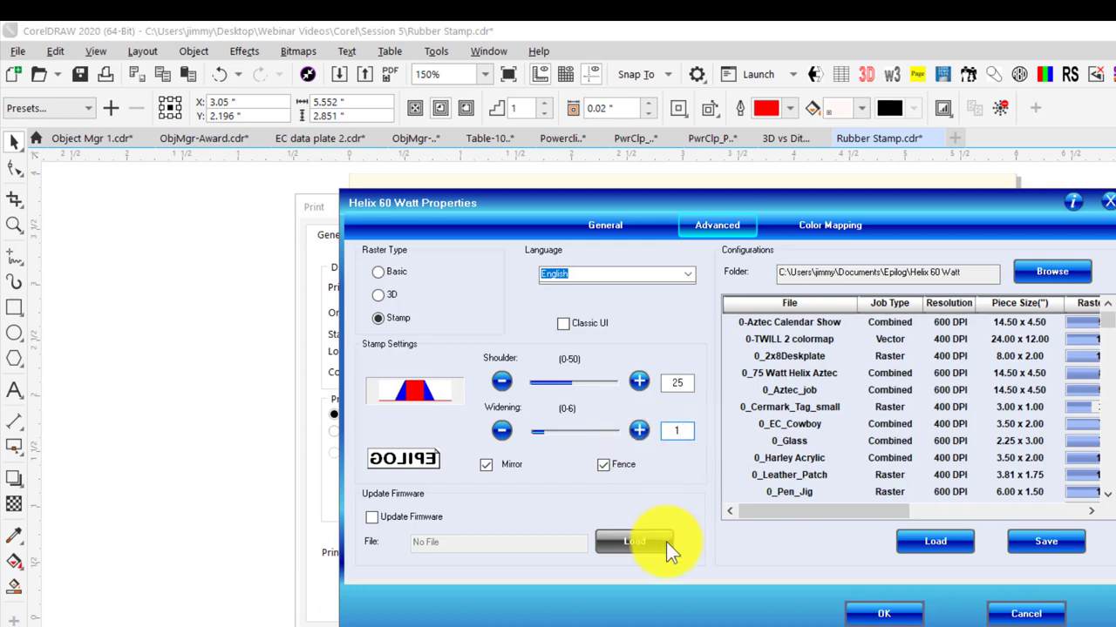
# Step: Check the general laser settings and accept them, close the Print dialog without printing, and undo the 0.02-inch contour on the stamp borders
pyautogui.click(598, 227)
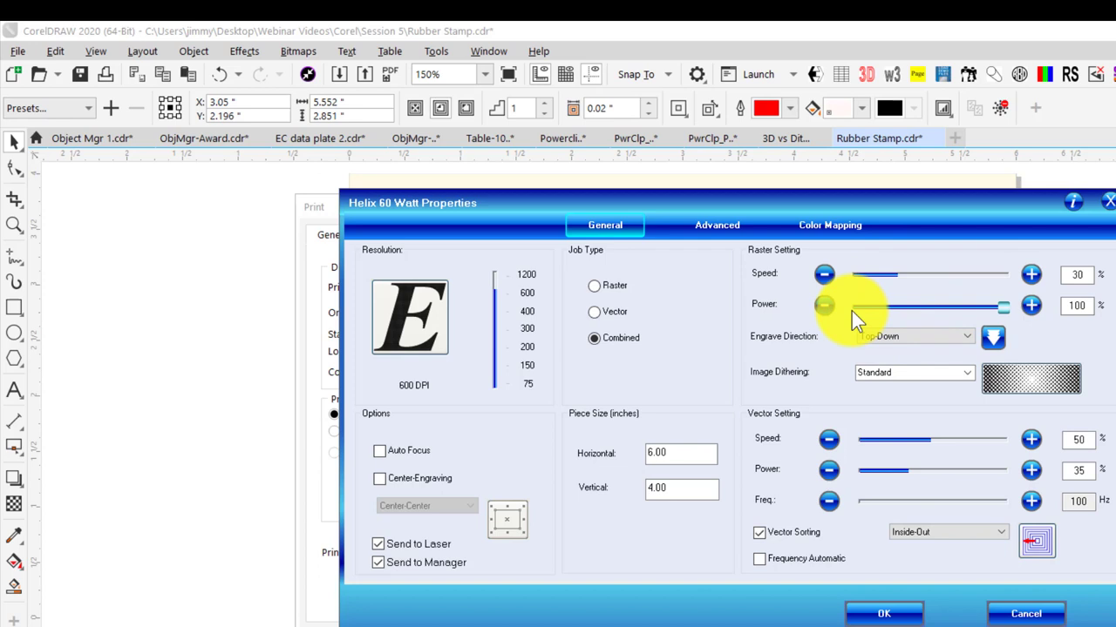
pyautogui.click(888, 613)
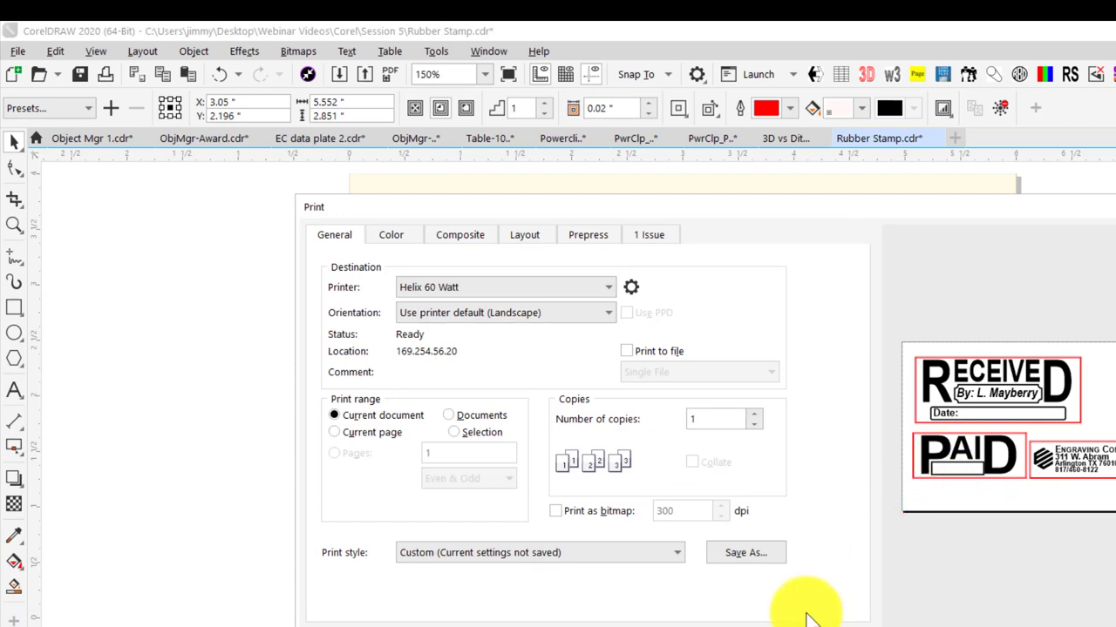
pyautogui.click(954, 477)
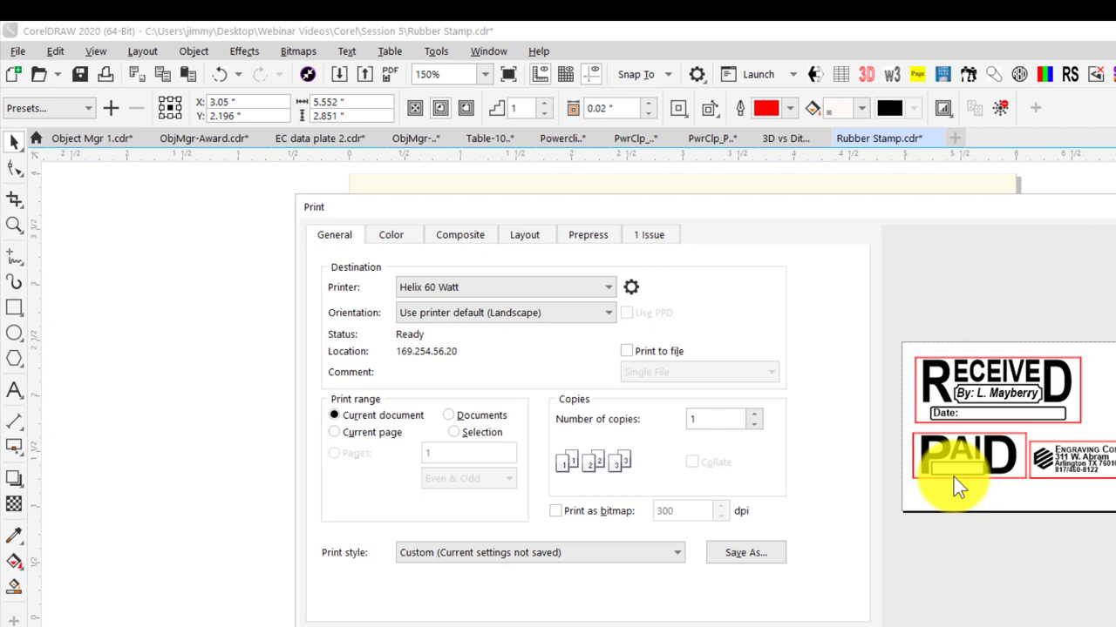
pyautogui.click(854, 614)
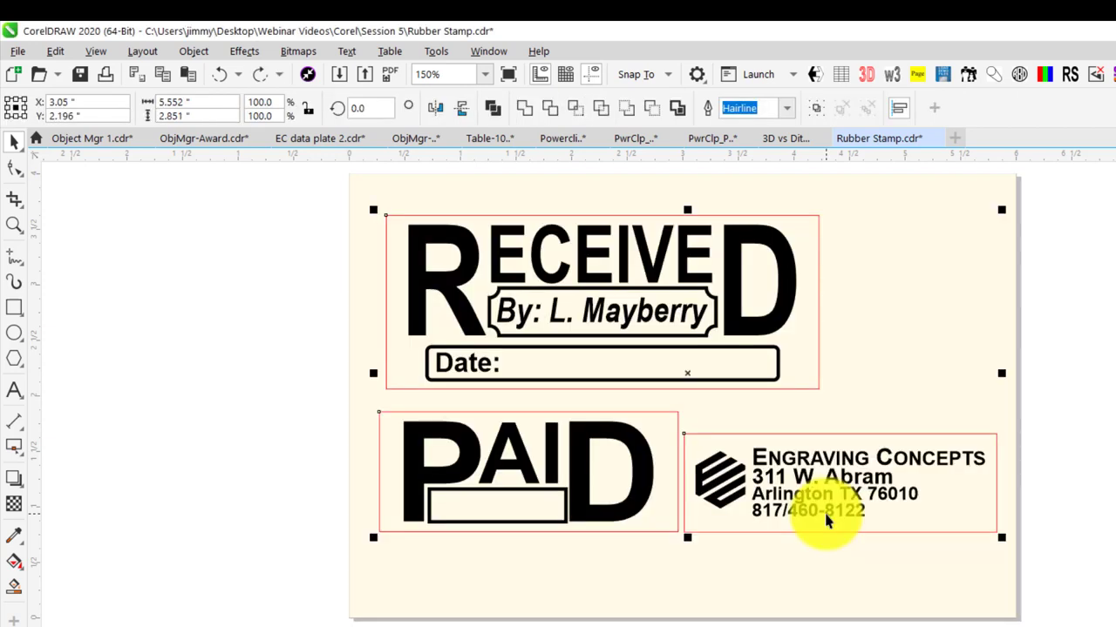
pyautogui.click(823, 533)
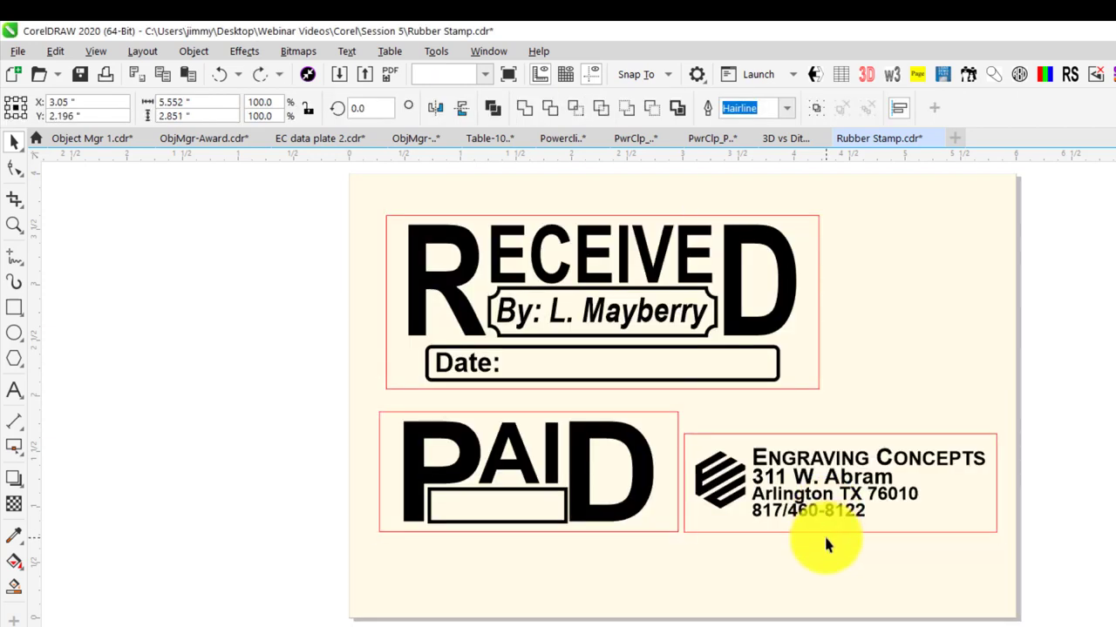
# Step: Create a round-cornered cut line around the Engraving Concepts address group with the Stamp Cutout macro at a .05-inch offset, and inspect it
pyautogui.click(859, 488)
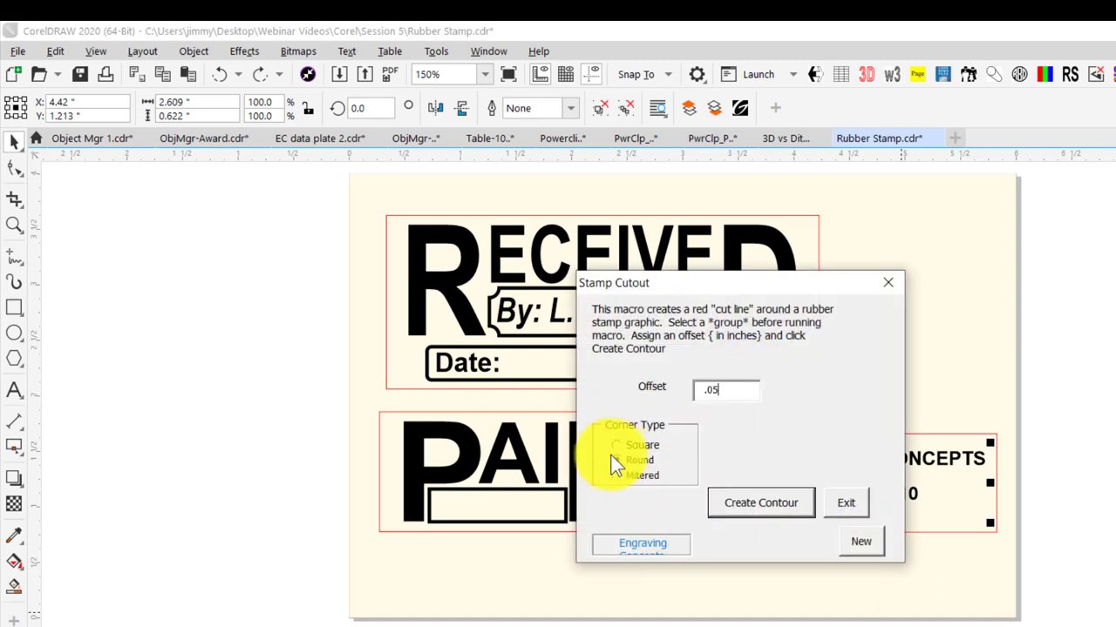
pyautogui.click(779, 505)
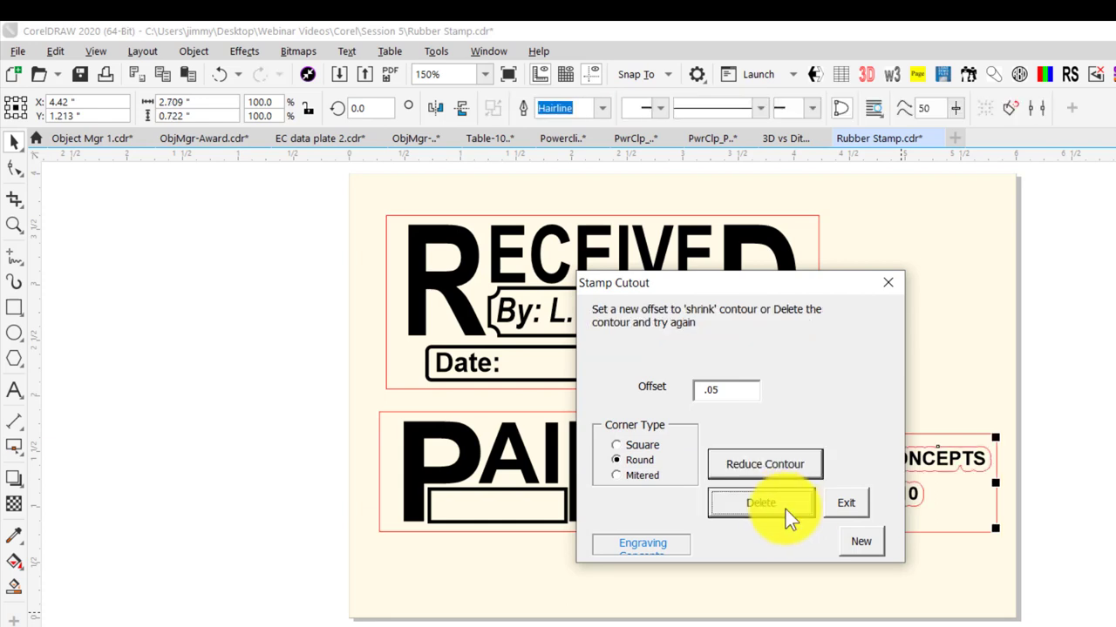
pyautogui.moveTo(847, 283); pyautogui.dragTo(593, 261)
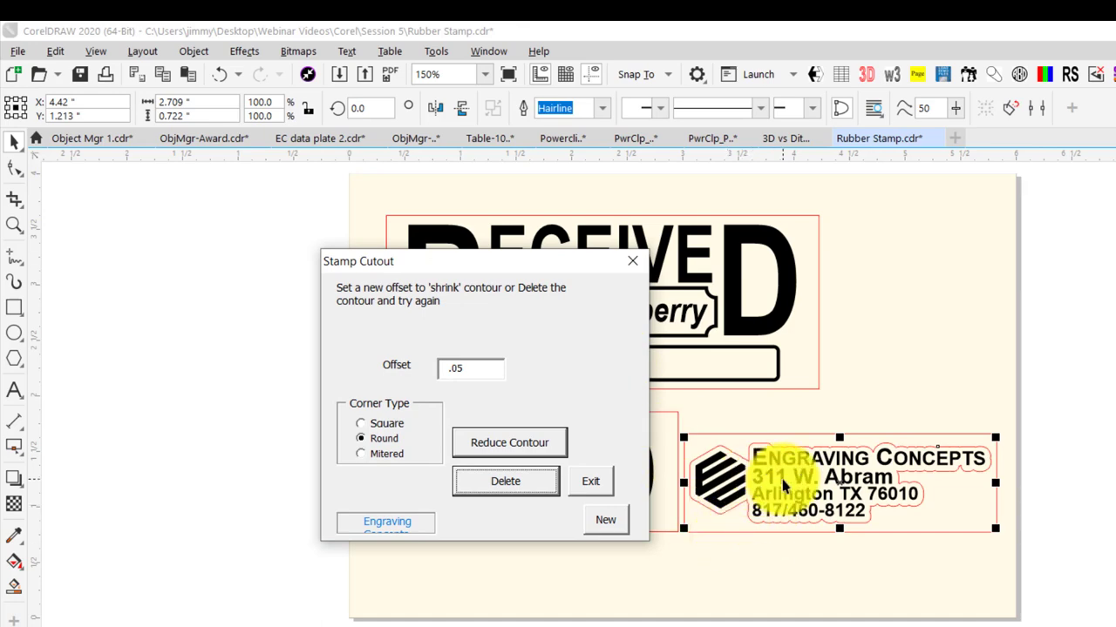
pyautogui.scroll(2, 782, 485)
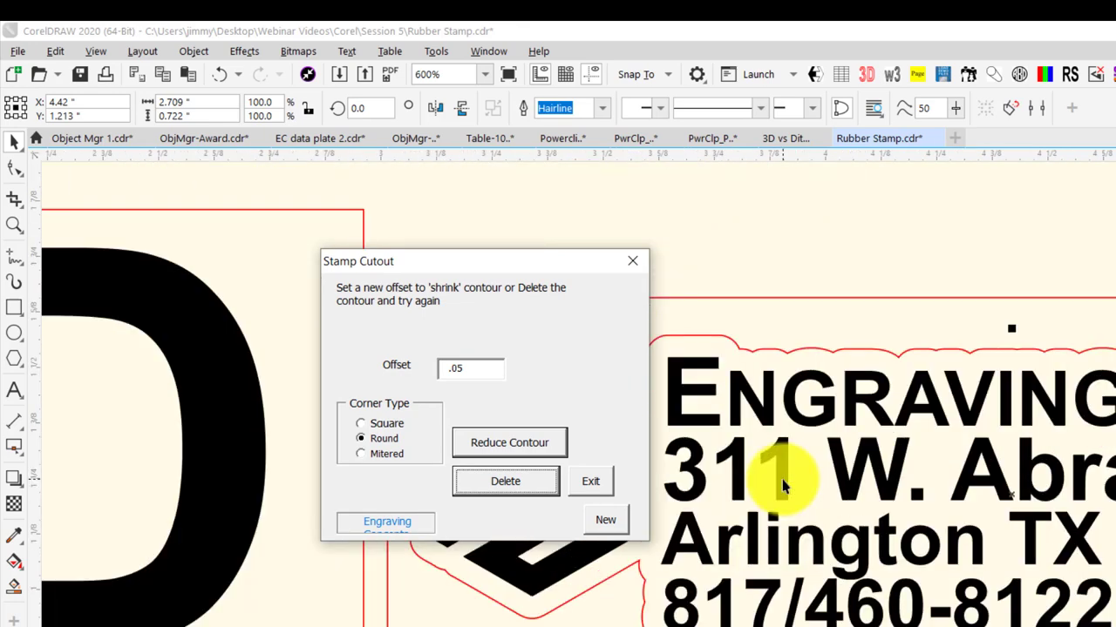
pyautogui.scroll(-1, 783, 485)
pyautogui.scroll(-1, 783, 485)
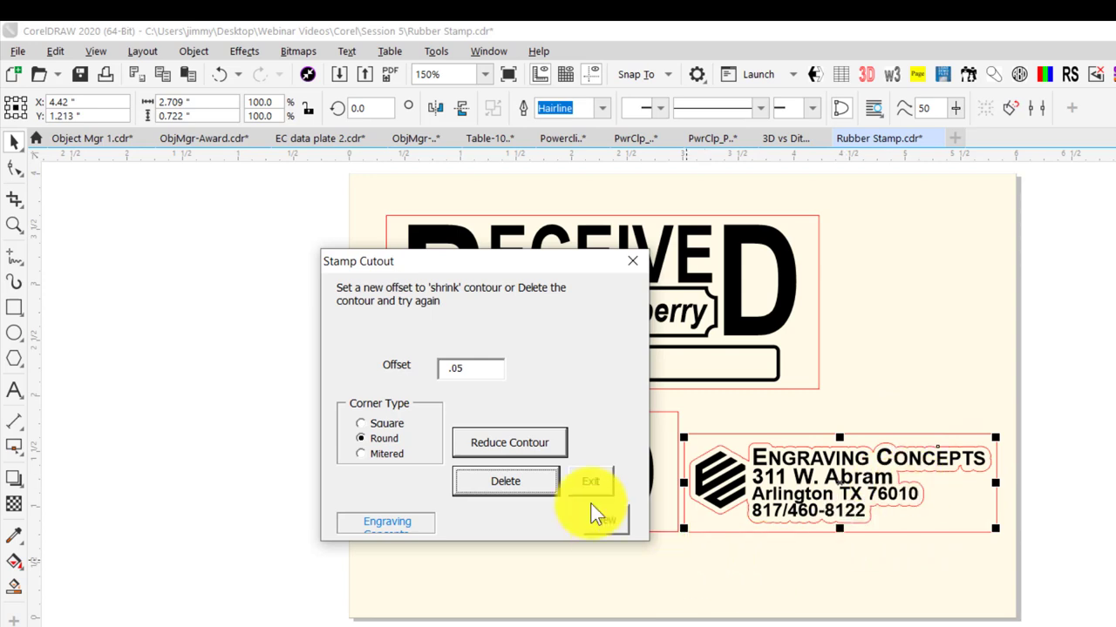
pyautogui.click(628, 261)
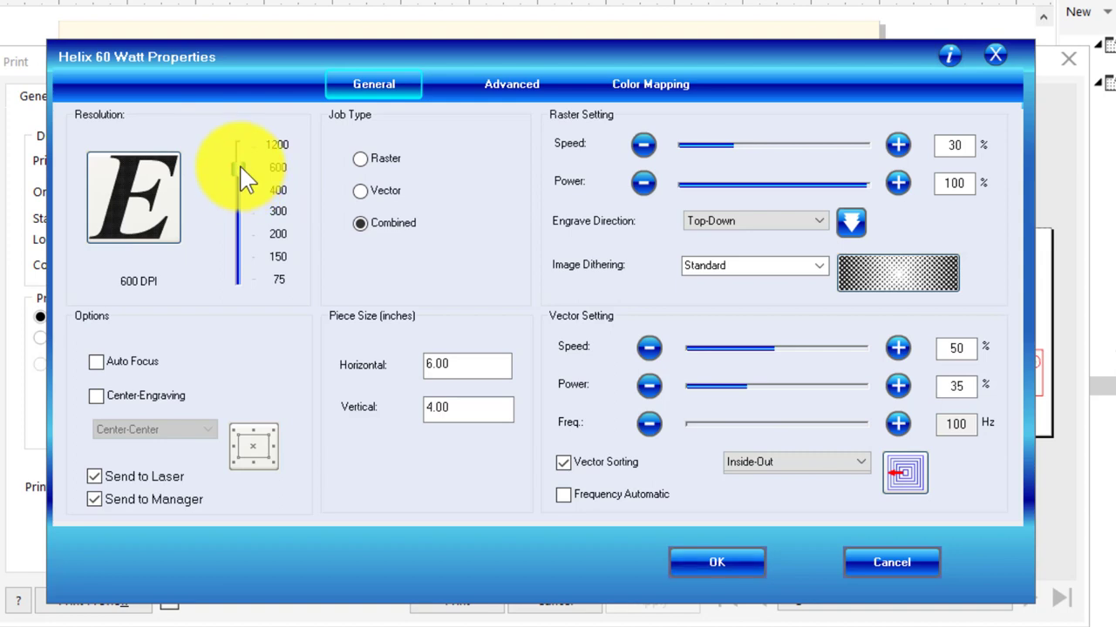
# Step: Compare the 300, 150 and 1200 DPI engraving resolutions in the laser's general properties and set the resolution to 300 DPI
pyautogui.moveTo(242, 168); pyautogui.dragTo(242, 213)
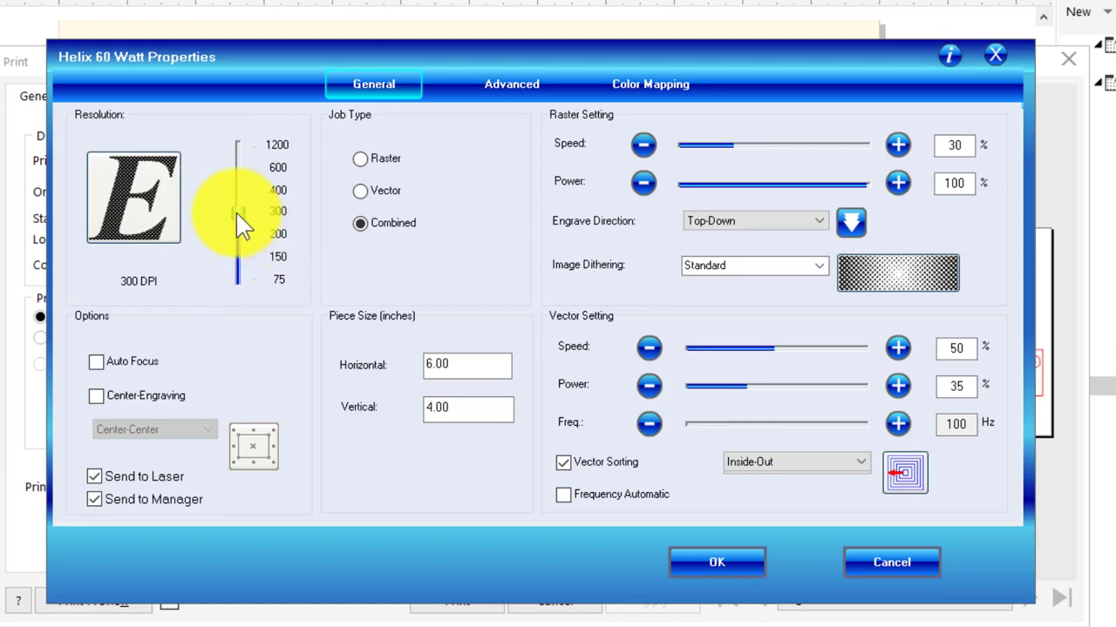
pyautogui.moveTo(238, 214); pyautogui.dragTo(244, 256)
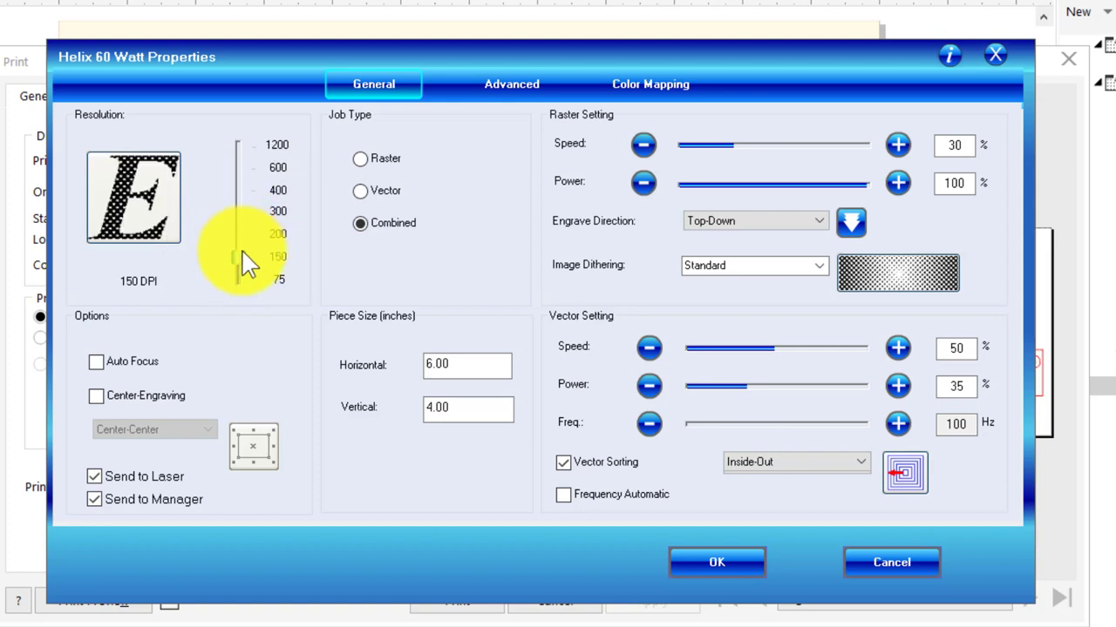
pyautogui.moveTo(243, 261); pyautogui.dragTo(250, 162)
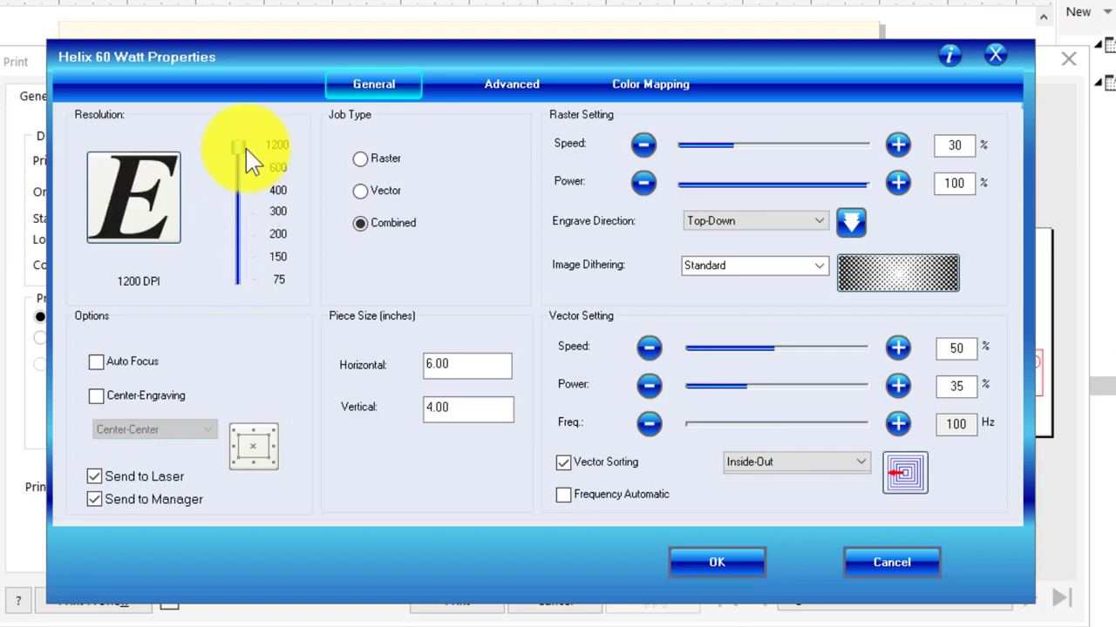
pyautogui.click(250, 162)
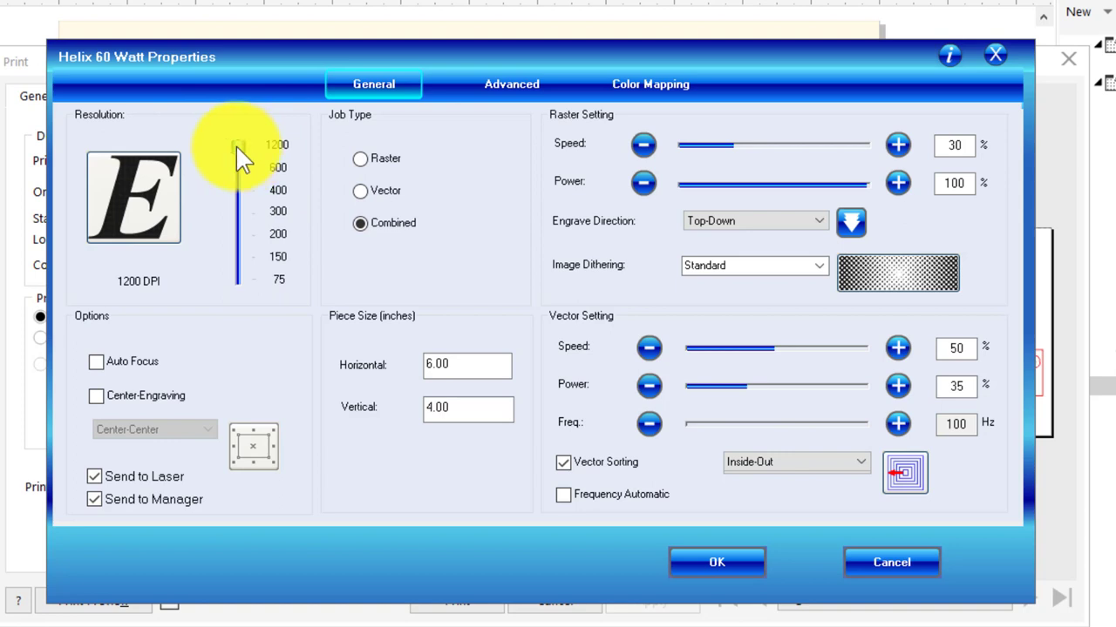
pyautogui.moveTo(242, 157); pyautogui.dragTo(251, 219)
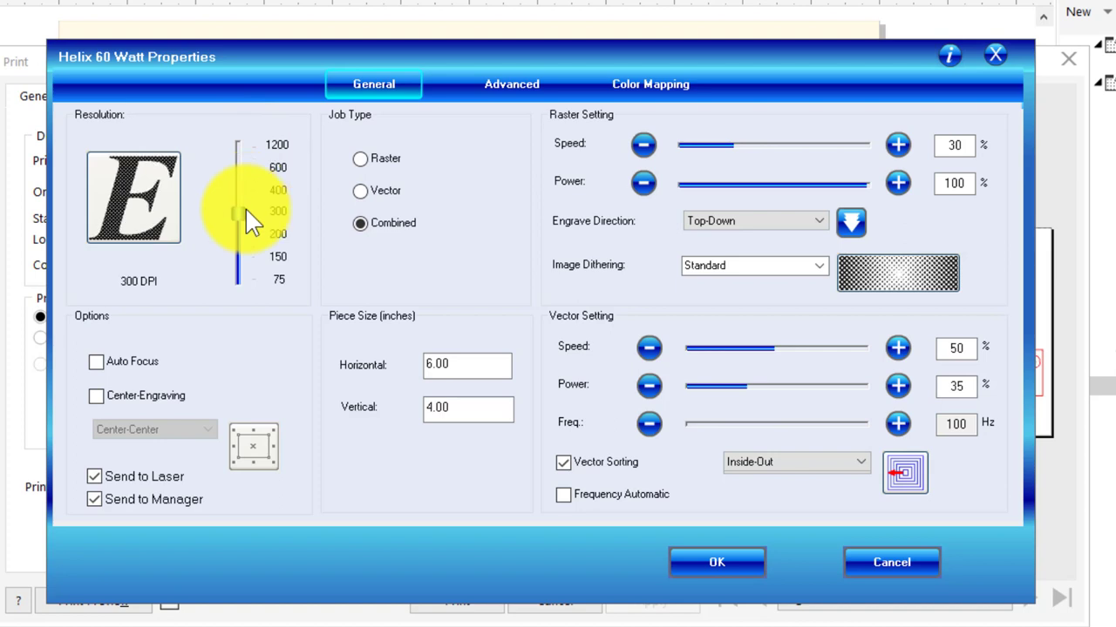
# Step: Compare the Raster and Vector job types to see which laser settings each enables, and return the job type to Combined
pyautogui.click(366, 160)
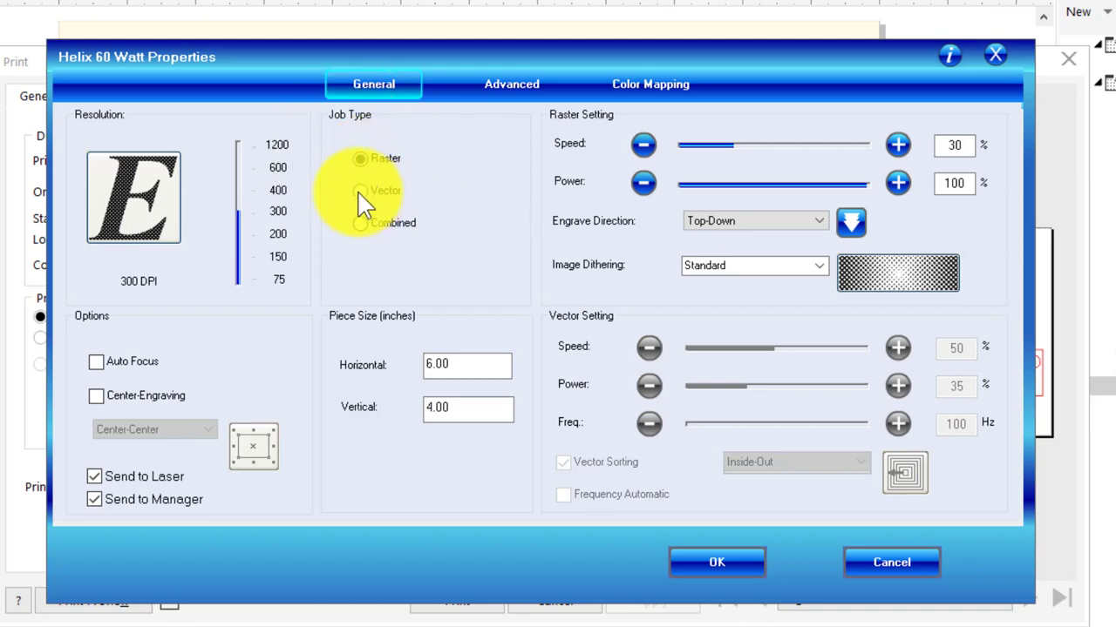
pyautogui.click(360, 191)
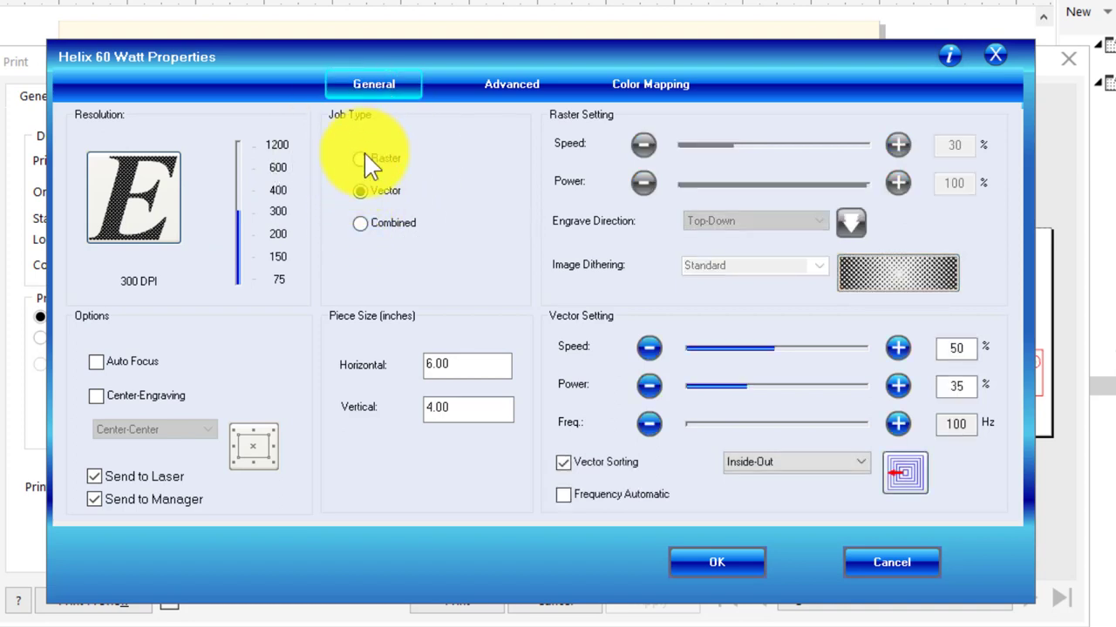
pyautogui.click(366, 161)
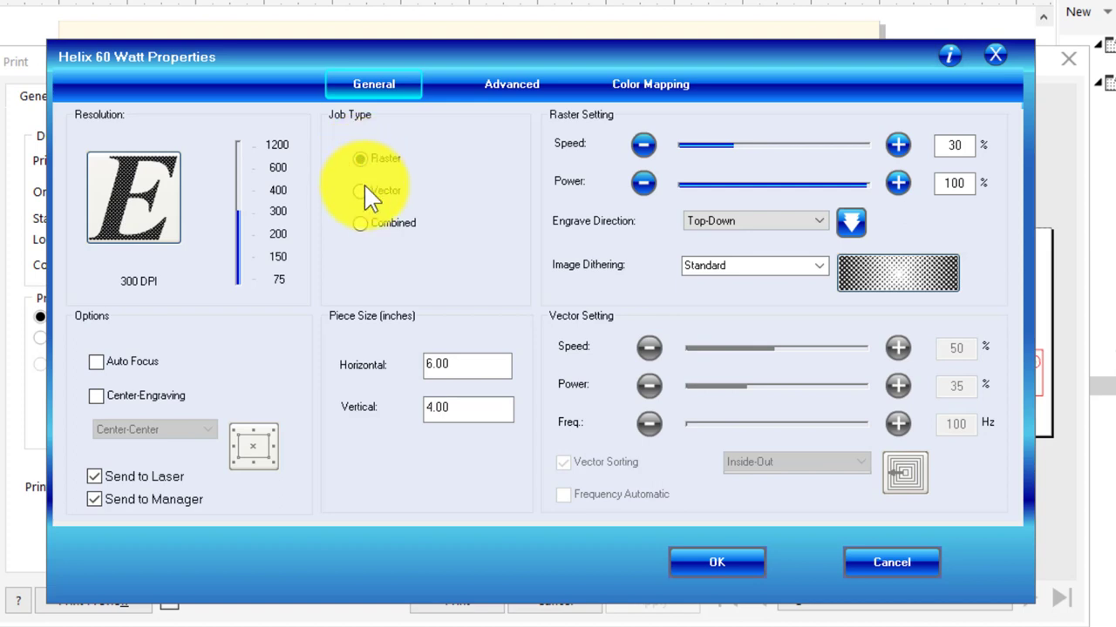
pyautogui.click(361, 193)
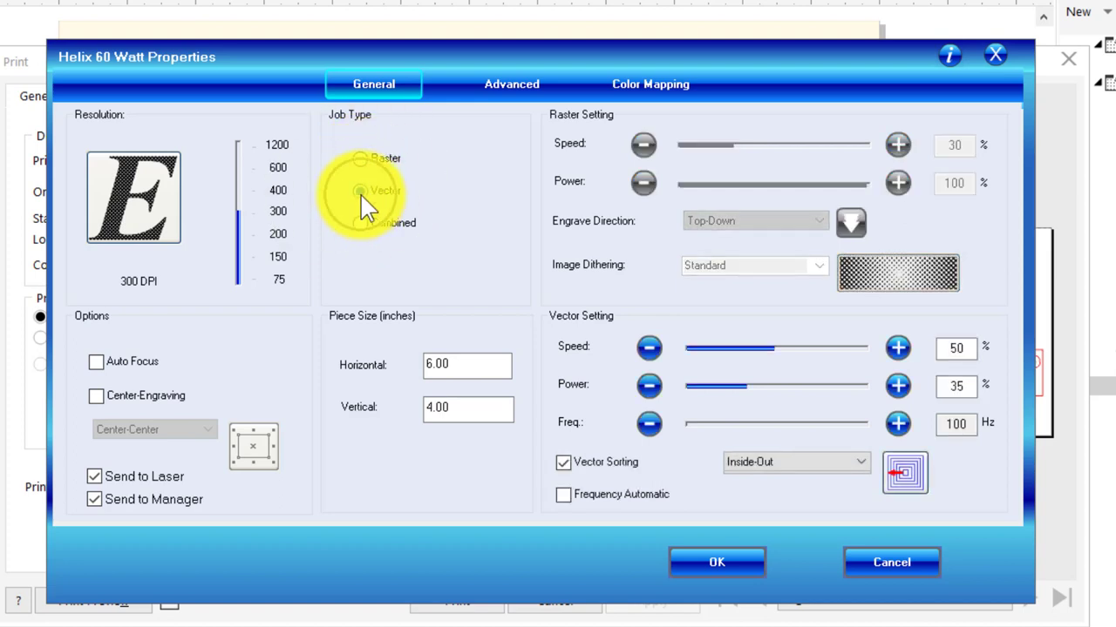
pyautogui.click(362, 228)
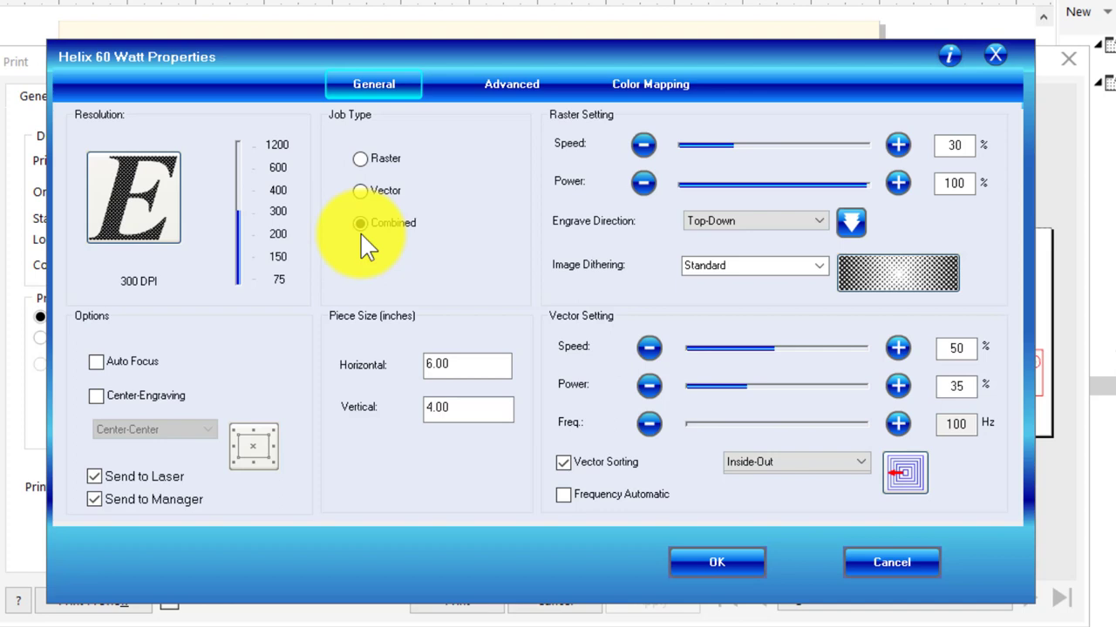
# Step: Set the piece size to 24 inches horizontal and 12 inches vertical
pyautogui.doubleClick(461, 368)
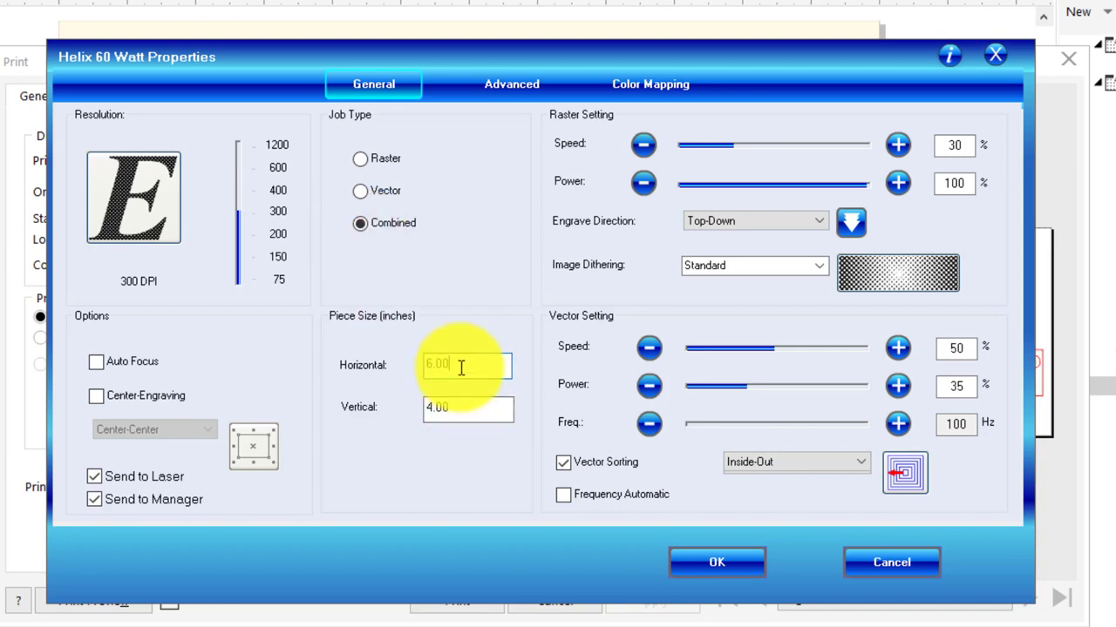
pyautogui.doubleClick(462, 408)
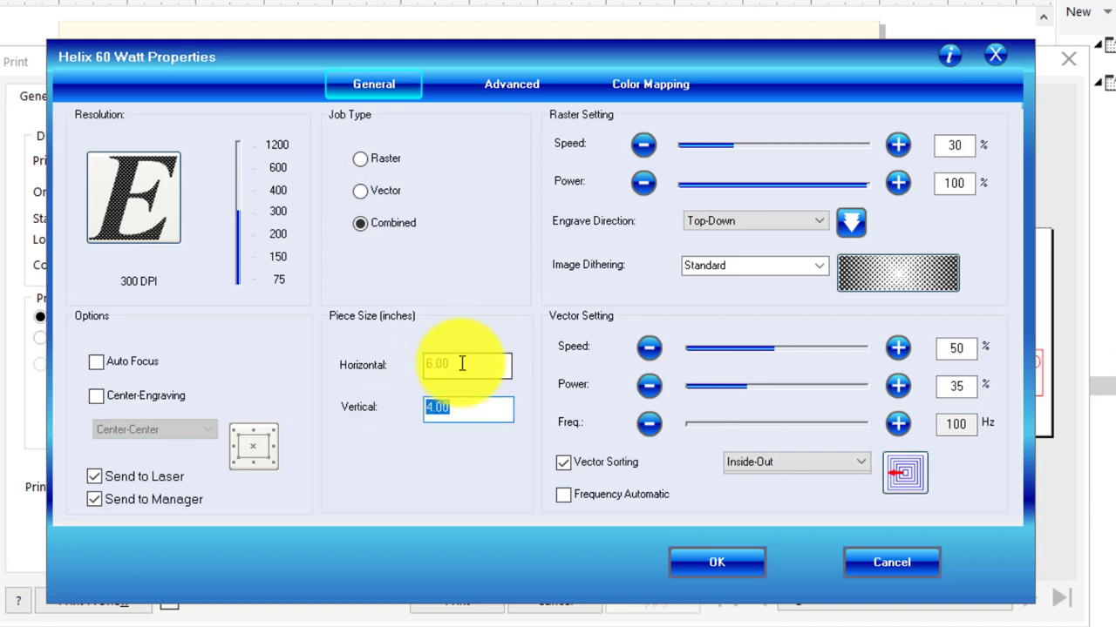
pyautogui.doubleClick(453, 365)
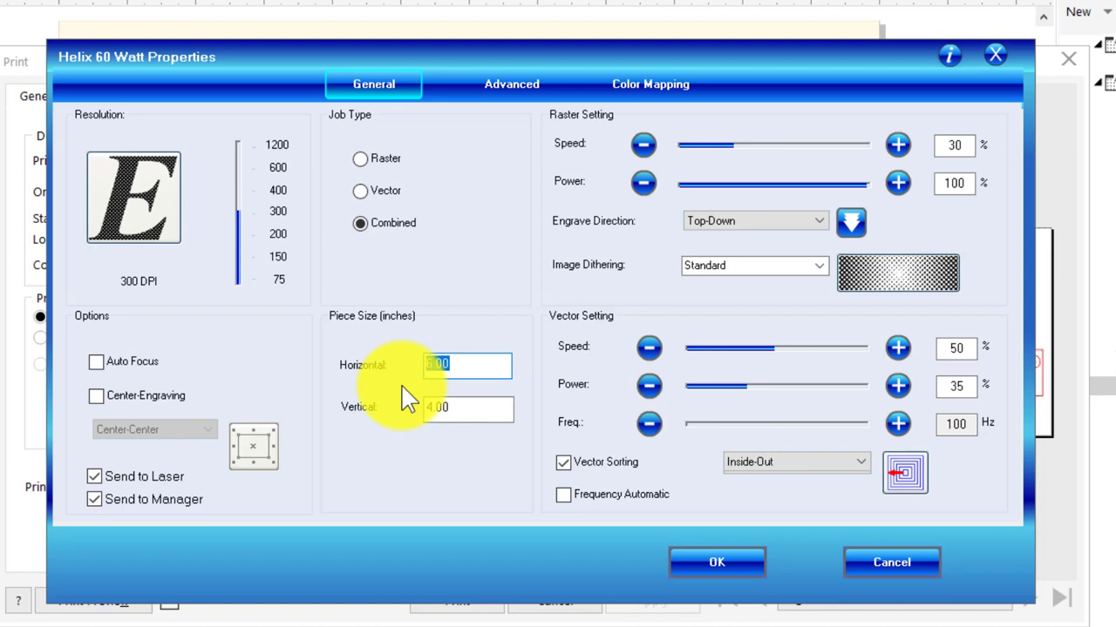
pyautogui.write('24')
pyautogui.press('Tab')
pyautogui.write('12')
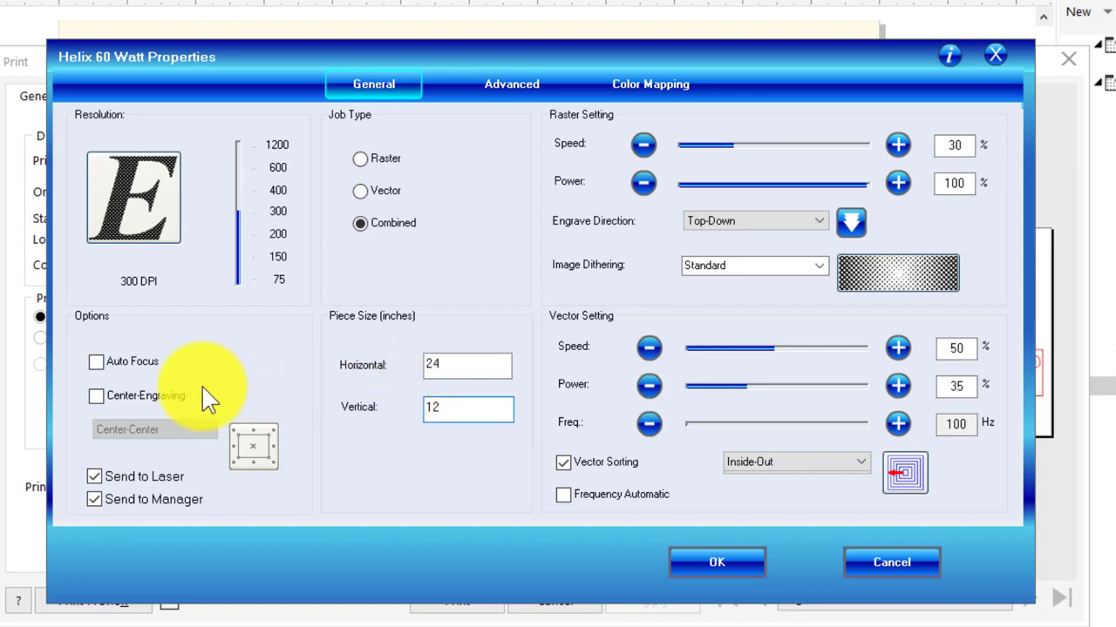
# Step: Enable Center-Engraving with the Center-Center option, keeping Send to Laser and Send to Manager on
pyautogui.click(98, 370)
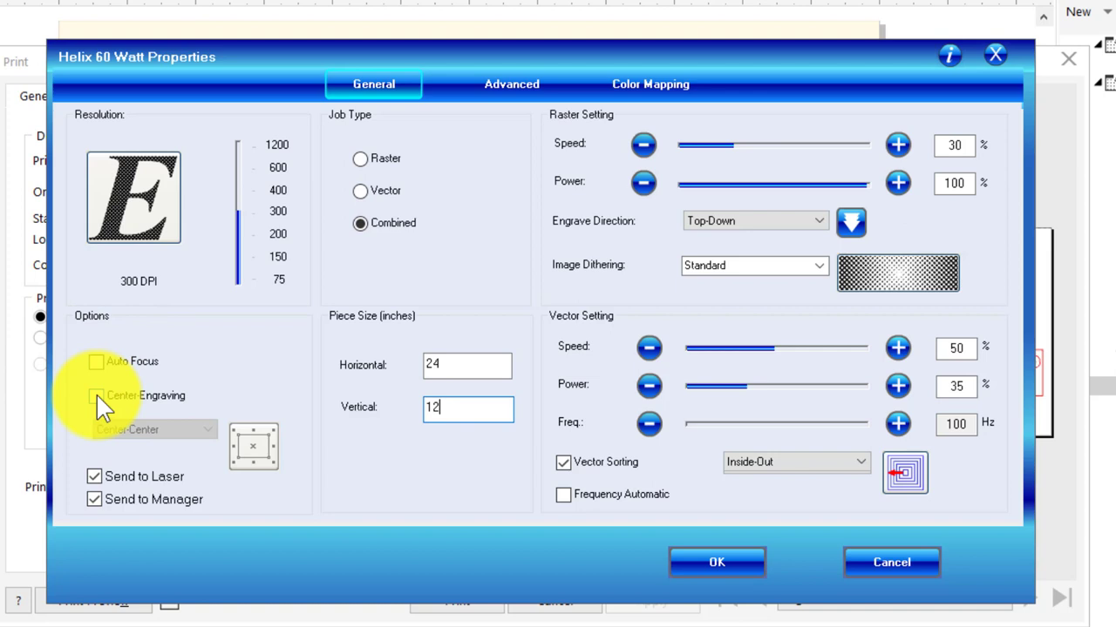
pyautogui.click(96, 397)
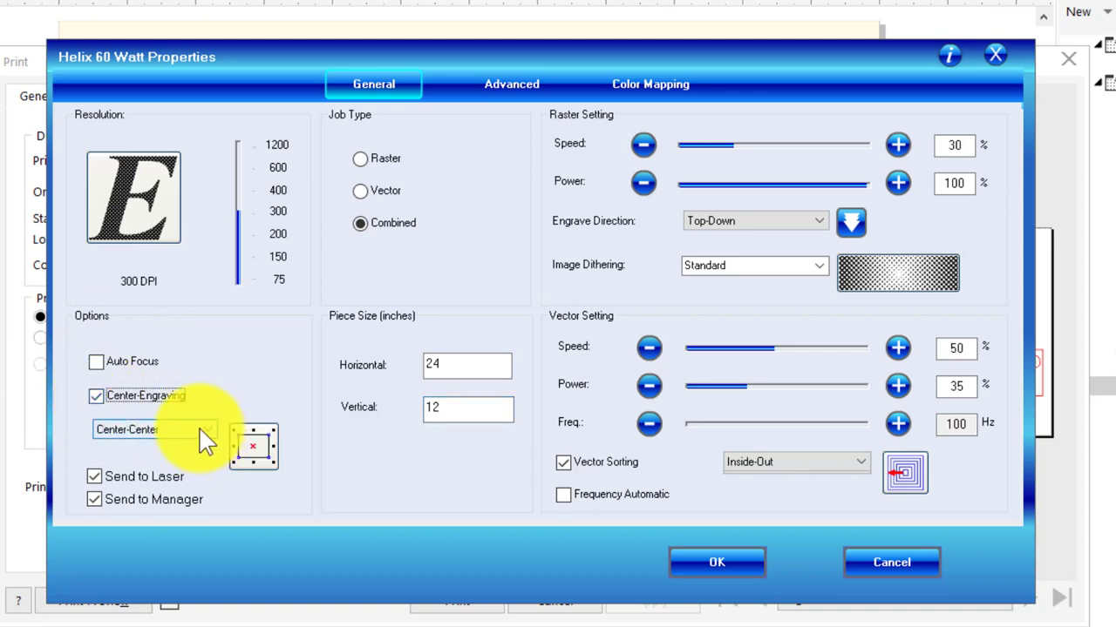
pyautogui.click(200, 429)
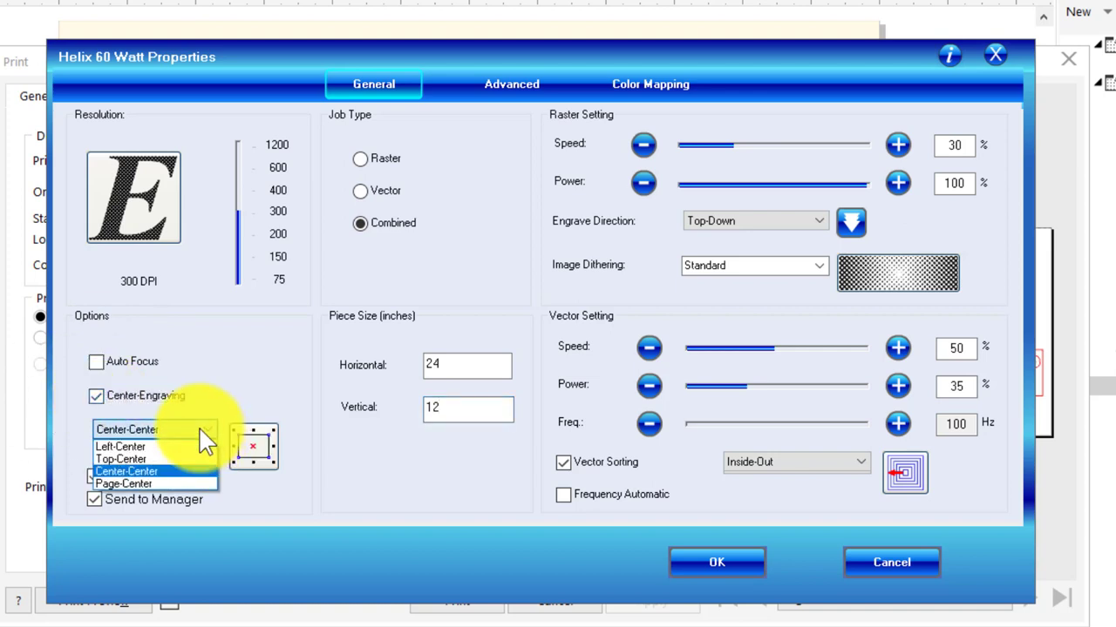
pyautogui.click(179, 472)
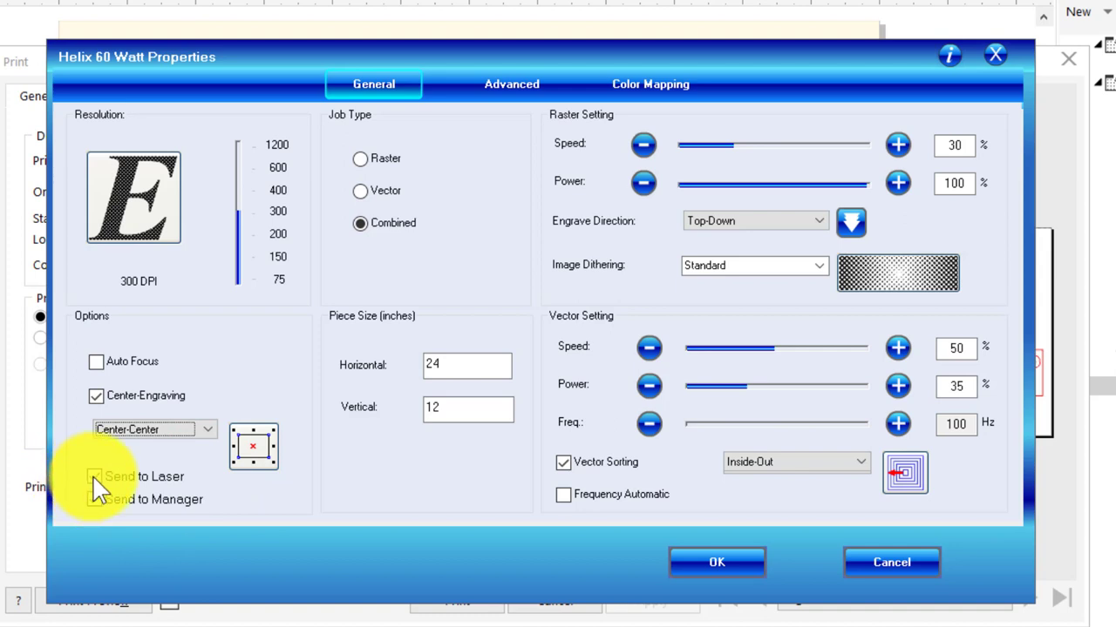
pyautogui.click(95, 499)
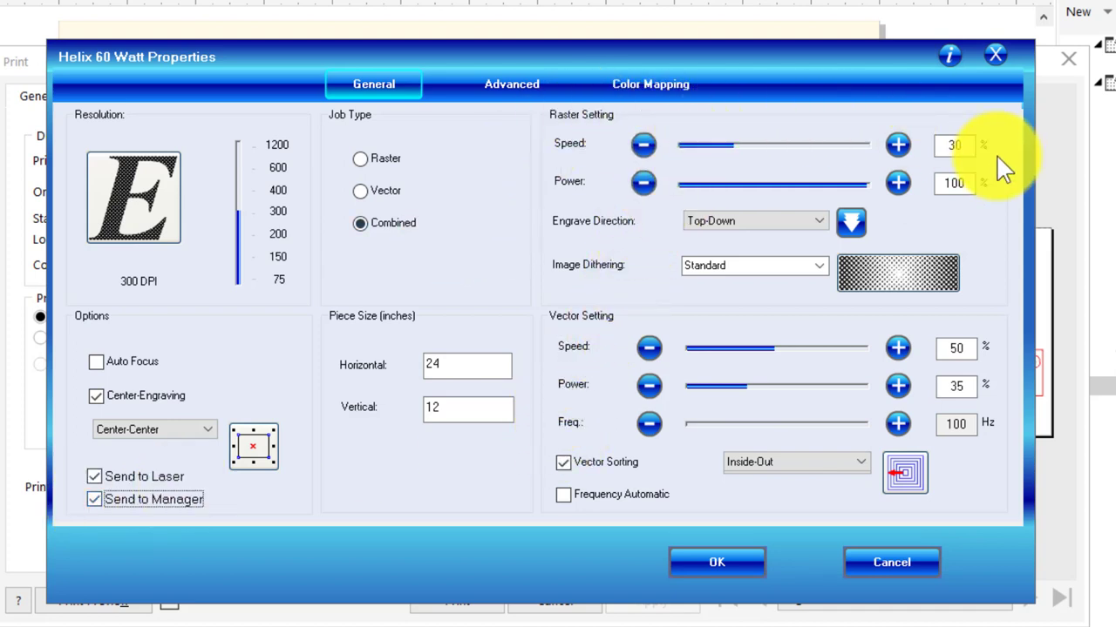
# Step: Set the raster engraving speed to 50% and the raster power to 50%
pyautogui.doubleClick(955, 145)
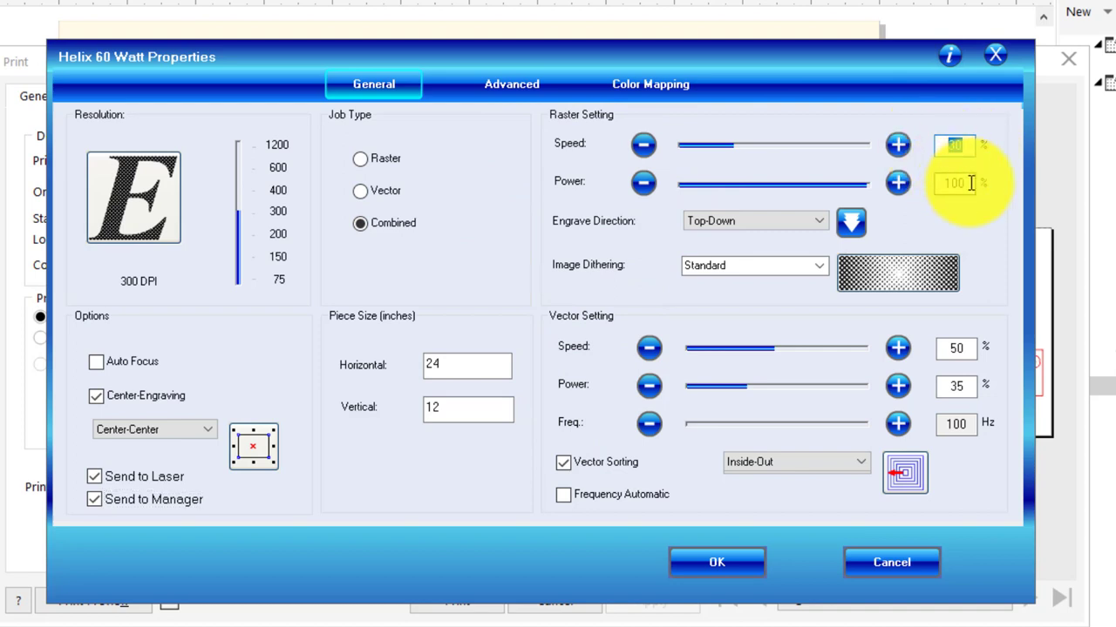
pyautogui.doubleClick(957, 182)
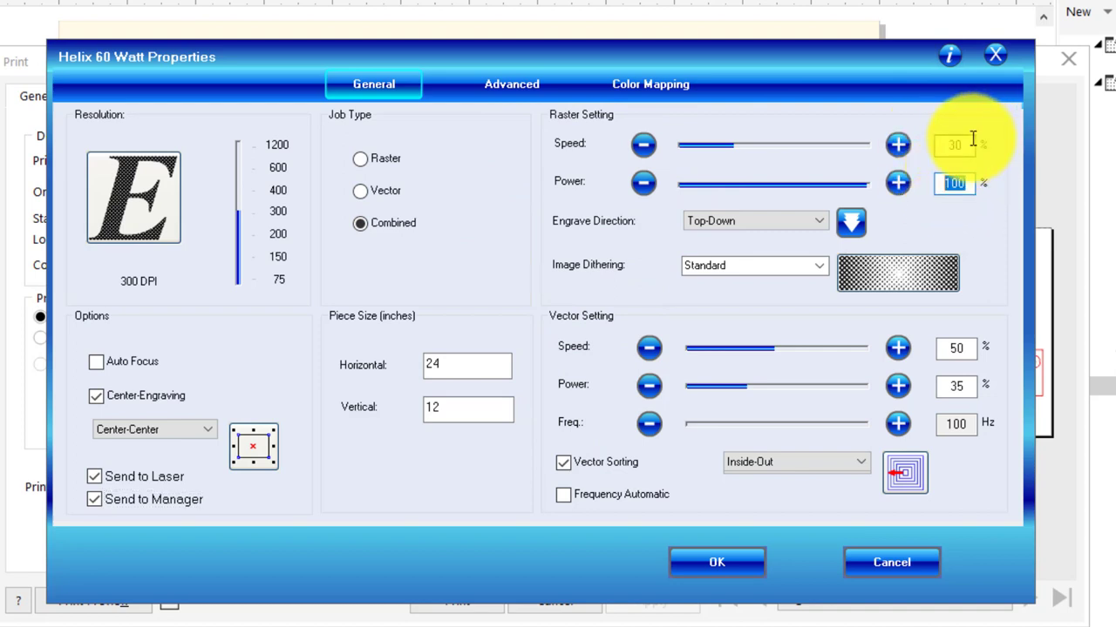
pyautogui.doubleClick(969, 142)
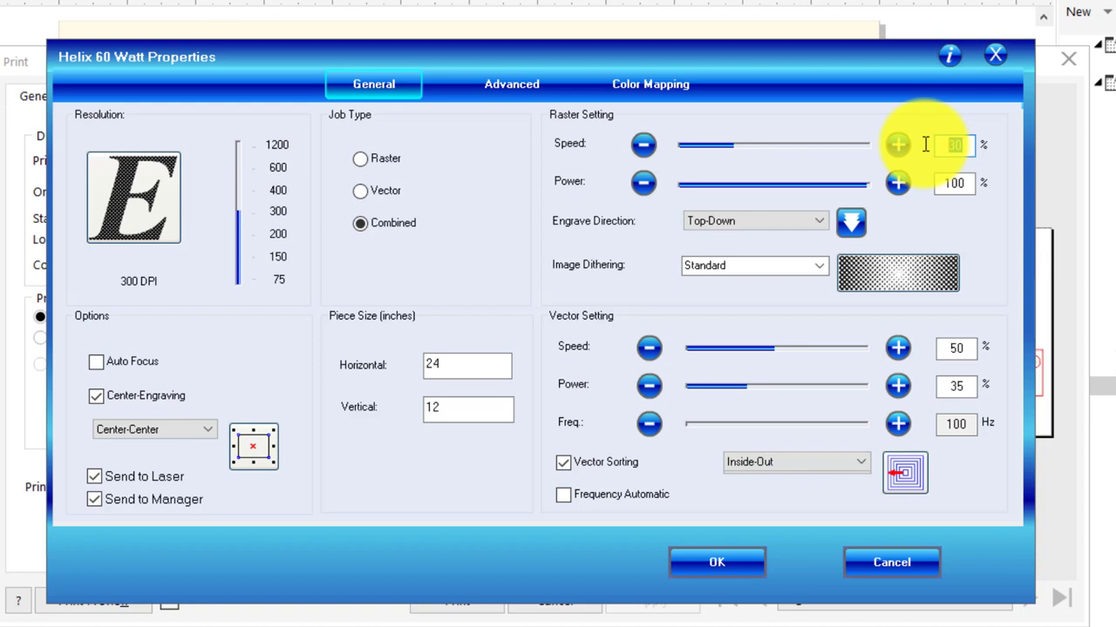
pyautogui.write('50')
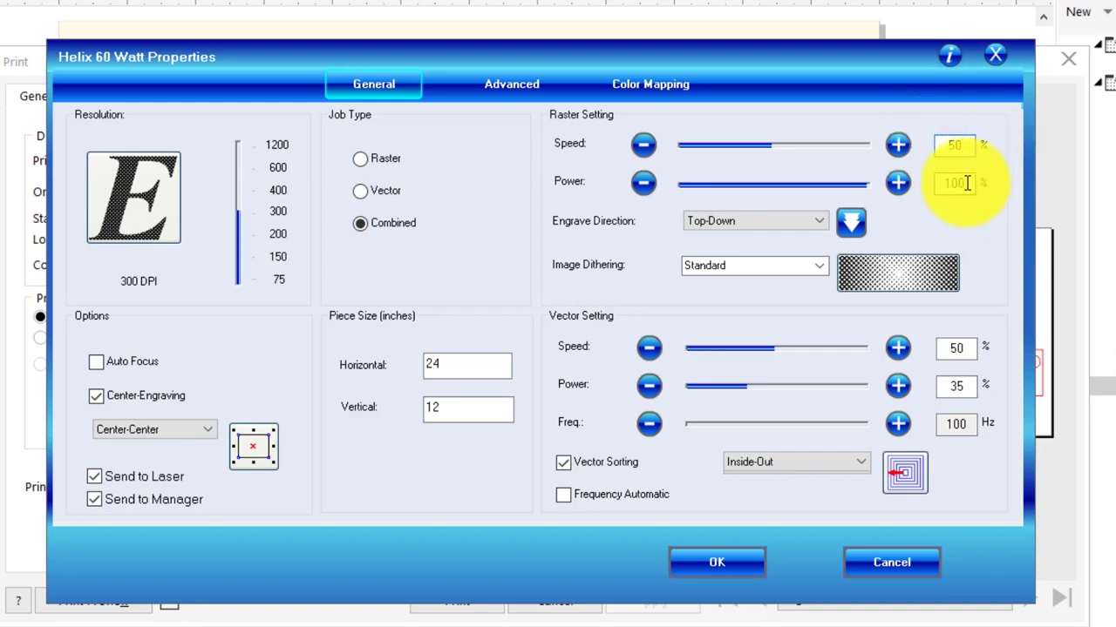
pyautogui.moveTo(966, 183); pyautogui.dragTo(943, 183)
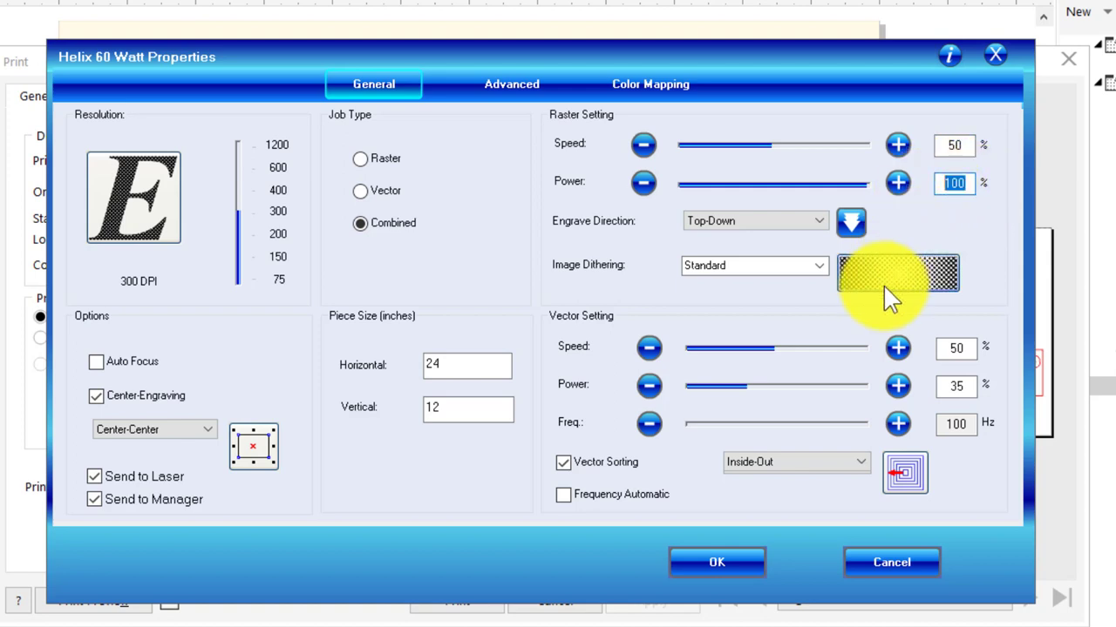
pyautogui.write('50')
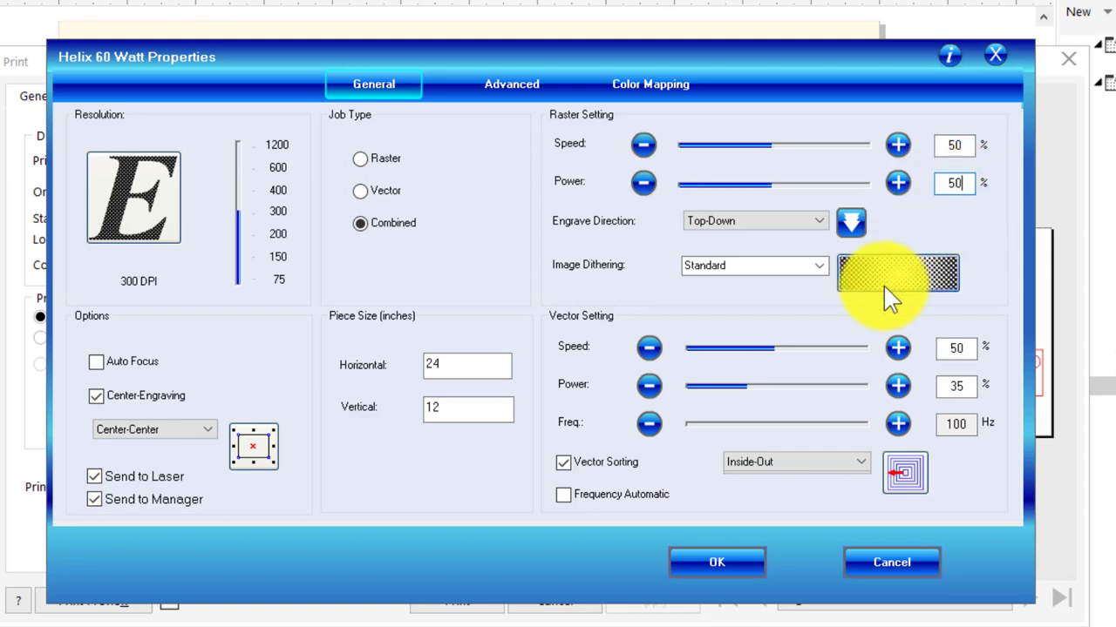
# Step: Compare the Top-Down and Bottom-Up engrave directions and set the raster direction to Bottom-Up
pyautogui.click(847, 219)
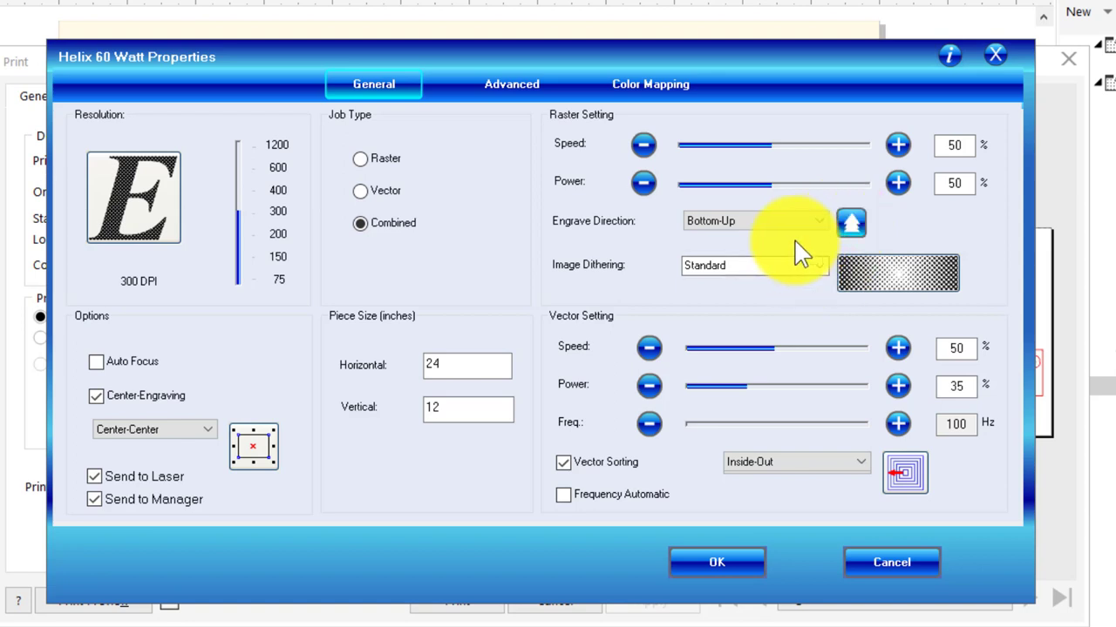
pyautogui.click(851, 224)
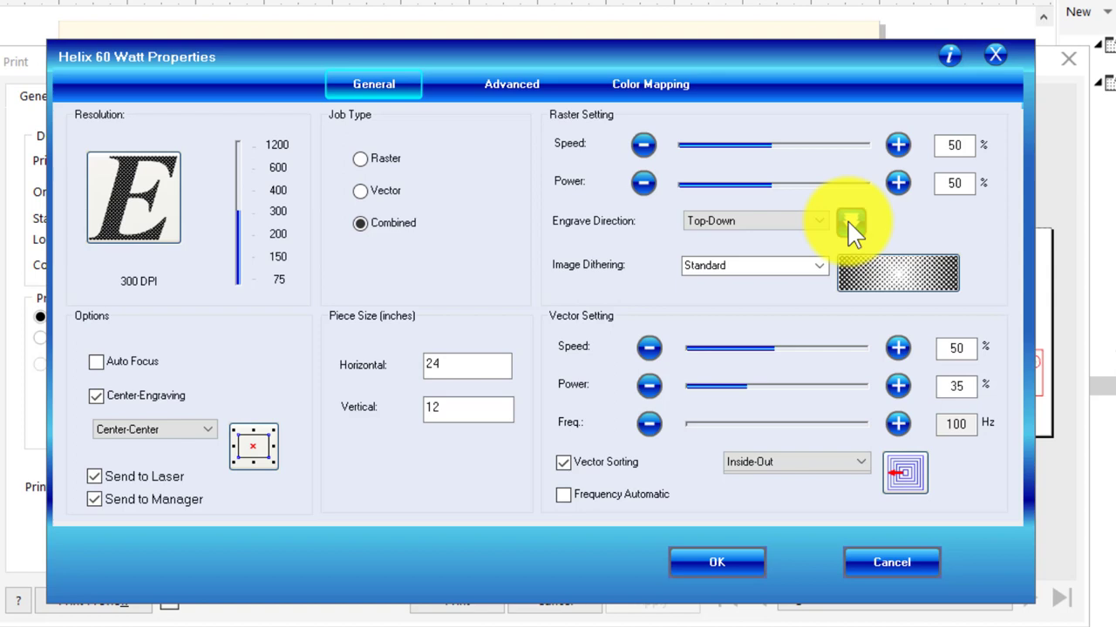
pyautogui.click(850, 223)
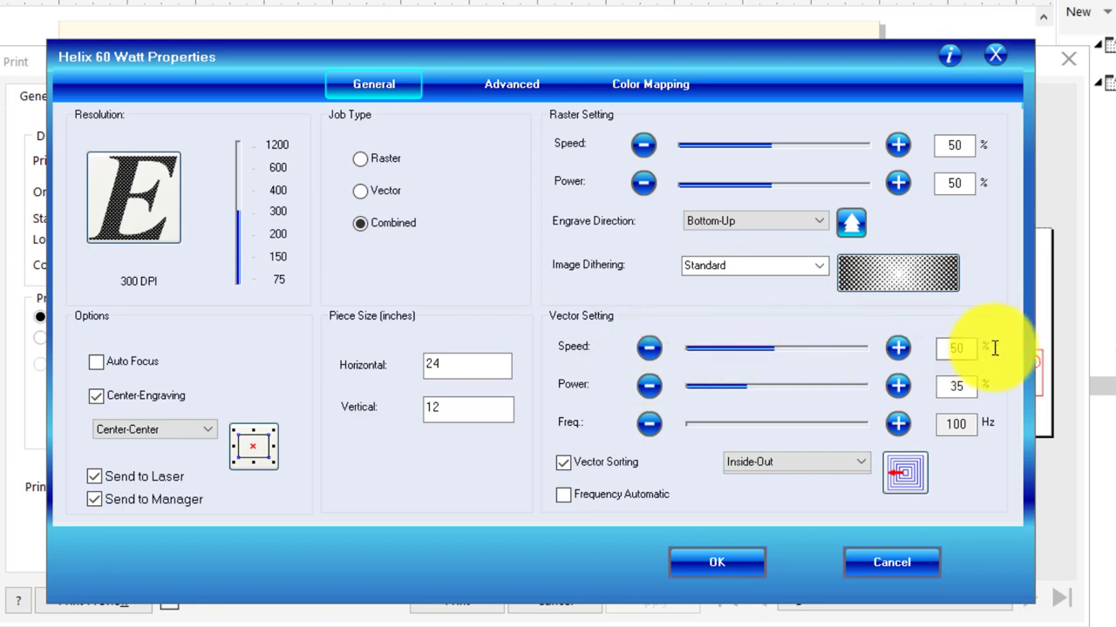
# Step: Set the vector cutting speed to 10% and the vector power to 100%
pyautogui.doubleClick(962, 348)
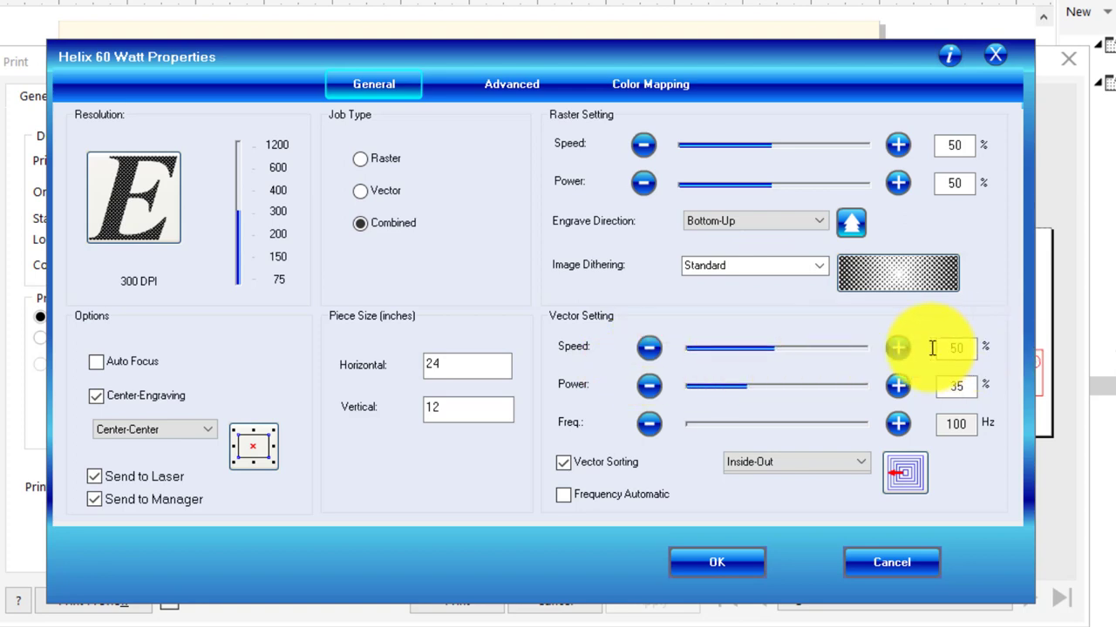
pyautogui.doubleClick(960, 386)
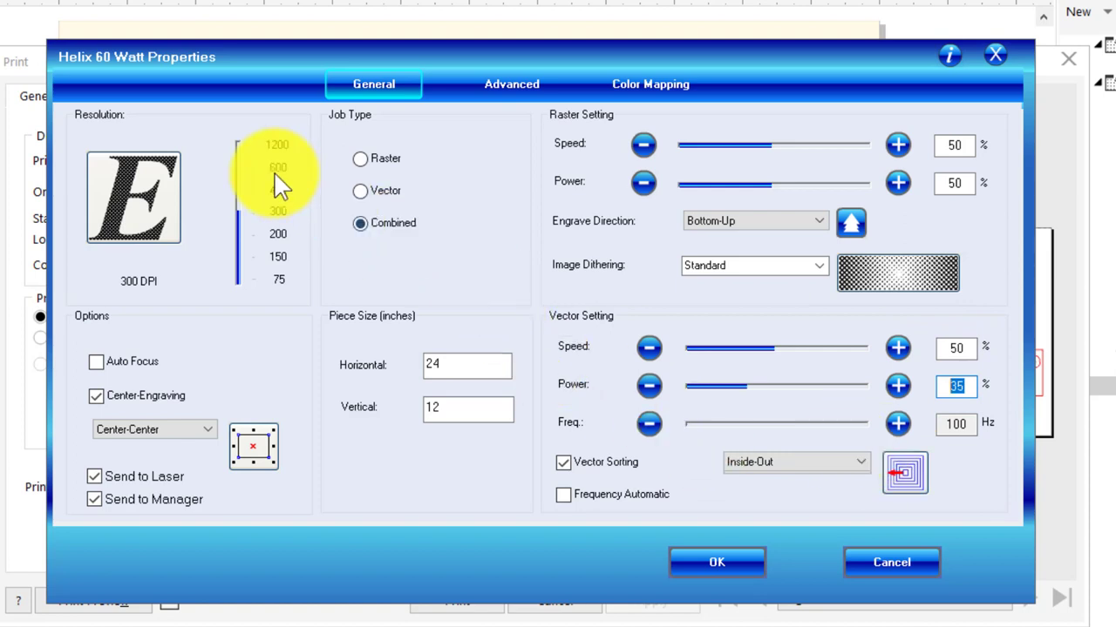
pyautogui.doubleClick(958, 349)
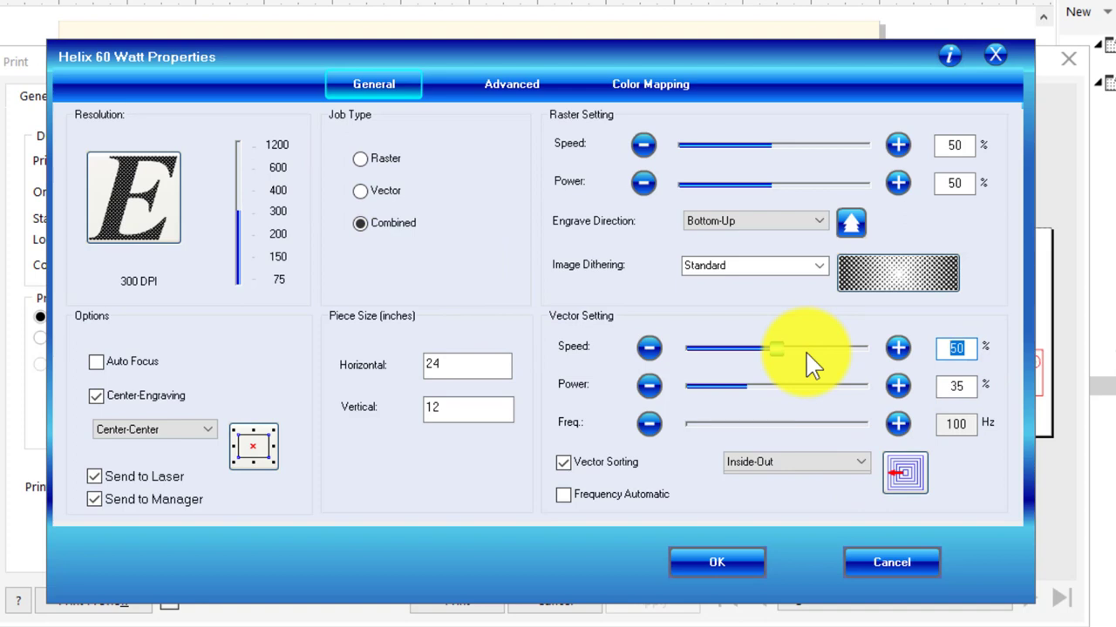
pyautogui.write('10')
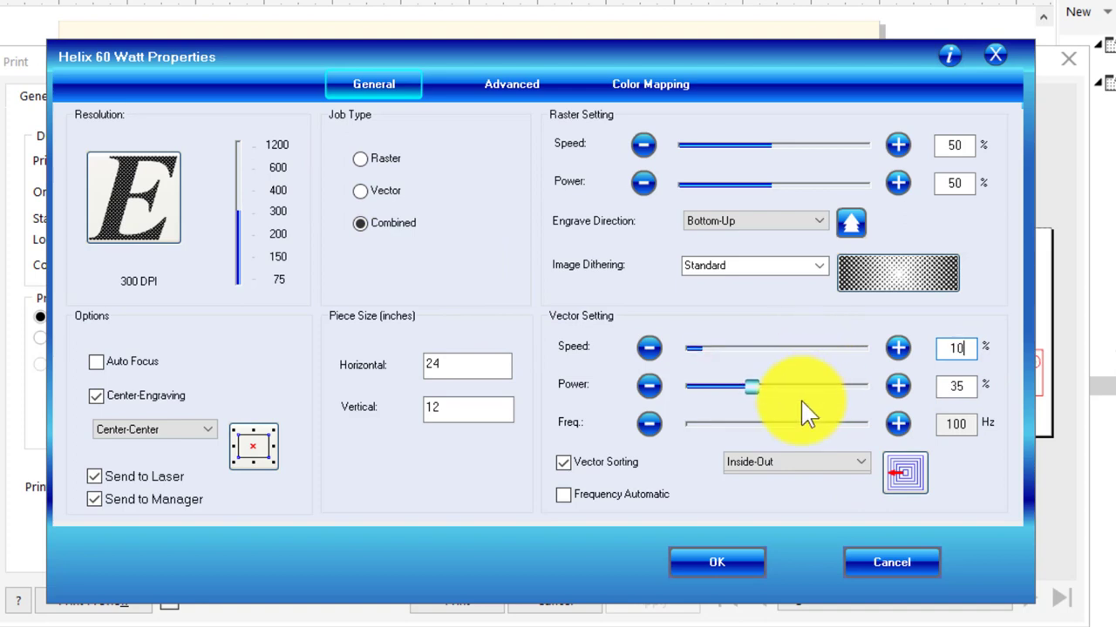
pyautogui.moveTo(764, 391); pyautogui.dragTo(983, 386)
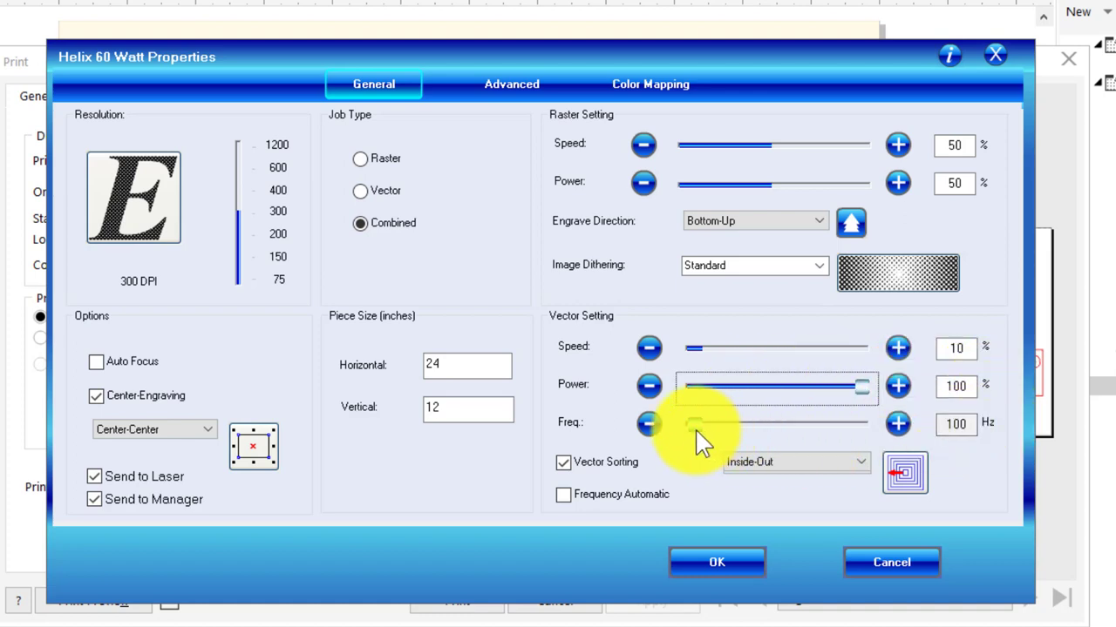
# Step: Raise the vector frequency to 5000 Hz to show the maximum, and lower it to 400 Hz
pyautogui.moveTo(695, 430); pyautogui.dragTo(902, 446)
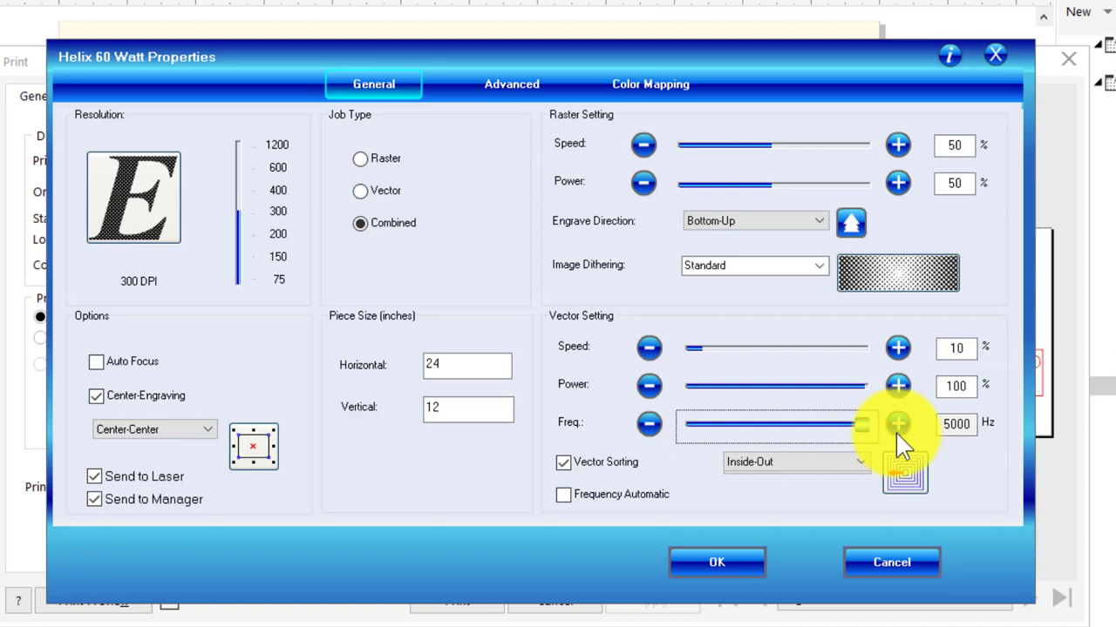
pyautogui.doubleClick(972, 424)
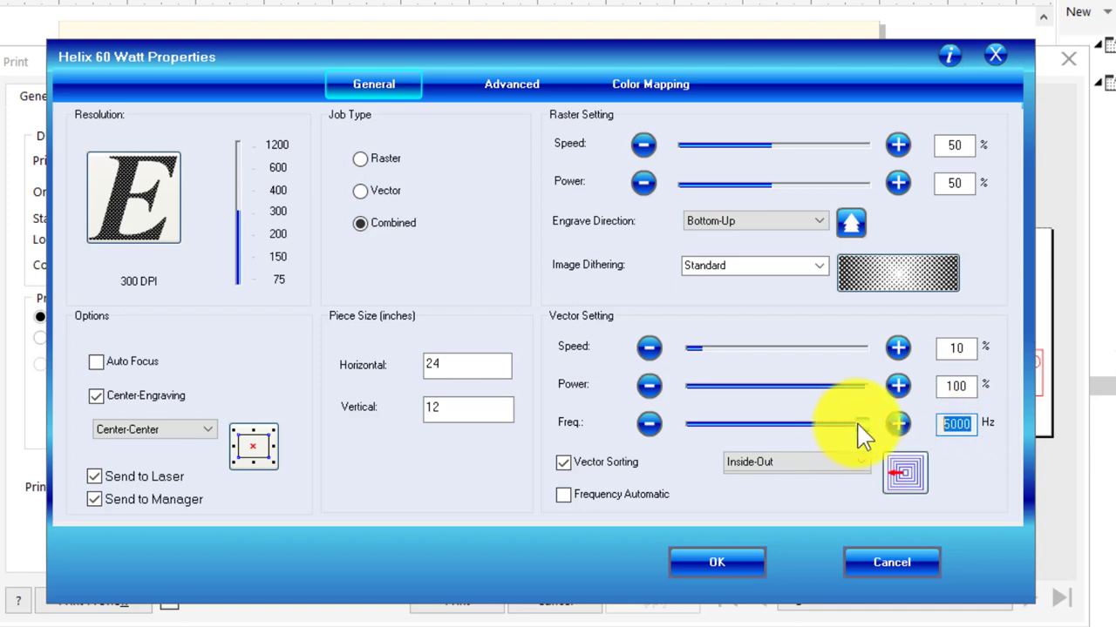
pyautogui.moveTo(854, 425); pyautogui.dragTo(705, 455)
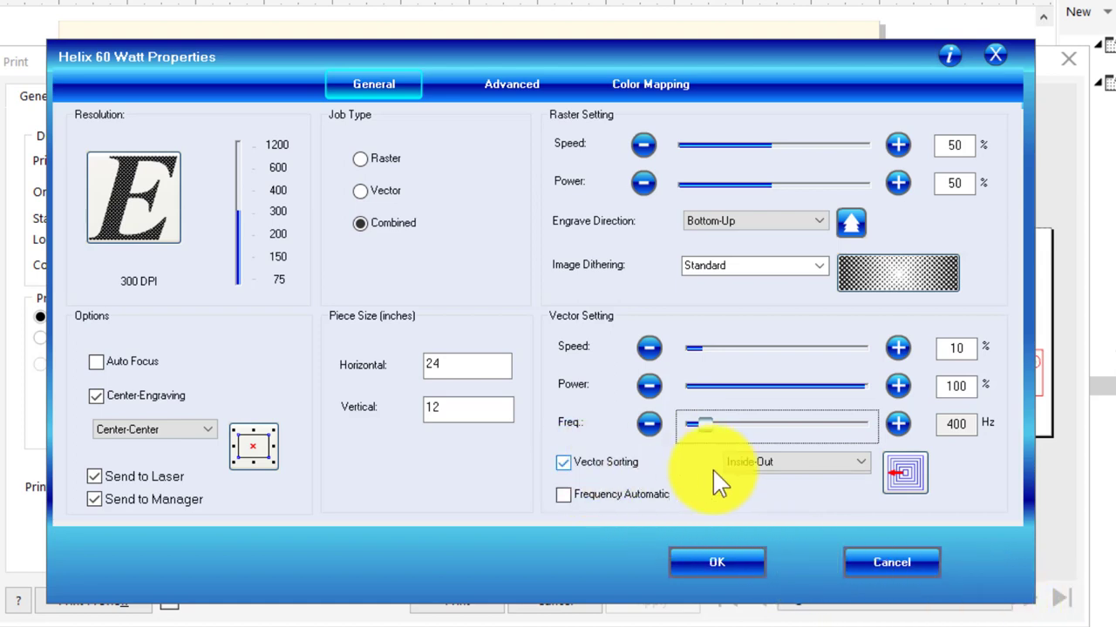
# Step: Compare the Inside-Out and Optimize vector sorting options and set the sorting to Optimize
pyautogui.click(854, 462)
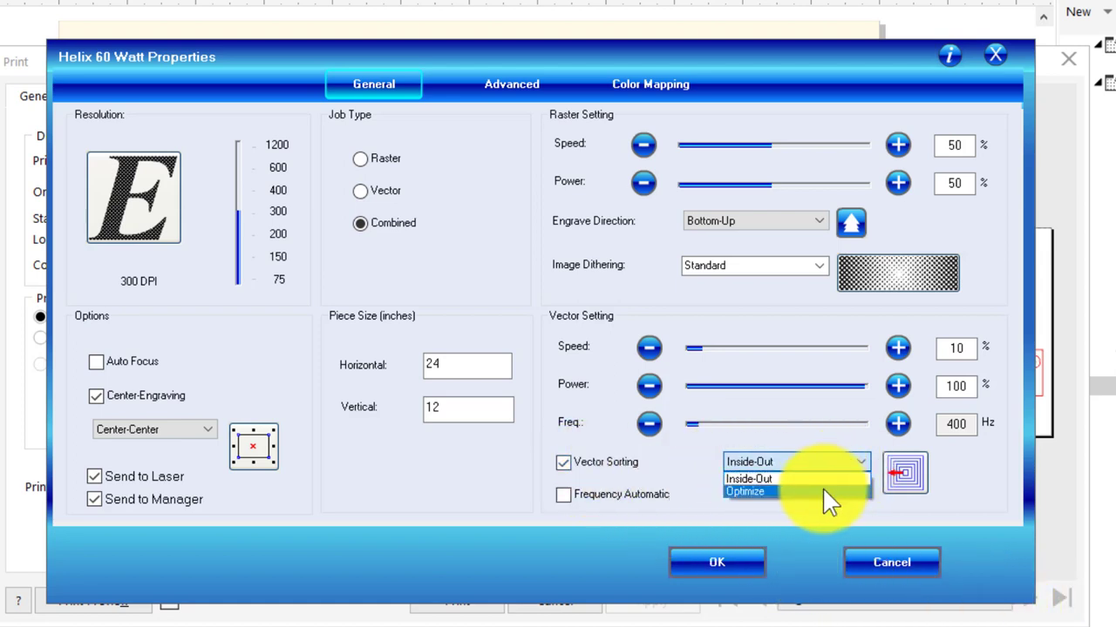
pyautogui.click(817, 478)
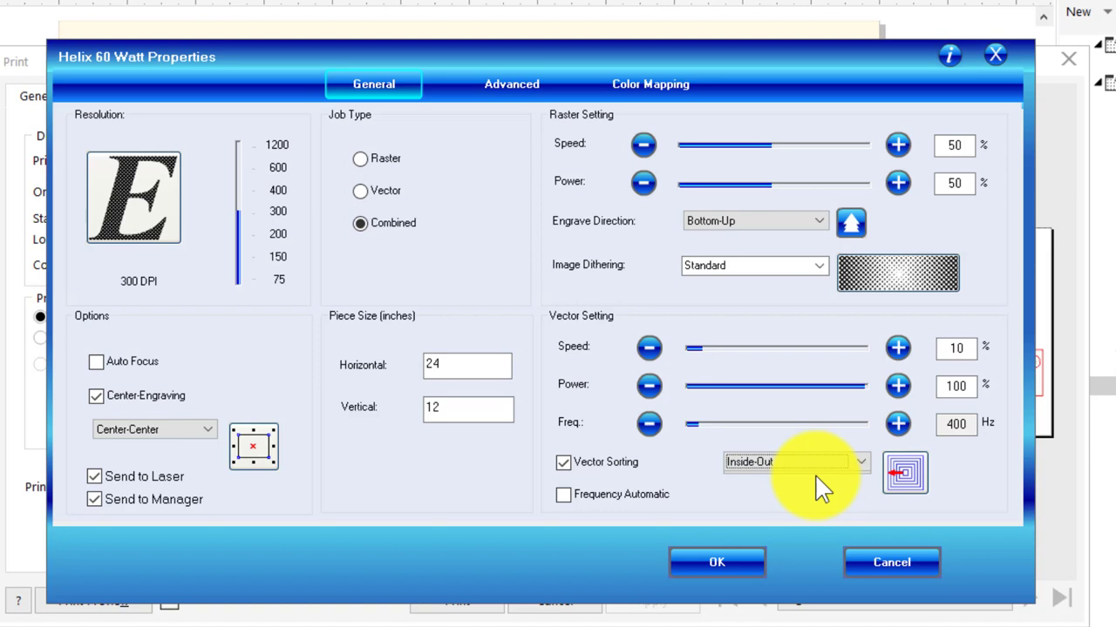
pyautogui.click(861, 463)
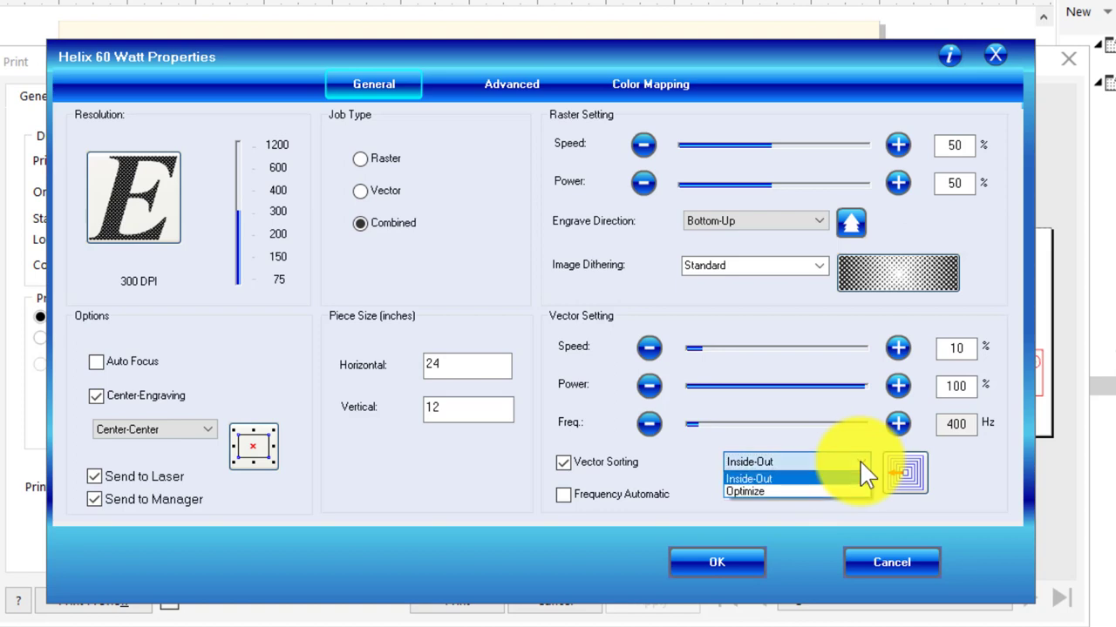
pyautogui.click(820, 494)
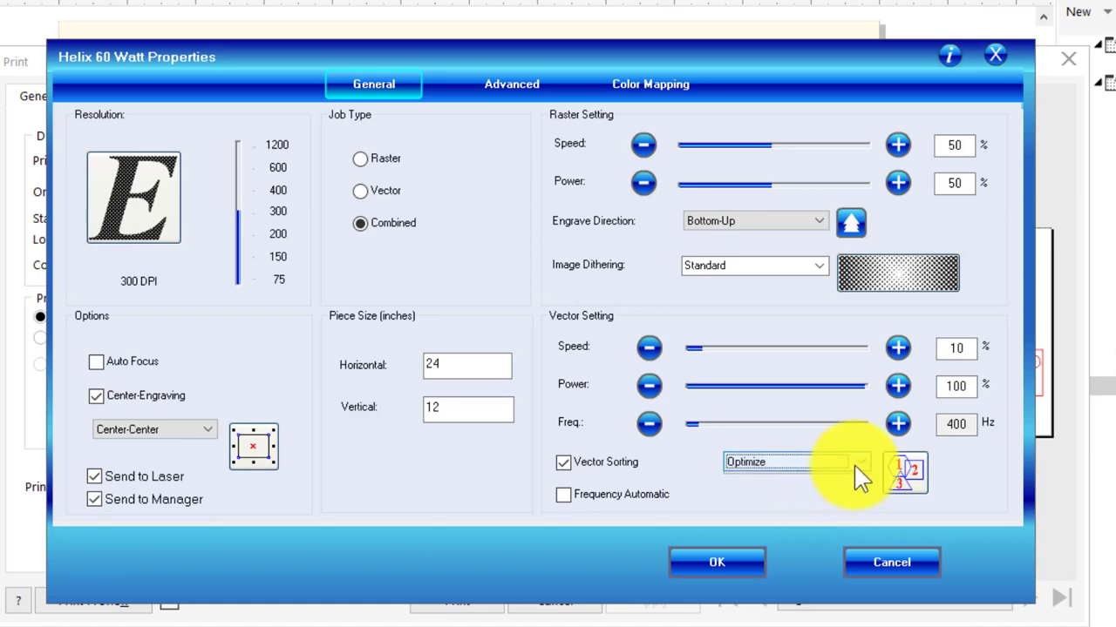
# Step: Set the vector sorting to Inside-Out
pyautogui.click(854, 463)
pyautogui.click(798, 478)
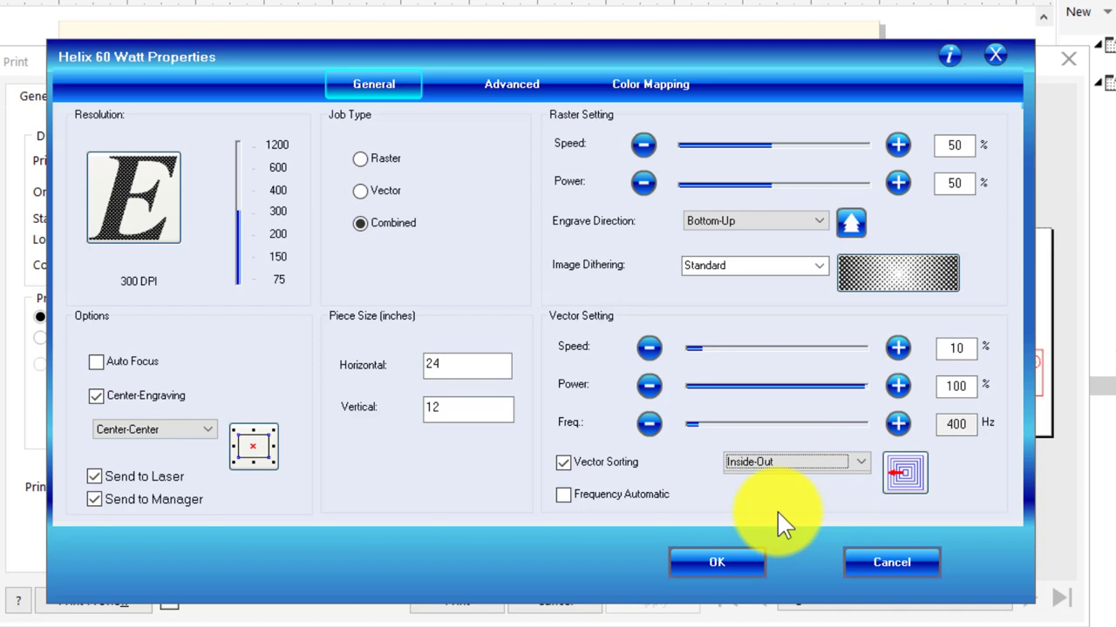
# Step: Browse the saved material configurations, select cotton-300 without loading it, and review the general print settings
pyautogui.click(502, 94)
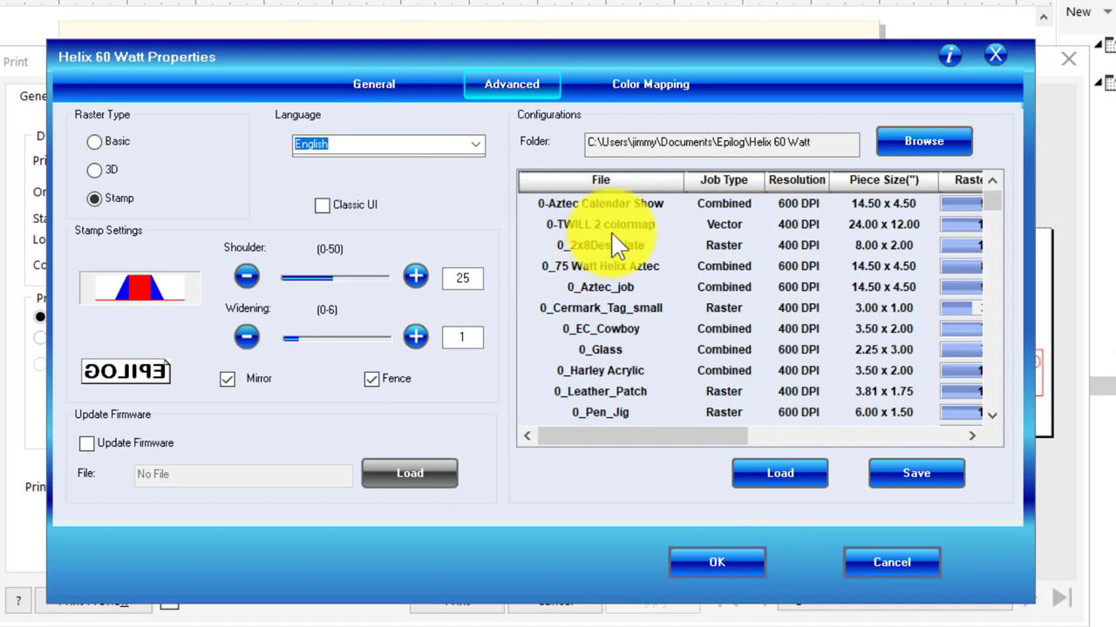
pyautogui.scroll(-13, 615, 244)
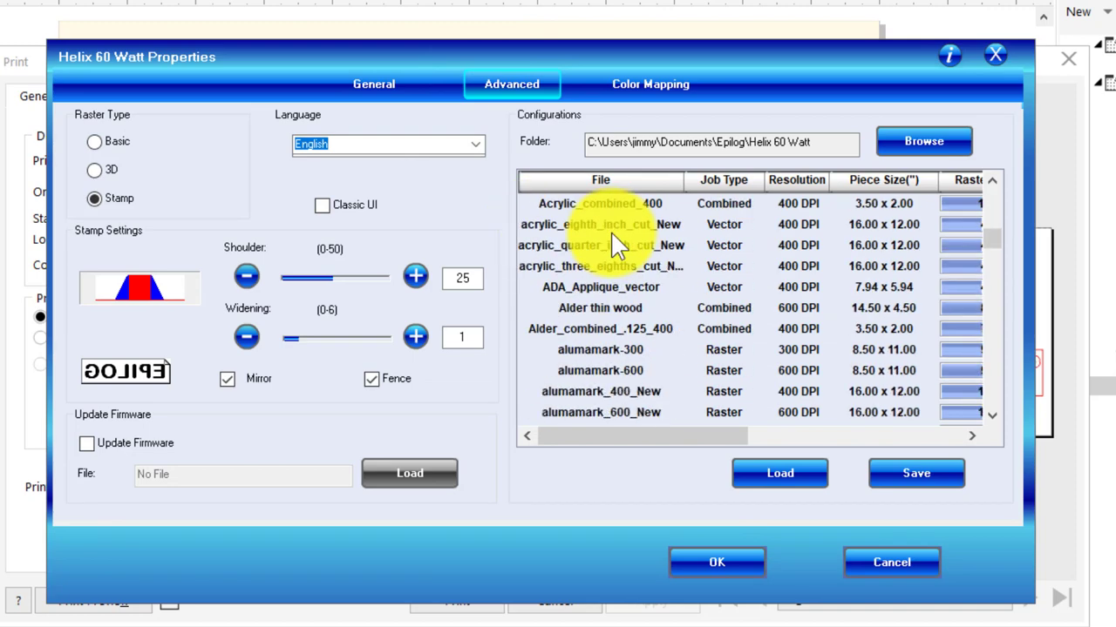
pyautogui.scroll(-5, 615, 244)
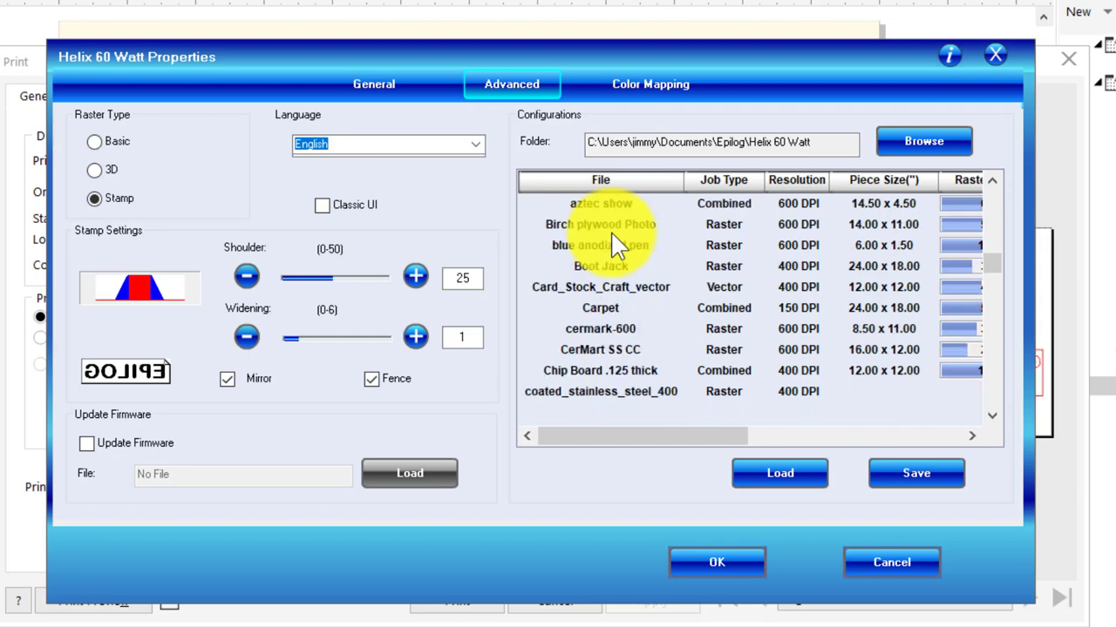
pyautogui.scroll(-2, 615, 244)
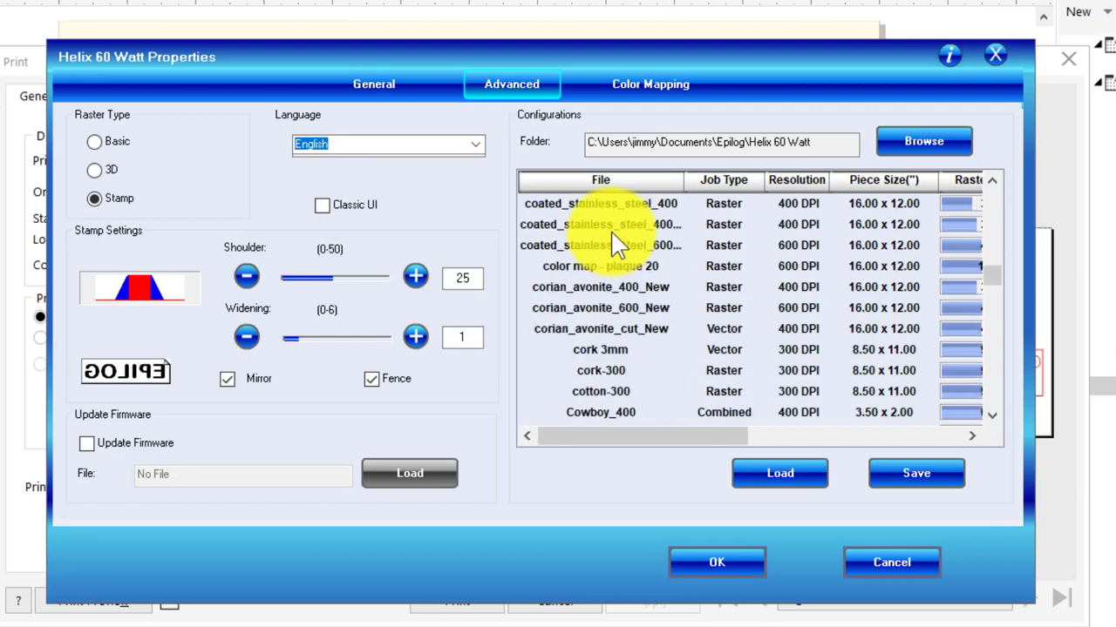
pyautogui.click(611, 390)
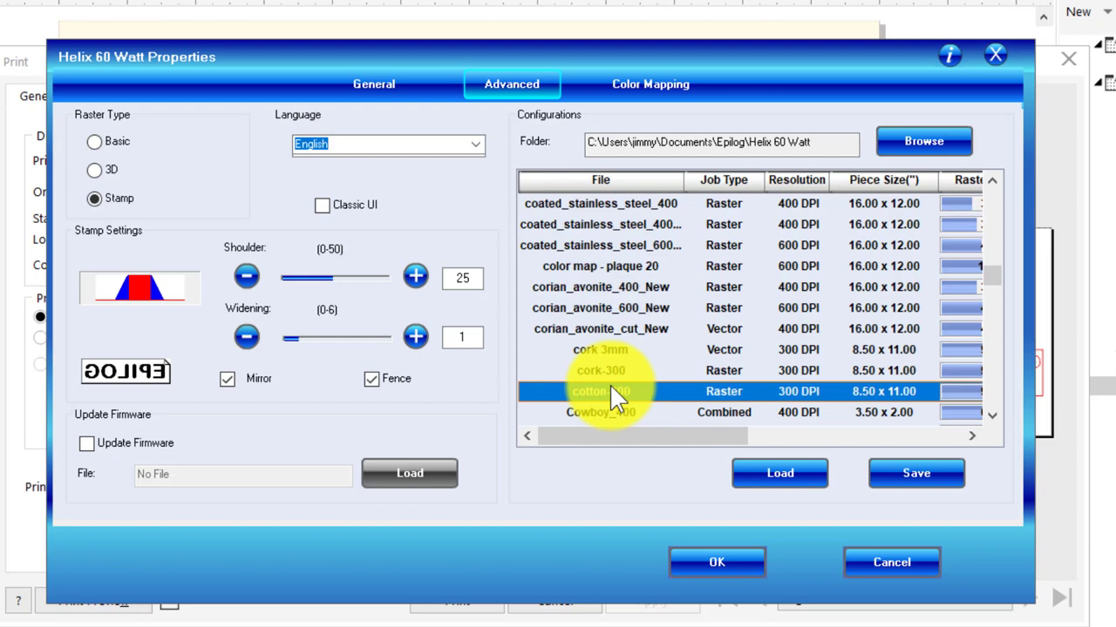
pyautogui.click(361, 94)
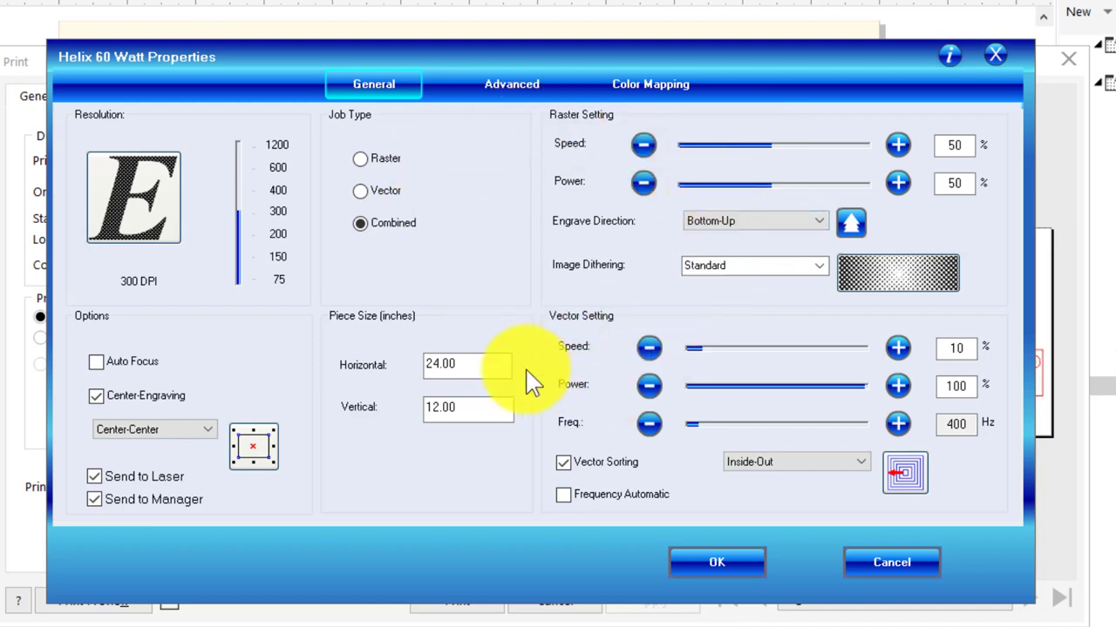
# Step: Save the current laser settings as a configuration file named Mesquite_400
pyautogui.click(527, 92)
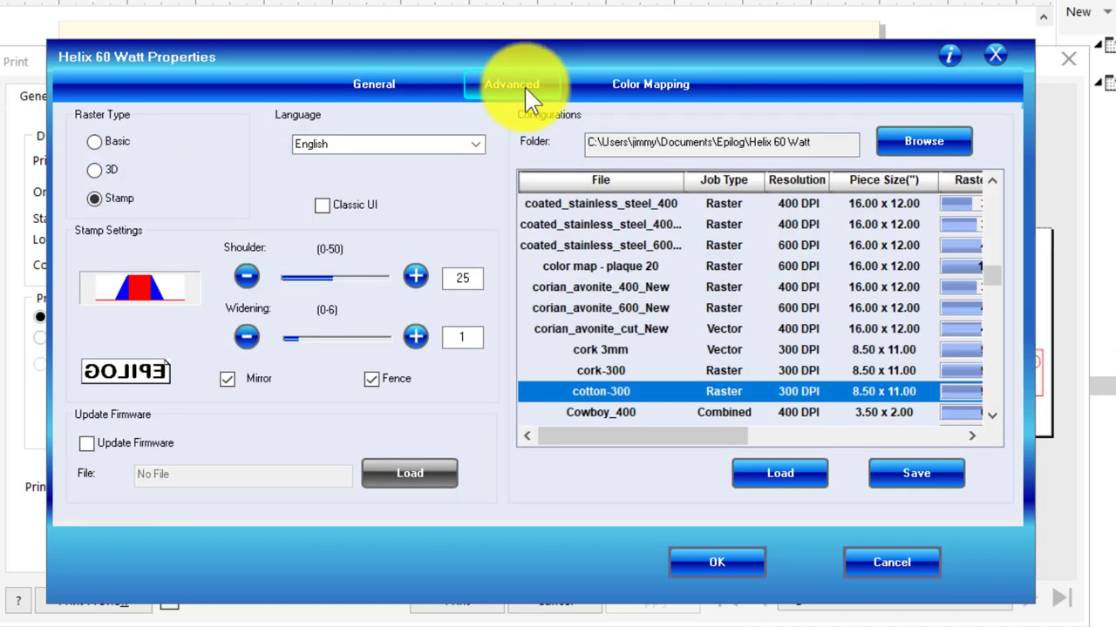
pyautogui.click(913, 477)
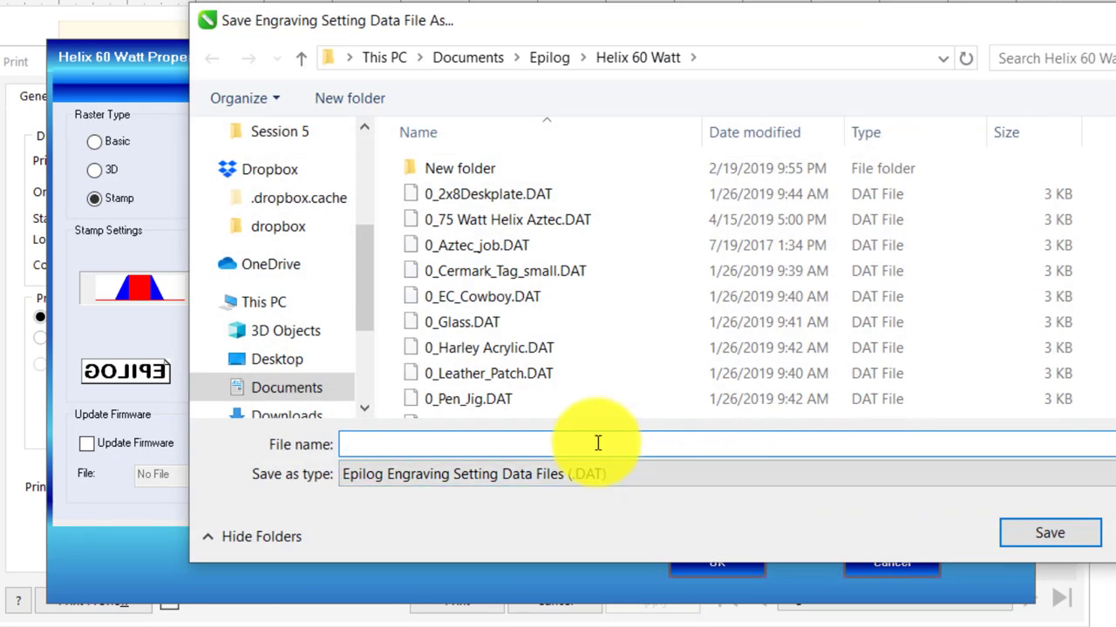
pyautogui.write('m')
pyautogui.press('BackSpace')
pyautogui.write('Mesquite')
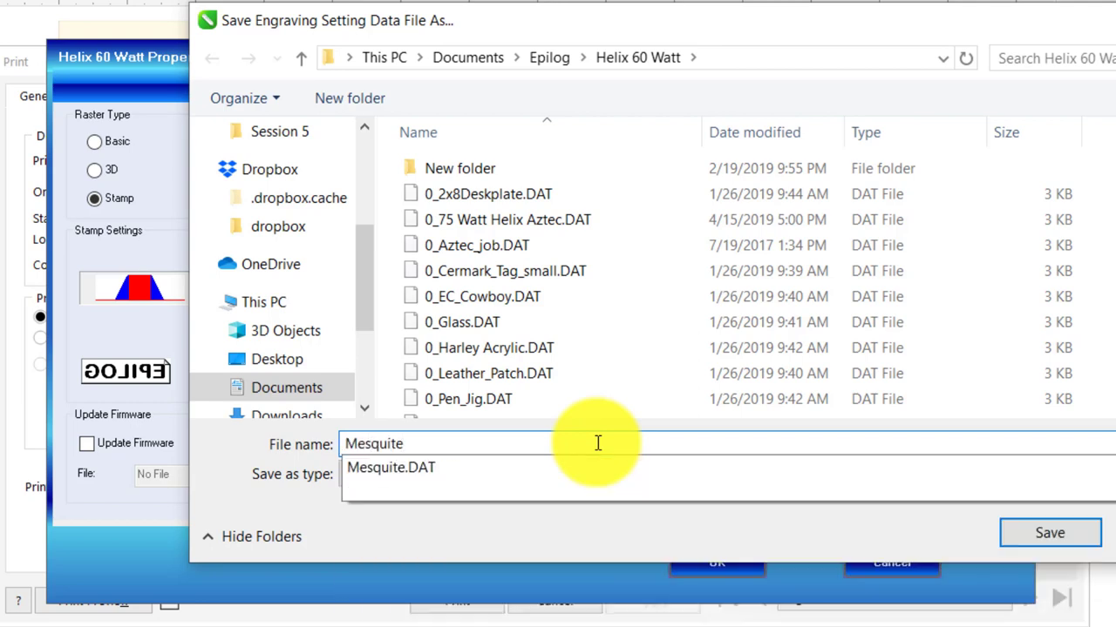
pyautogui.write('_400')
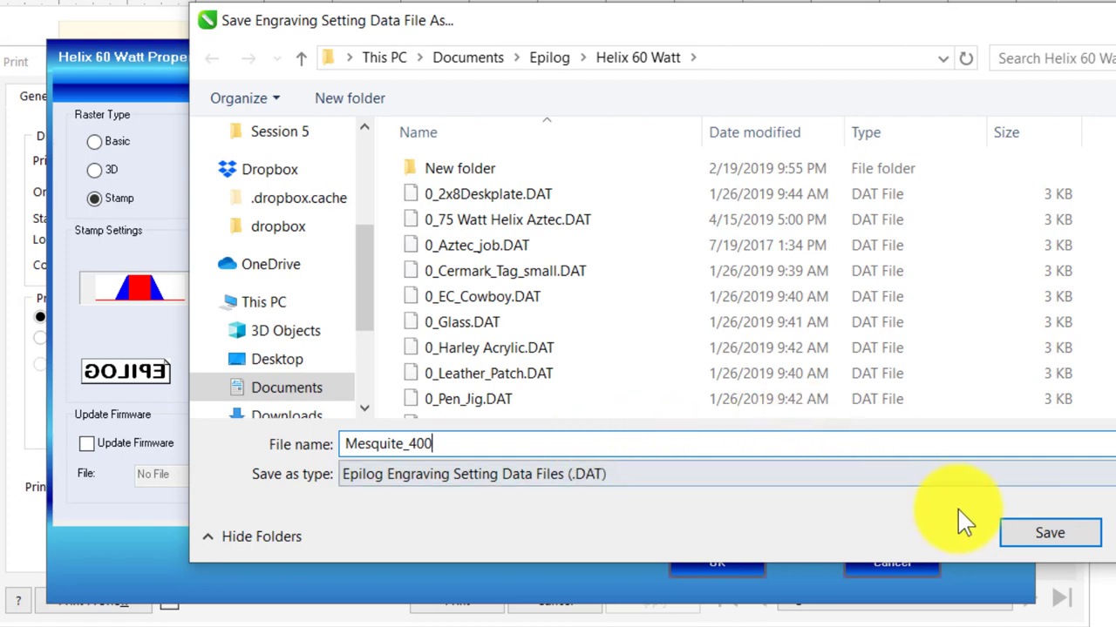
pyautogui.click(1040, 542)
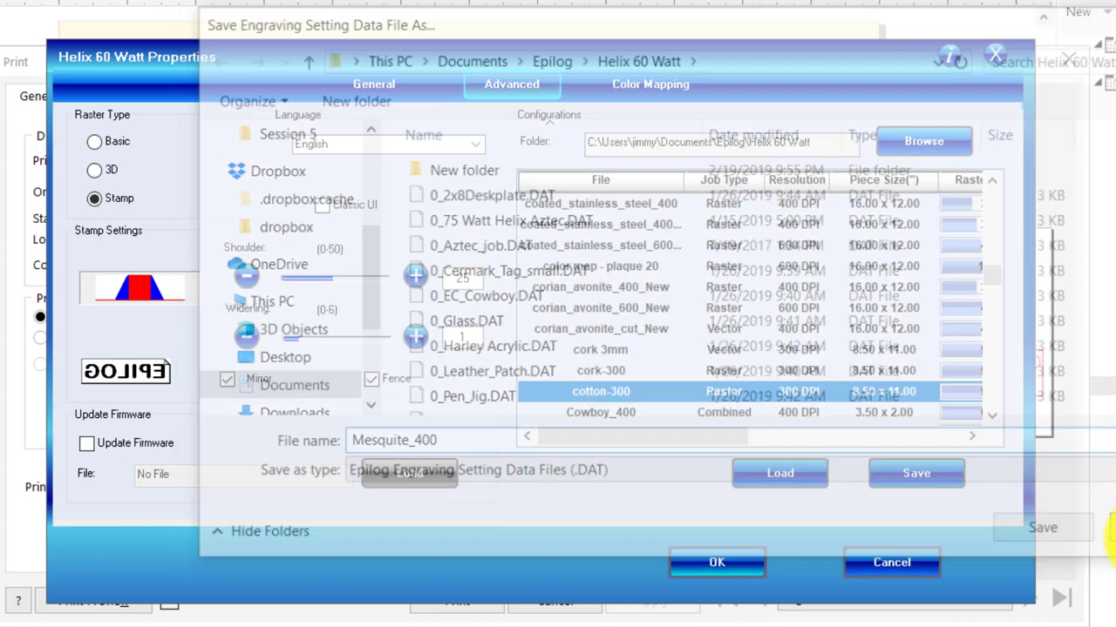
# Step: Load the Birch plywood Photo configuration and review the general settings it applies
pyautogui.scroll(-3, 774, 338)
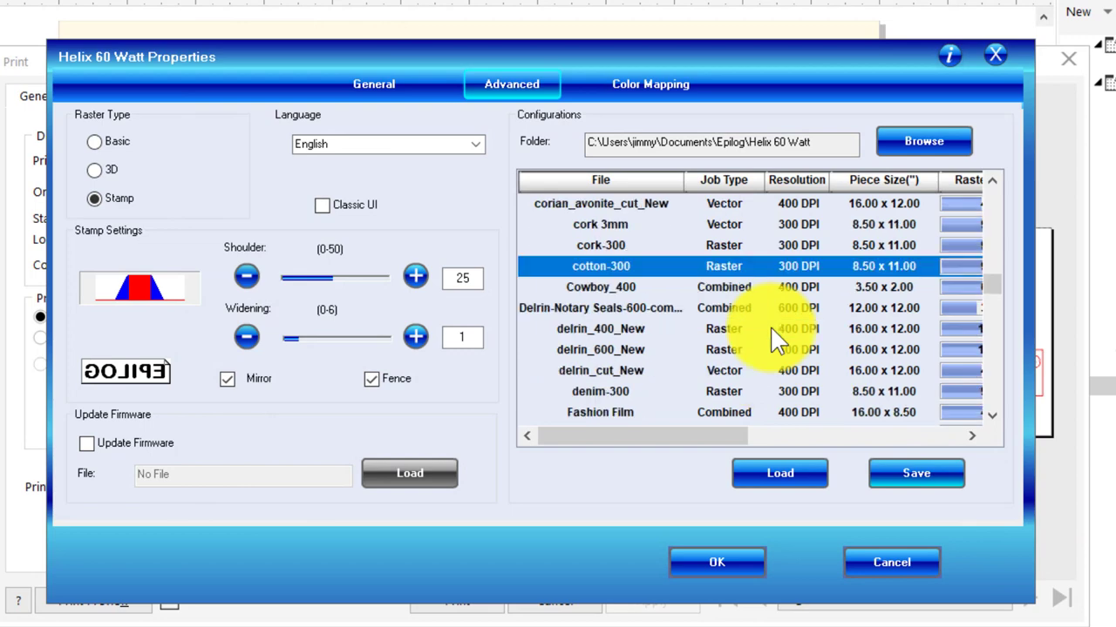
pyautogui.scroll(-2, 774, 340)
pyautogui.scroll(3, 774, 340)
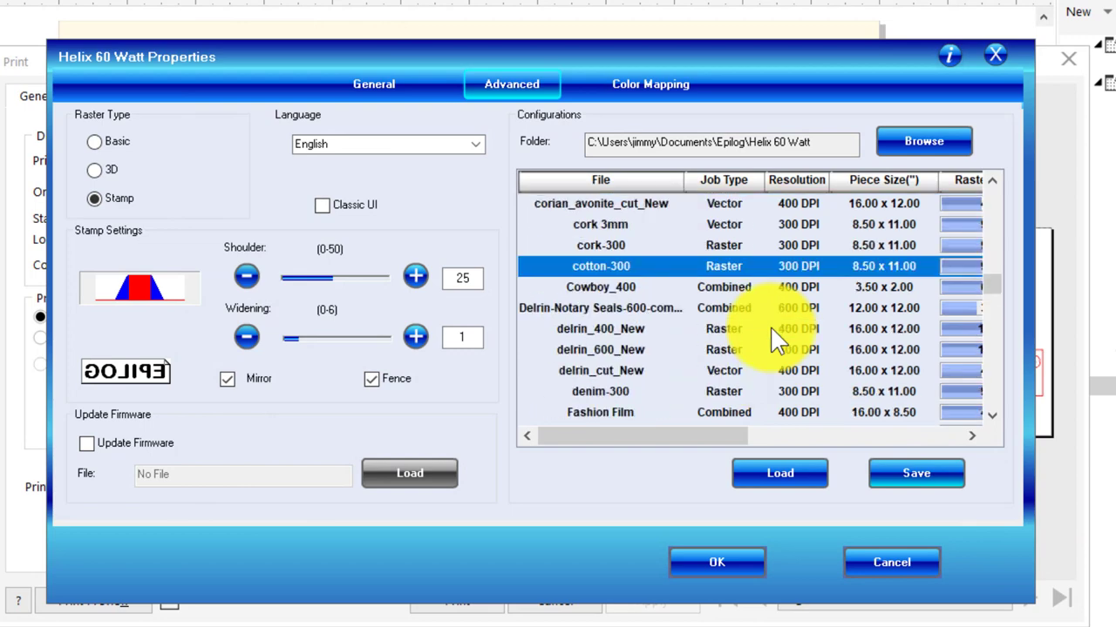
pyautogui.scroll(6, 774, 340)
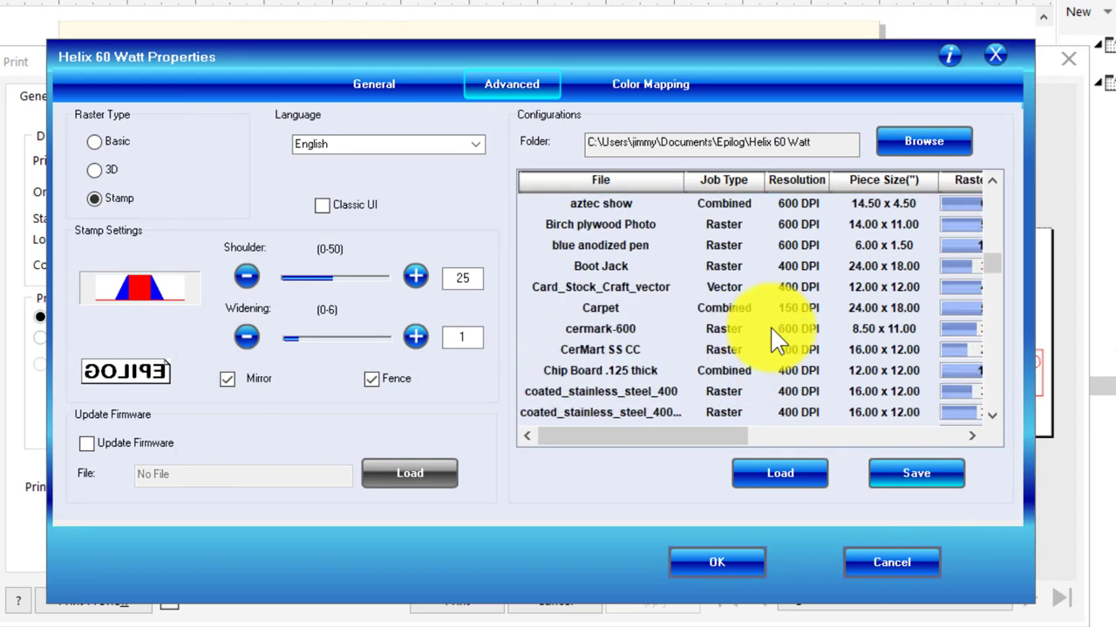
pyautogui.click(604, 229)
pyautogui.click(758, 478)
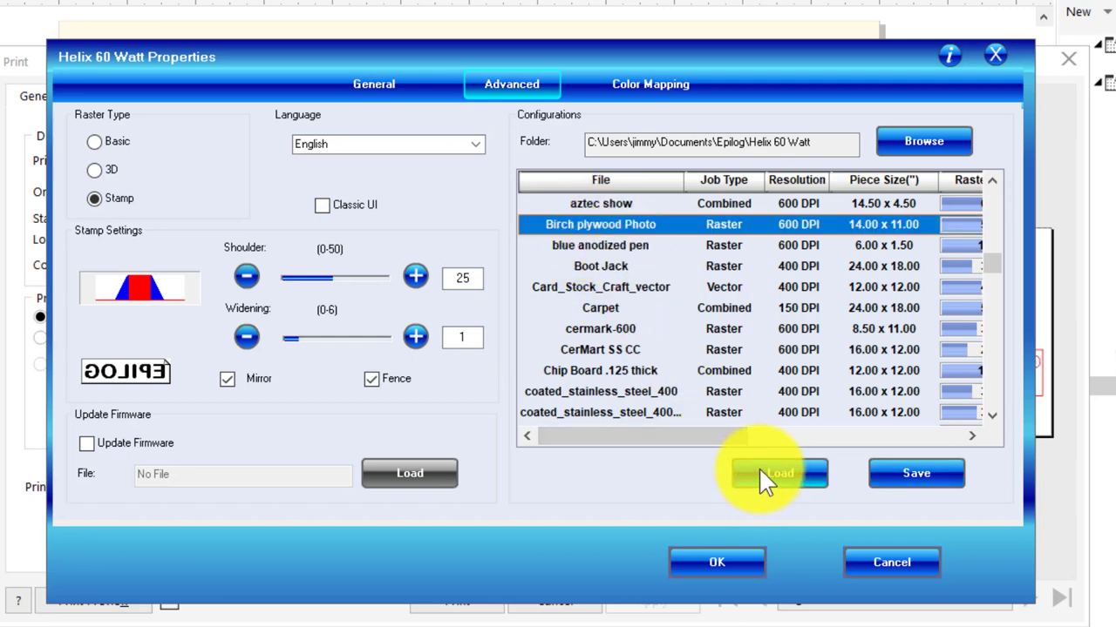
pyautogui.click(382, 87)
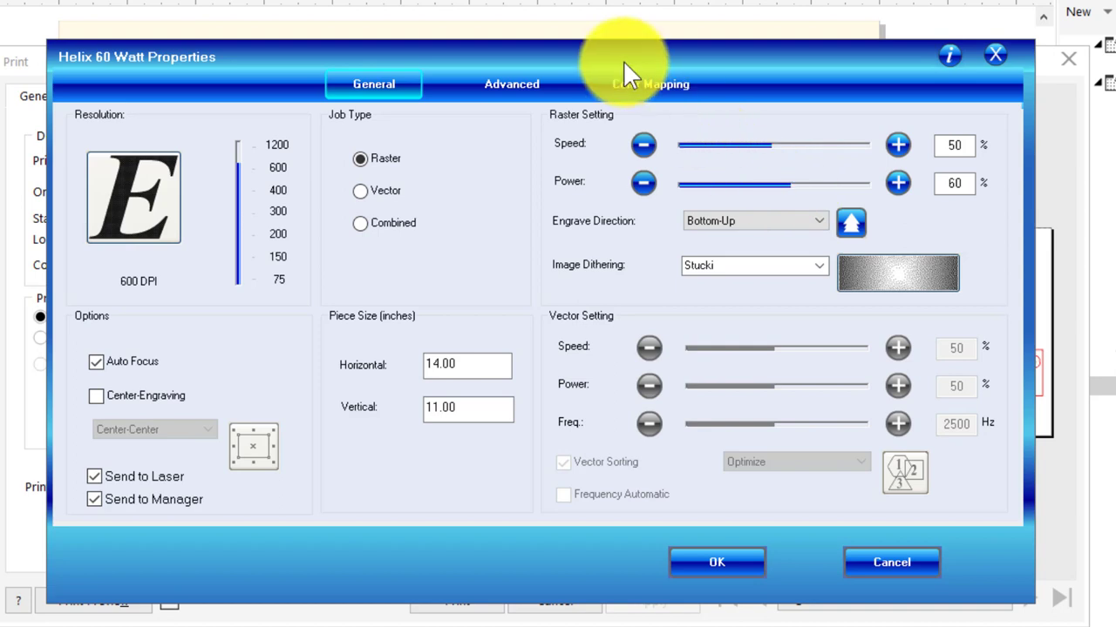
# Step: Enable color mapping and move the blue entry up two places to the start of the color list
pyautogui.click(646, 87)
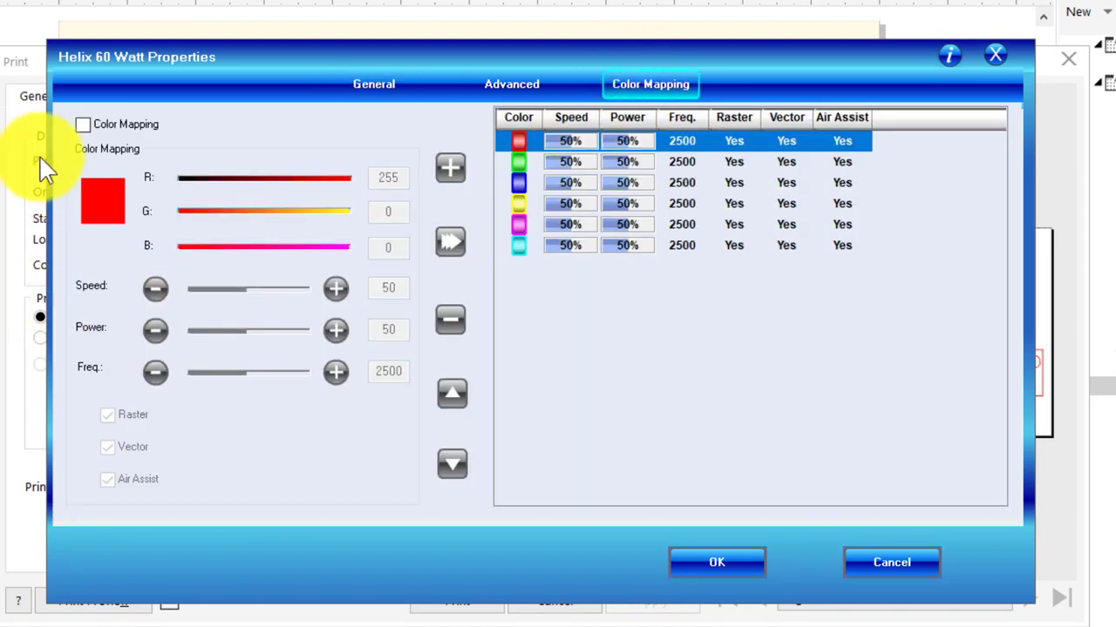
pyautogui.click(83, 127)
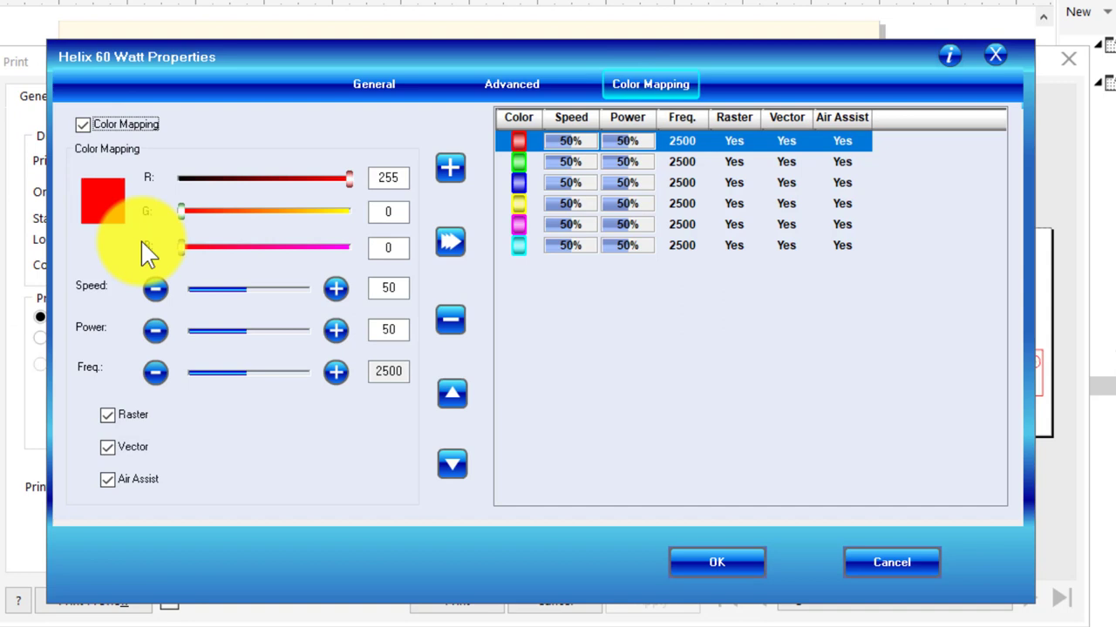
pyautogui.click(515, 184)
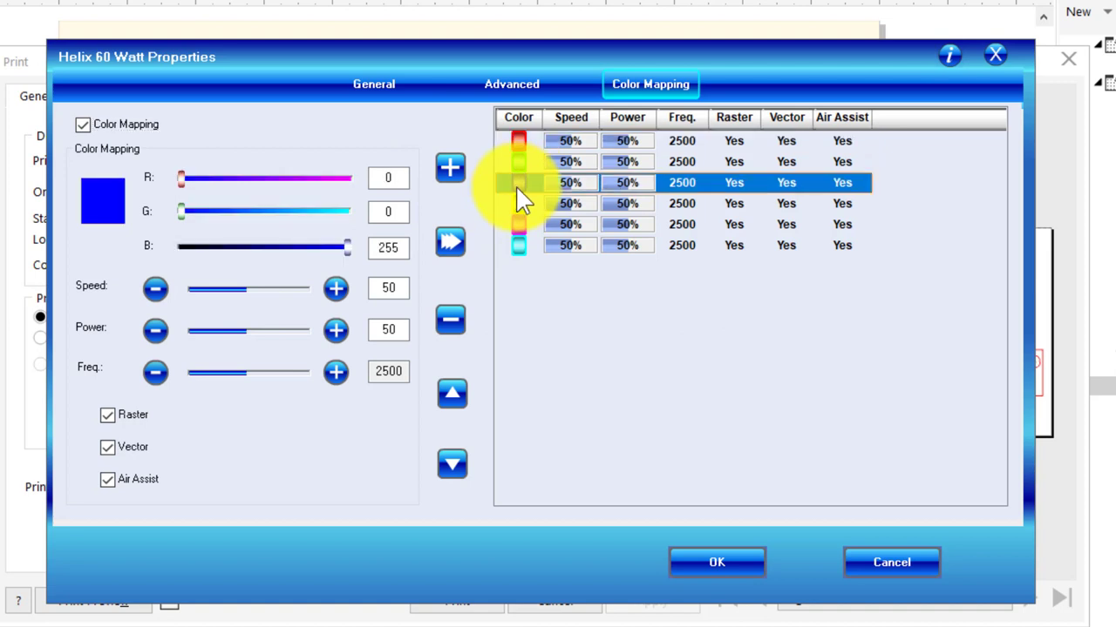
pyautogui.click(451, 396)
pyautogui.click(451, 397)
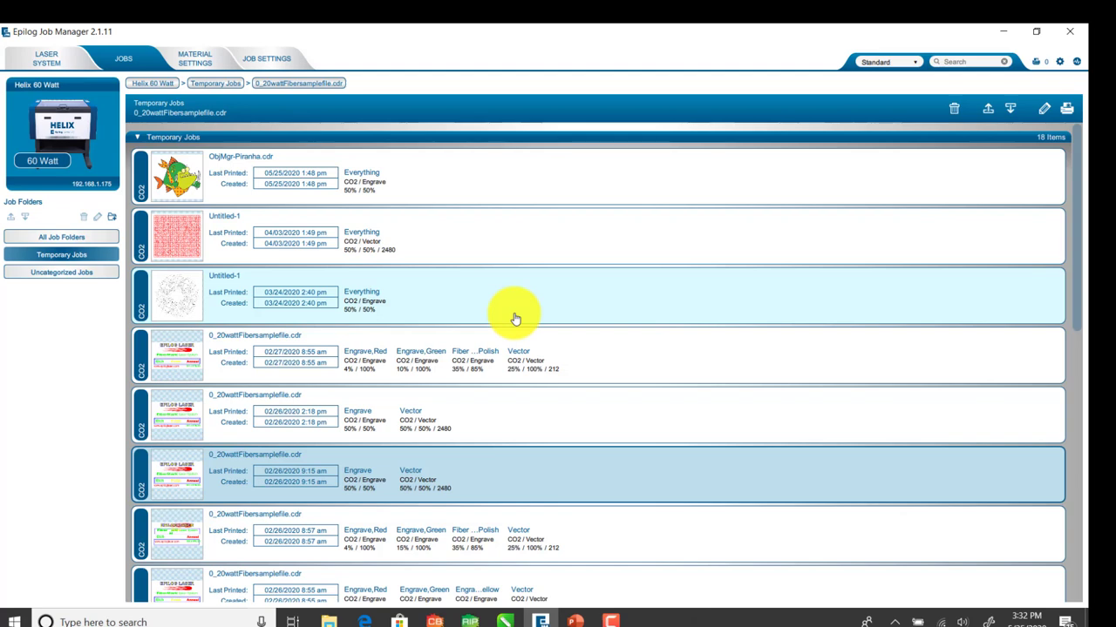
# Step: Switch to Epilog Job Manager, open the ObjMgr-Piranha.cdr job, and review its advanced and process settings
pyautogui.doubleClick(273, 176)
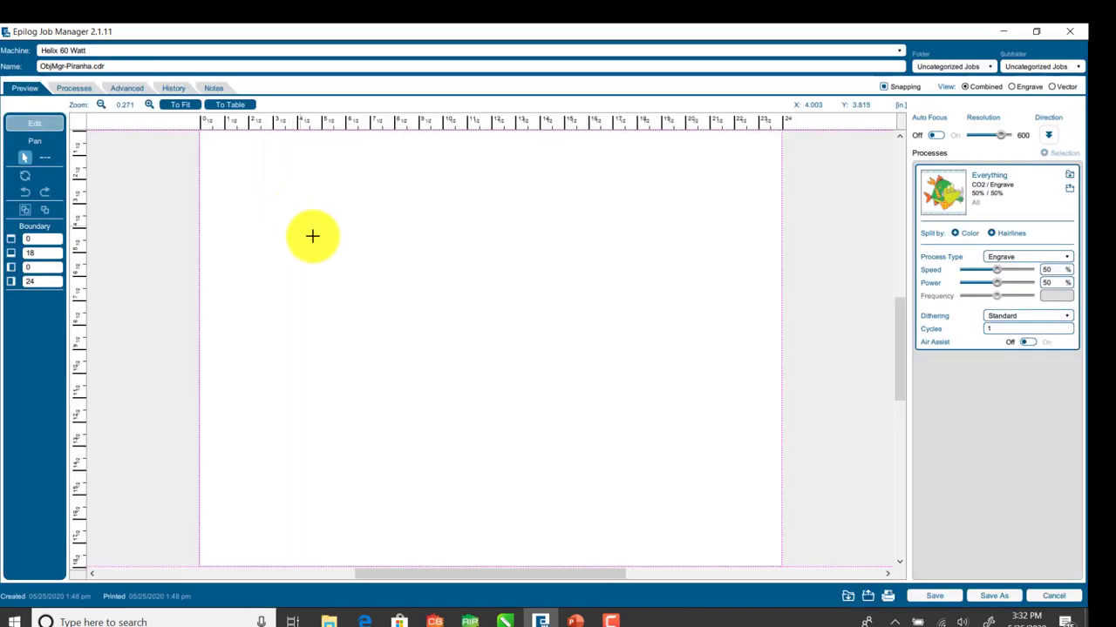
pyautogui.click(126, 88)
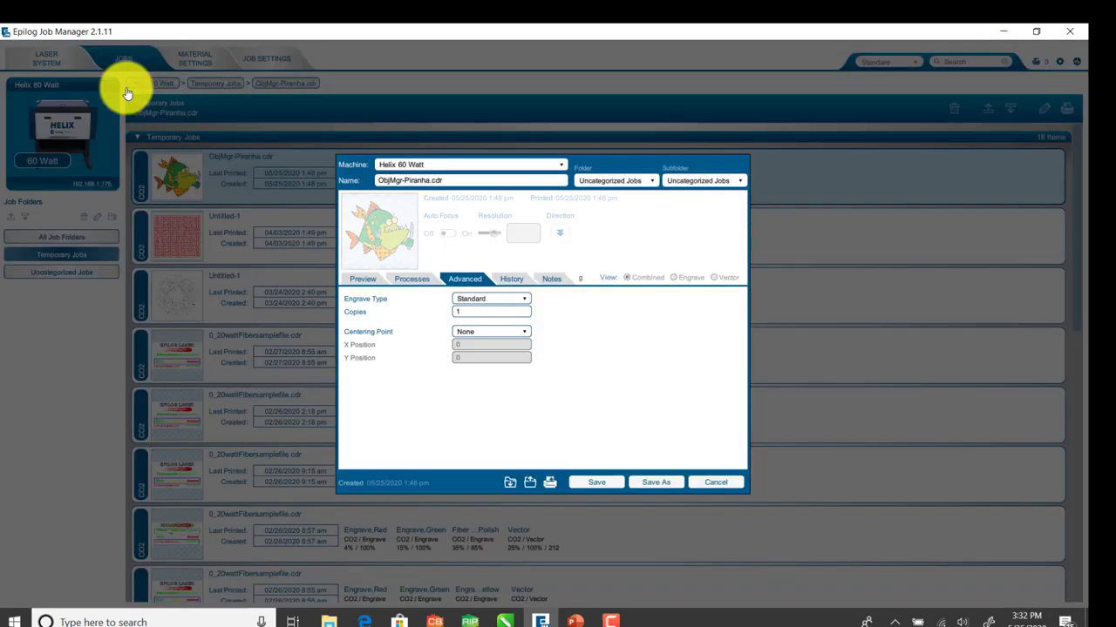
pyautogui.click(406, 280)
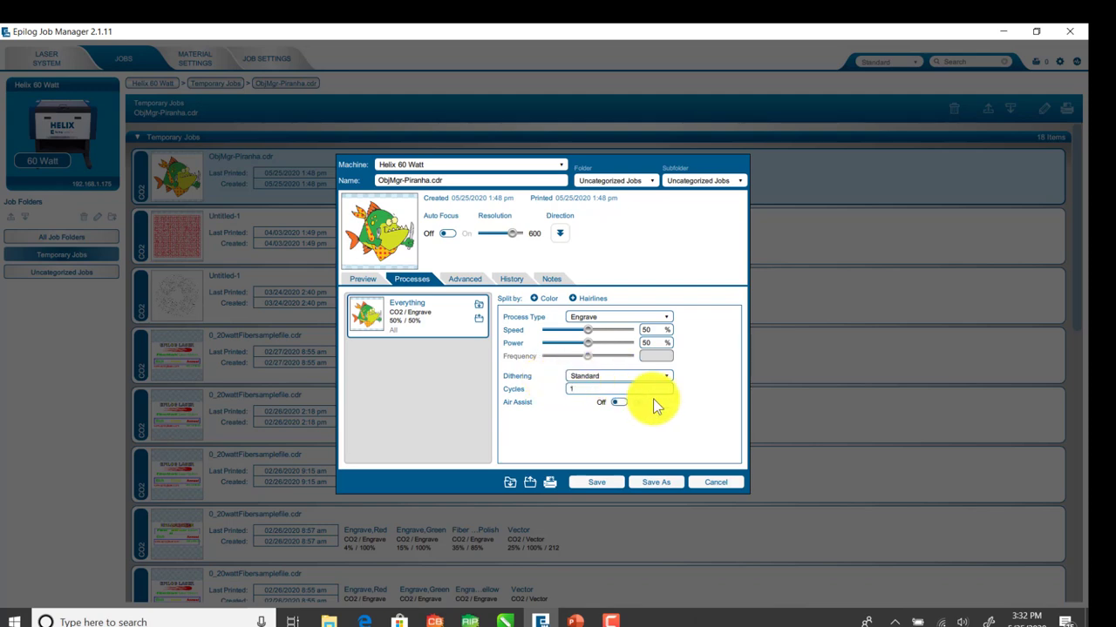
# Step: Add the two-line note "Uses walnut veneer" and "Maple backing board" to the ObjMgr-Piranha.cdr job and save it
pyautogui.click(549, 278)
pyautogui.click(419, 315)
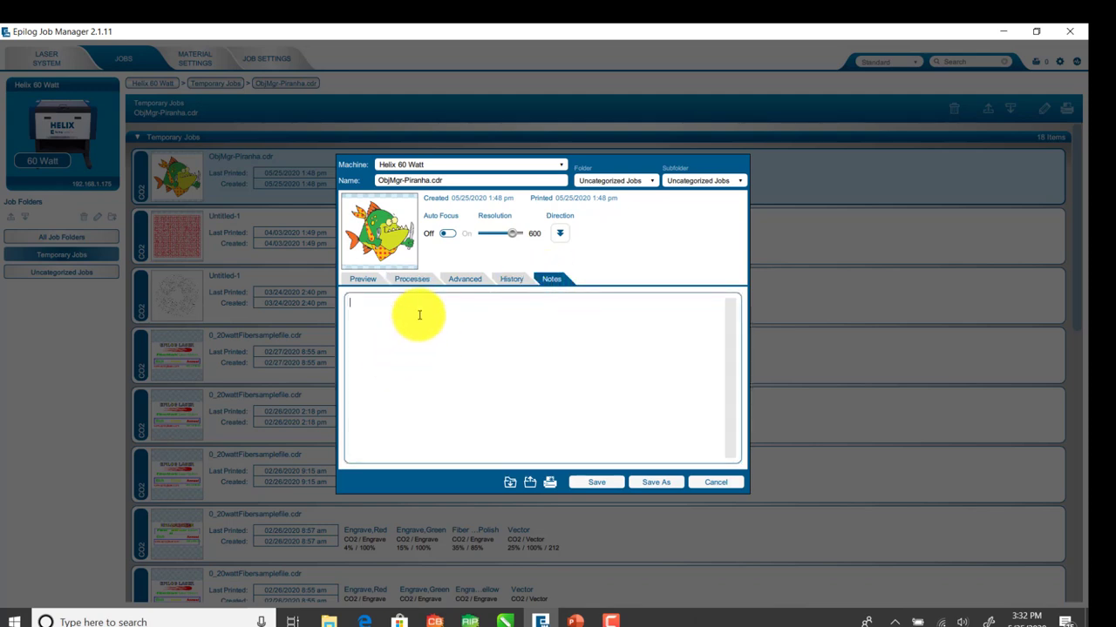
pyautogui.write('Uses ')
pyautogui.write('walnut vene')
pyautogui.write('er Ma')
pyautogui.write('ple backing')
pyautogui.write(' board')
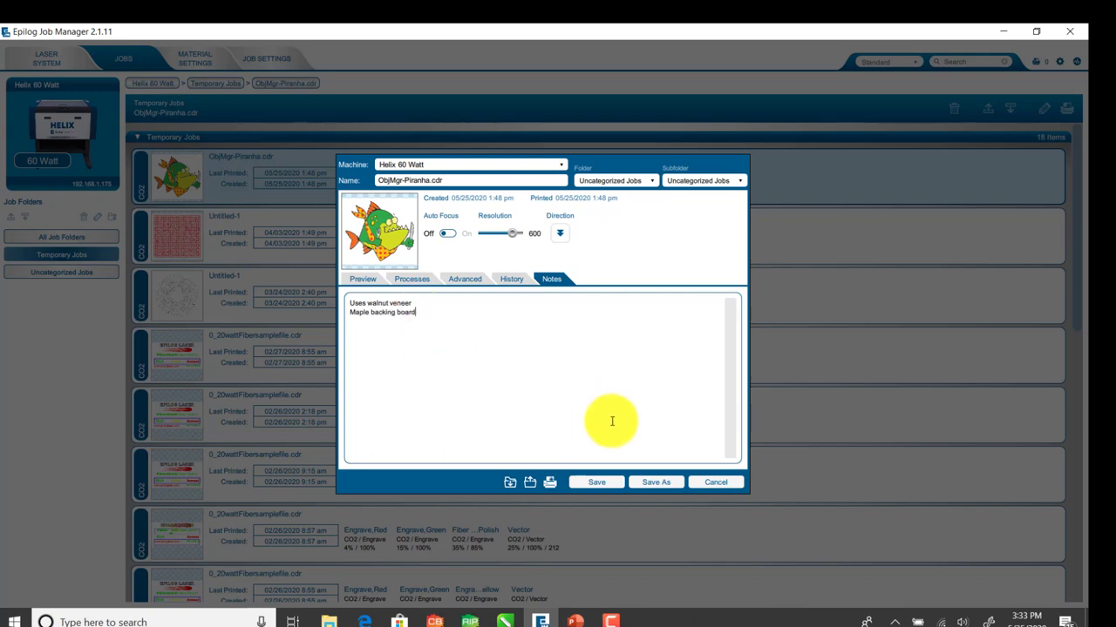
pyautogui.click(596, 482)
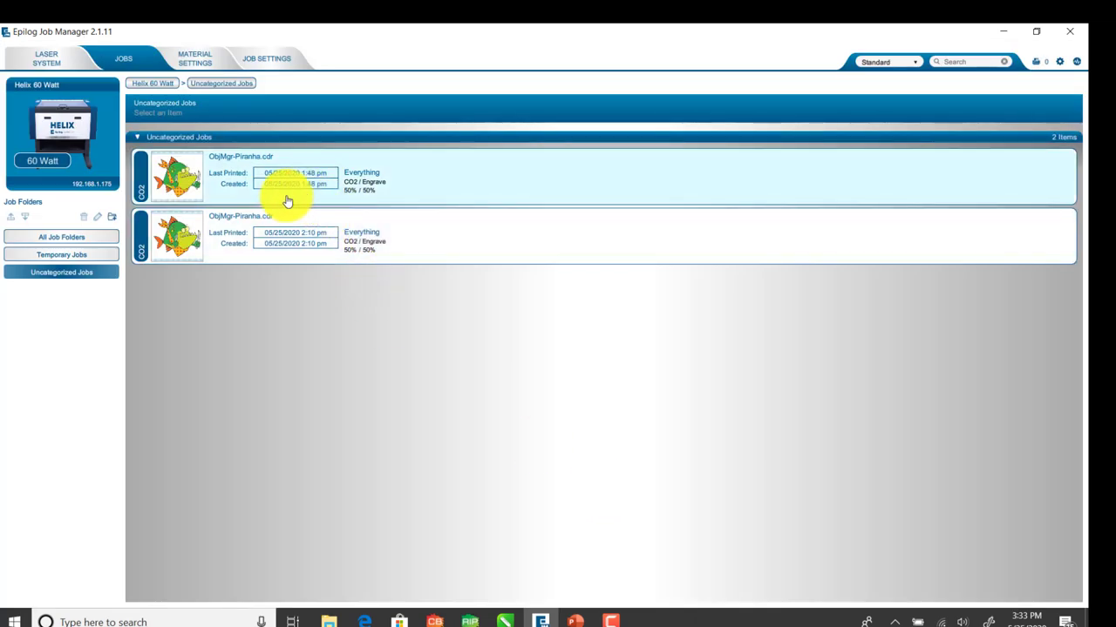
# Step: Reopen the saved ObjMgr-Piranha.cdr job to check its notes, and close it without saving
pyautogui.doubleClick(235, 189)
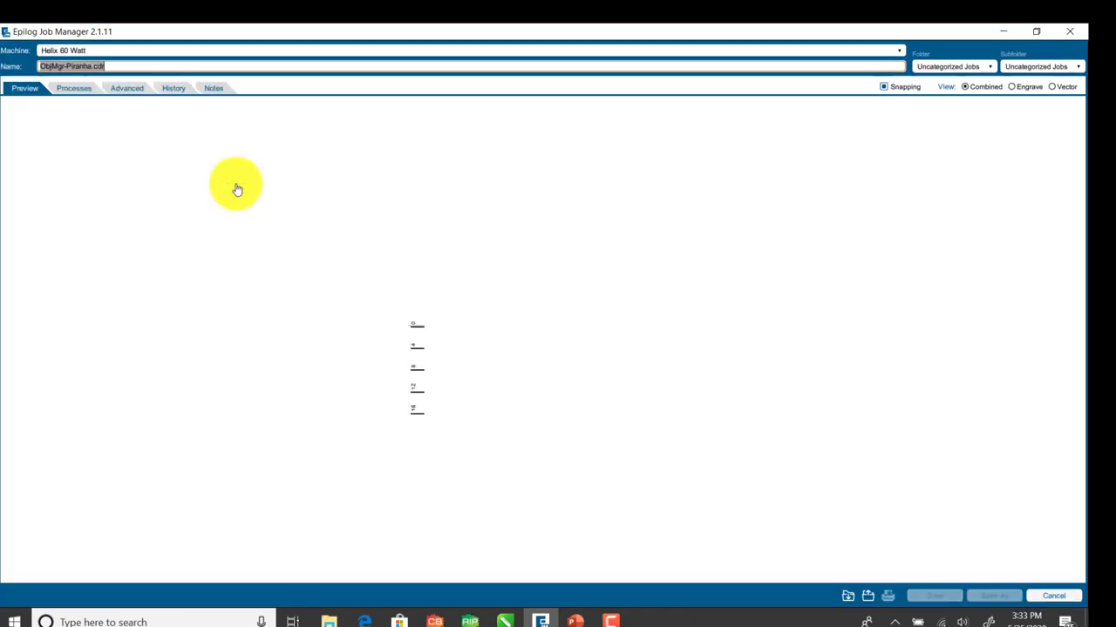
pyautogui.click(142, 91)
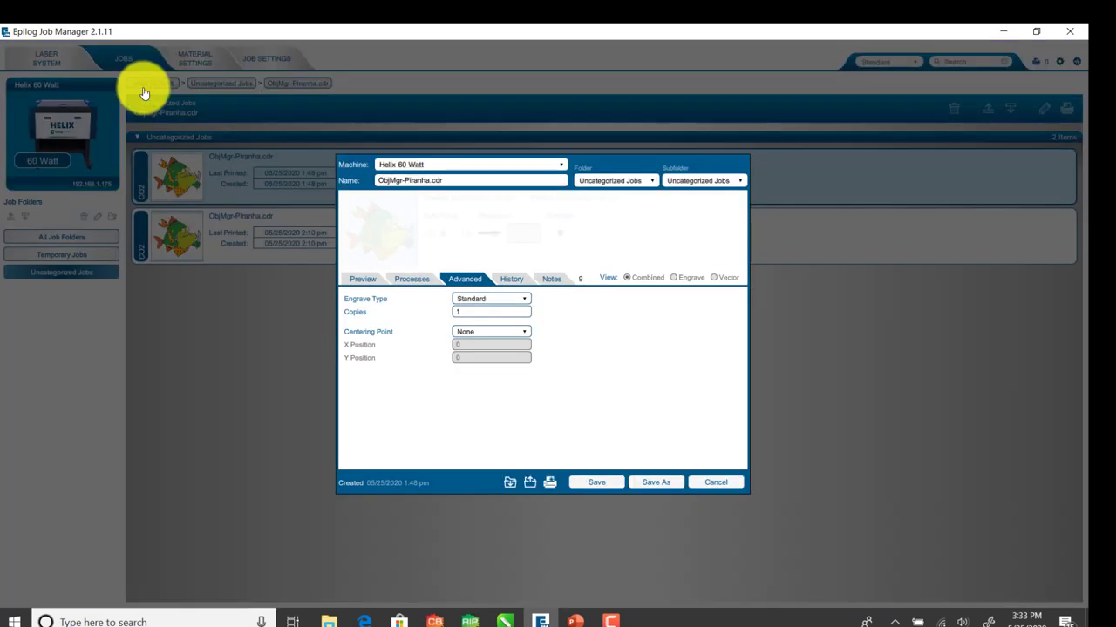
pyautogui.click(551, 280)
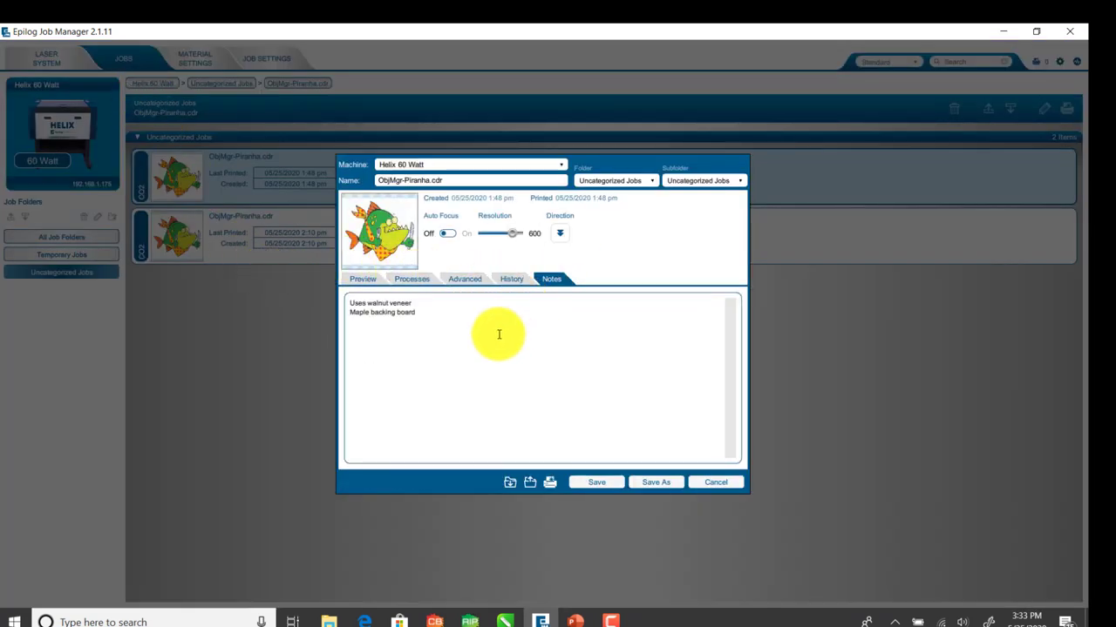
pyautogui.click(708, 483)
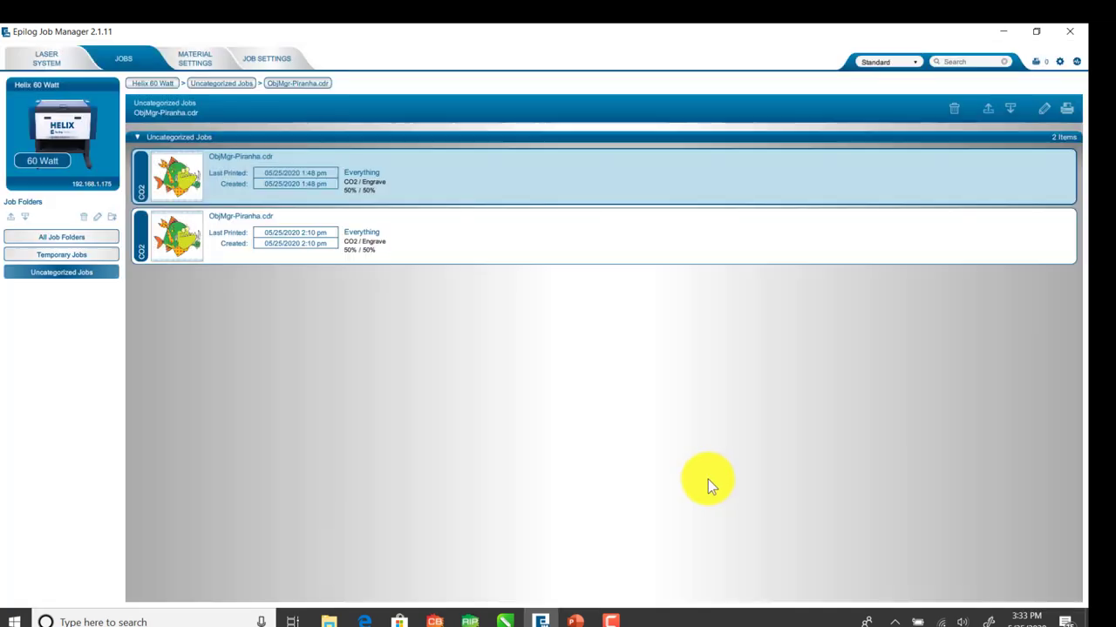
# Step: Open the 0_20wattFibersamplefile.cdr job last printed 02/27/2020 from the temporary jobs
pyautogui.click(78, 258)
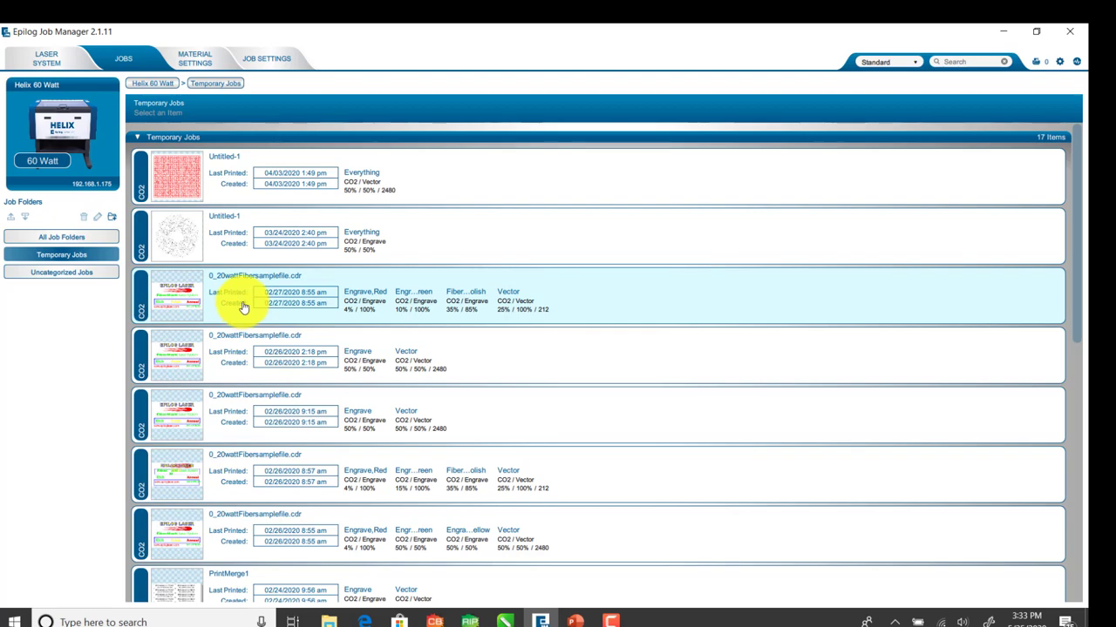
pyautogui.doubleClick(249, 300)
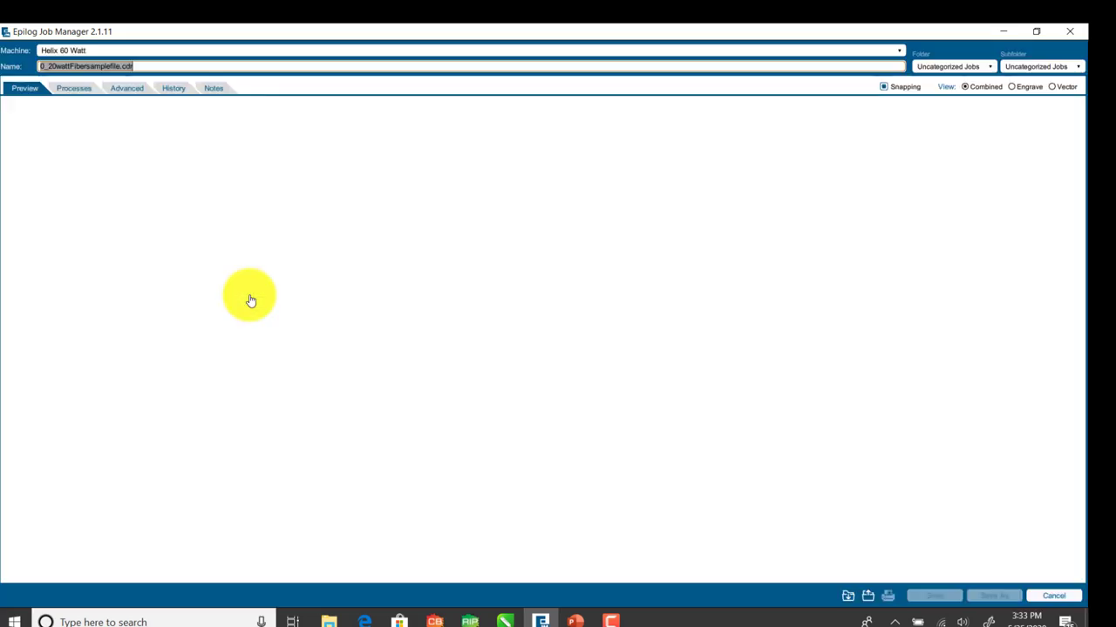